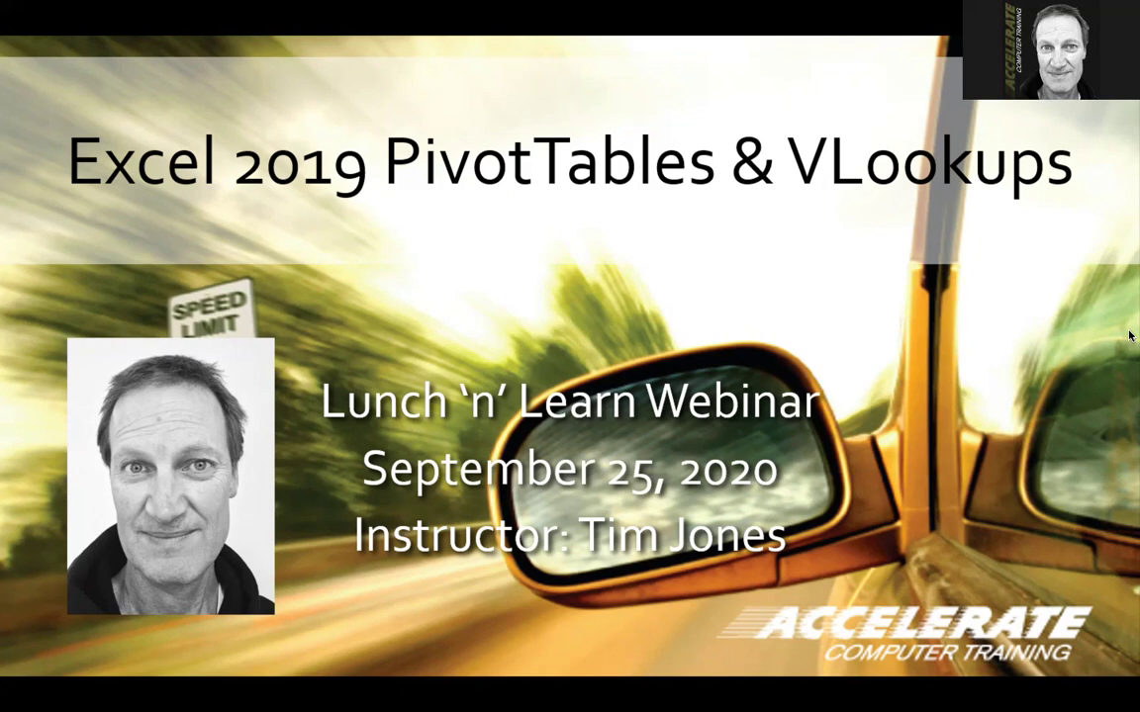
Advance the slideshow two slides, past the definition, to the PivotTable source data slide
key("Right")
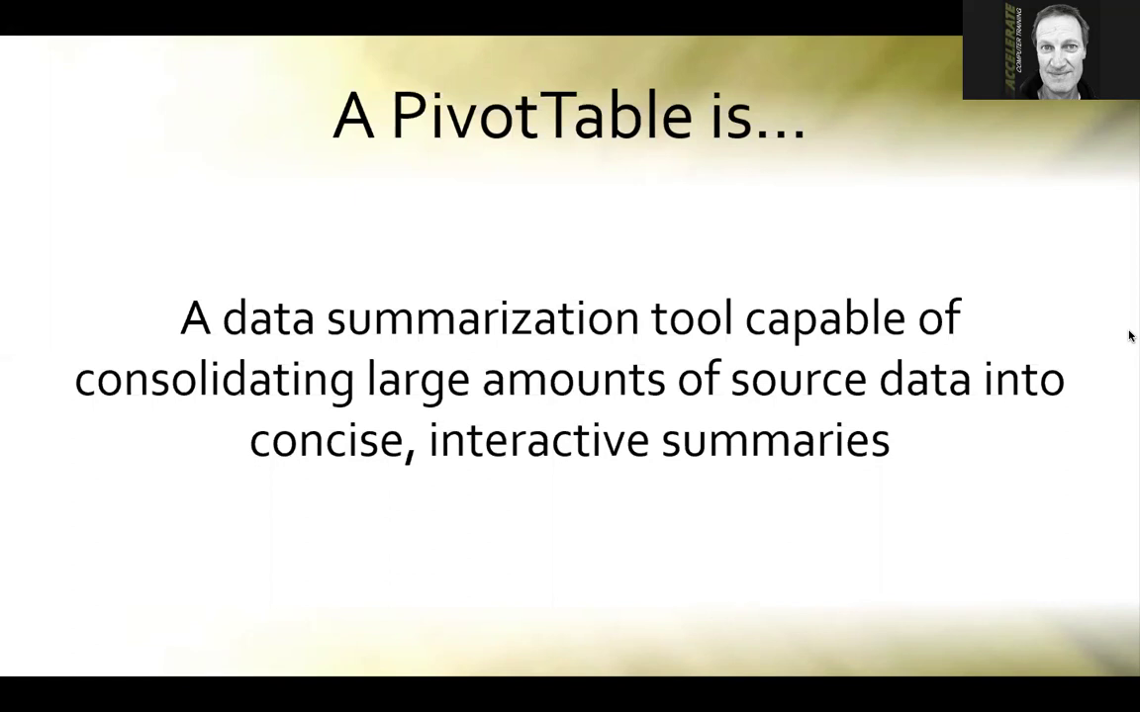
key("Right")
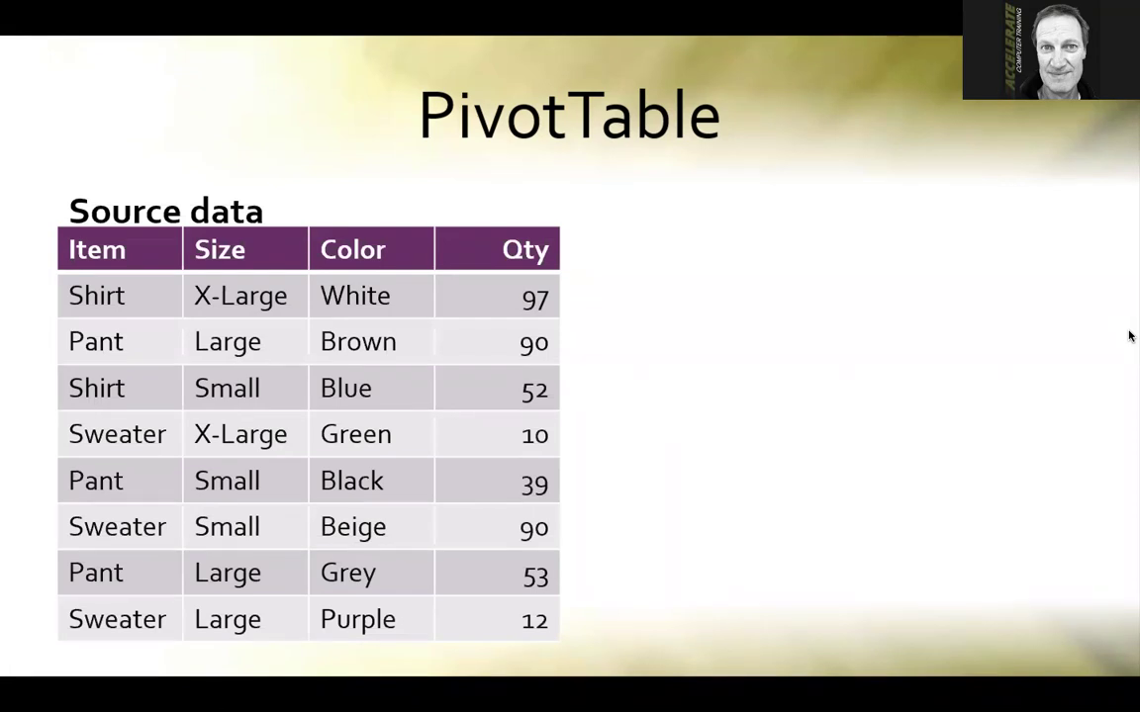
Step through the animations showing Pant 182, Shirt 149 and Sweater 112 summing to 443
left_click(1130, 337)
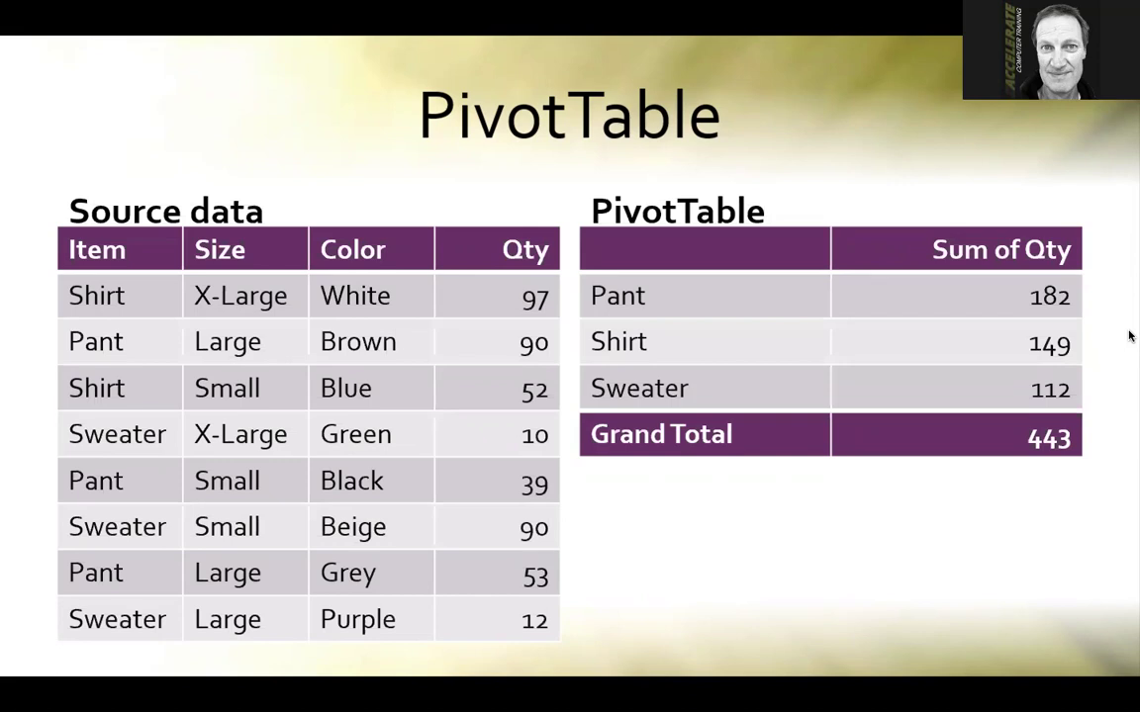
left_click(1130, 336)
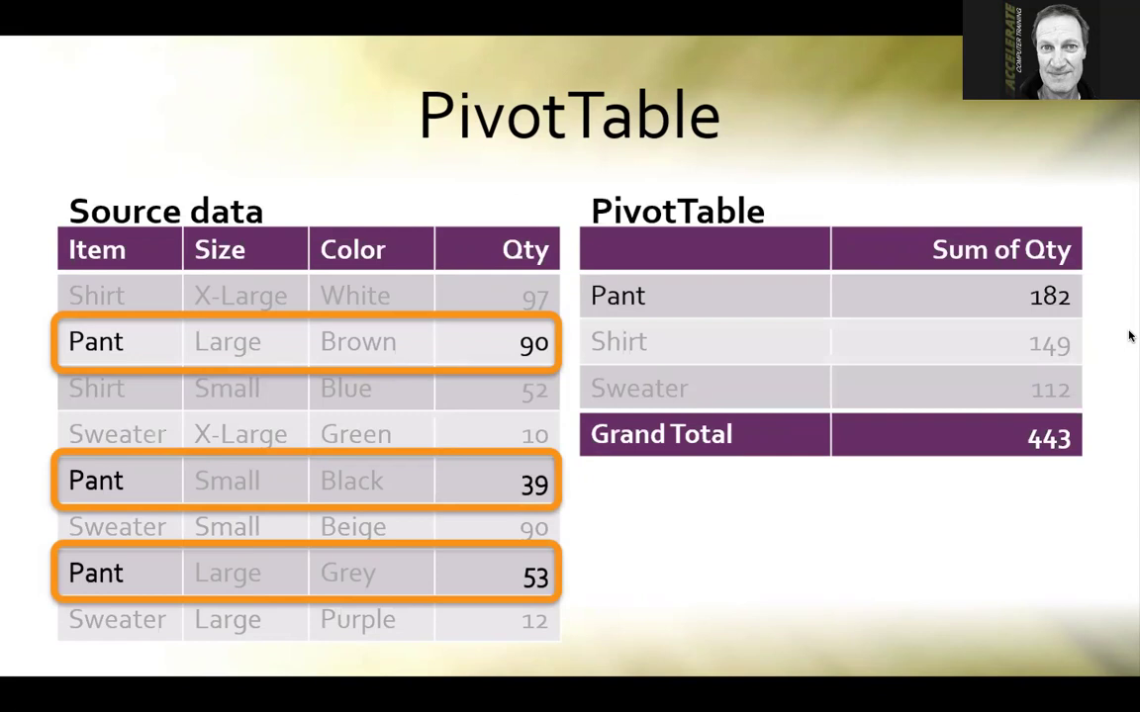
left_click(1129, 336)
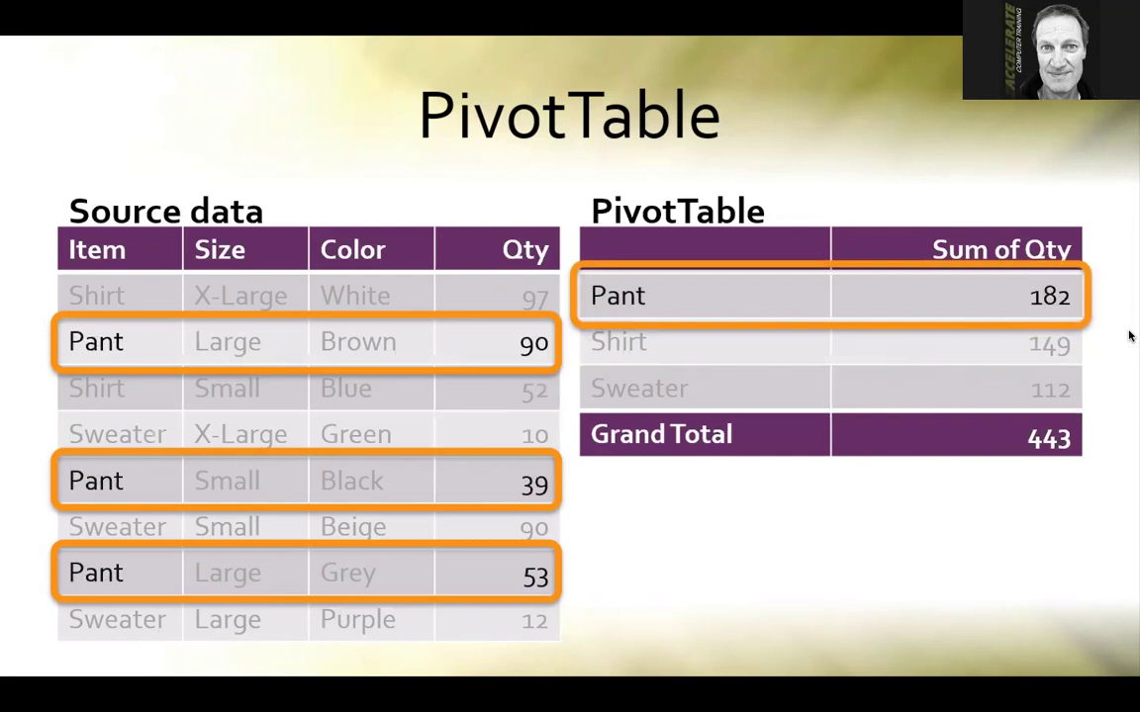
left_click(1130, 336)
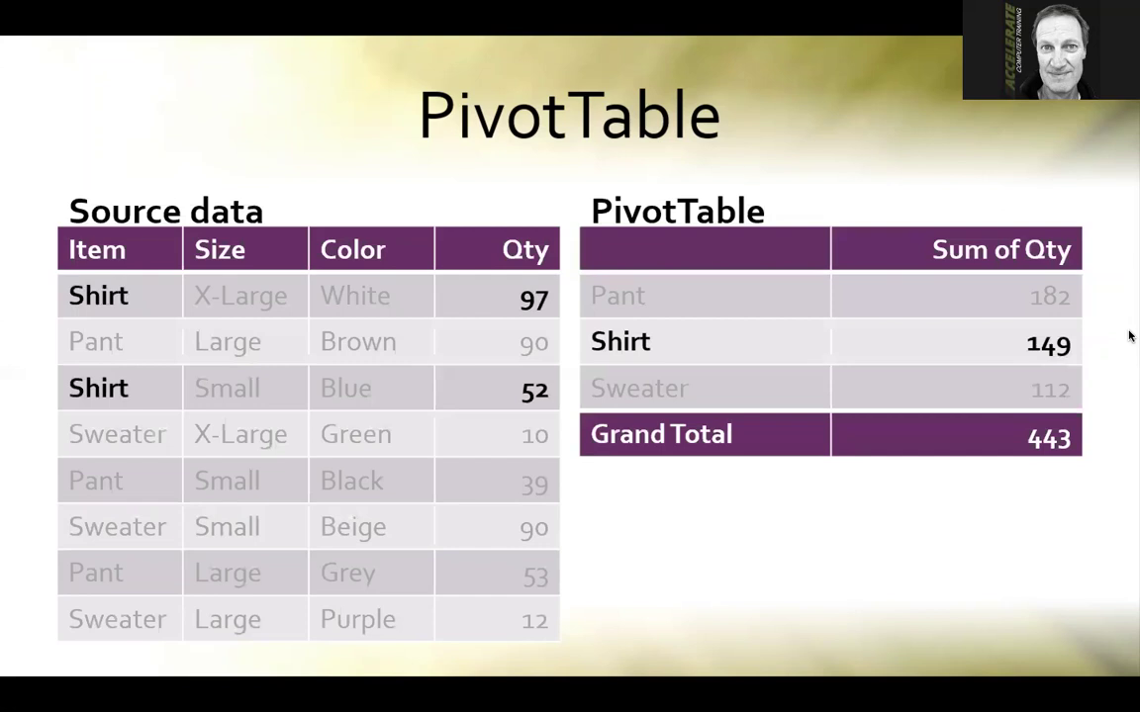
left_click(1130, 336)
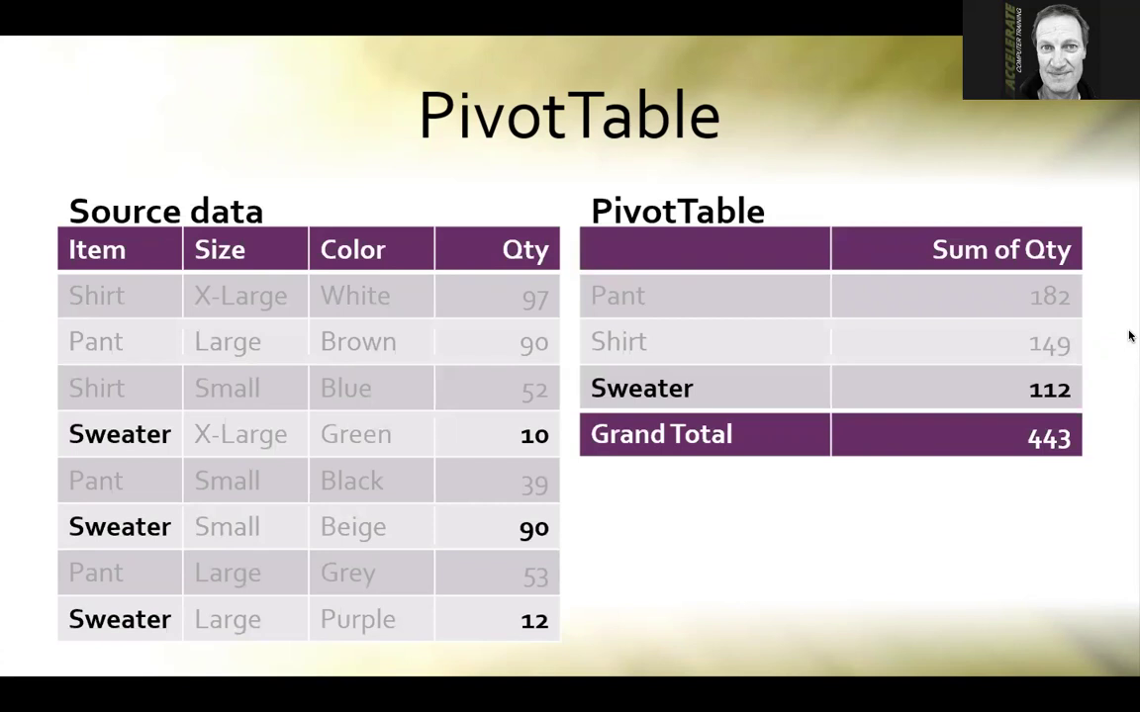
left_click(1130, 336)
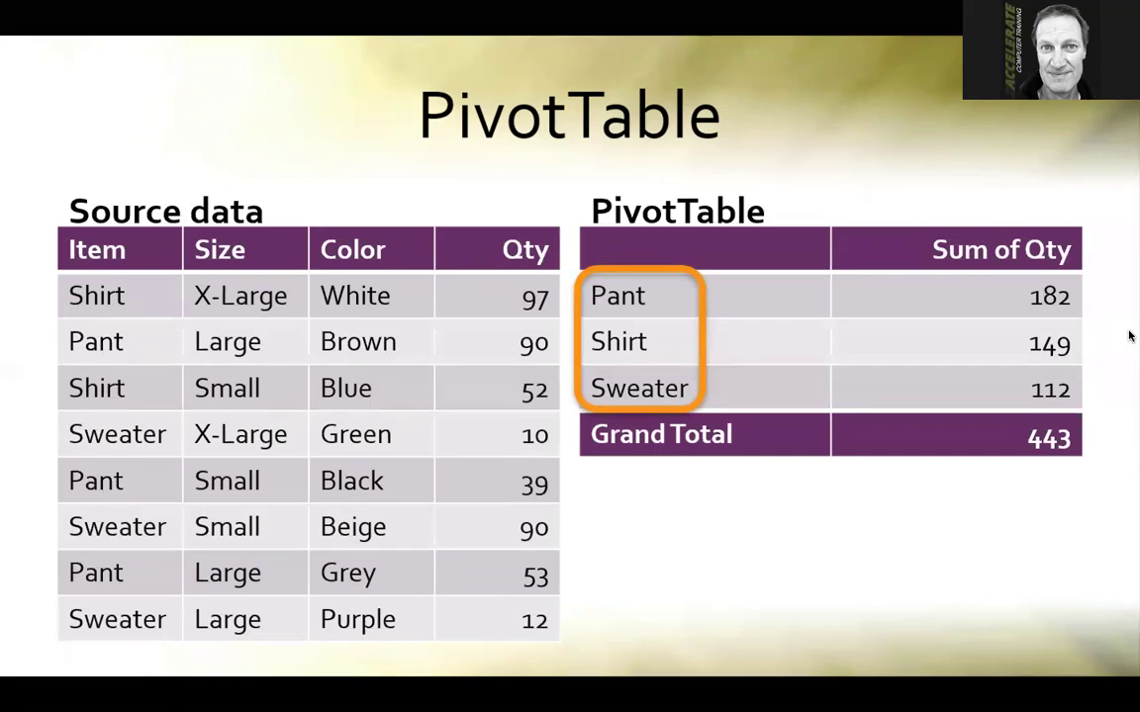
Step through the size-by-item pivot morph (Pant Large 143) to the blank slide, then switch to Excel
key("Right")
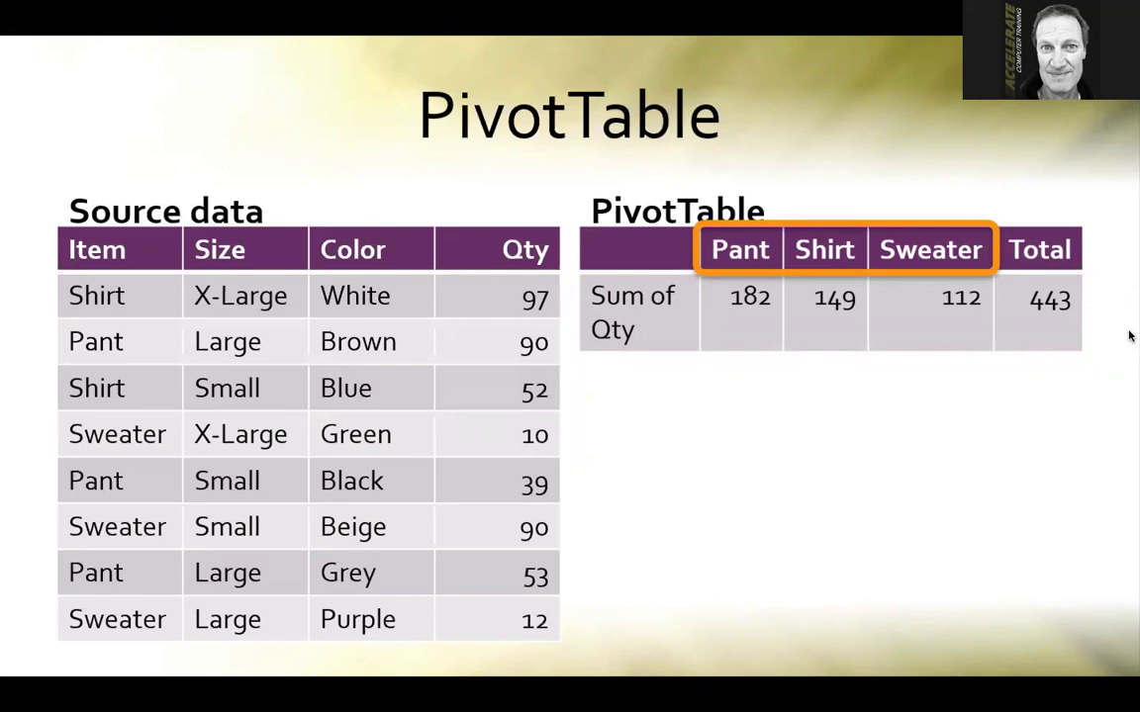
key("Right")
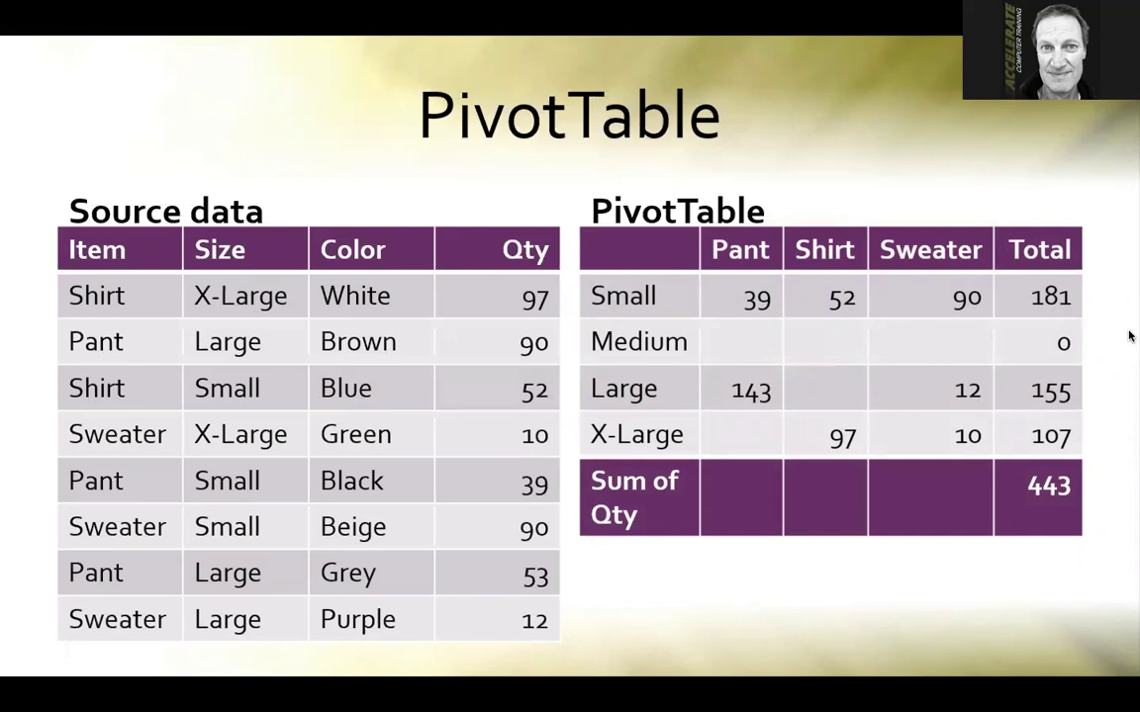
key("Right")
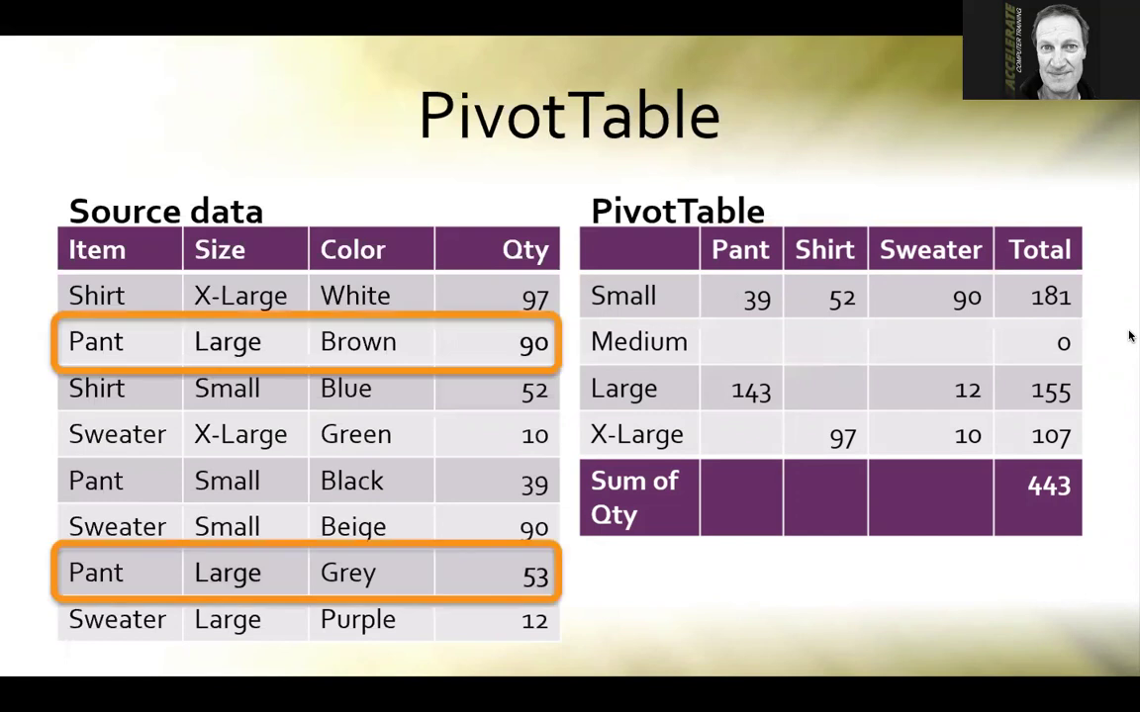
key("Right")
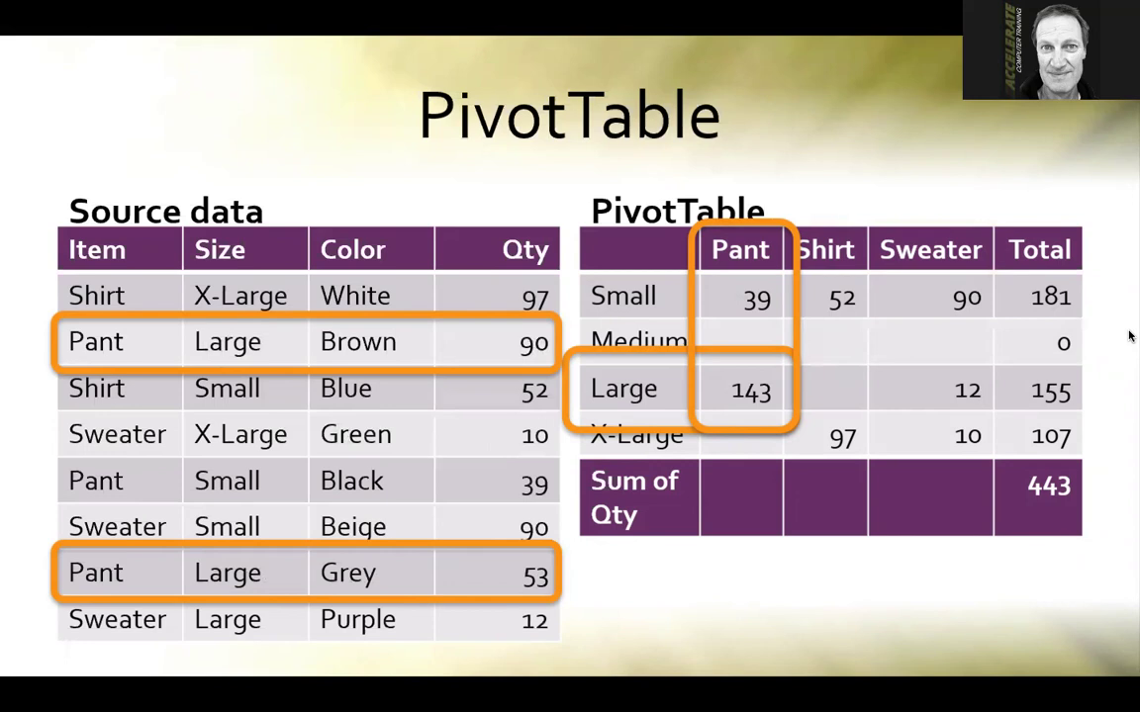
key("Right")
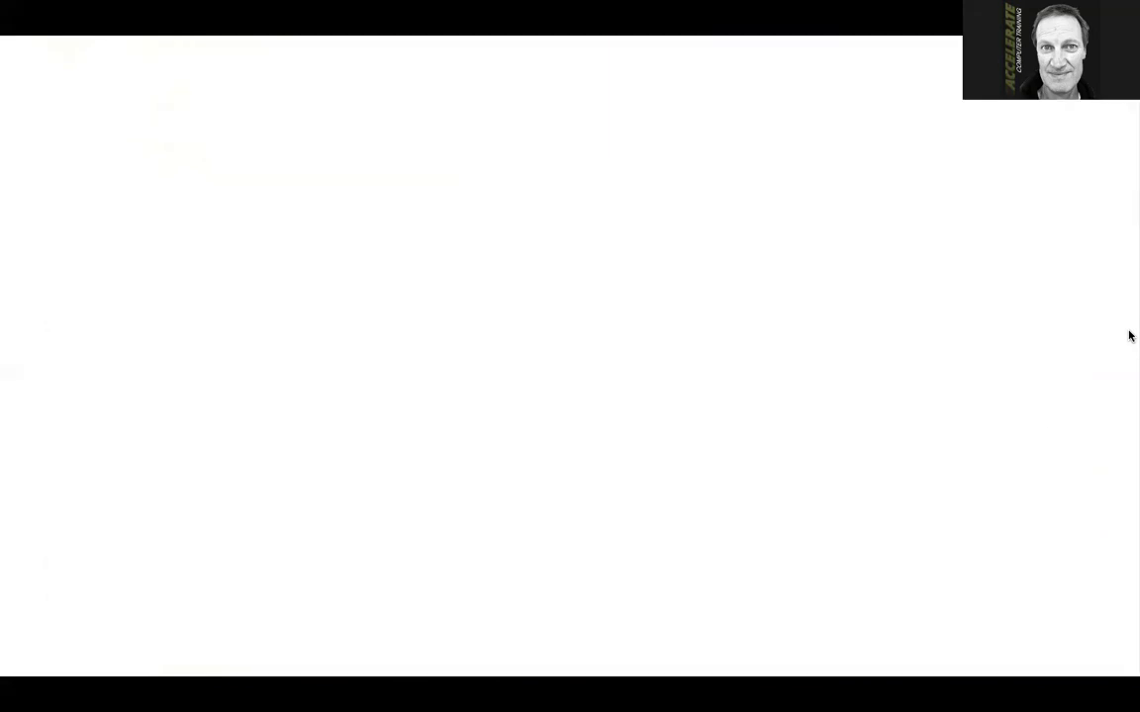
key("alt+Tab")
key("alt+Tab")
key("alt+Tab")
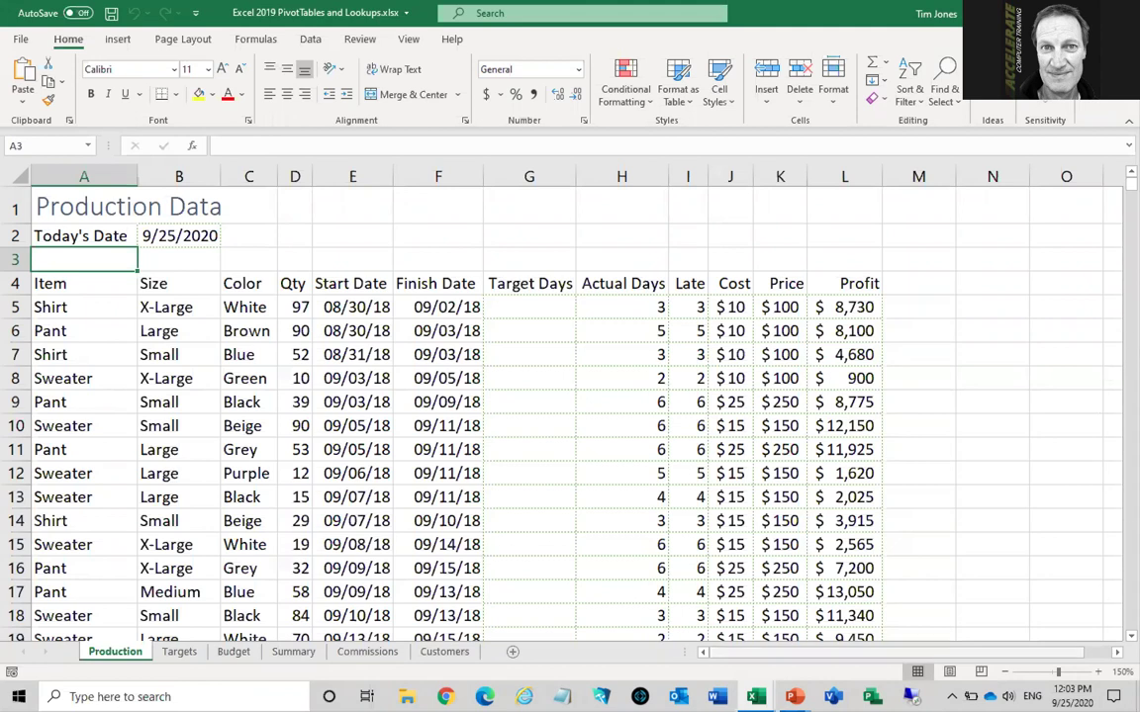
Select the Production sheet's header row A4:L4, from Item to Profit
left_click(68, 283)
left_click_drag(67, 283, 857, 283)
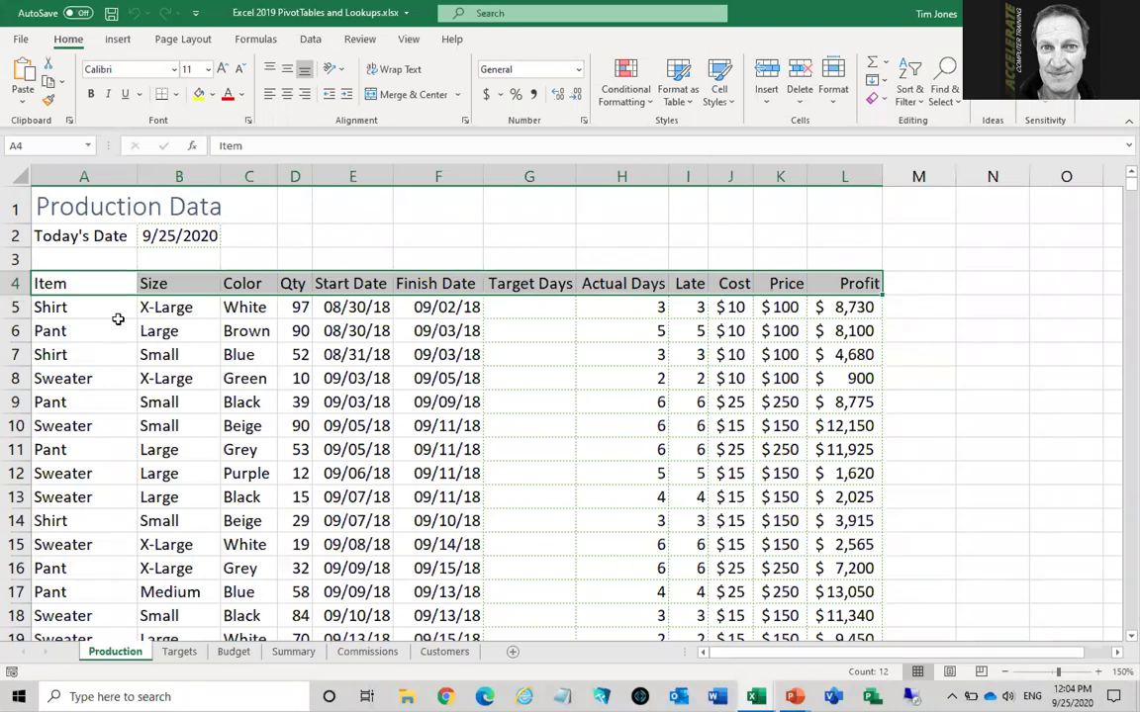
left_click_drag(74, 292, 57, 516)
left_click_drag(179, 283, 163, 522)
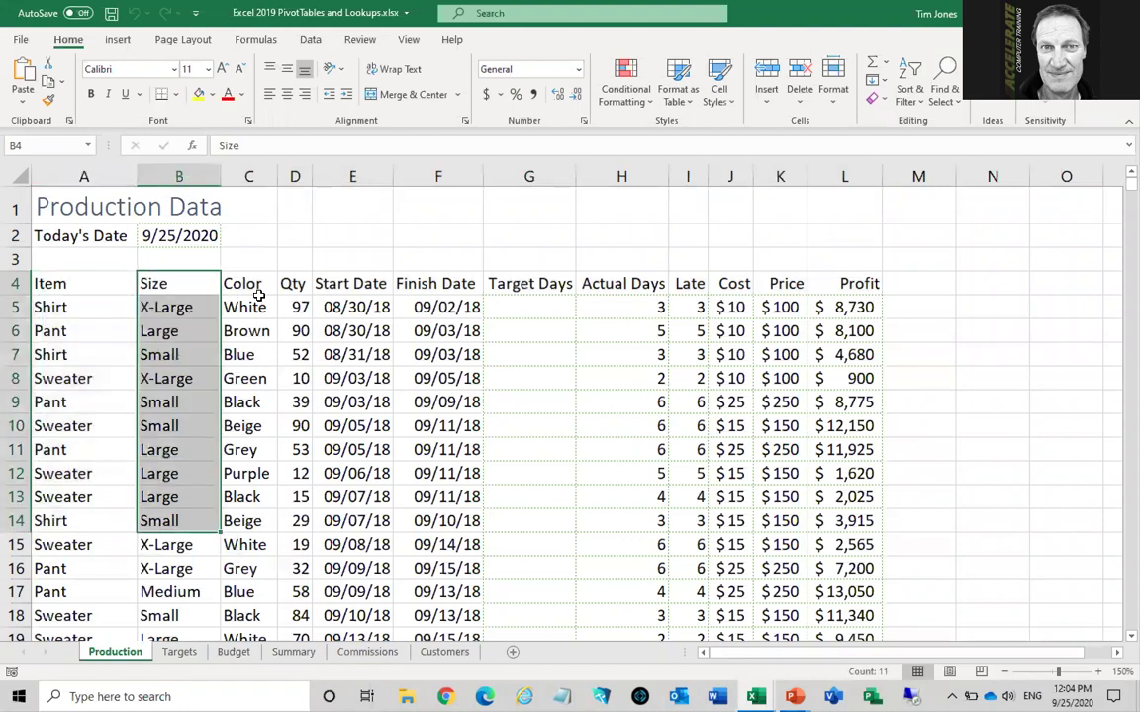
left_click_drag(253, 285, 247, 428)
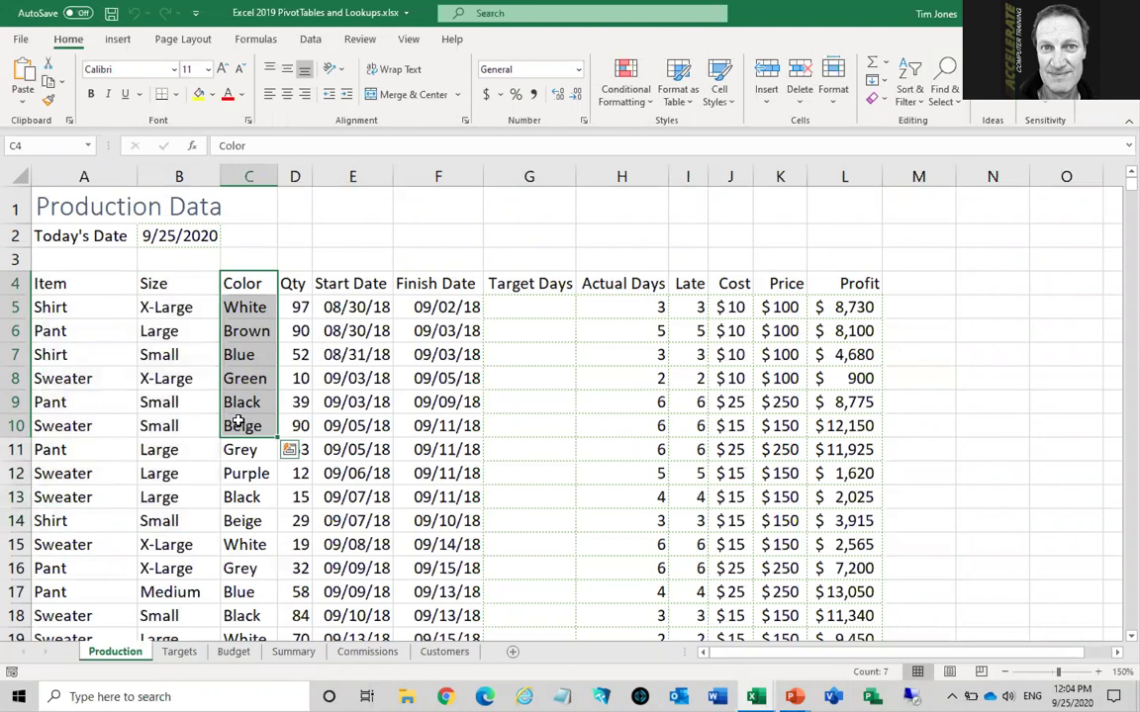
left_click(76, 308)
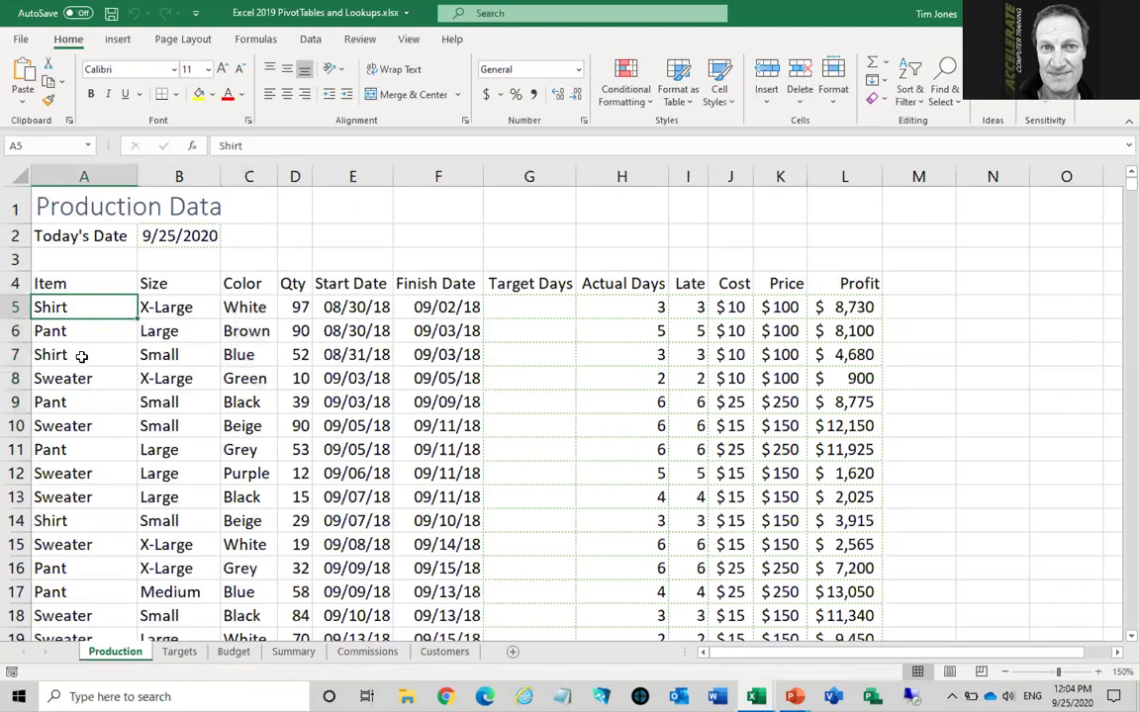
left_click(79, 356)
left_click(71, 453)
left_click(77, 521)
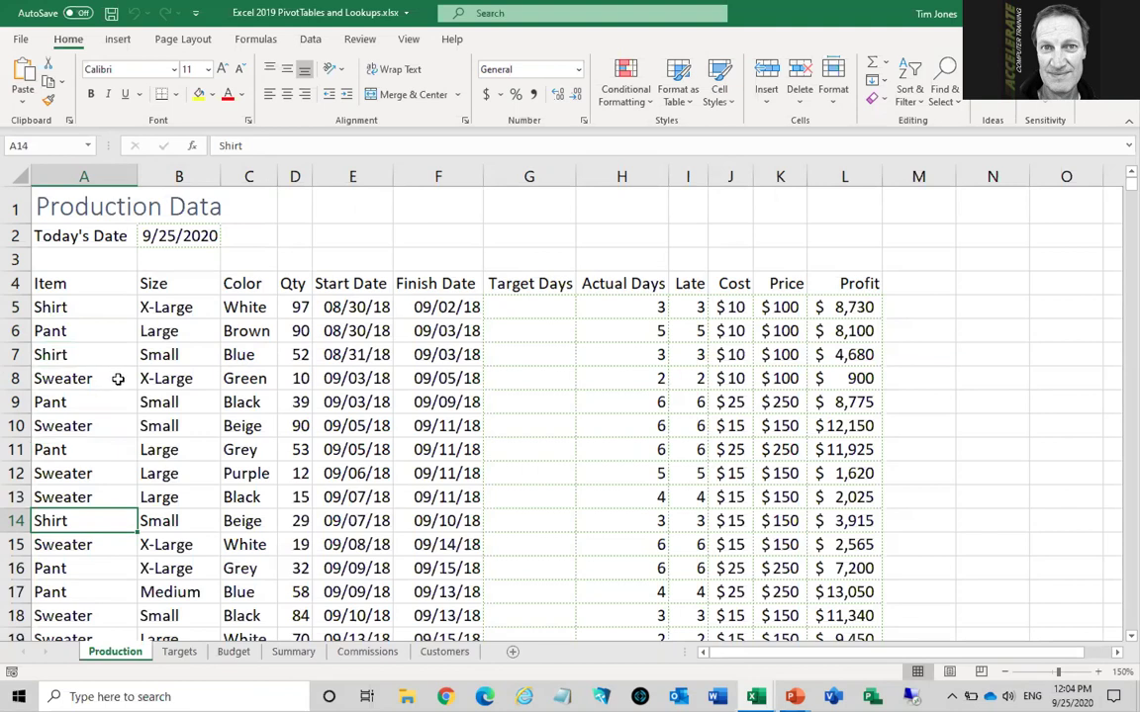
left_click_drag(297, 287, 297, 519)
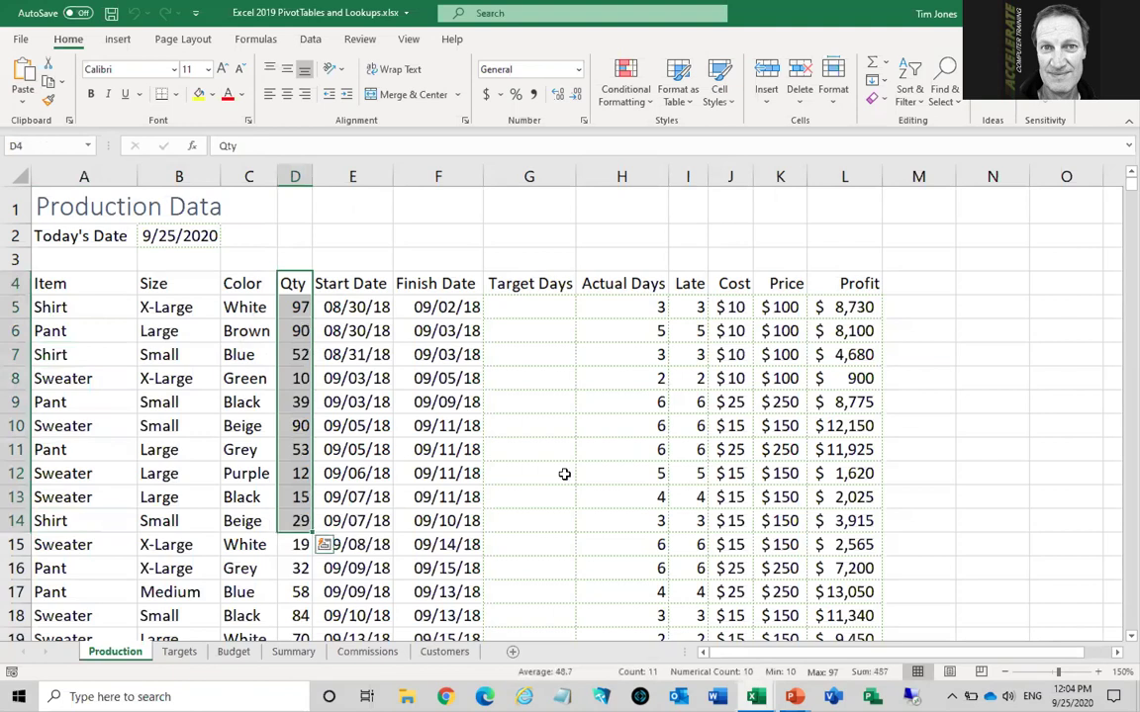
left_click_drag(847, 285, 855, 521)
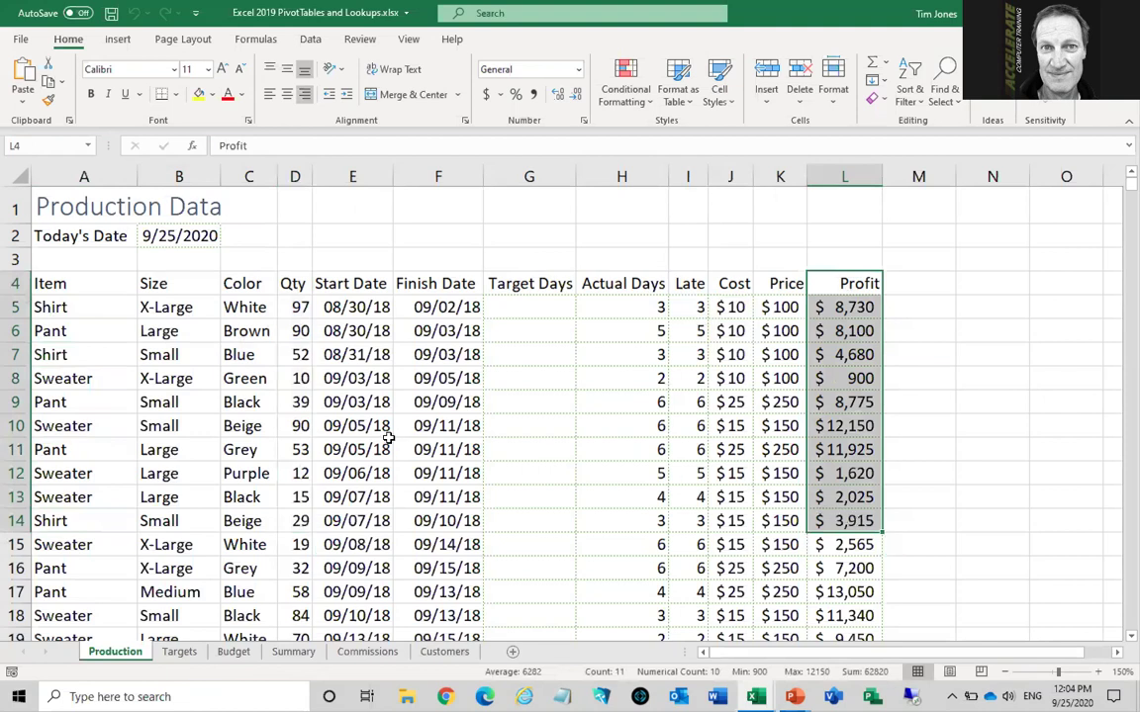
left_click(252, 428)
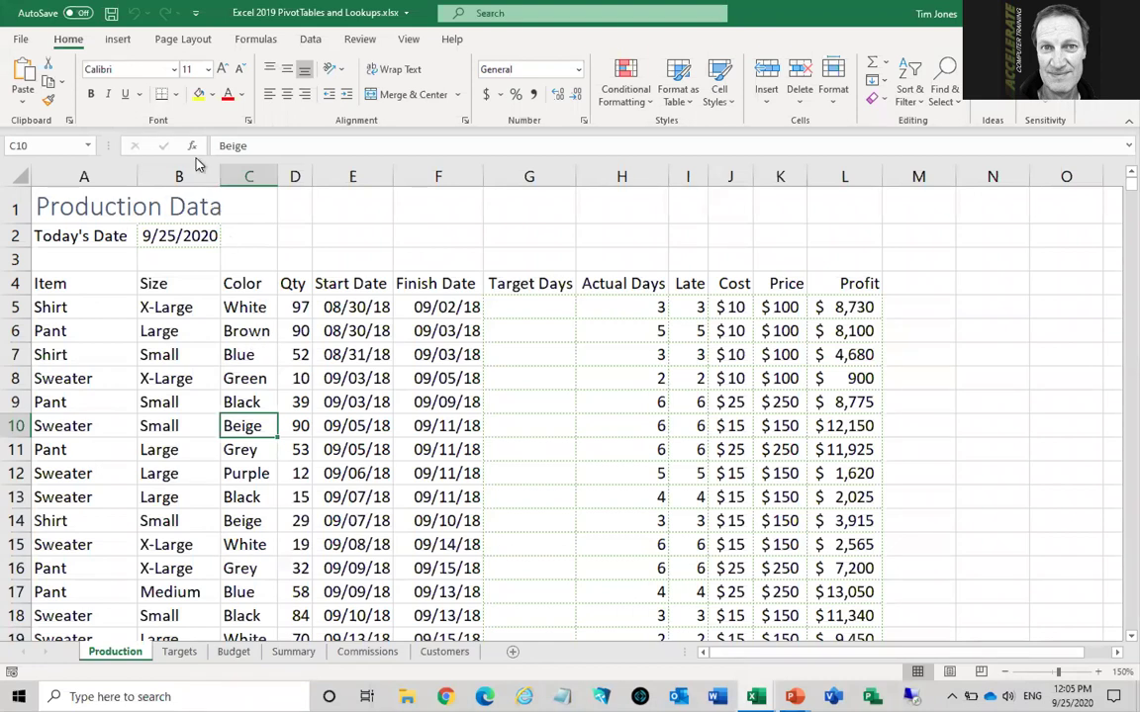
Insert a PivotTable from Production!$A$4:$L$1004 on a new worksheet
left_click(119, 41)
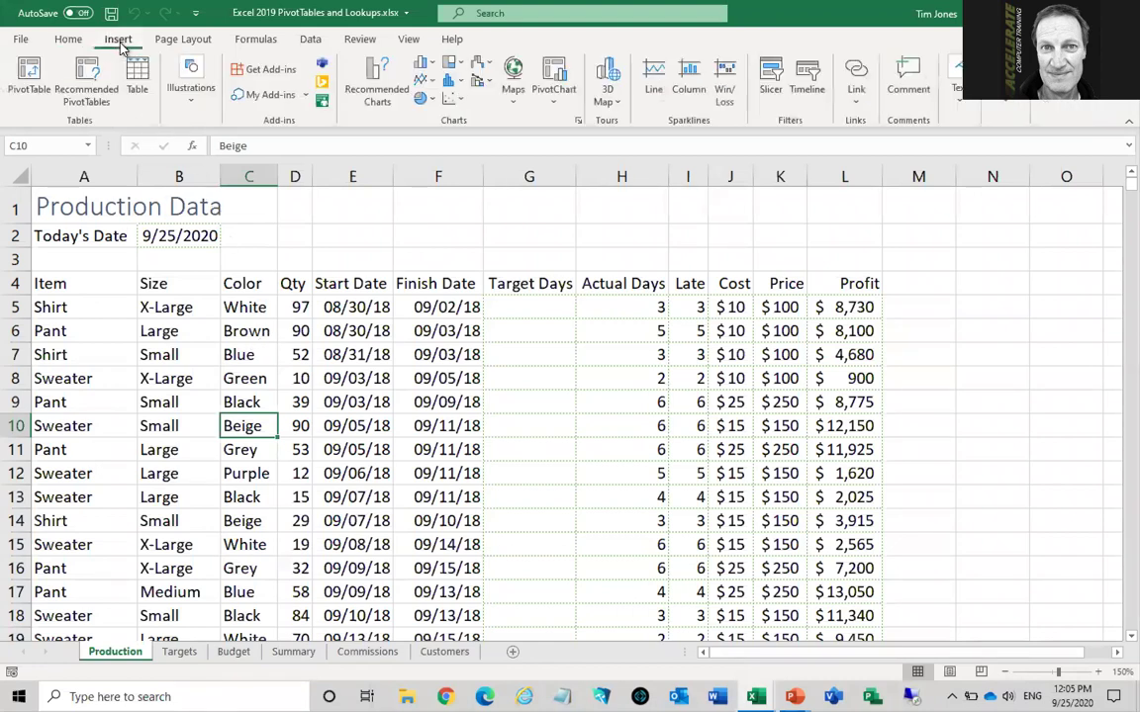
left_click(30, 73)
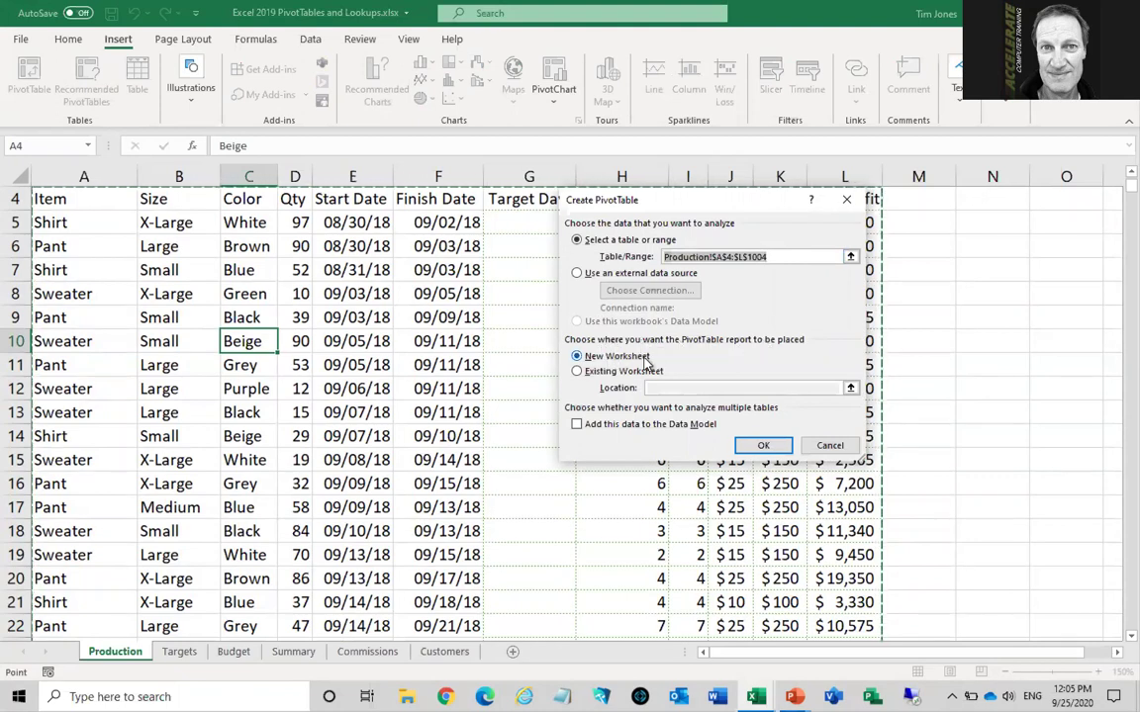
left_click(762, 447)
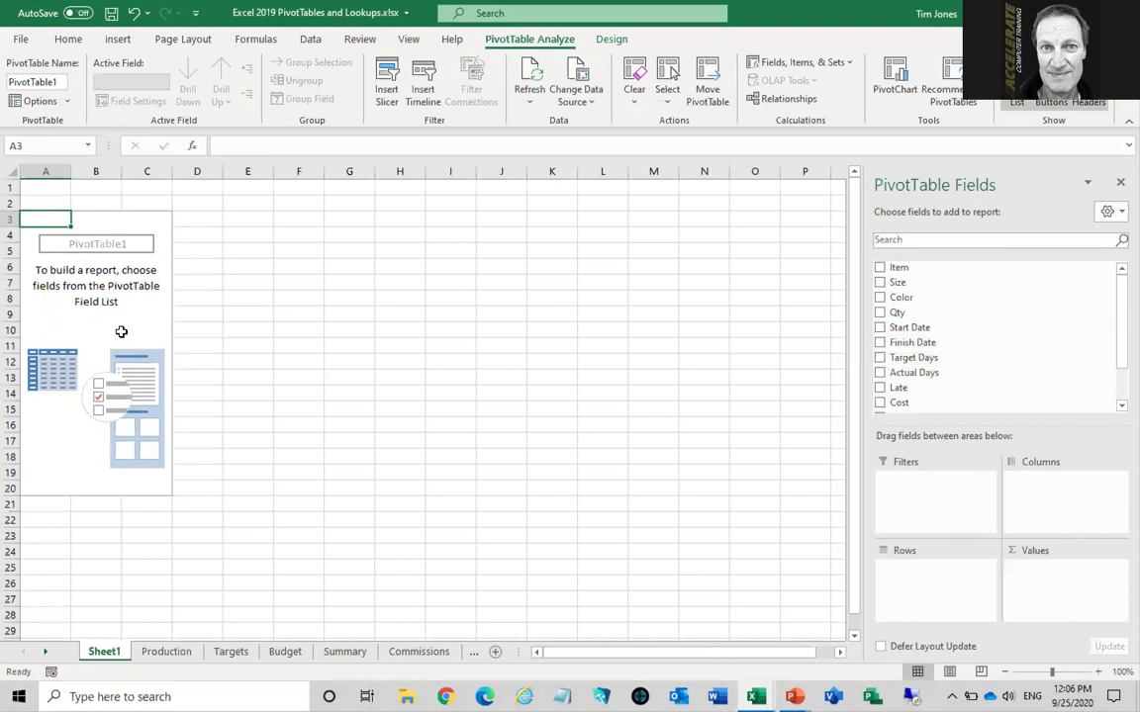
left_click(310, 300)
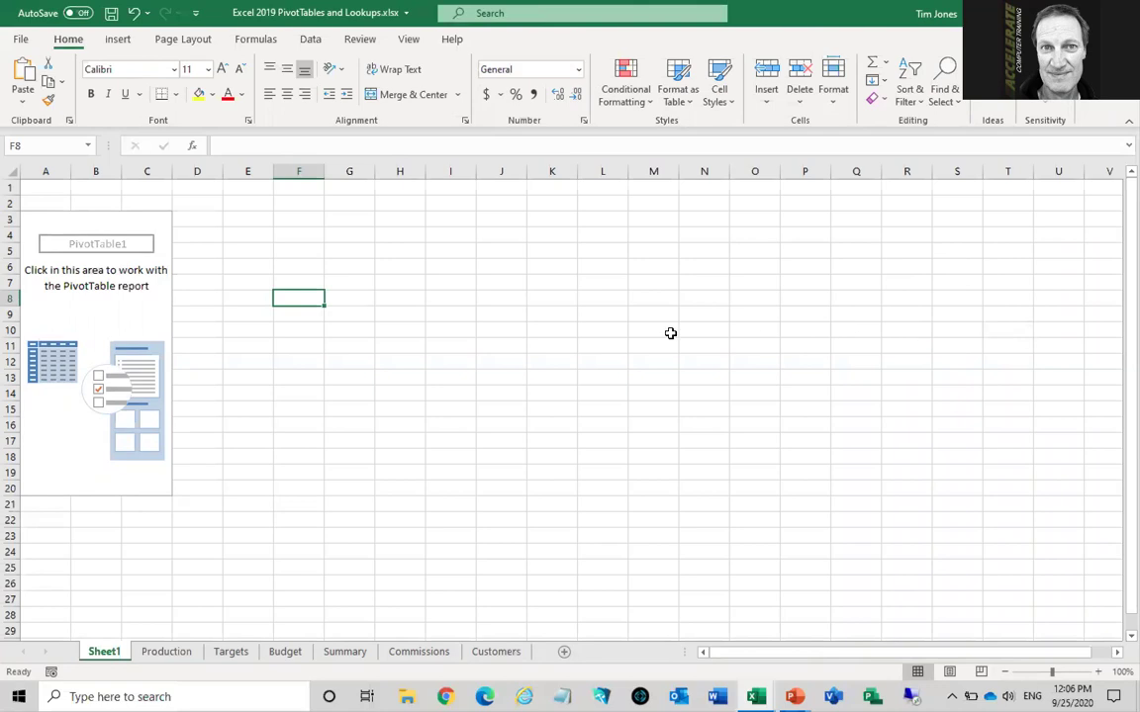
left_click(132, 311)
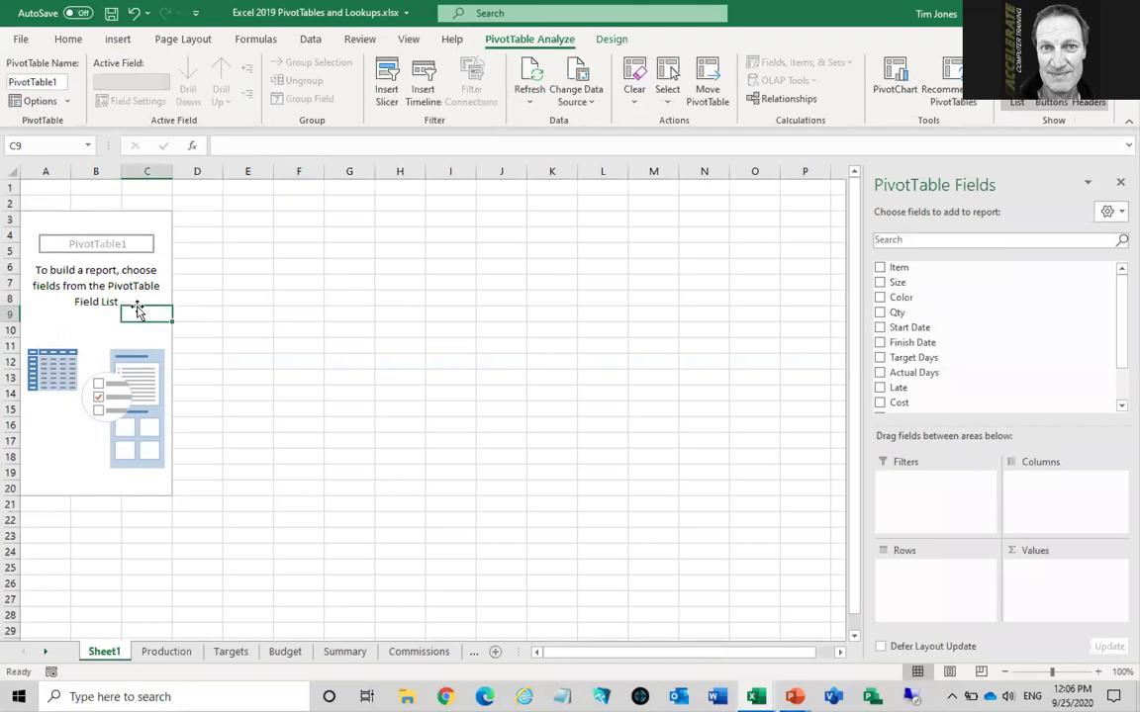
left_click(333, 312)
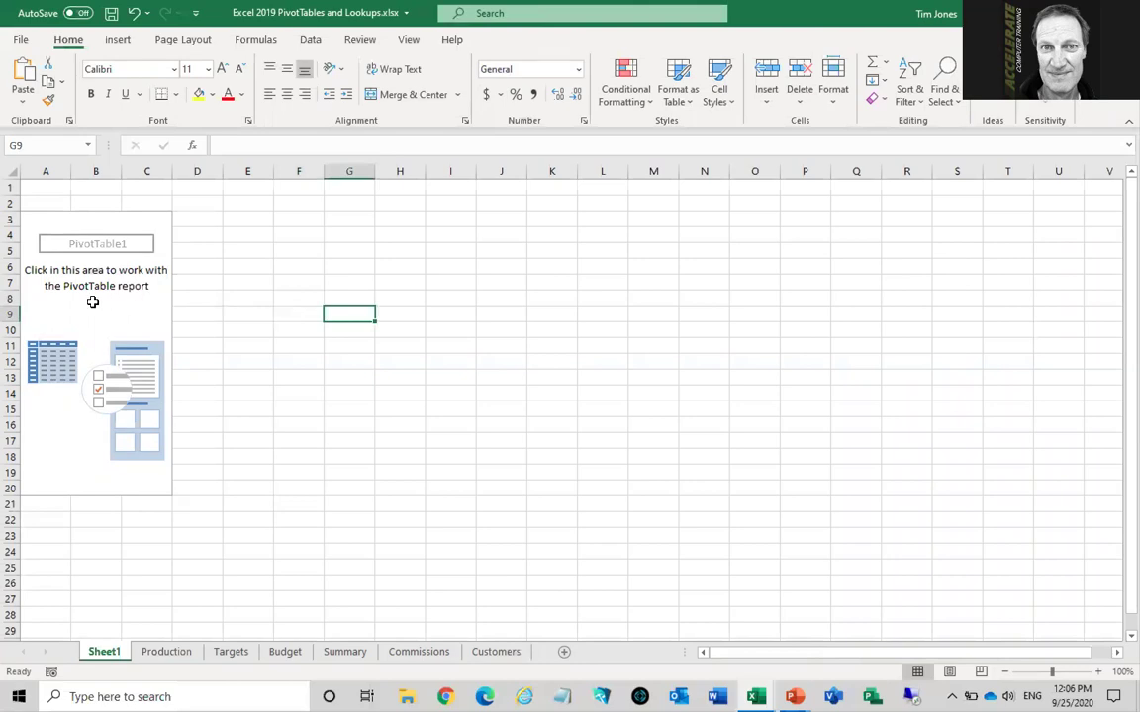
left_click(92, 301)
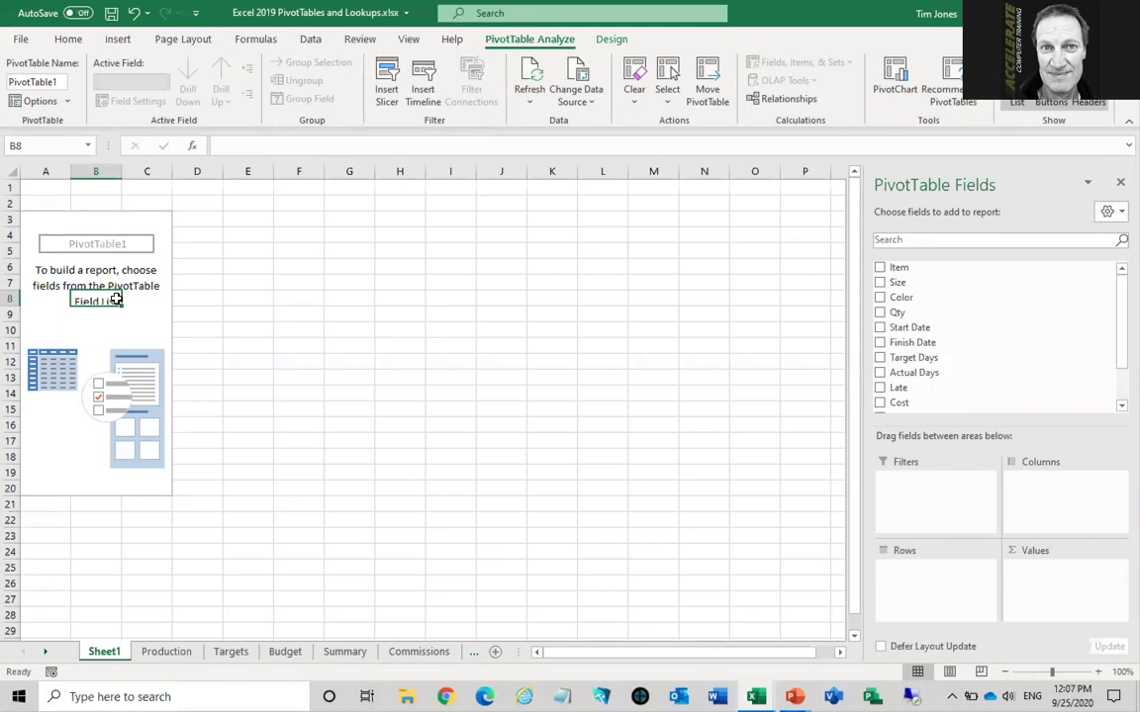
Rename the Sheet1 tab to ProdPivot
double_click(104, 651)
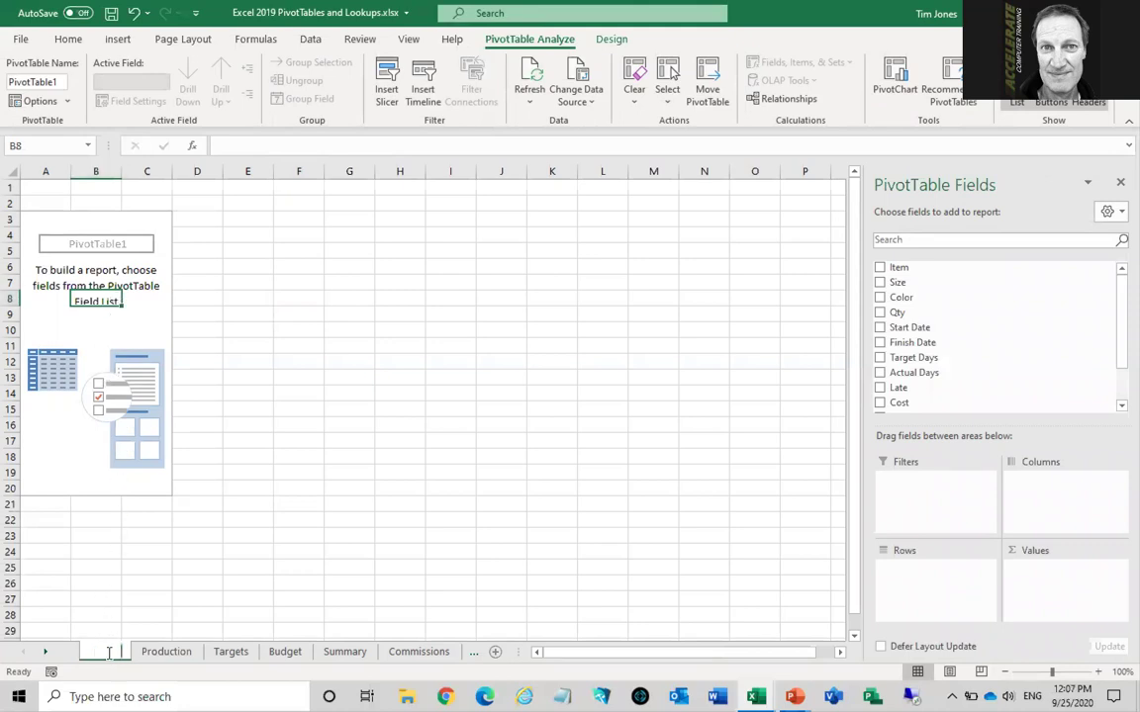
type("Proj")
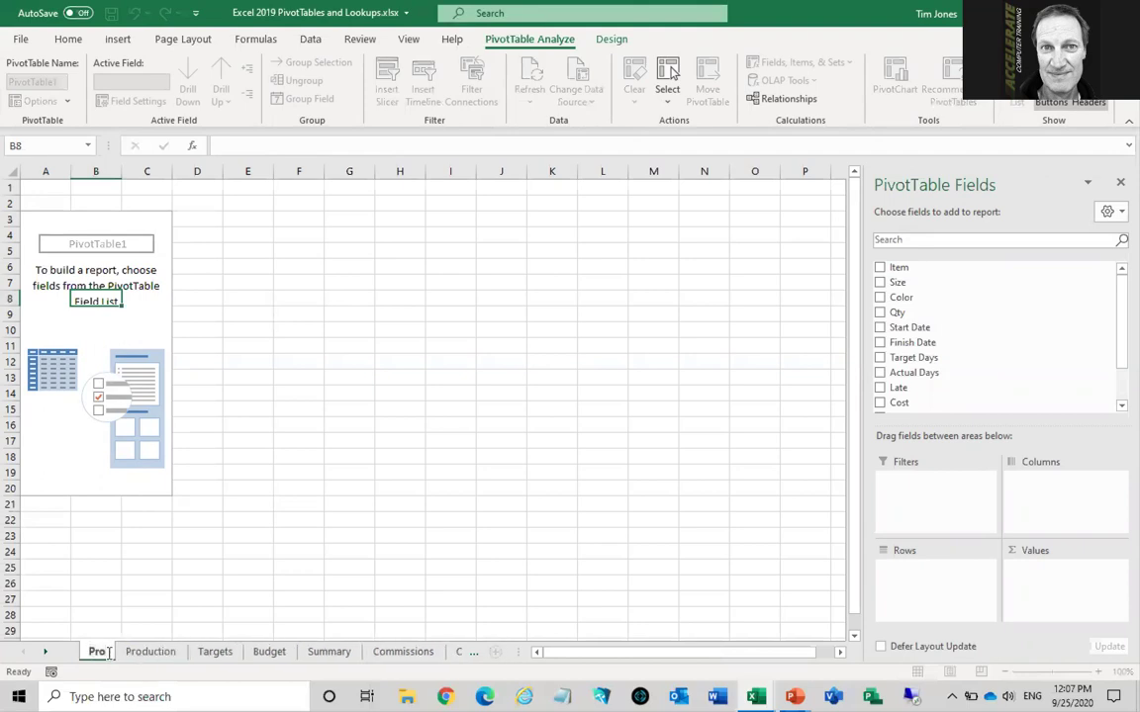
type("Pivot")
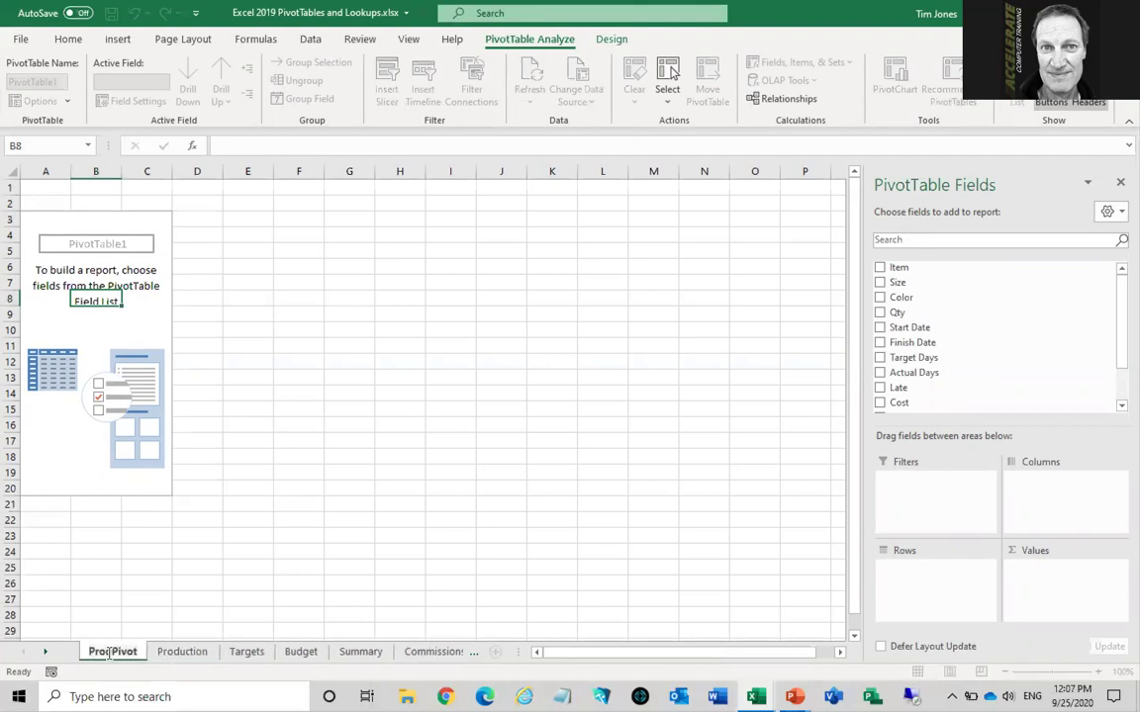
key("Return")
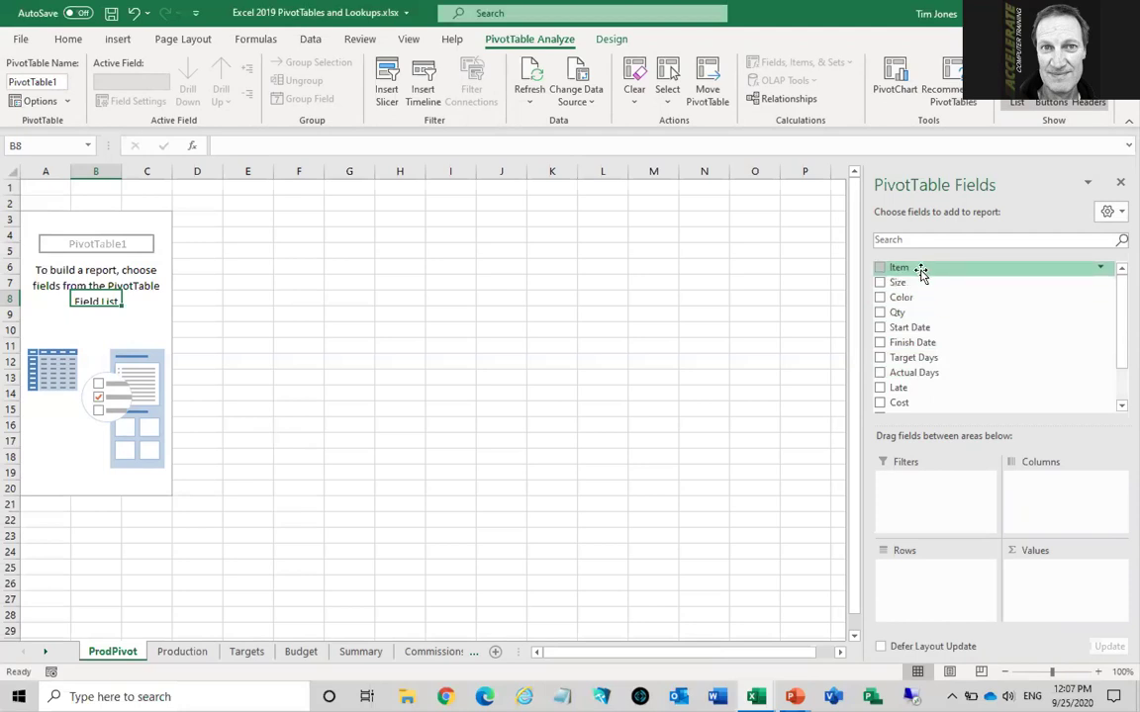
Put Item in Rows and Qty in Values, giving Pant 18554, Shirt 18219, Sweater 18067
left_click_drag(920, 272, 930, 579)
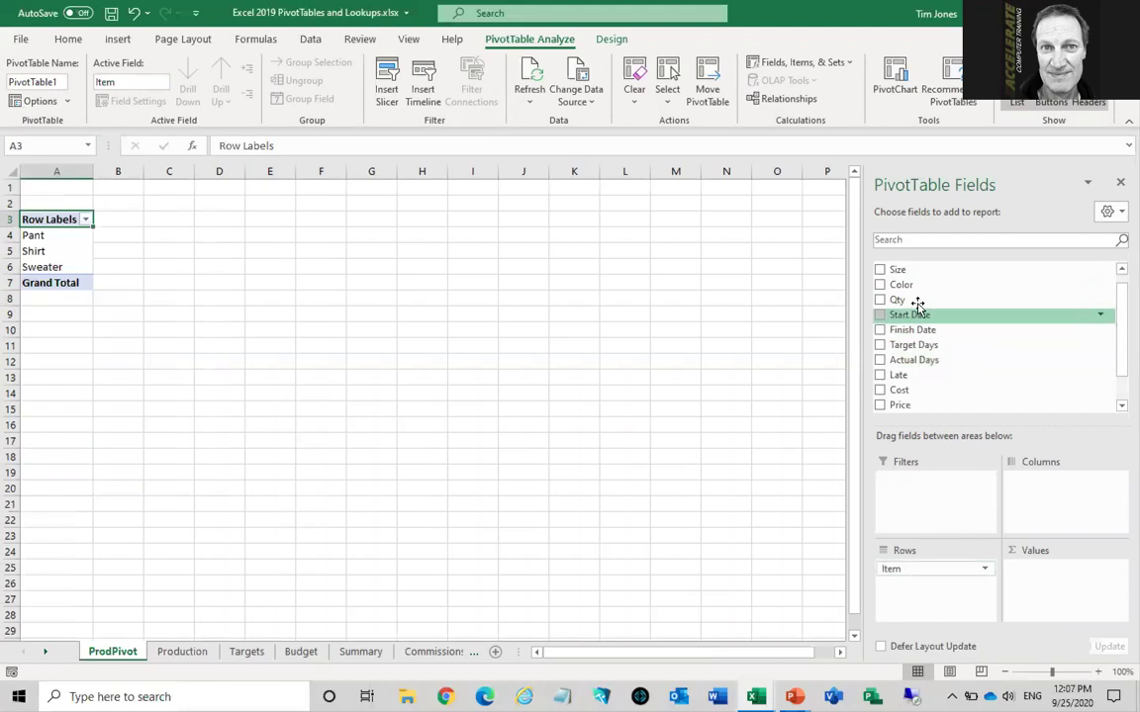
left_click_drag(900, 303, 1051, 583)
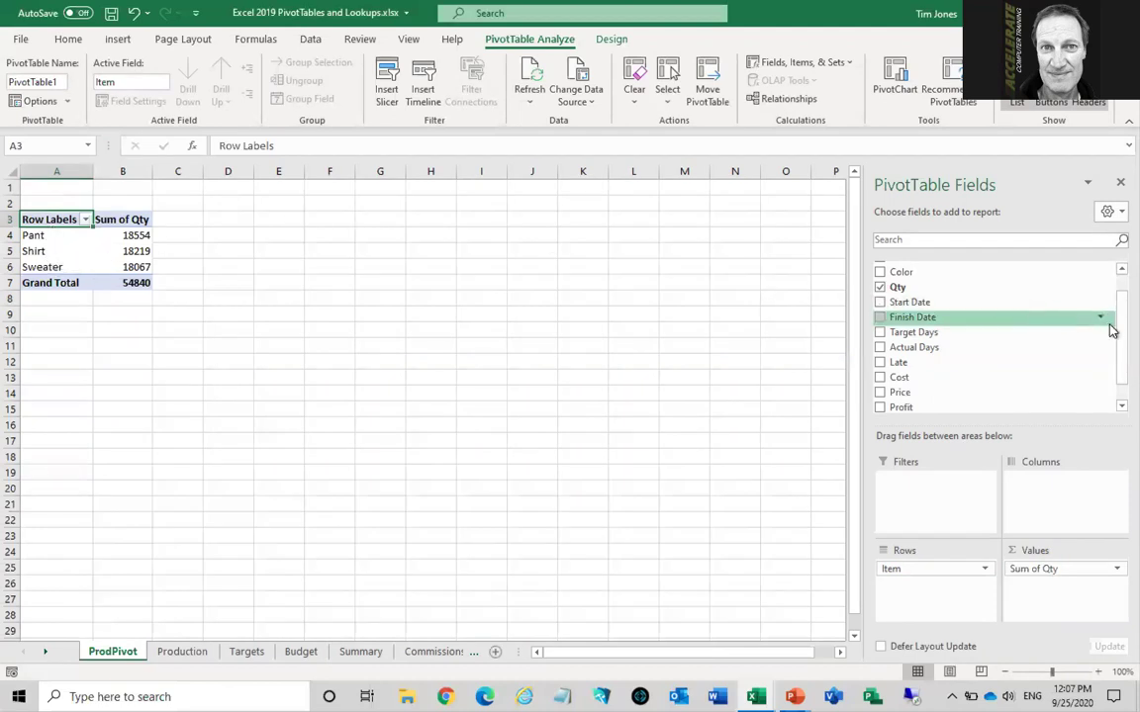
scroll(1108, 311, "up", 2)
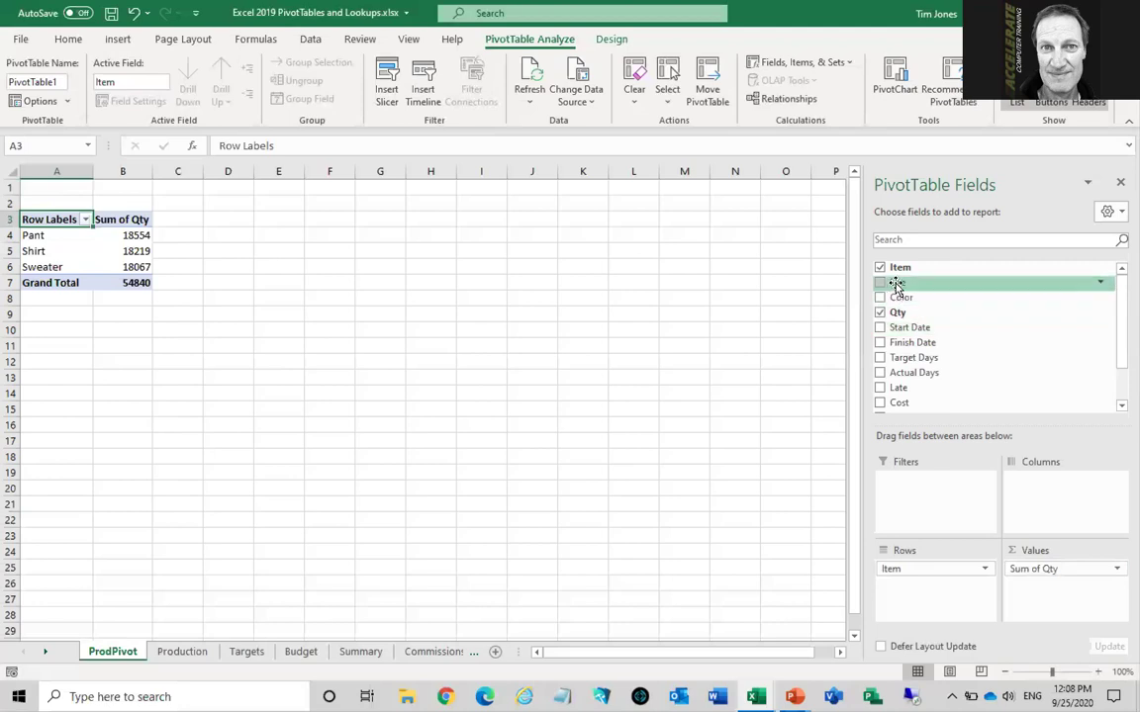
Add Size as a second row field beneath Item
left_click_drag(895, 284, 908, 596)
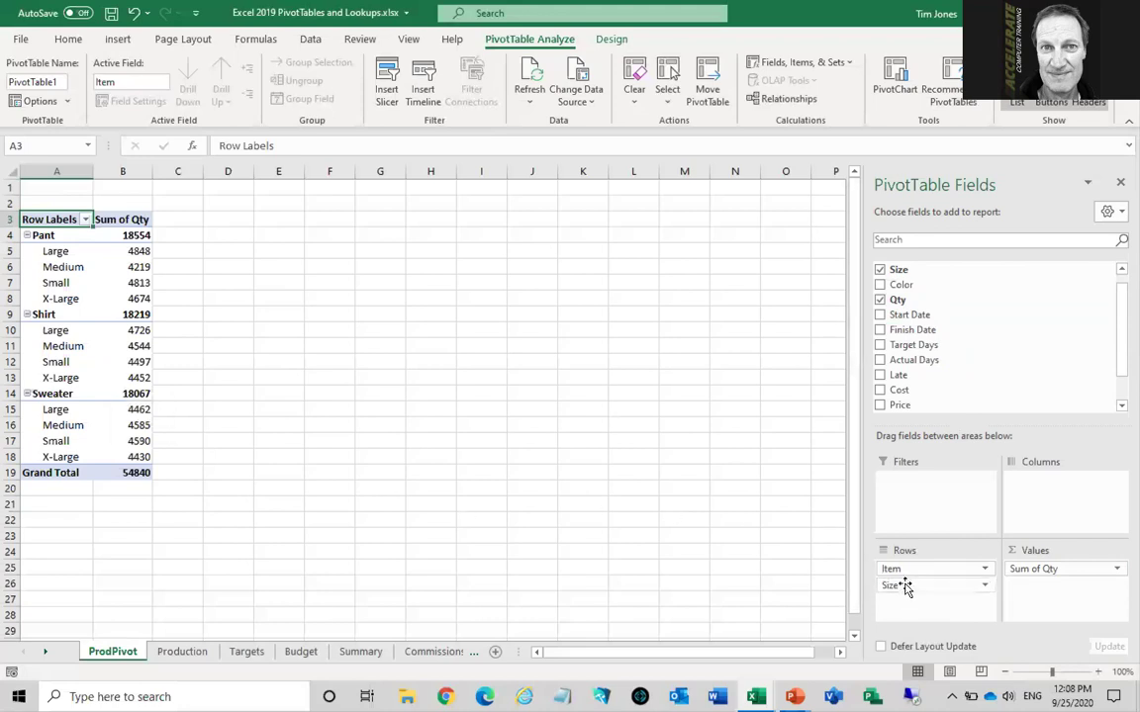
Move Size from Rows to Columns, creating an item-by-size grid, and select the Small heading
left_click_drag(904, 587, 1045, 508)
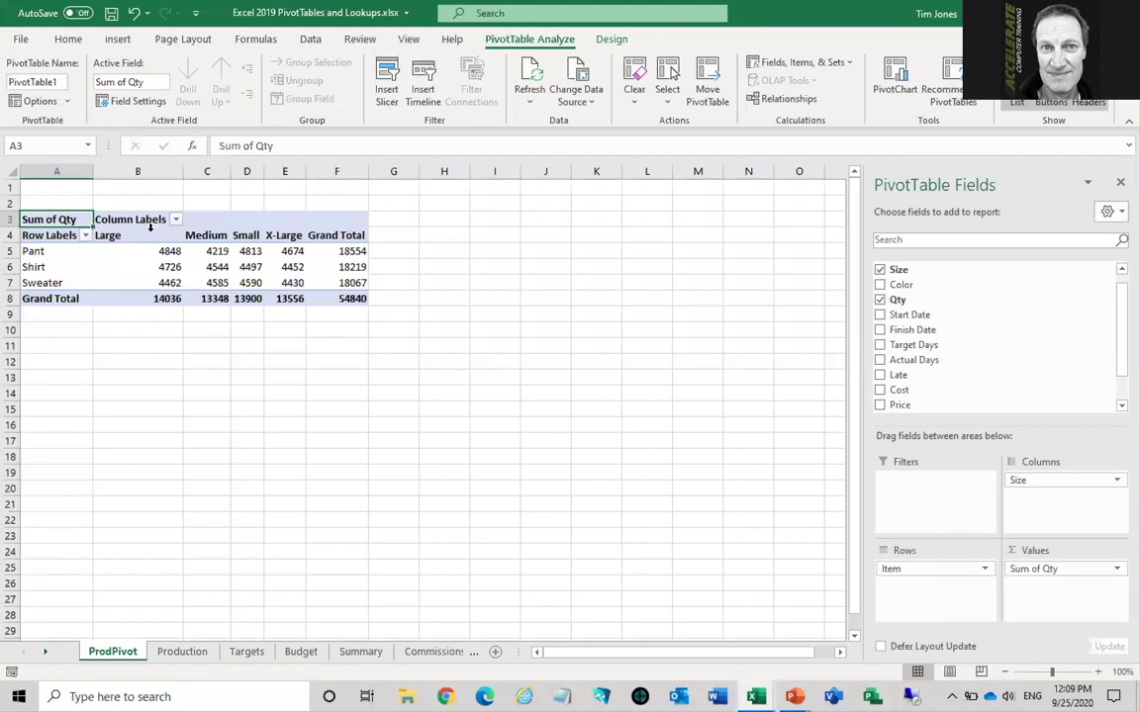
mouse_move(144, 253)
left_click(248, 234)
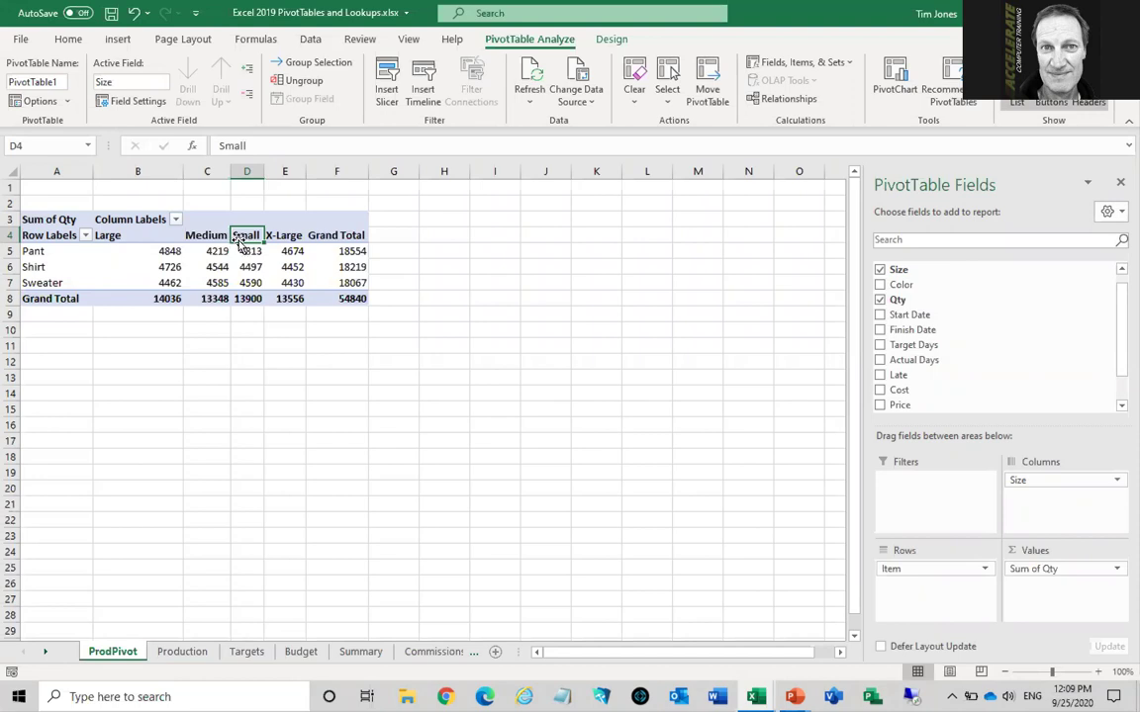
Drag the size columns into Small, Medium, Large, X-Large order, then select cell B6
left_click_drag(239, 242, 92, 235)
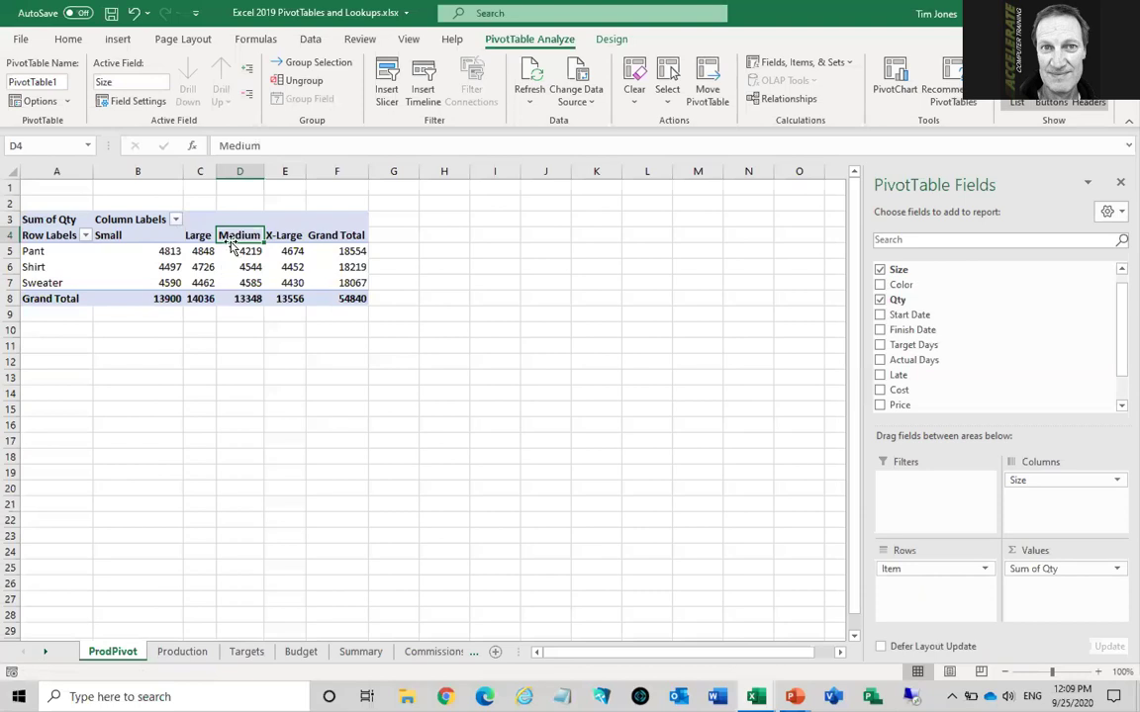
left_click_drag(231, 245, 188, 245)
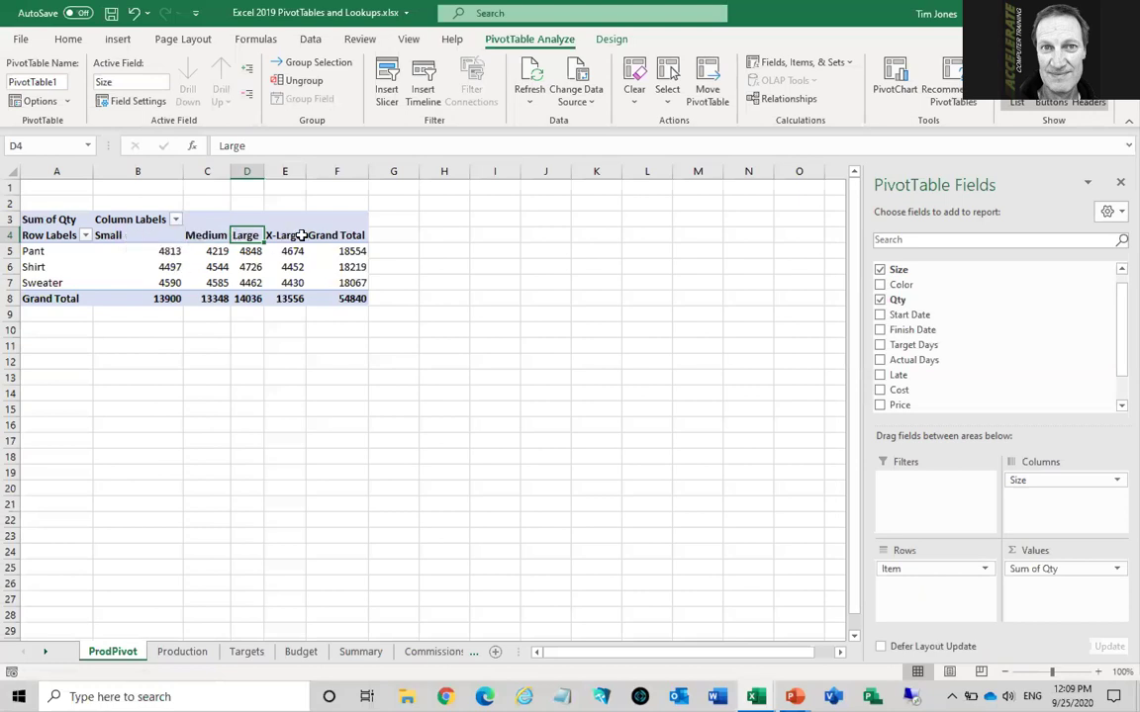
mouse_move(196, 296)
left_click(156, 266)
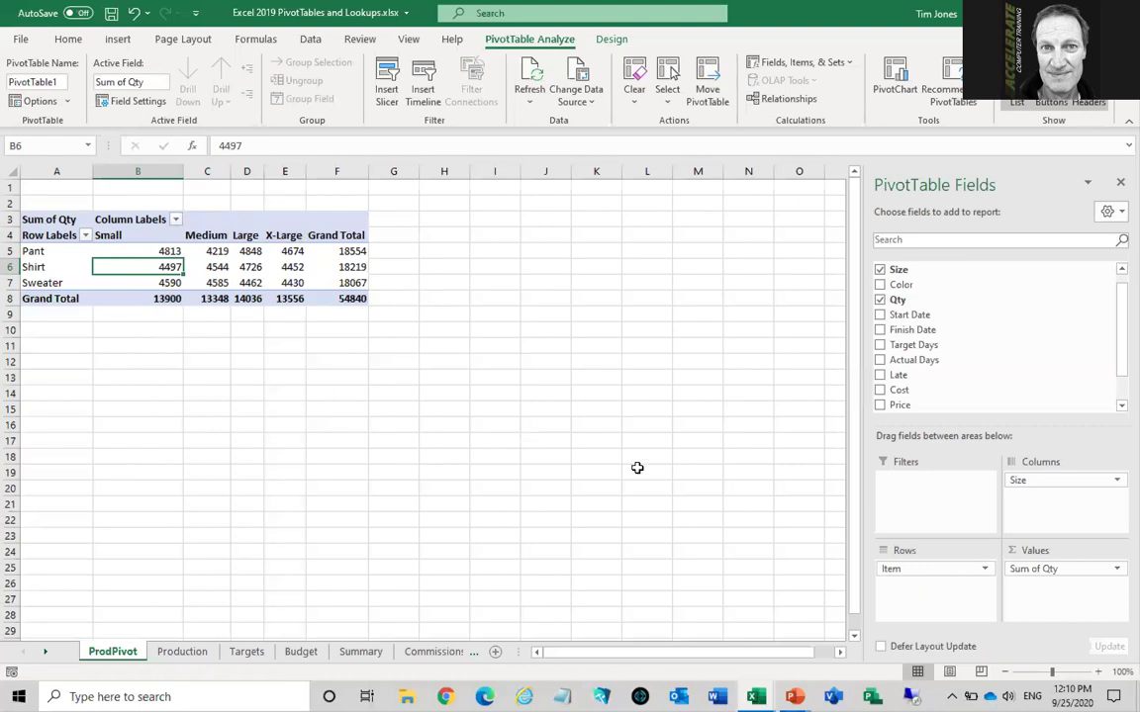
Change the Qty value field to summarize by Average in Value Field Settings
left_click(1059, 571)
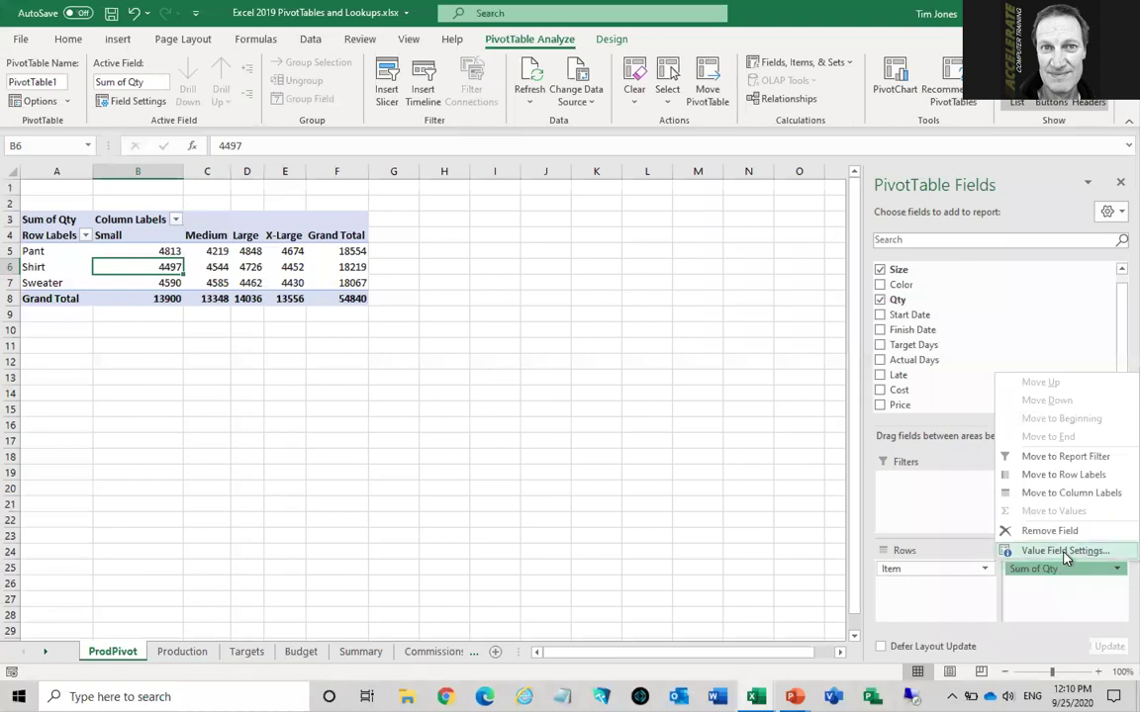
left_click(1065, 551)
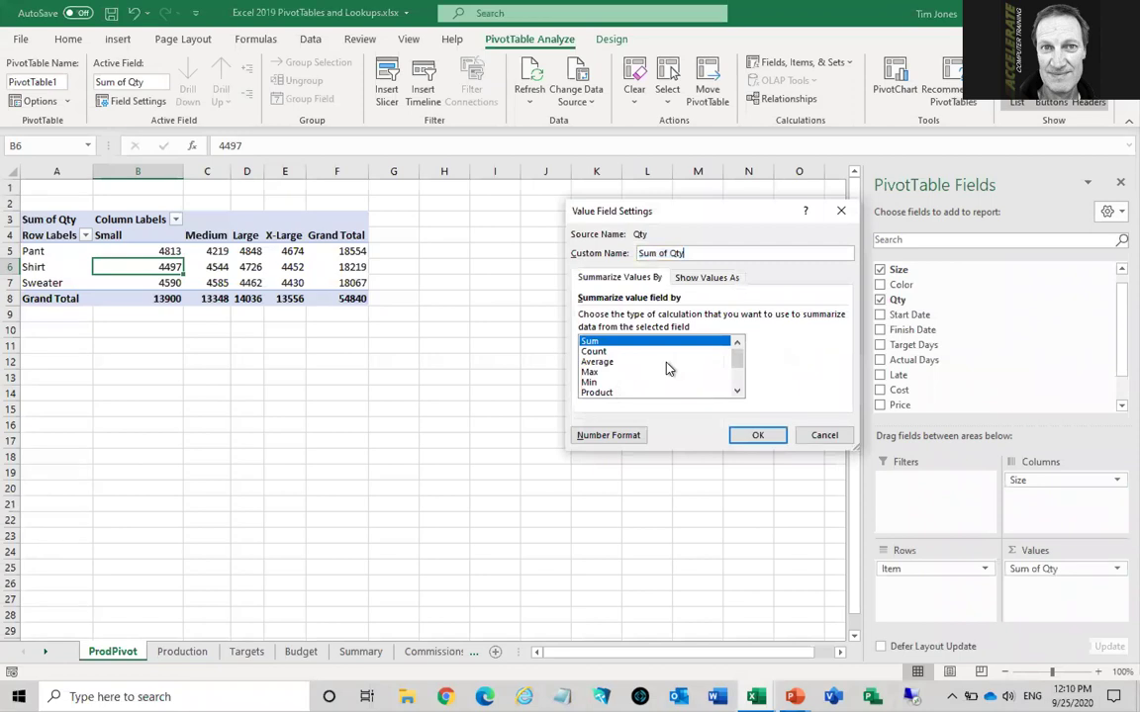
left_click(631, 351)
left_click(636, 362)
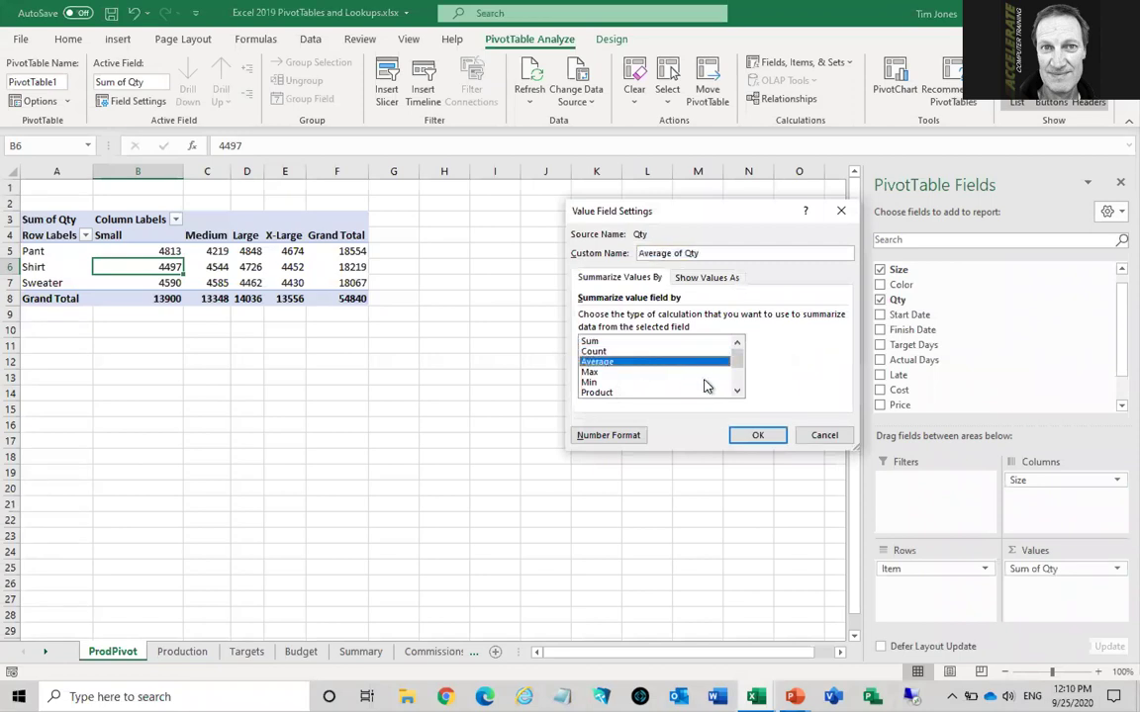
left_click(736, 392)
left_click(736, 393)
left_click(737, 392)
left_click(736, 392)
left_click(737, 393)
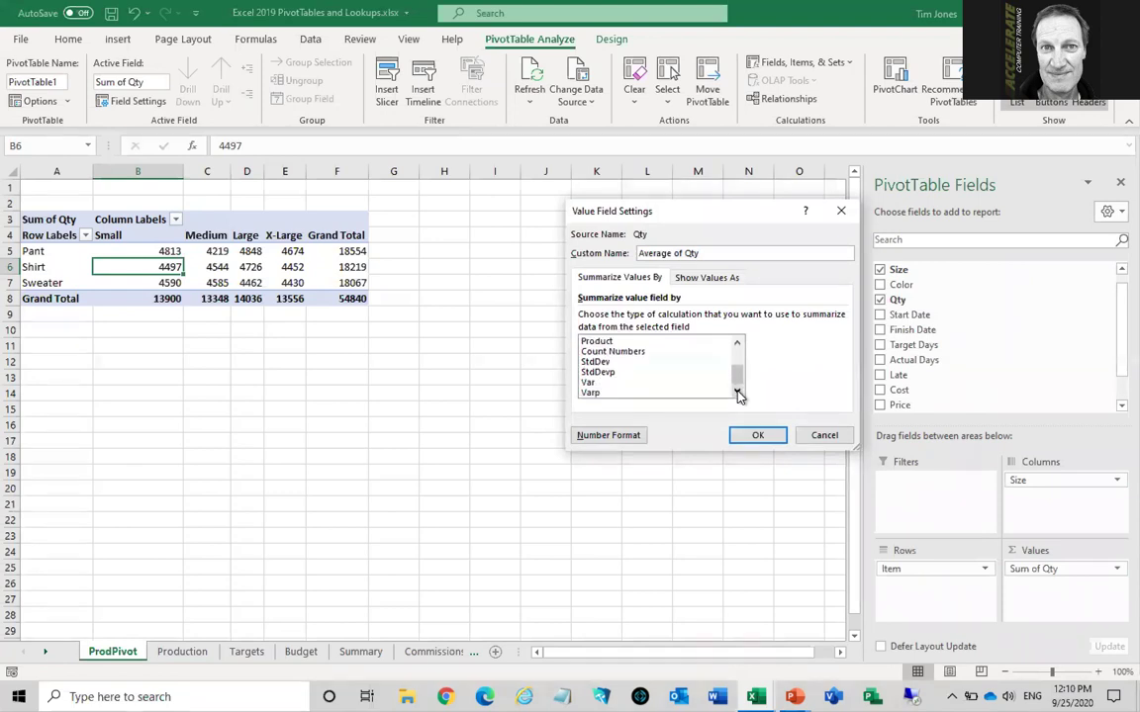
left_click(736, 342)
left_click(736, 342)
left_click(736, 342)
left_click(736, 342)
left_click(736, 342)
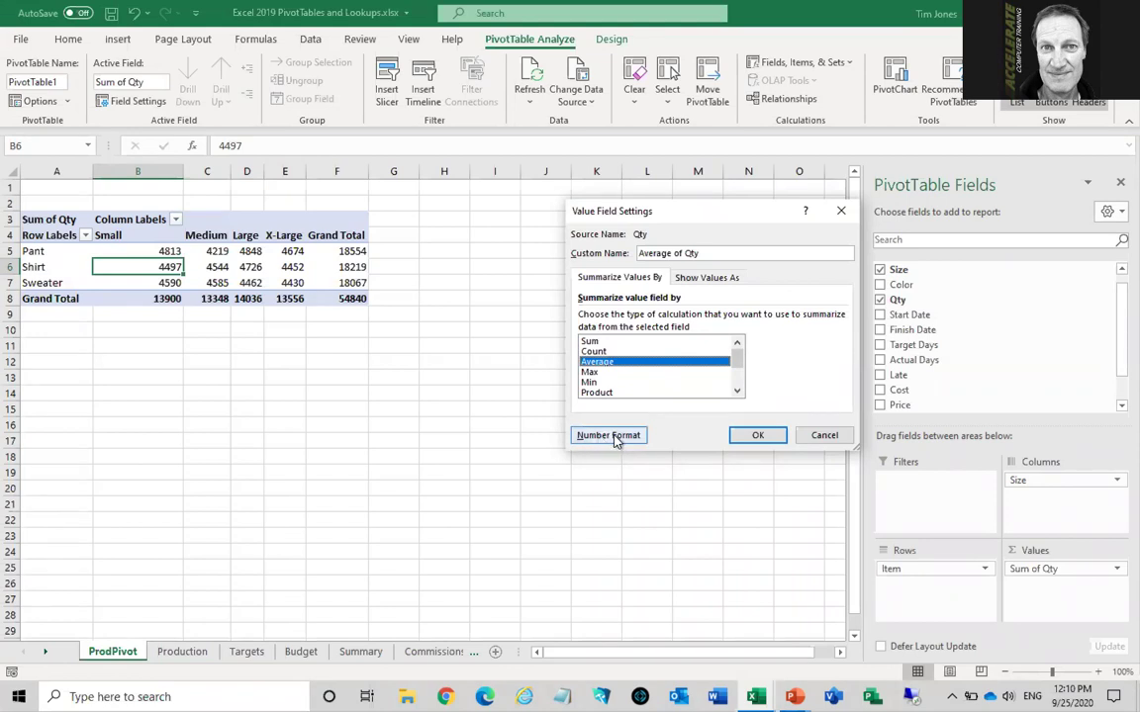
Format Average of Qty as Number with 1 decimal place and apply it
left_click(611, 438)
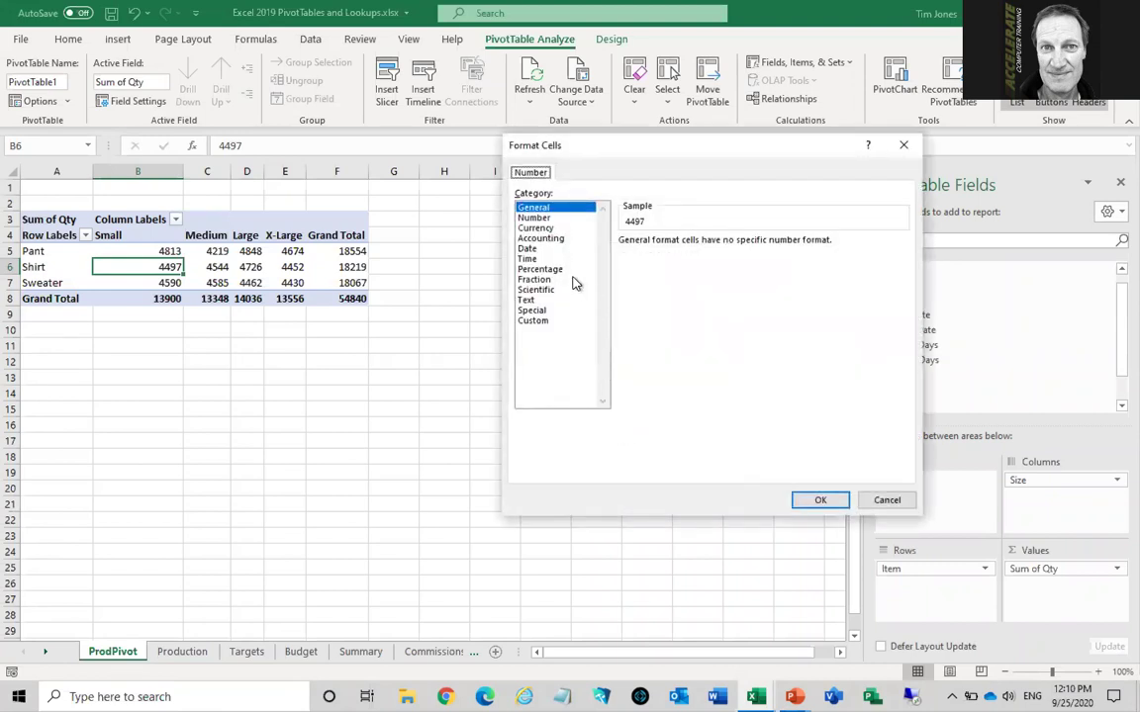
left_click(537, 219)
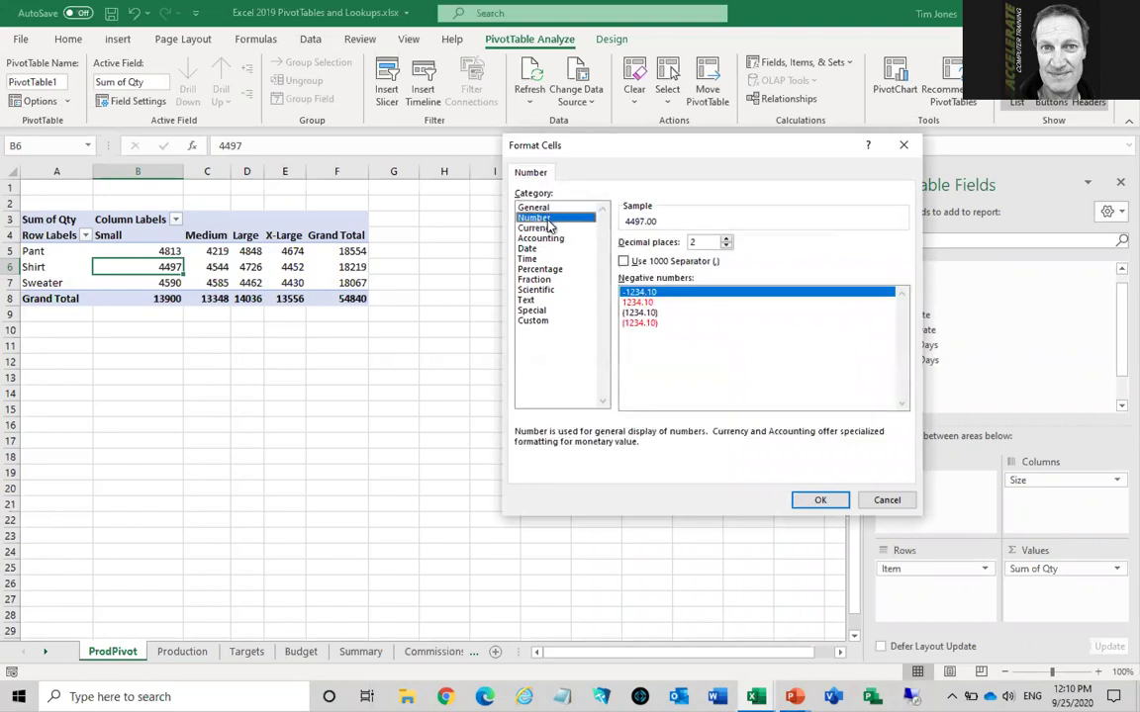
left_click(726, 246)
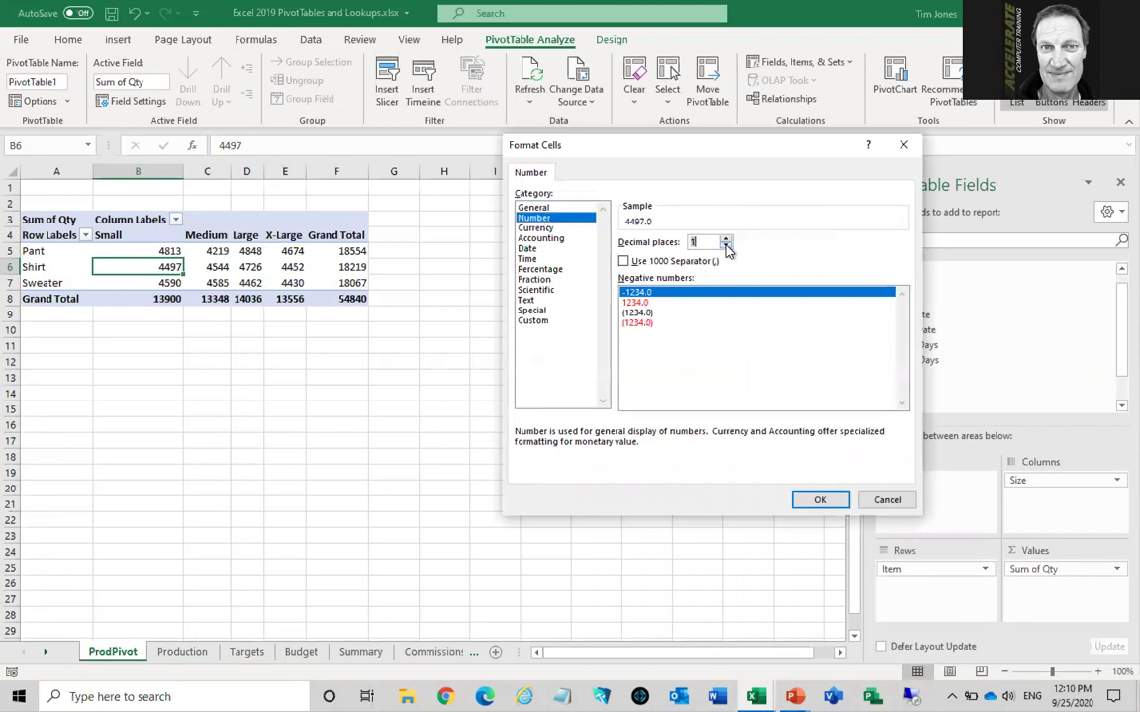
left_click(825, 501)
left_click(757, 436)
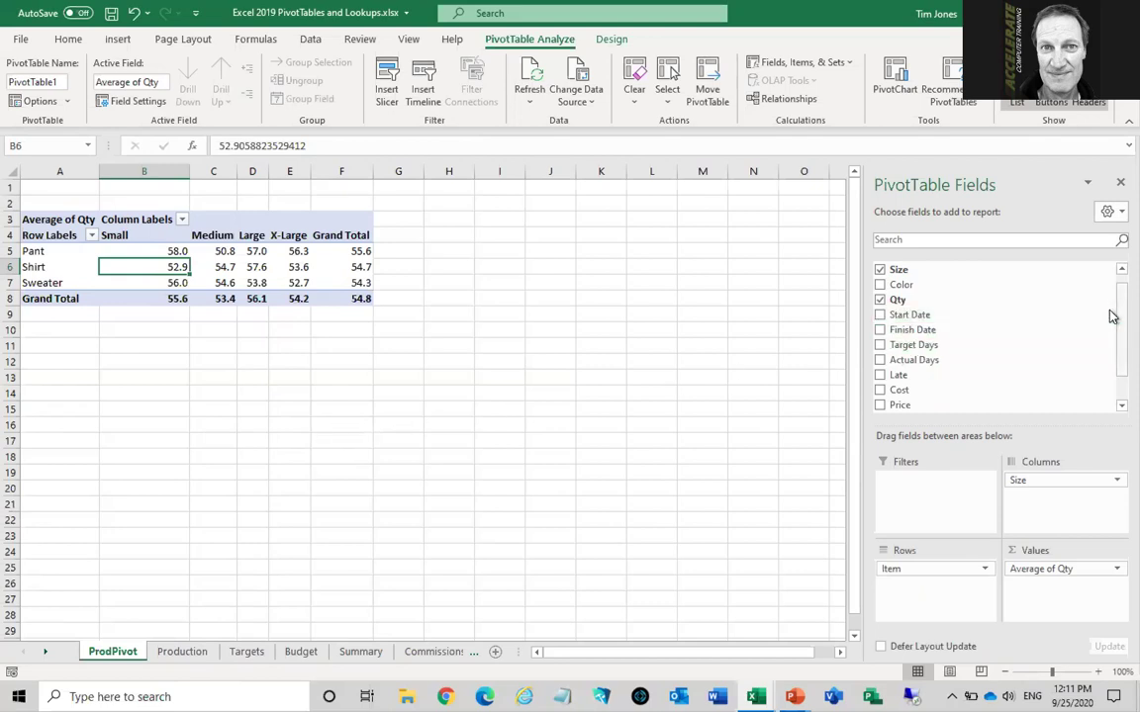
Uncheck Size and drag Average of Qty out of Values, leaving Pant, Shirt, Sweater rows
scroll(1110, 314, "up", 1)
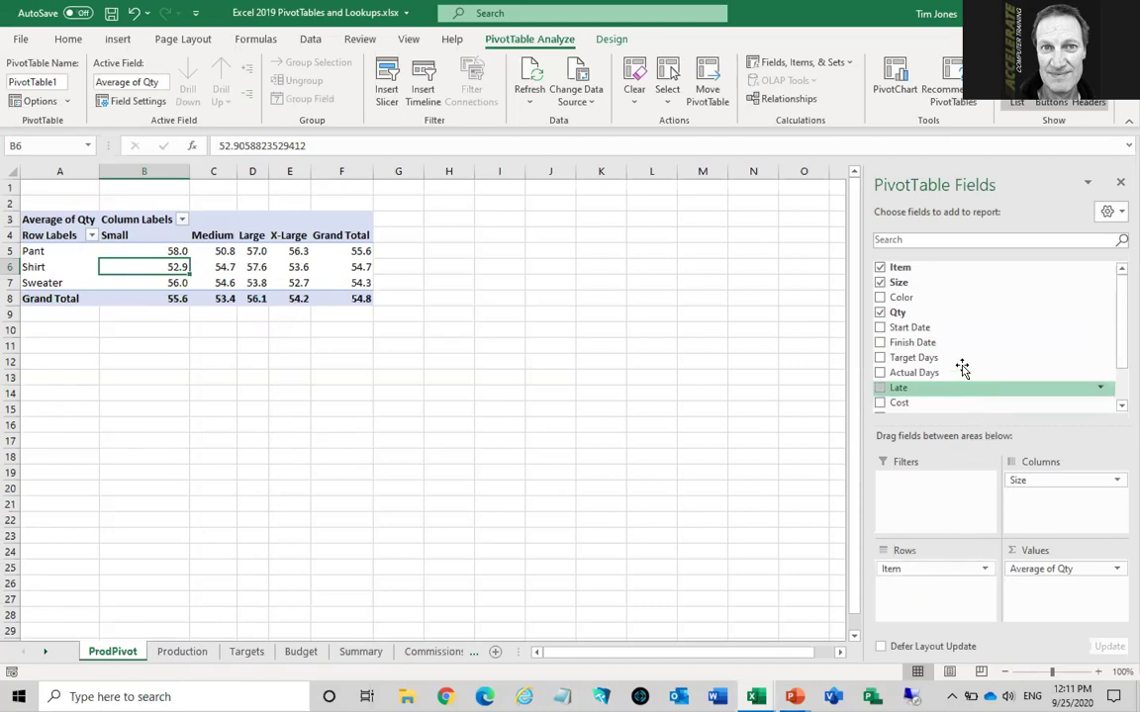
left_click(880, 283)
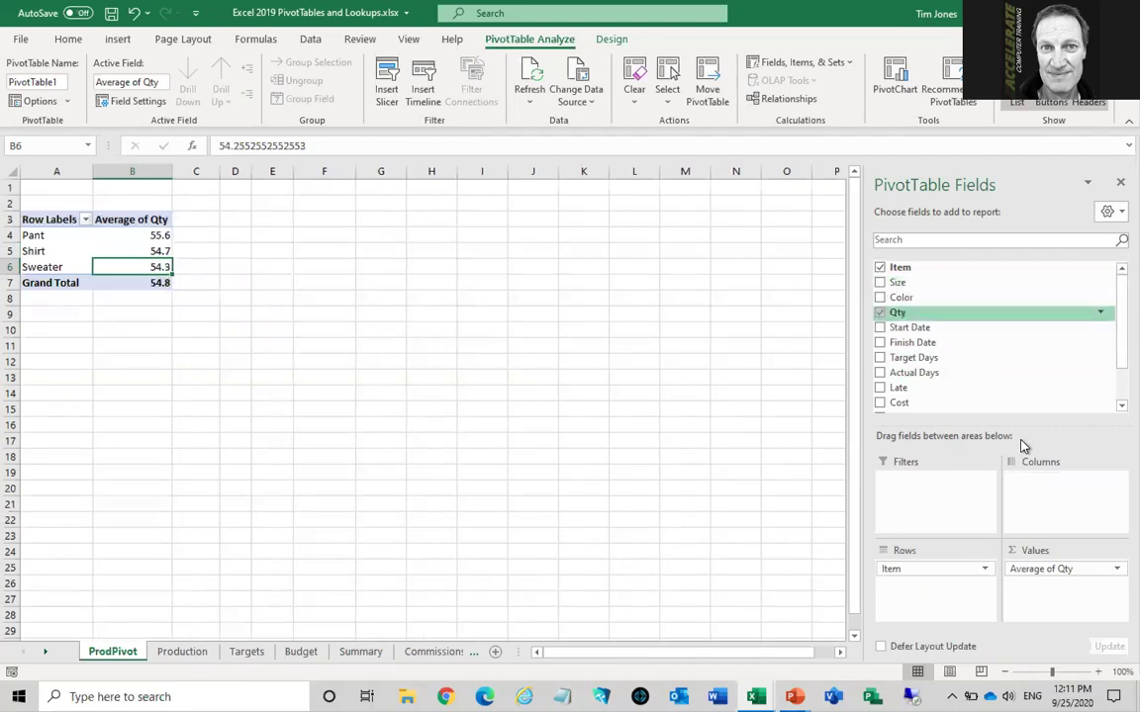
left_click_drag(1064, 571, 767, 469)
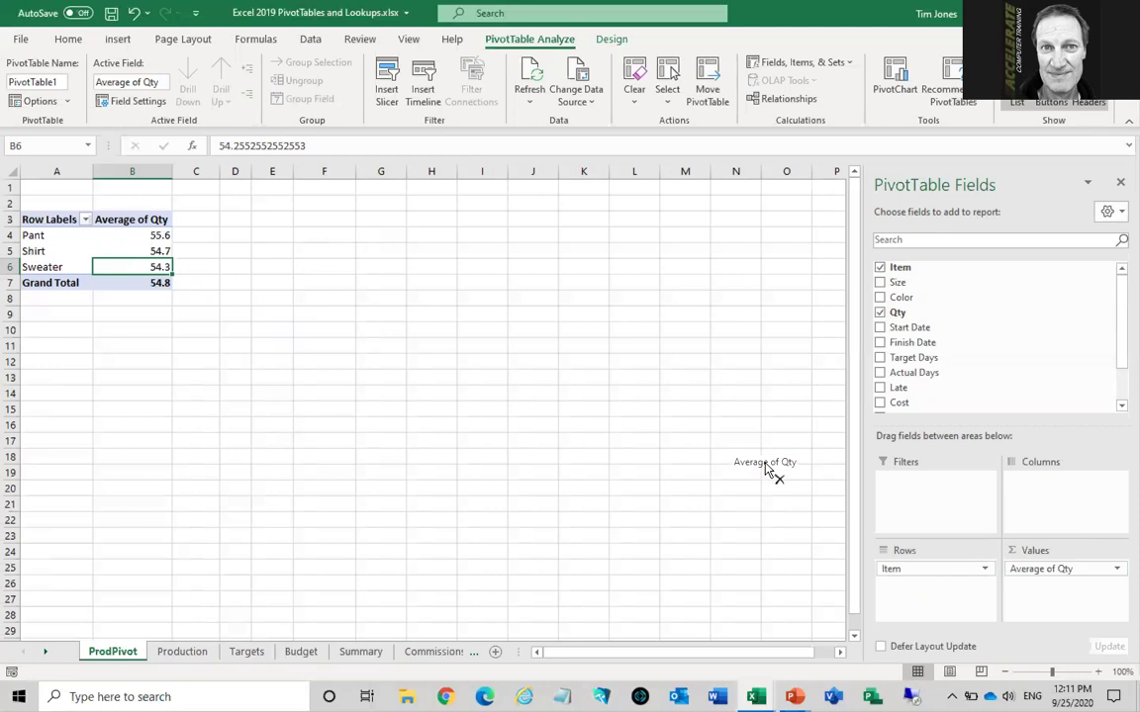
left_click_drag(767, 469, 763, 460)
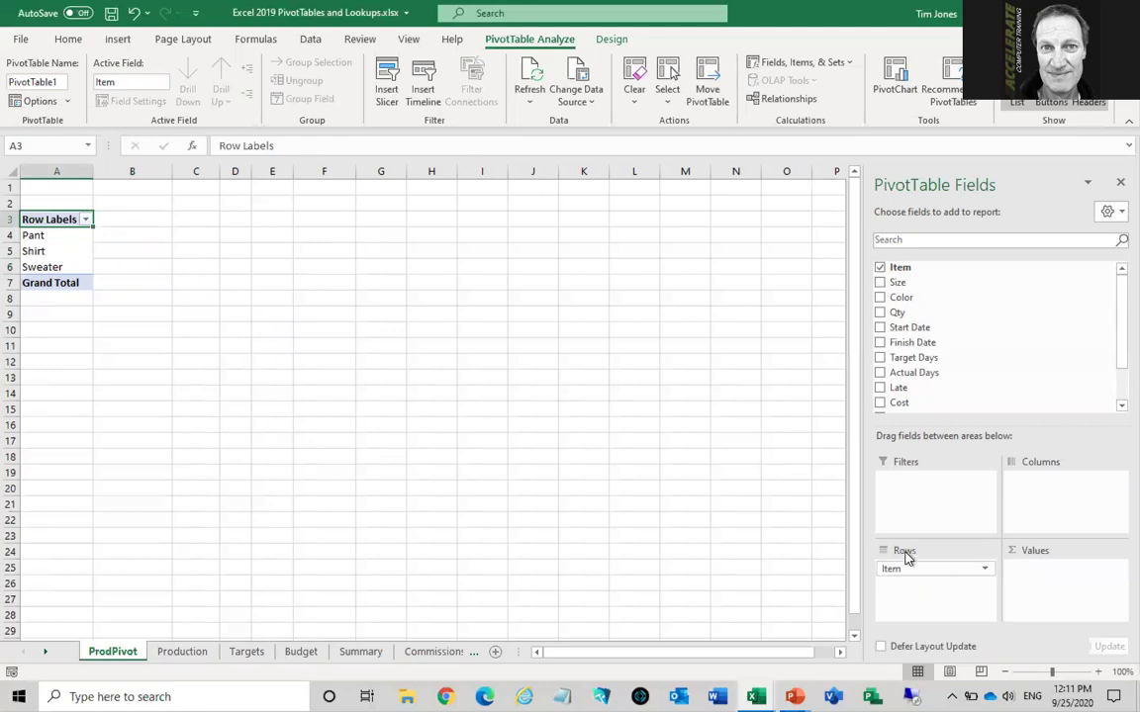
Move Item to Columns and add Profit to Values as Sum of Profit (total 8242110)
left_click_drag(902, 570, 1037, 509)
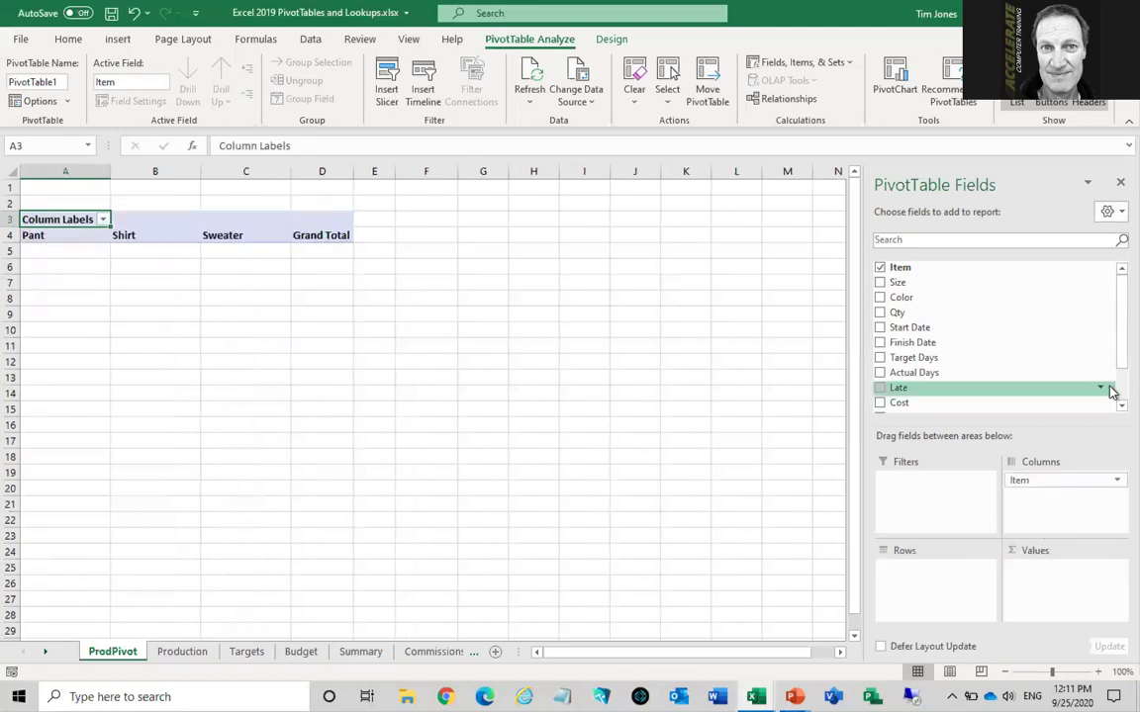
scroll(1111, 408, "down", 1)
scroll(1111, 408, "down", 2)
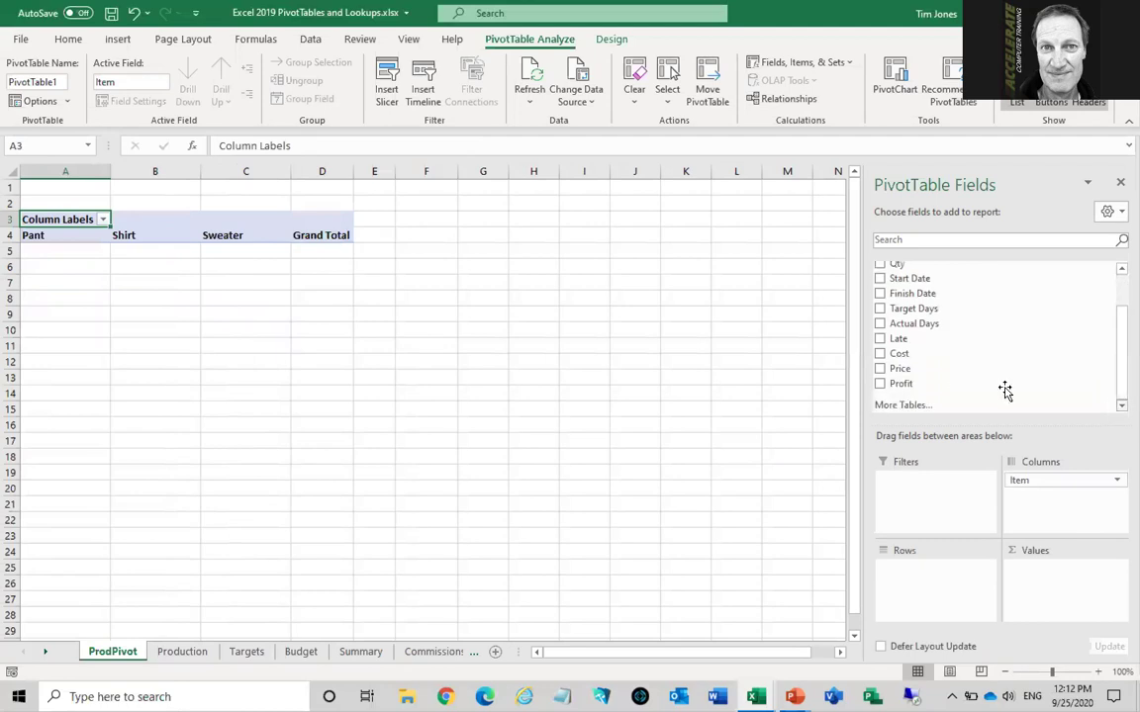
left_click_drag(920, 386, 1061, 578)
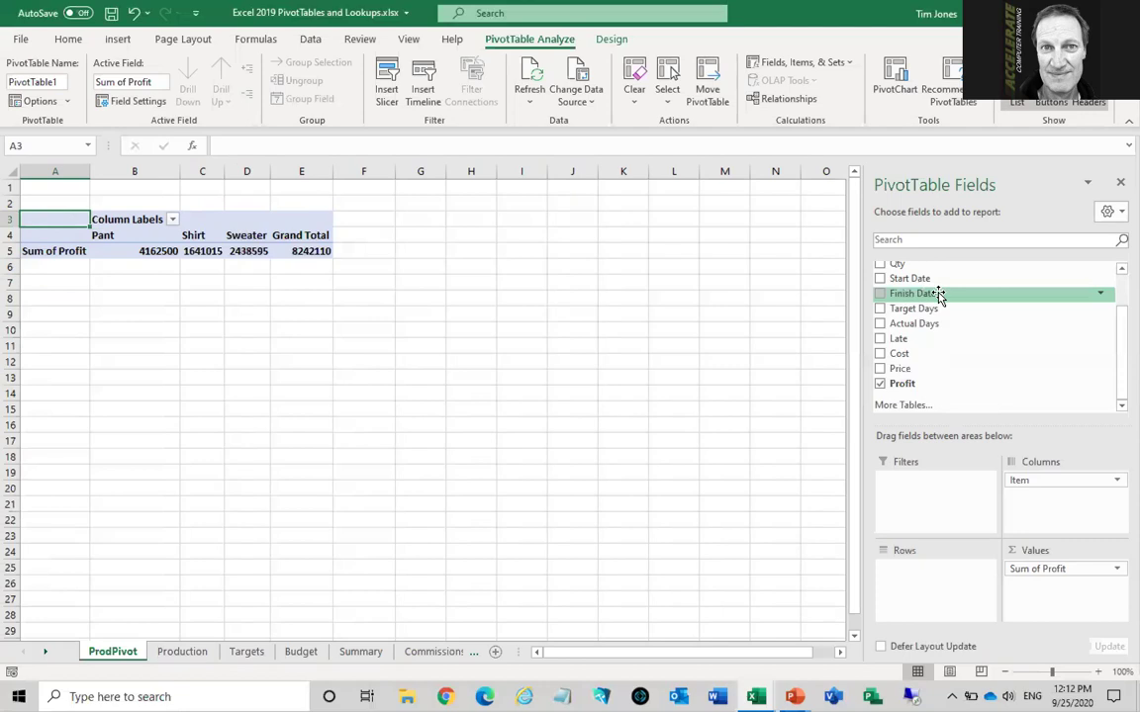
Put Finish Date in rows, expand 2019 to quarters, and open Qtr1 and Qtr2 to months
left_click_drag(940, 296, 933, 575)
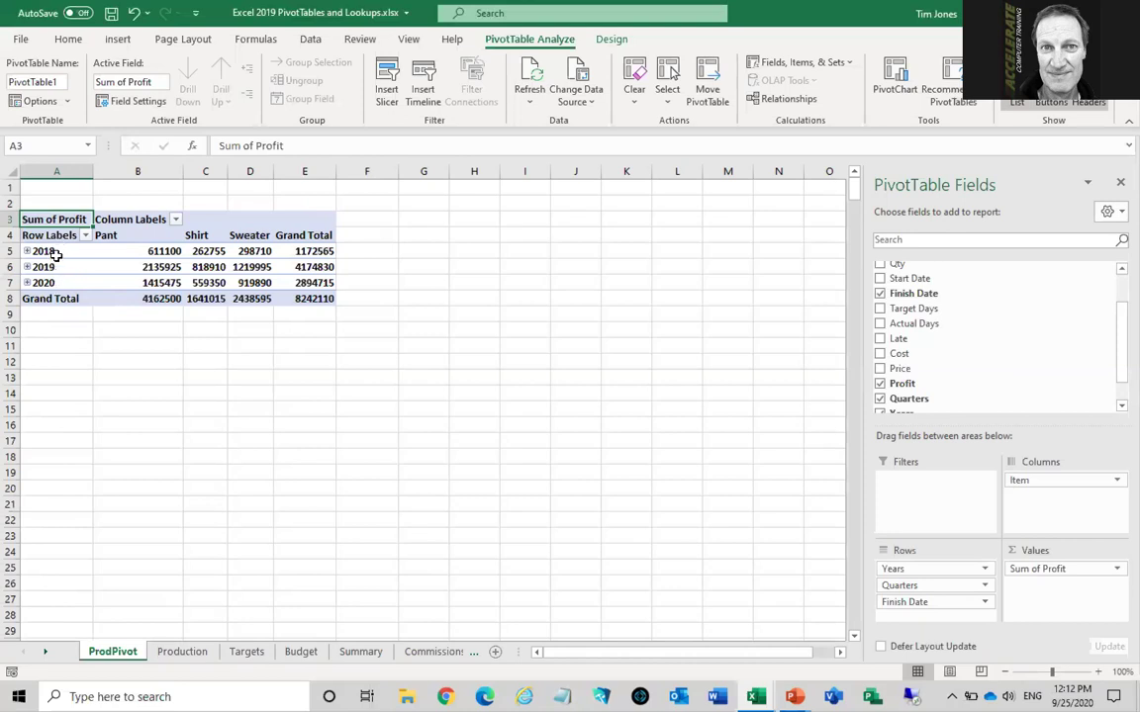
left_click(66, 252)
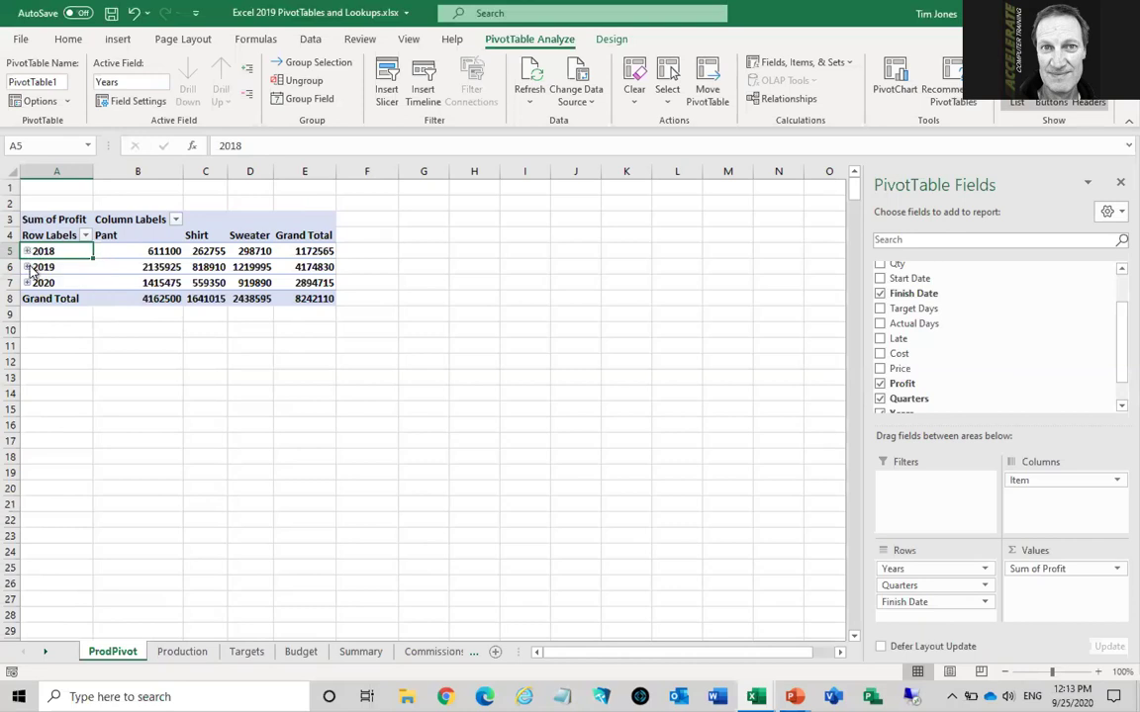
left_click(27, 267)
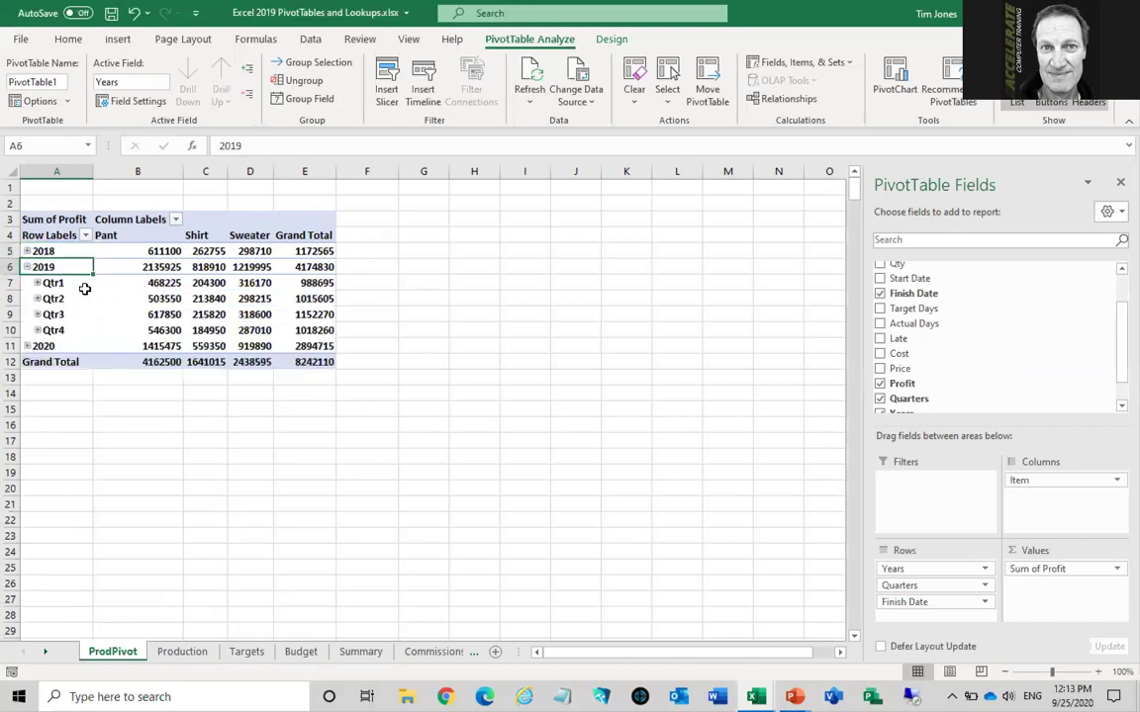
left_click(63, 283)
double_click(64, 283)
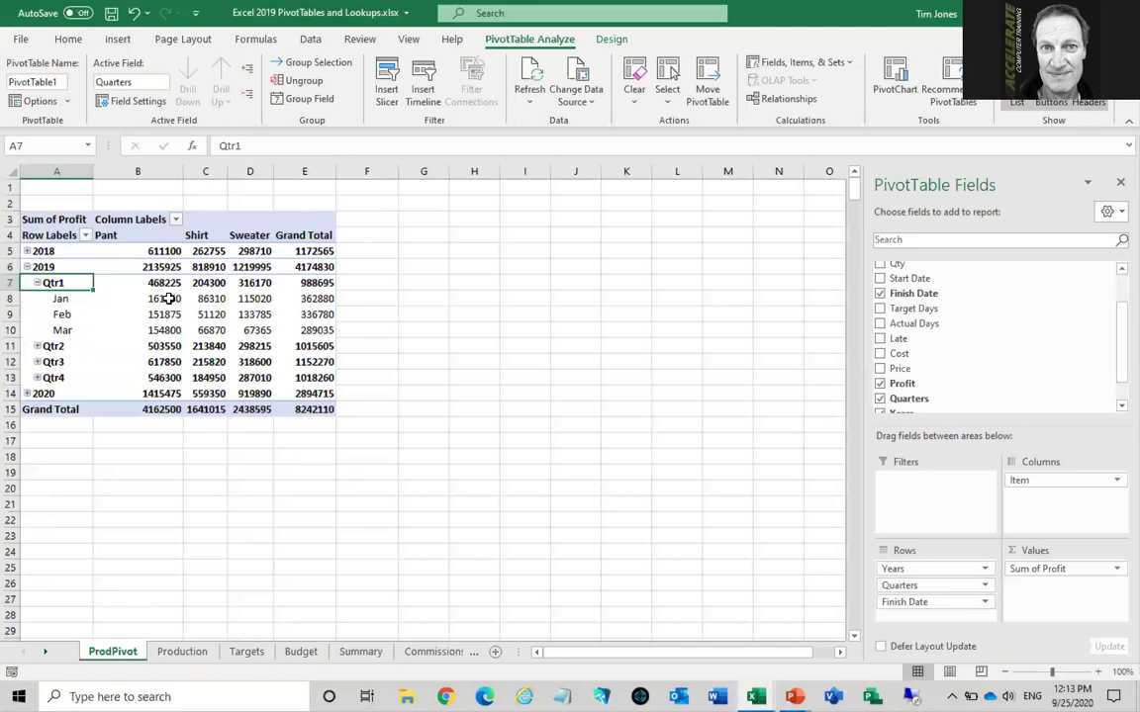
left_click(37, 347)
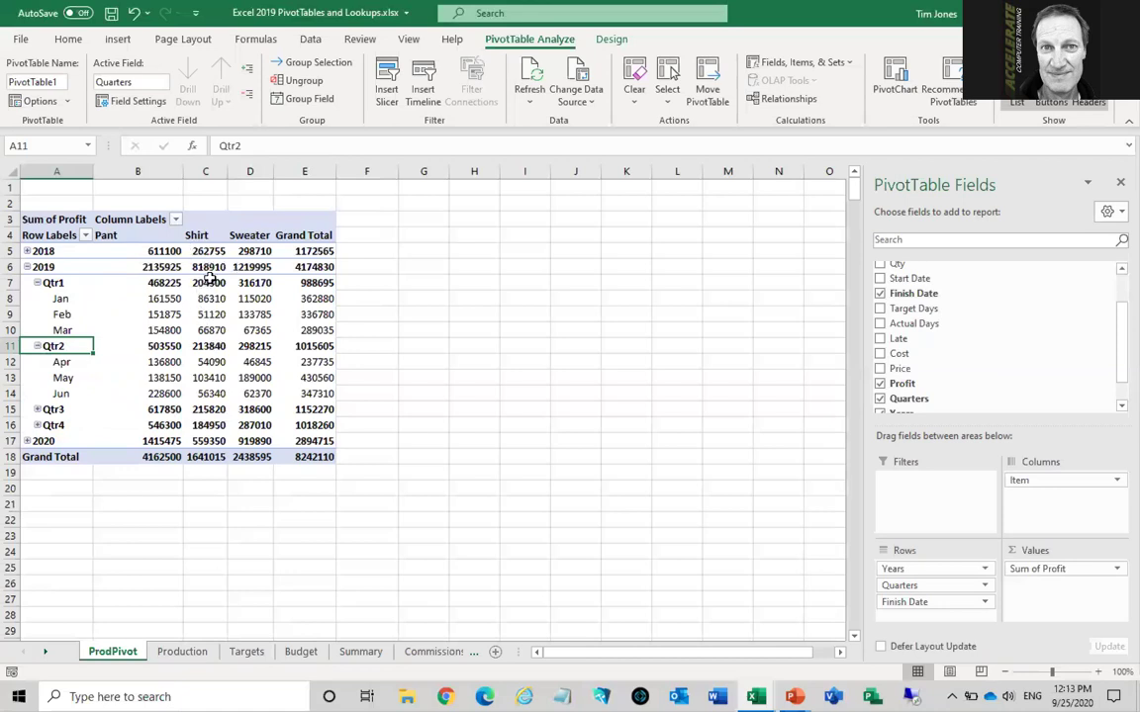
left_click(177, 219)
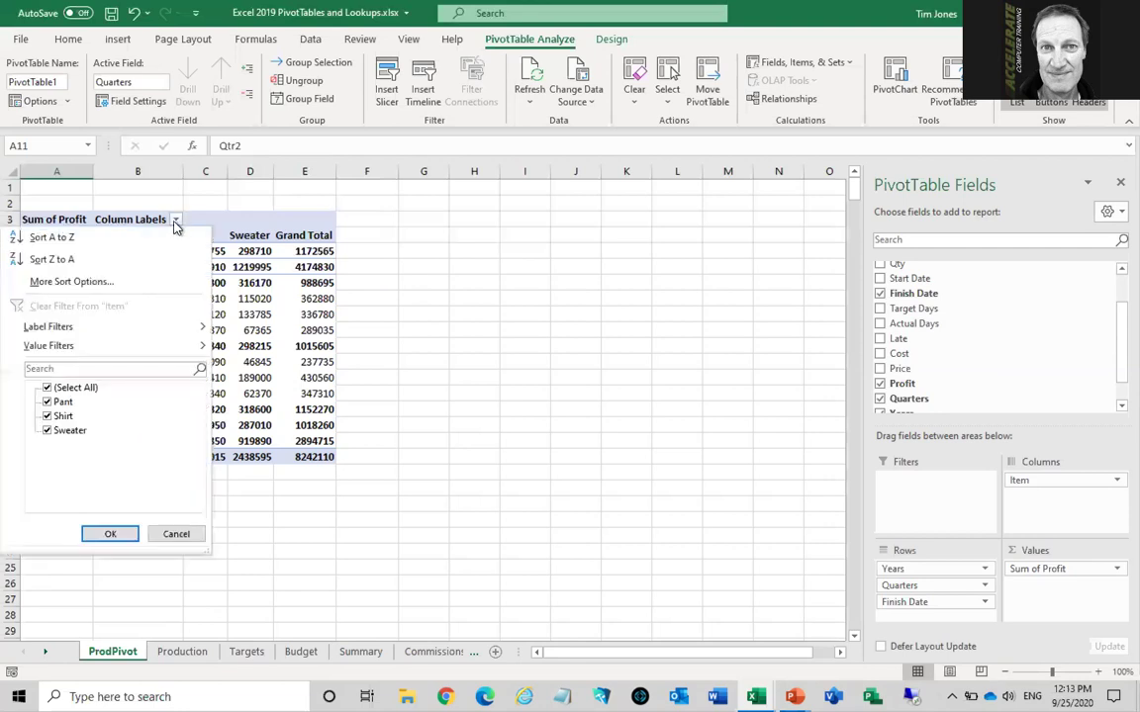
left_click(48, 416)
left_click(47, 417)
left_click(110, 534)
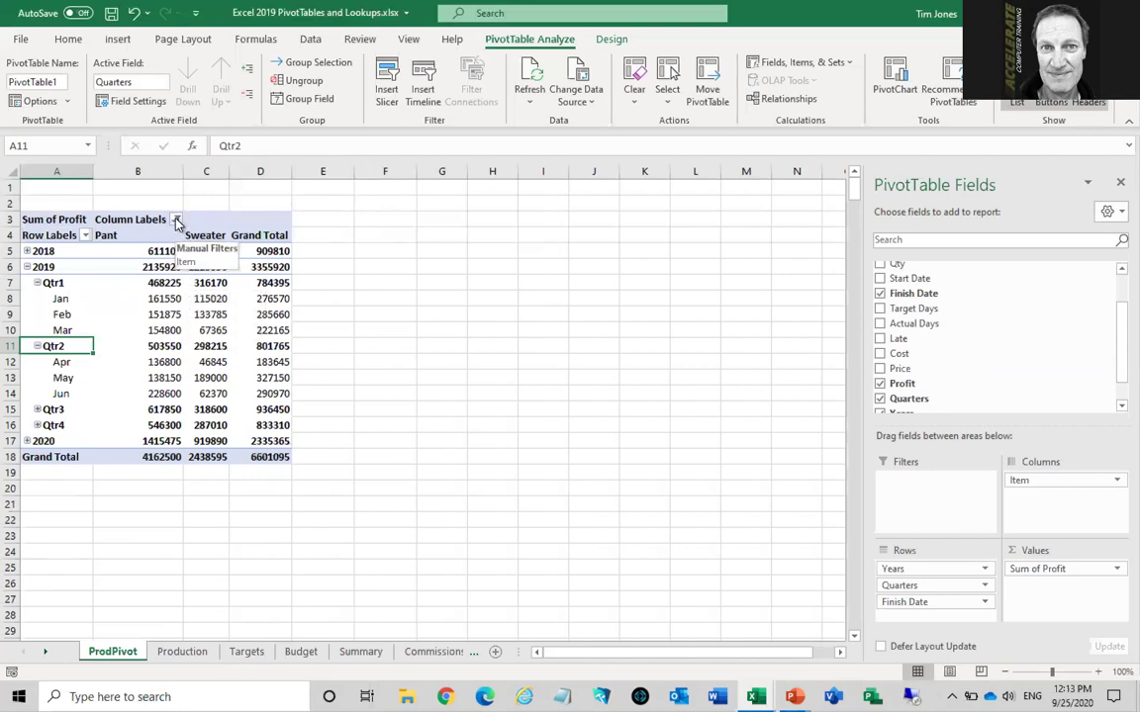
left_click(176, 219)
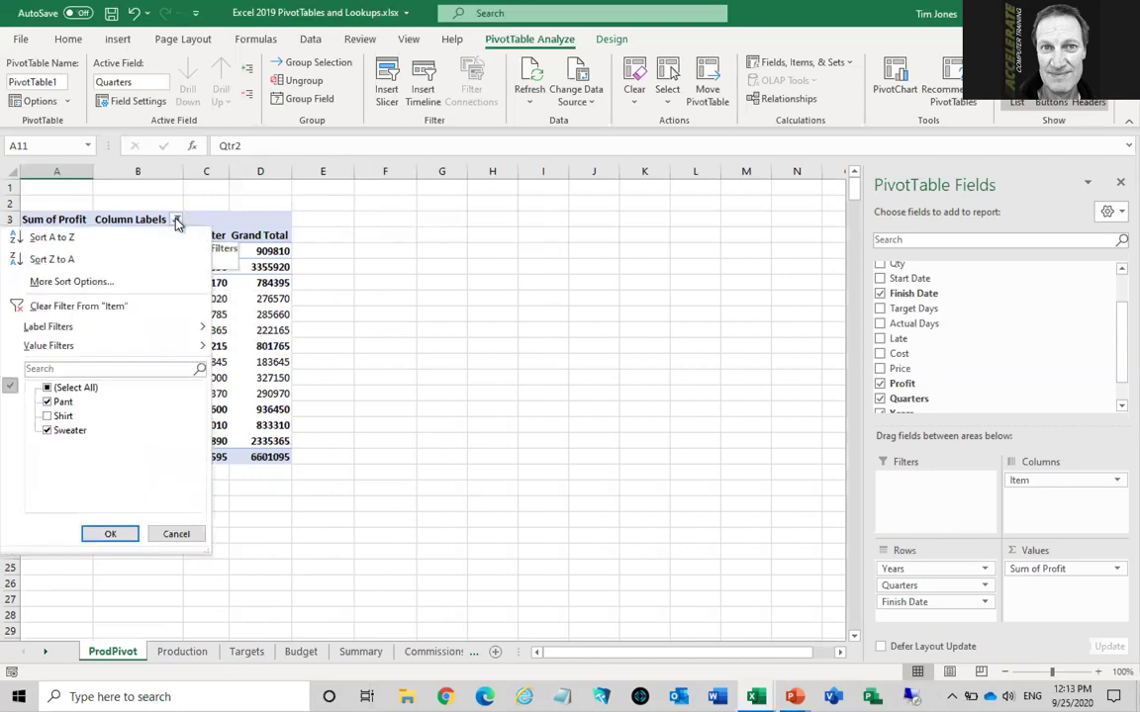
left_click(141, 309)
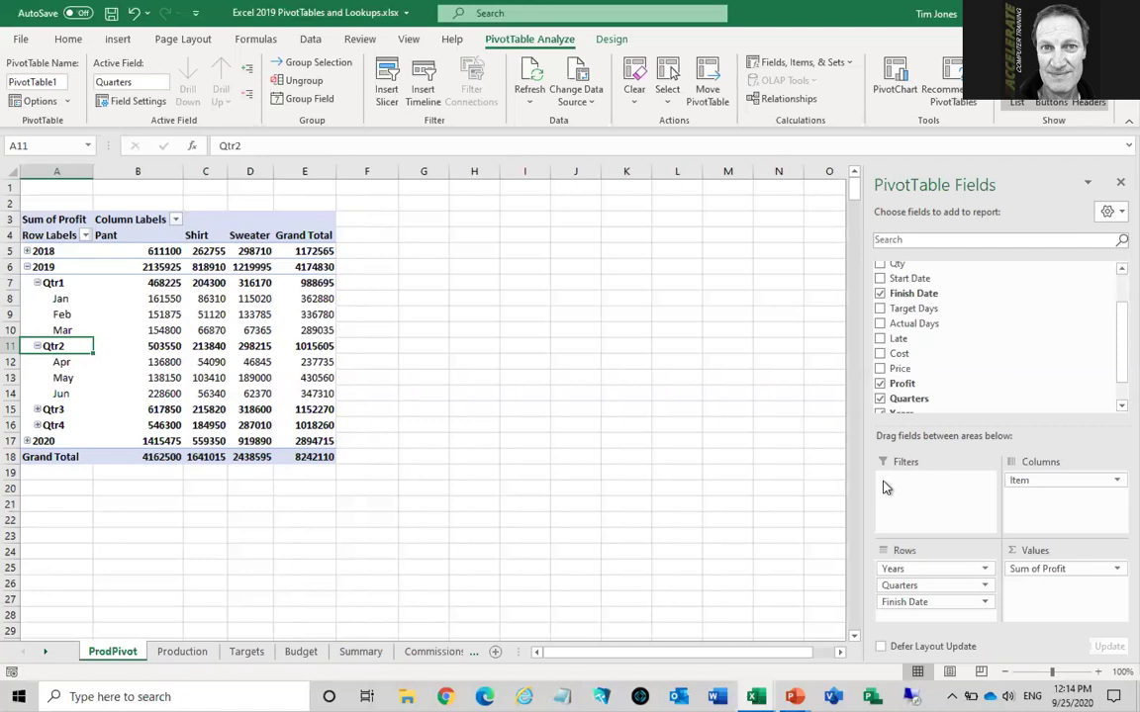
Drag Size into the Filters area and filter the PivotTable to Medium
left_click_drag(1114, 366, 1114, 302)
left_click_drag(912, 285, 922, 487)
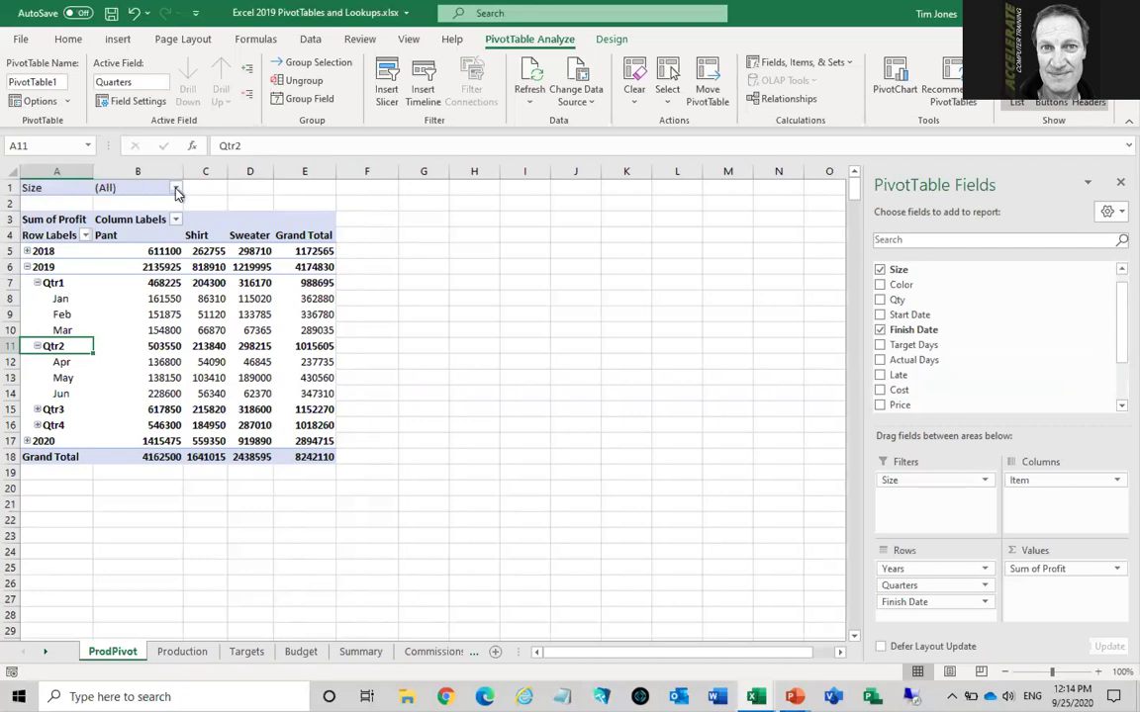
left_click(176, 192)
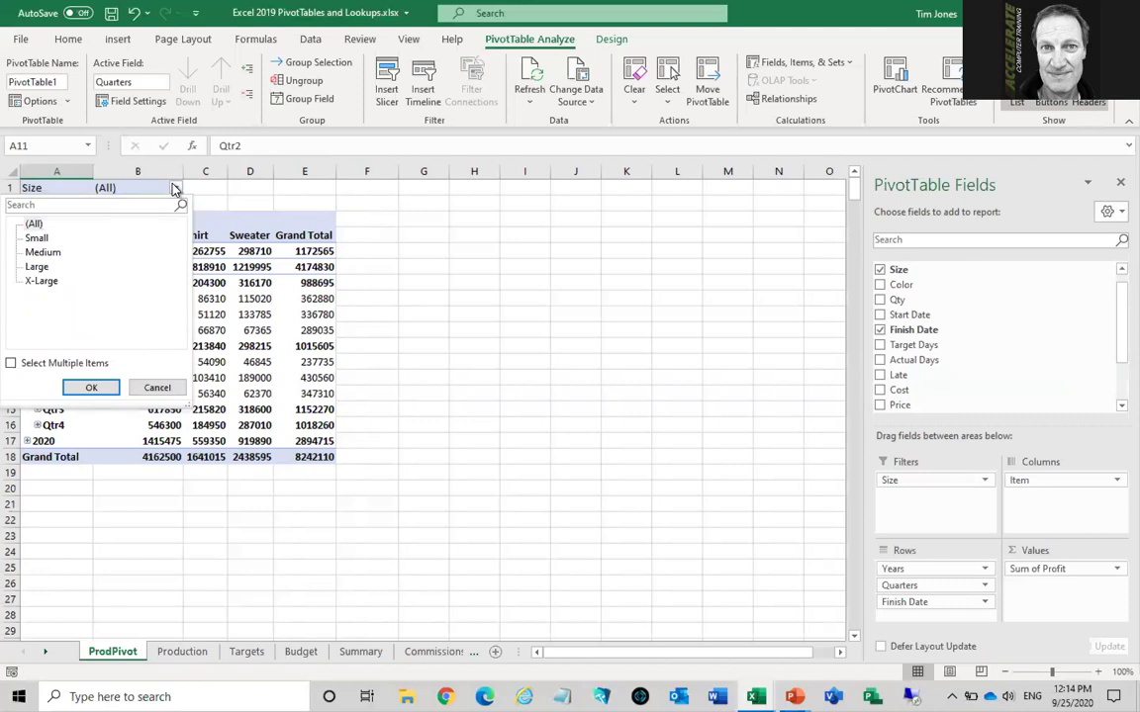
left_click(76, 259)
left_click(104, 390)
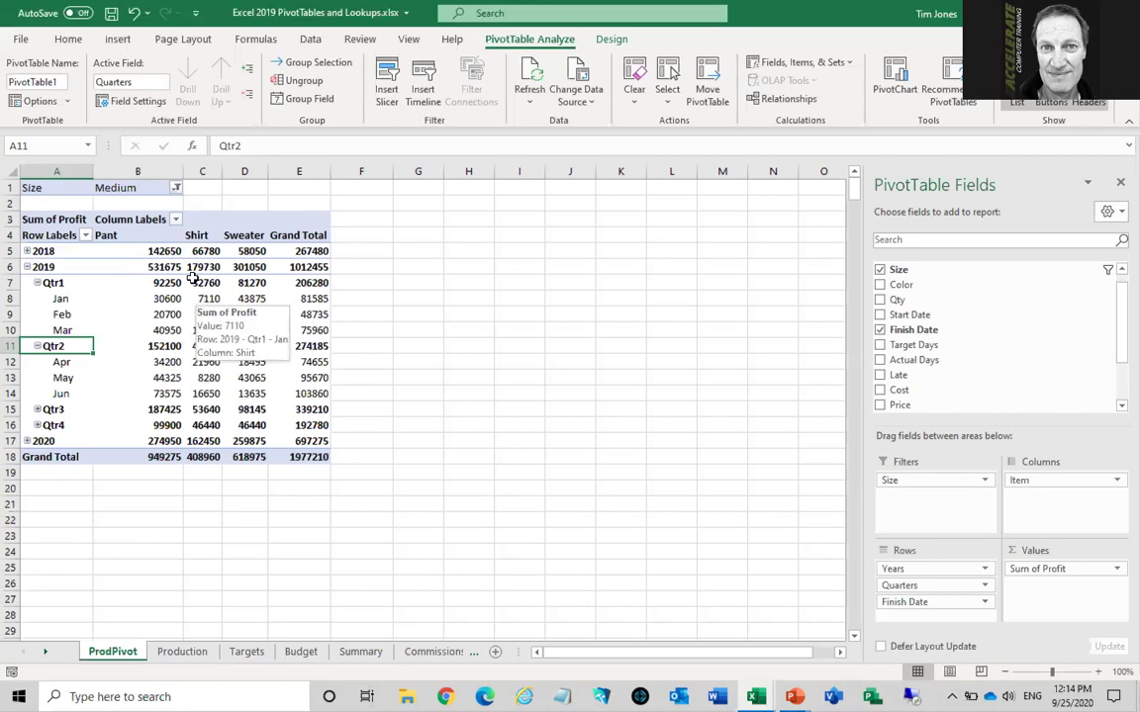
Reset the Size report filter to (All) to restore the 8242110 total
left_click(177, 189)
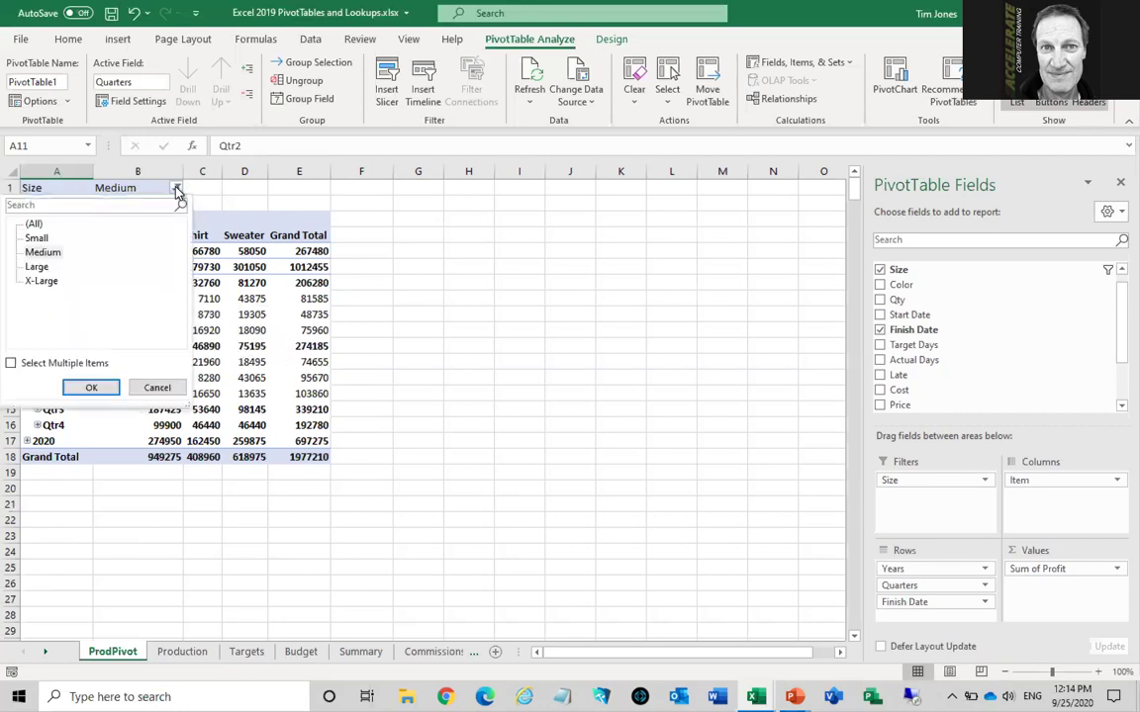
left_click(37, 267)
left_click(36, 225)
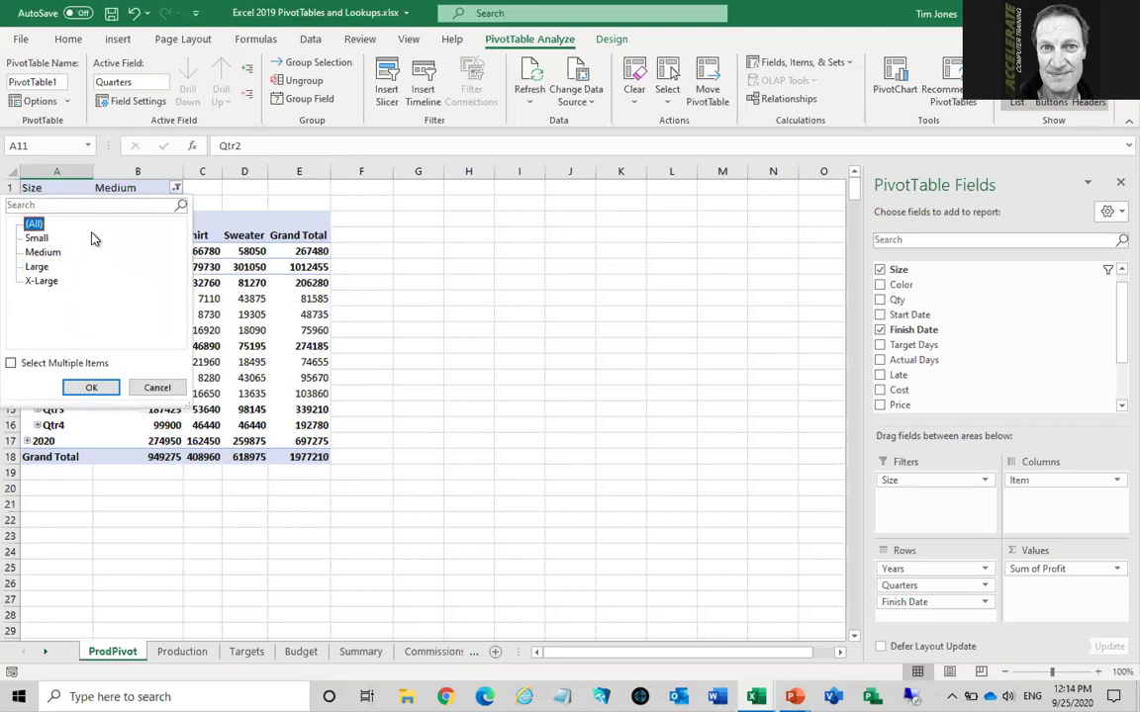
left_click(92, 388)
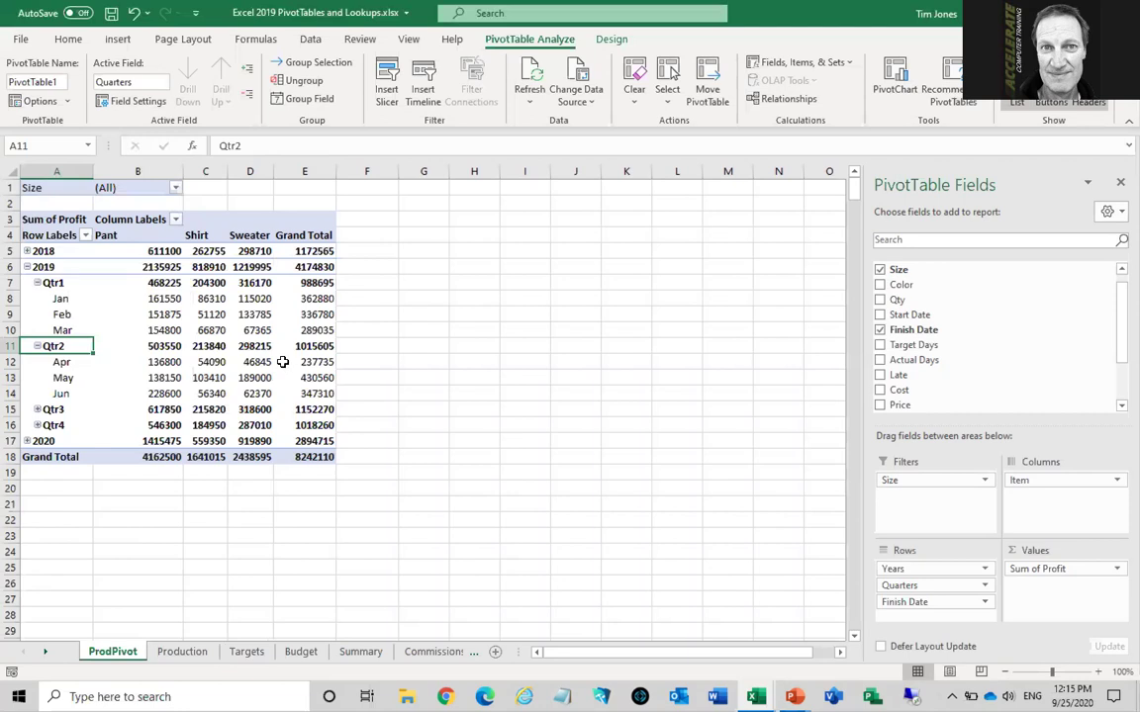
mouse_move(281, 363)
Insert slicers for Item, Size and Color on PivotTable1
left_click(386, 79)
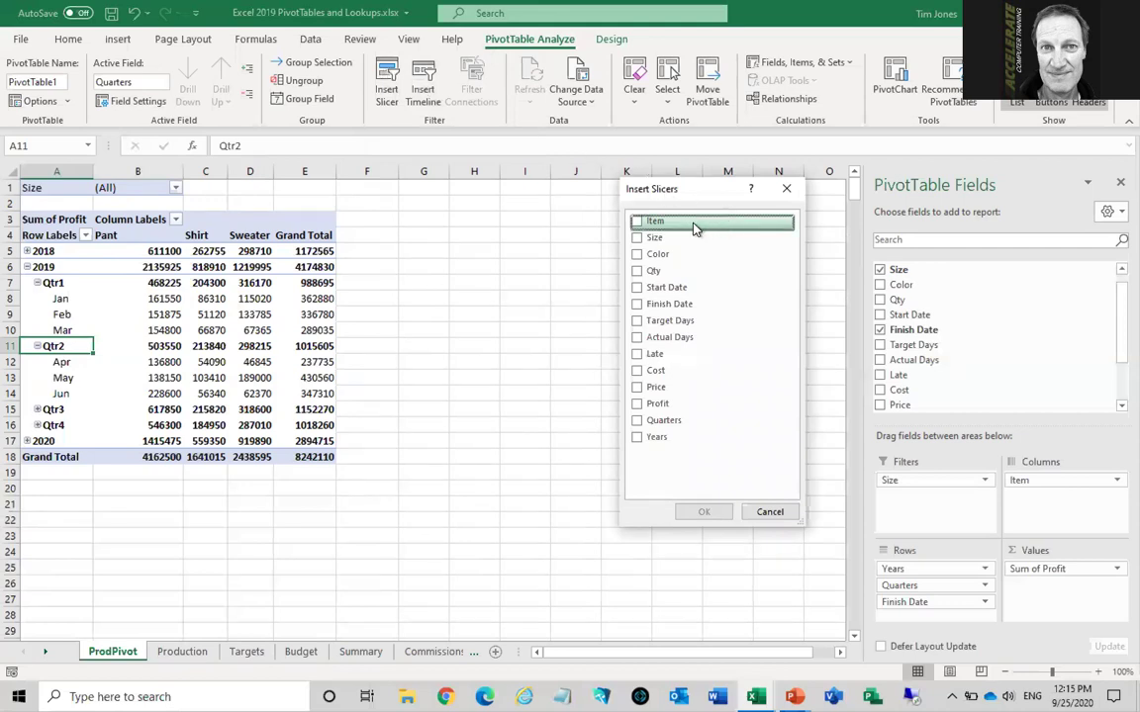
left_click(637, 224)
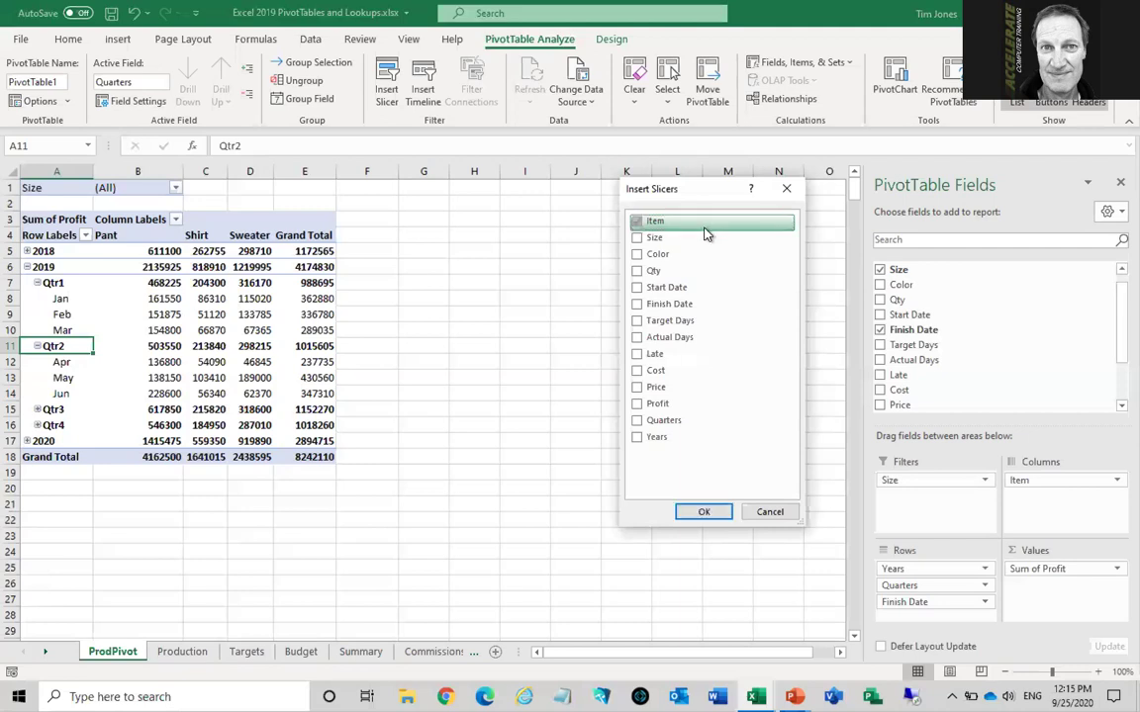
left_click(637, 239)
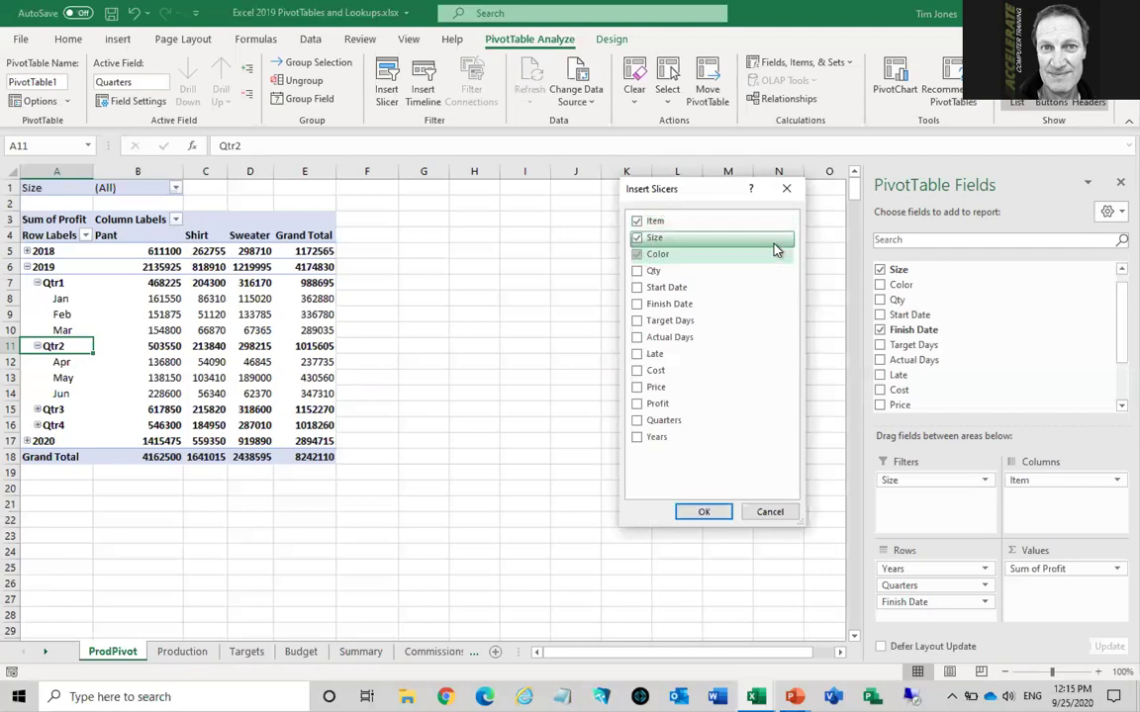
left_click(703, 513)
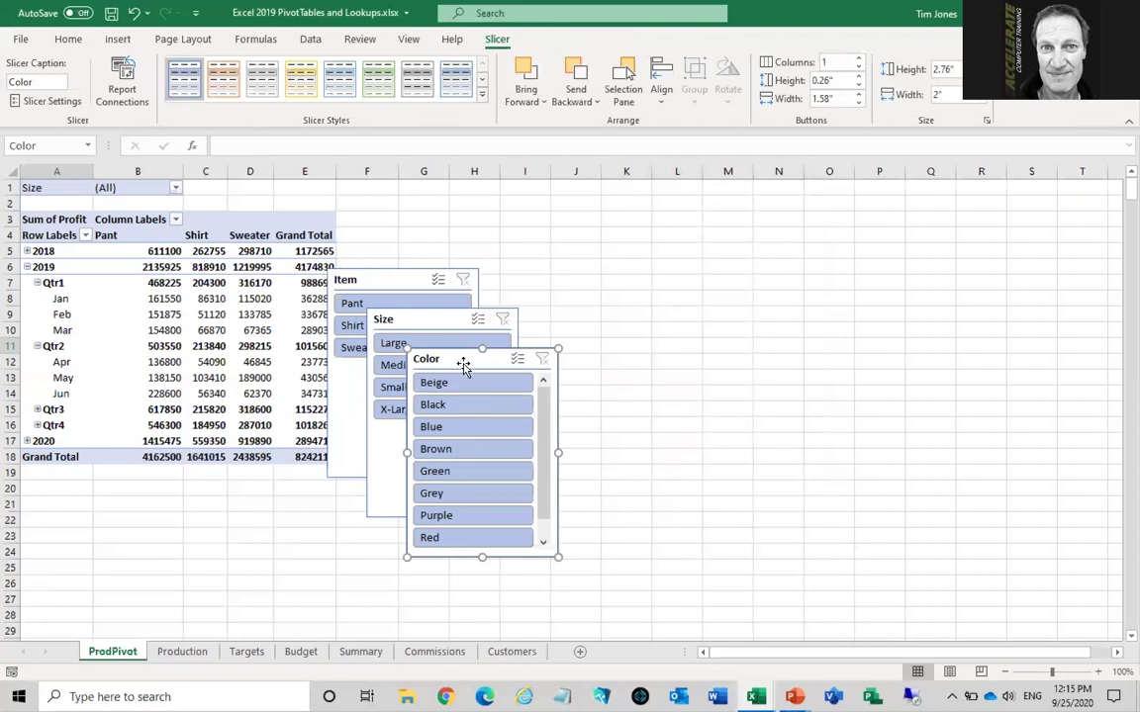
Move Color to columns K–M, shorten Size and Item, and stack Item above Size
left_click_drag(471, 359, 691, 250)
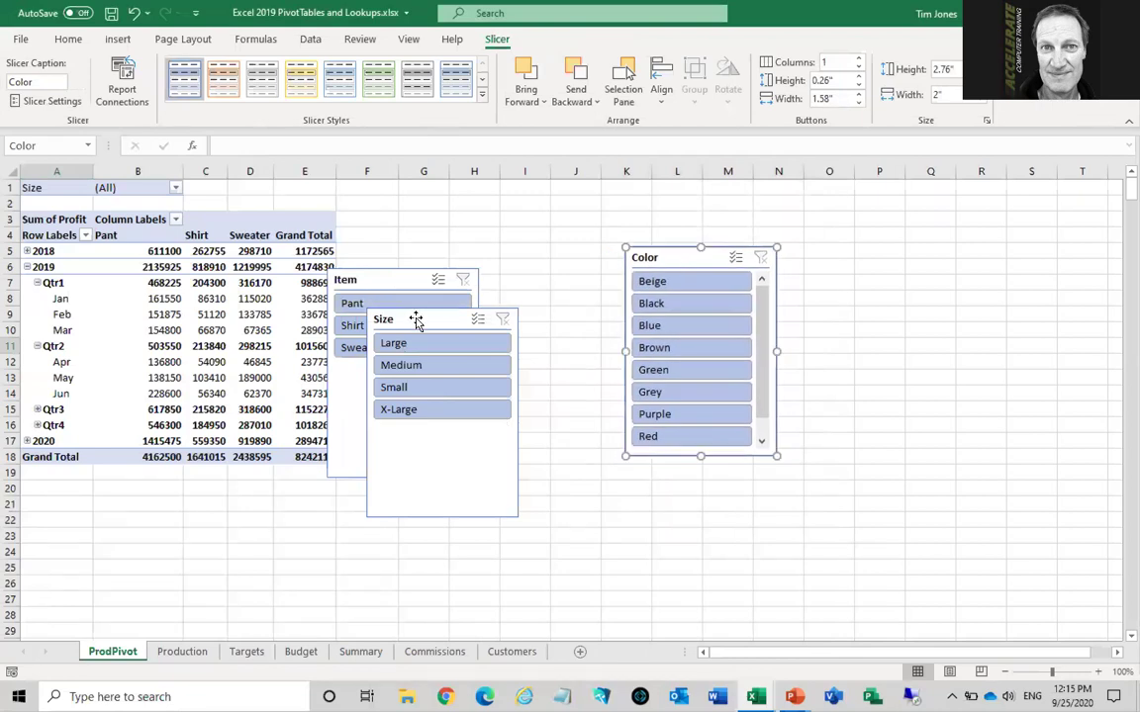
left_click_drag(416, 319, 518, 366)
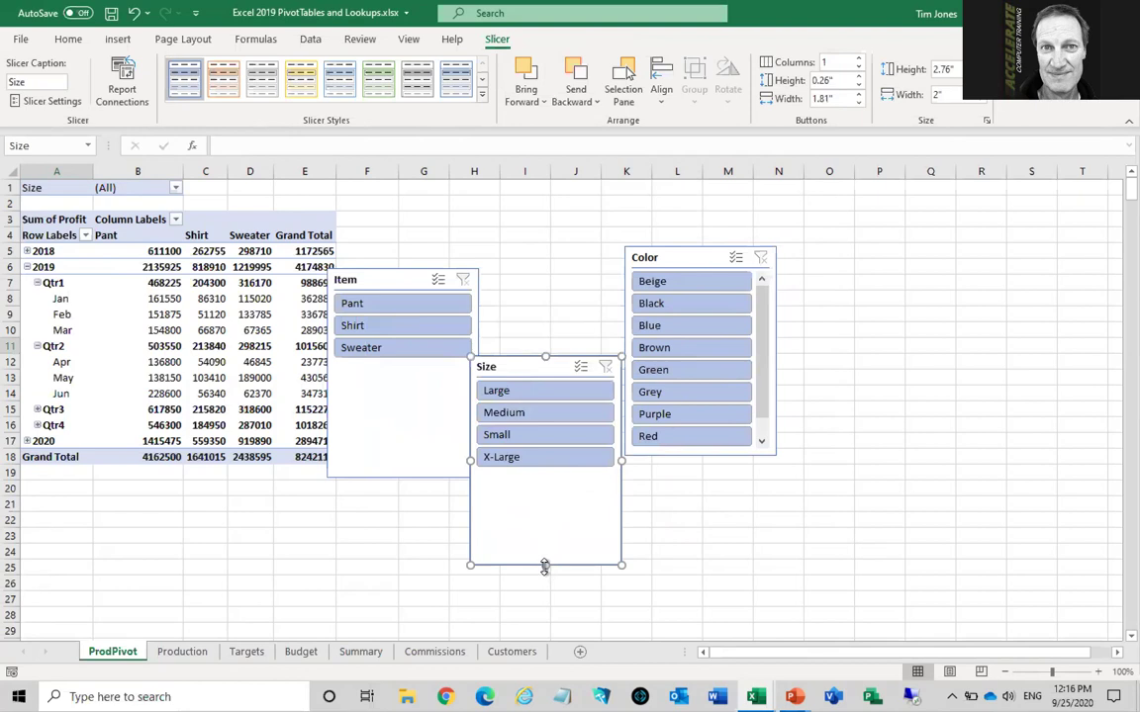
left_click_drag(544, 567, 545, 478)
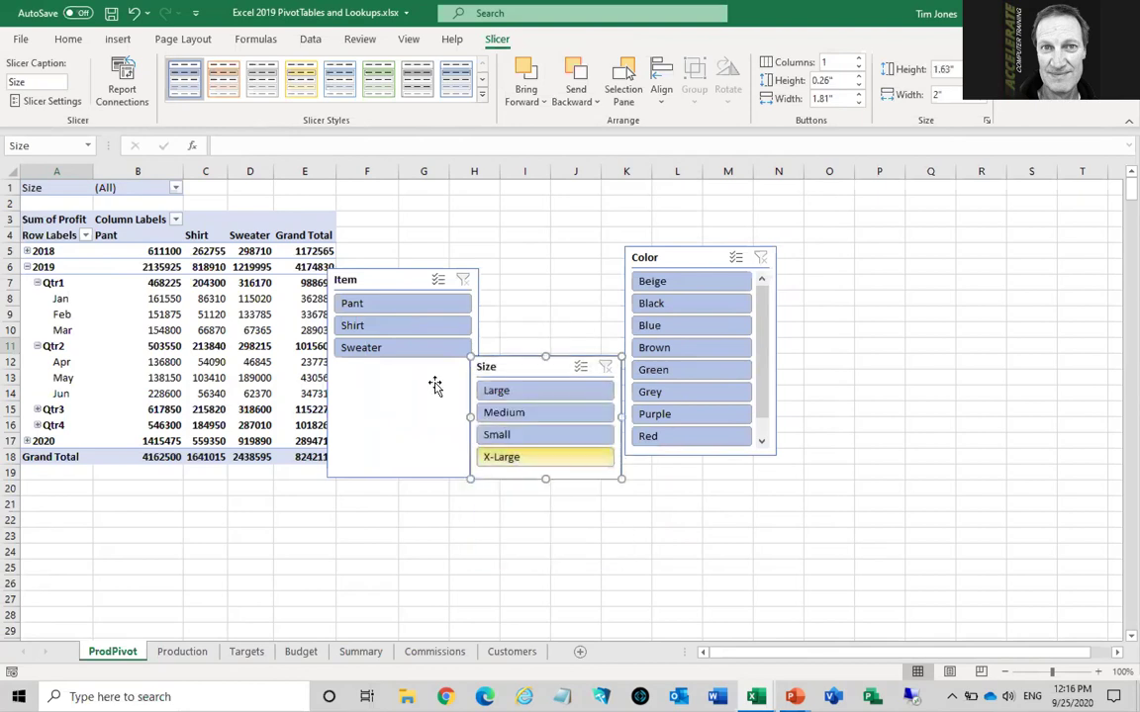
left_click(384, 277)
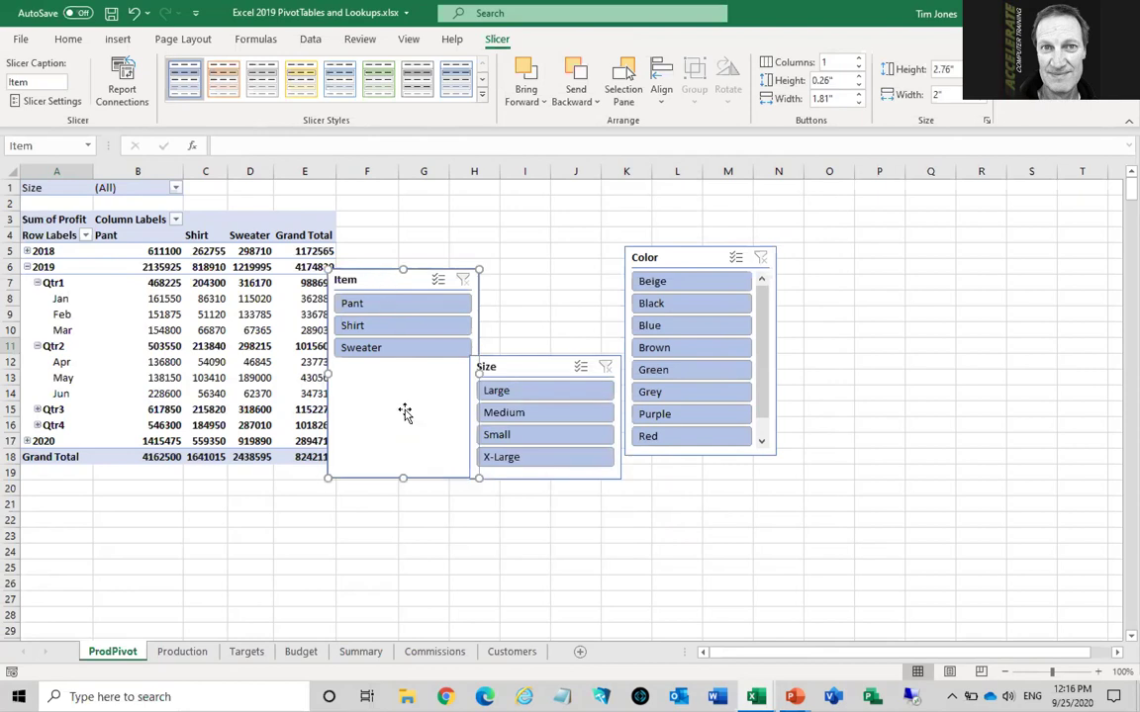
left_click_drag(403, 478, 403, 369)
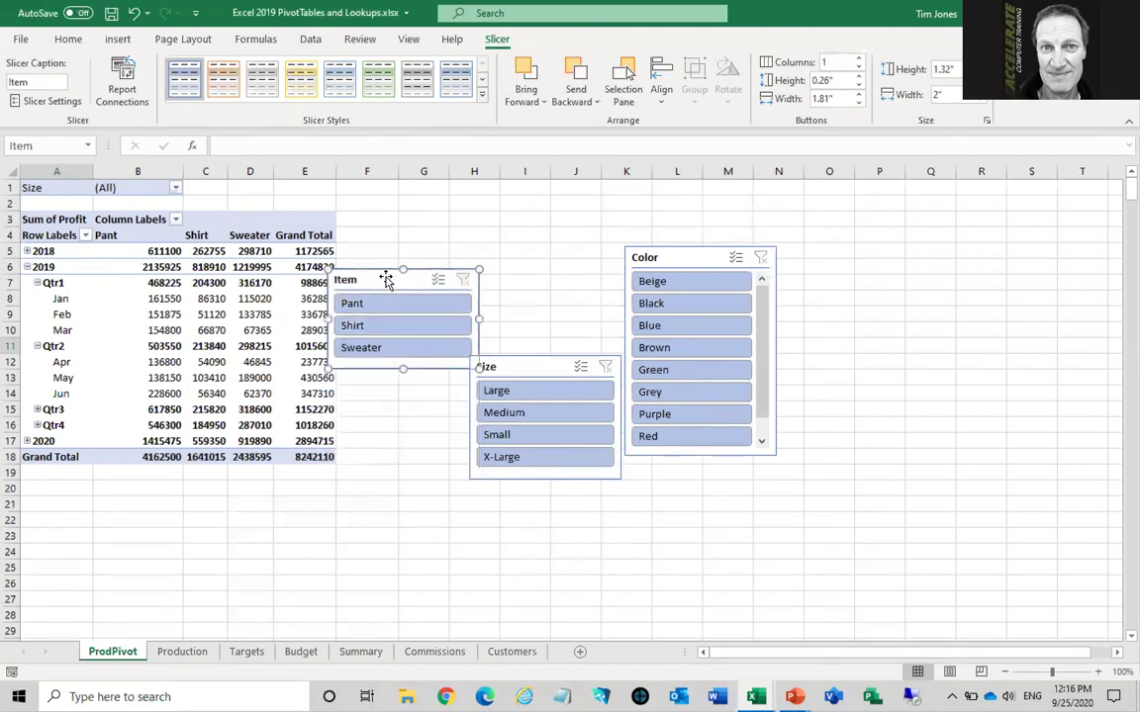
left_click_drag(389, 277, 530, 259)
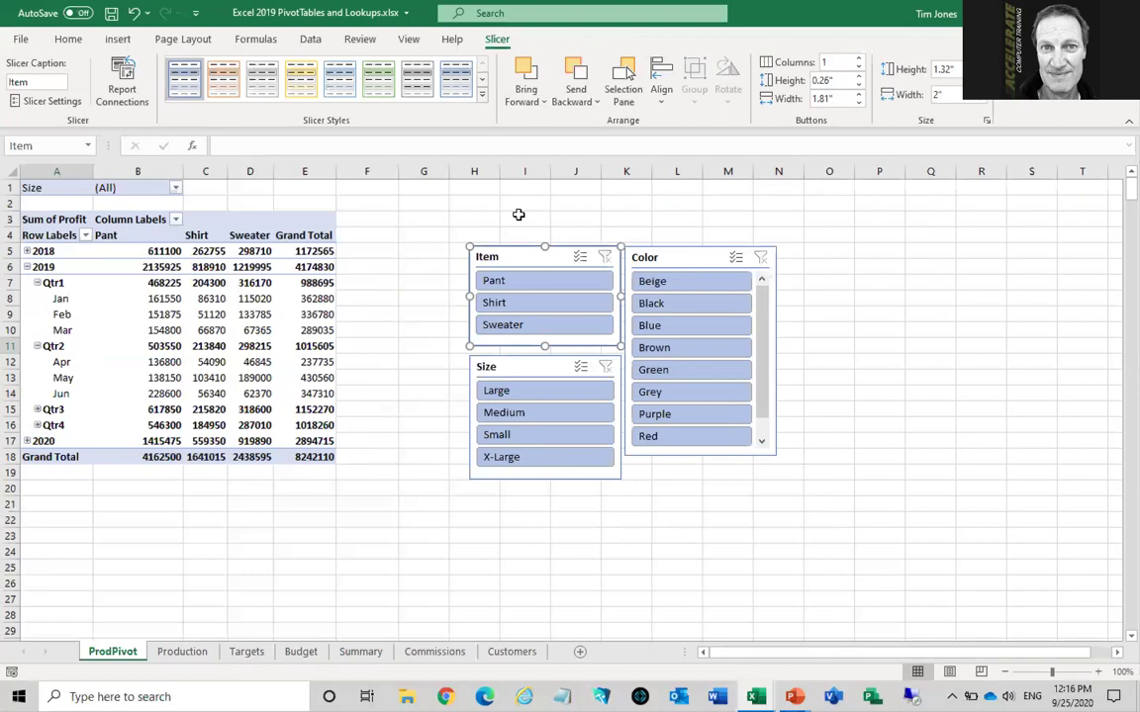
Filter with the slicers to Small size, Pant item and Purple color
left_click(534, 442)
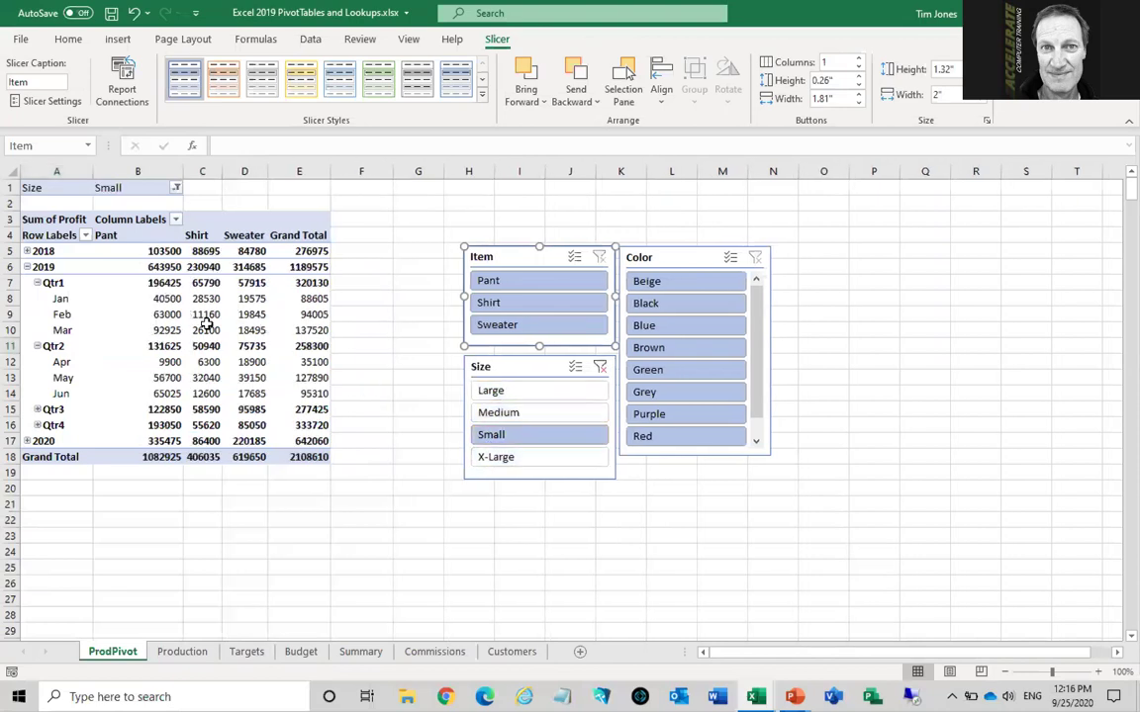
mouse_move(250, 330)
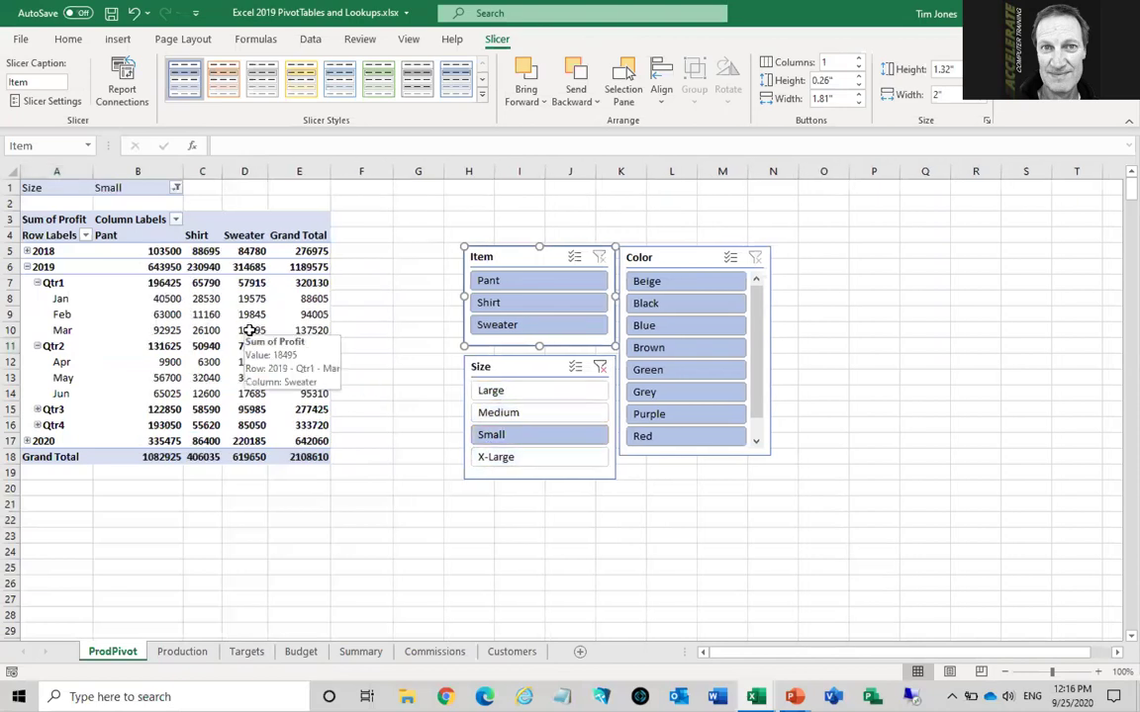
left_click(528, 284)
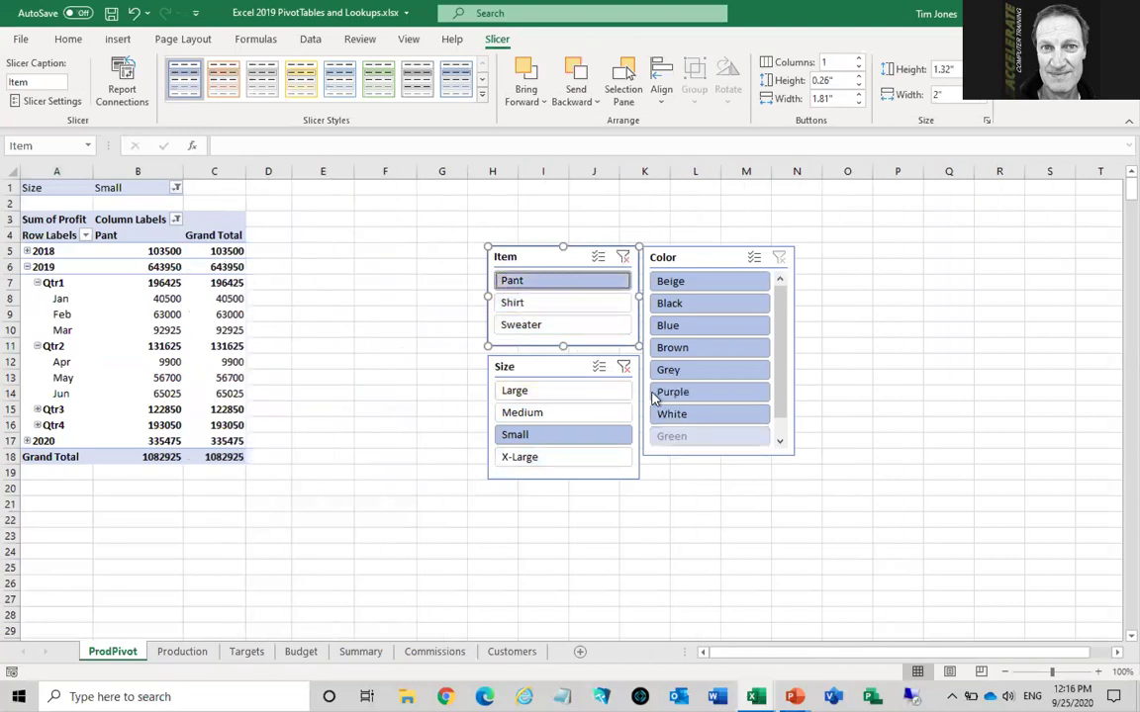
left_click(661, 393)
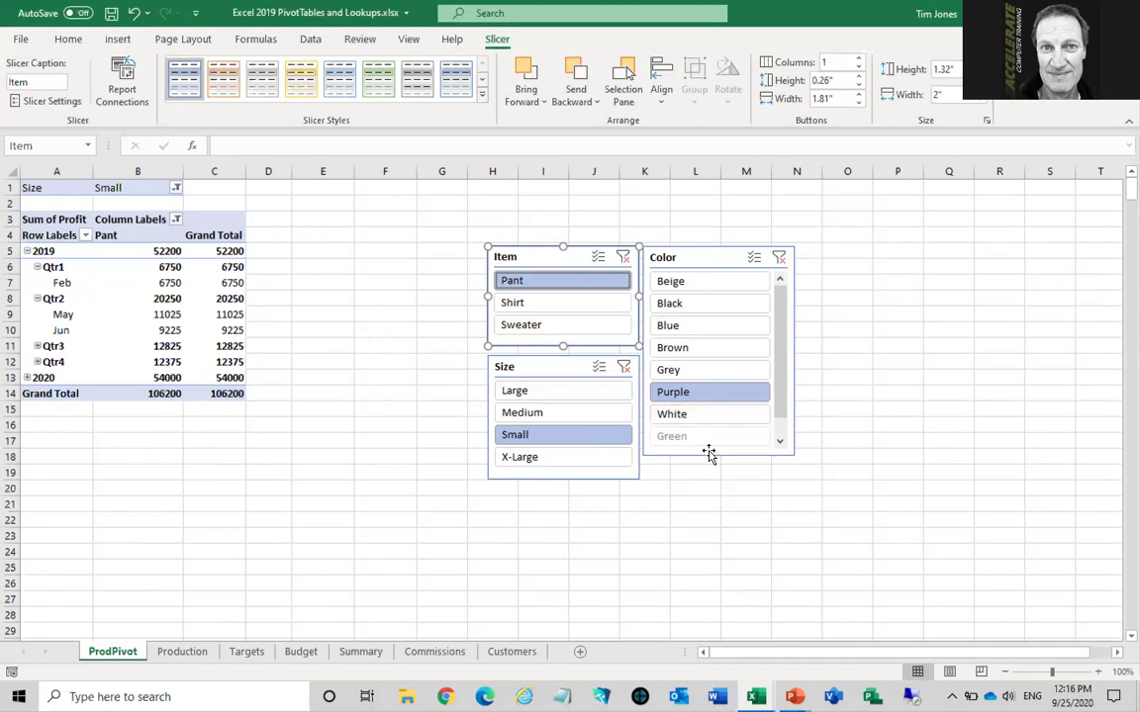
Lengthen the Color slicer, select Black through Purple, and Ctrl-add Sweater to Items
left_click_drag(716, 457, 719, 488)
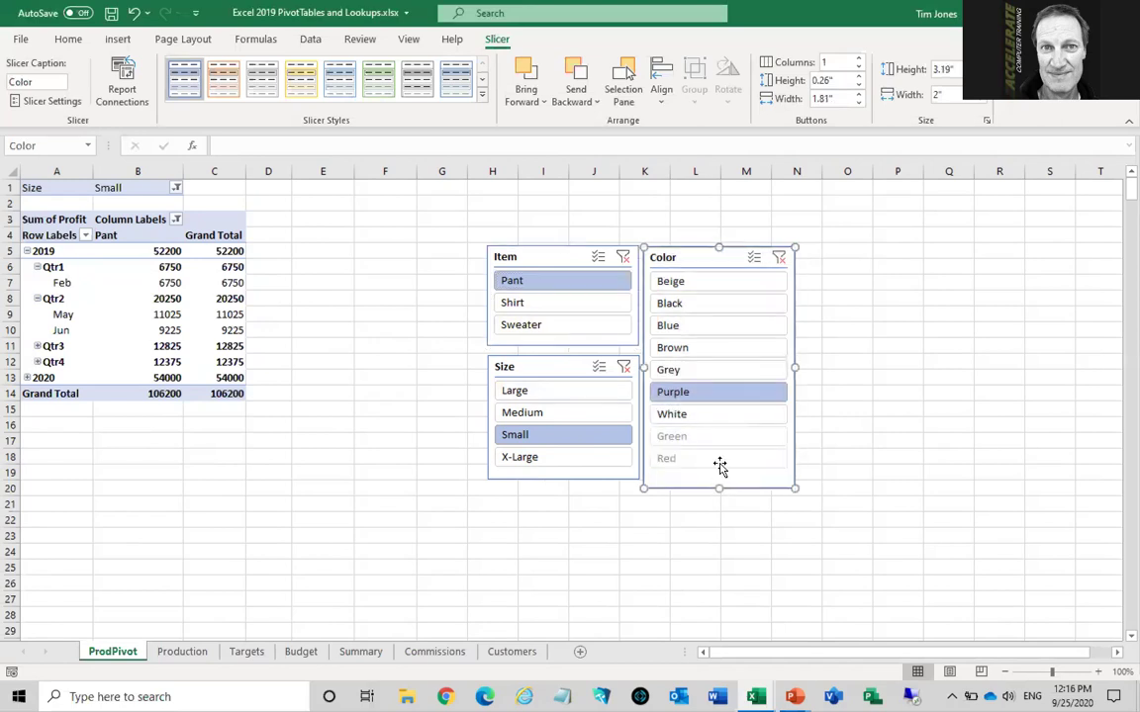
left_click(716, 307)
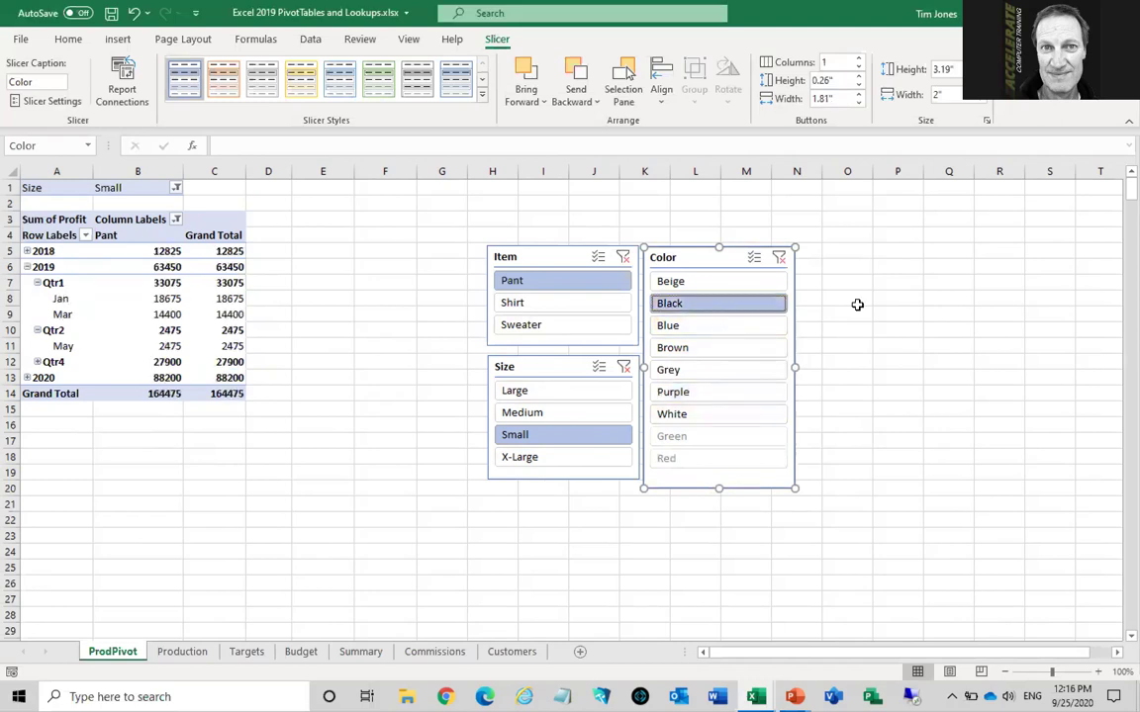
left_click(708, 401, "shift")
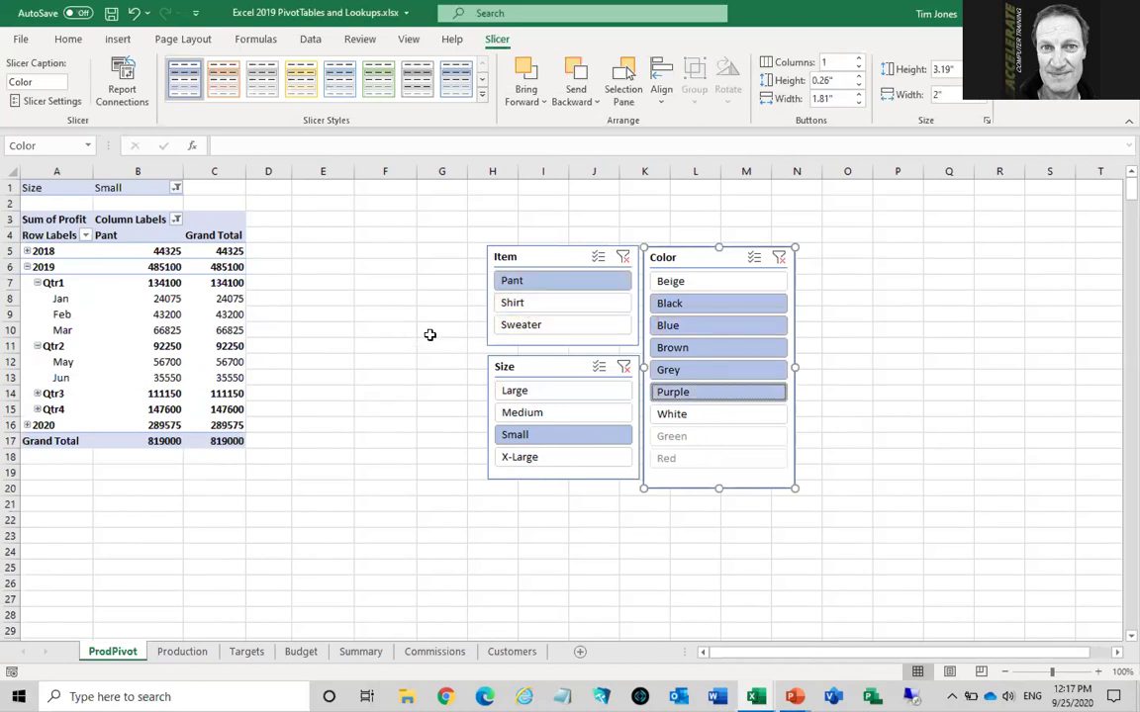
left_click(563, 330, "ctrl")
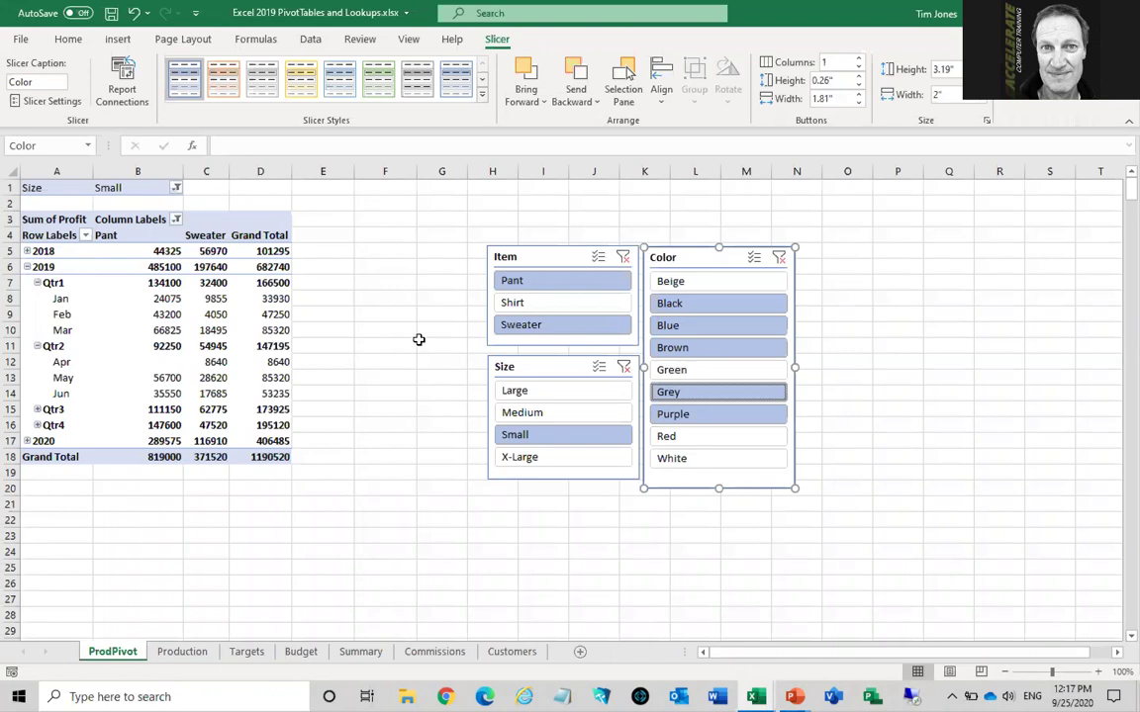
Clear the Item, Color and Size slicer filters, restoring the 8242110 grand total
left_click(622, 258)
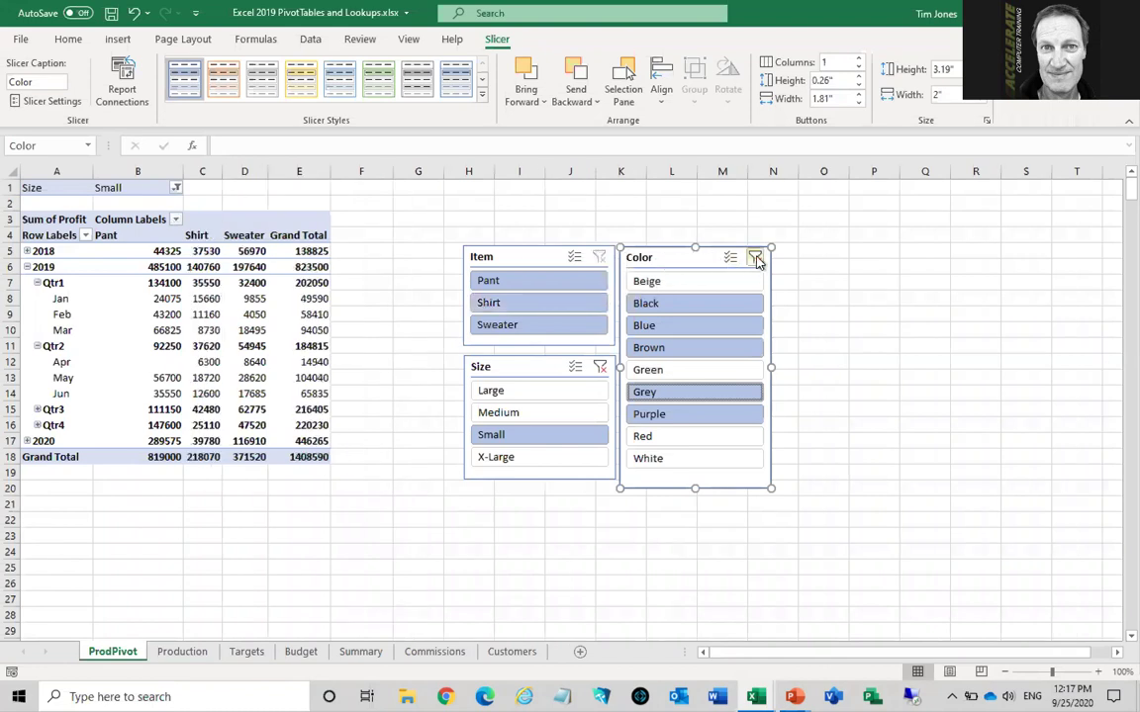
left_click(755, 259)
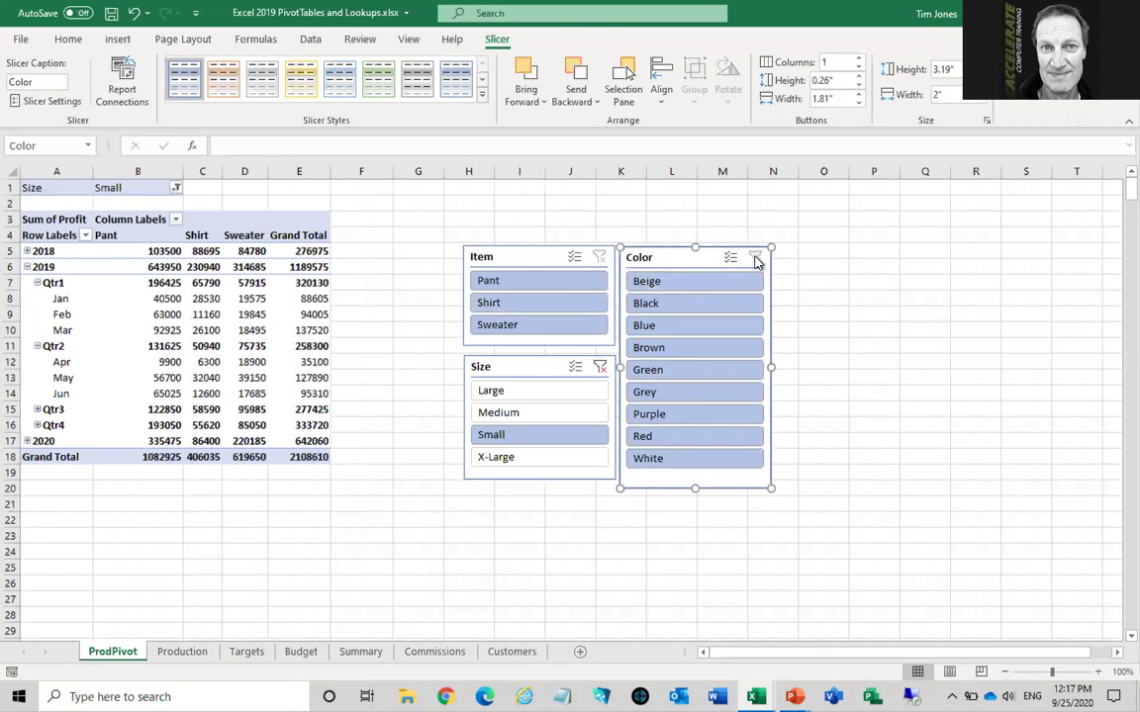
left_click(599, 368)
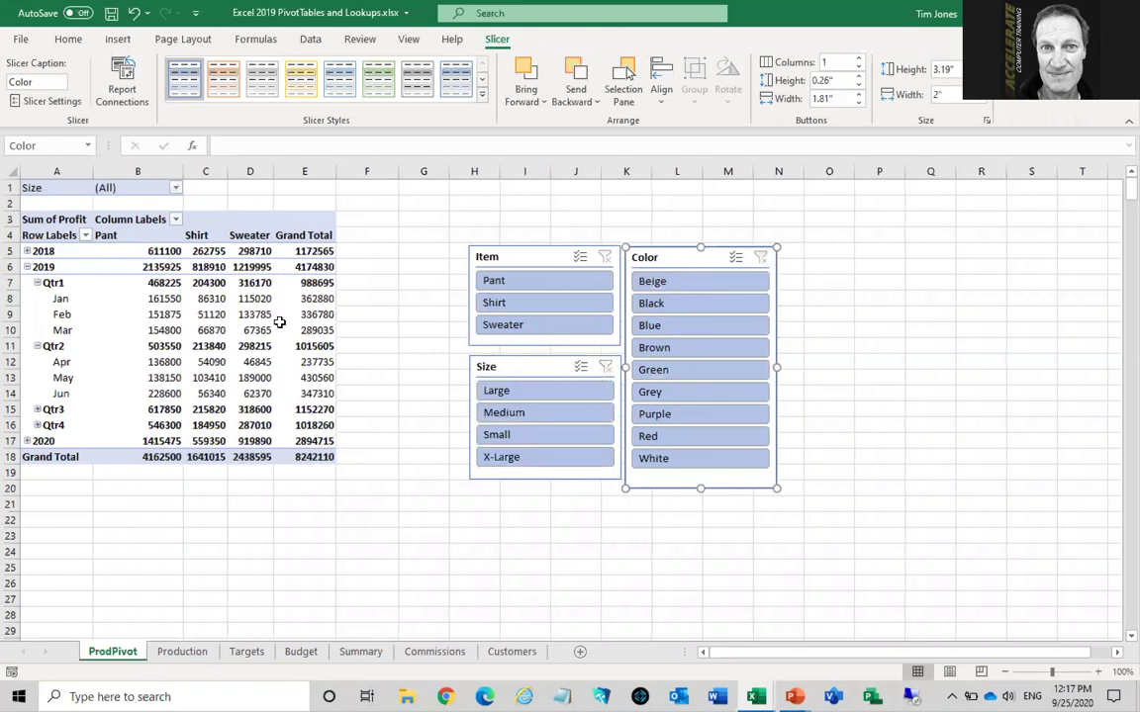
mouse_move(246, 329)
Select and delete the Item, Size and Color slicers one by one
left_click(511, 258)
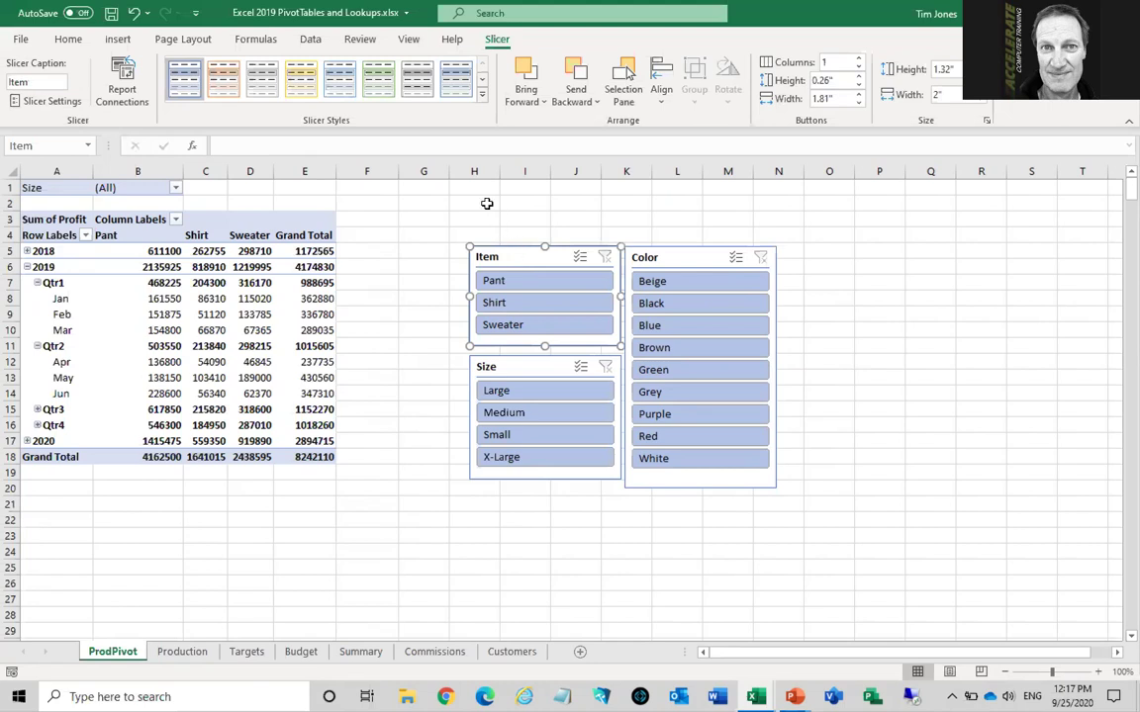
key("Delete")
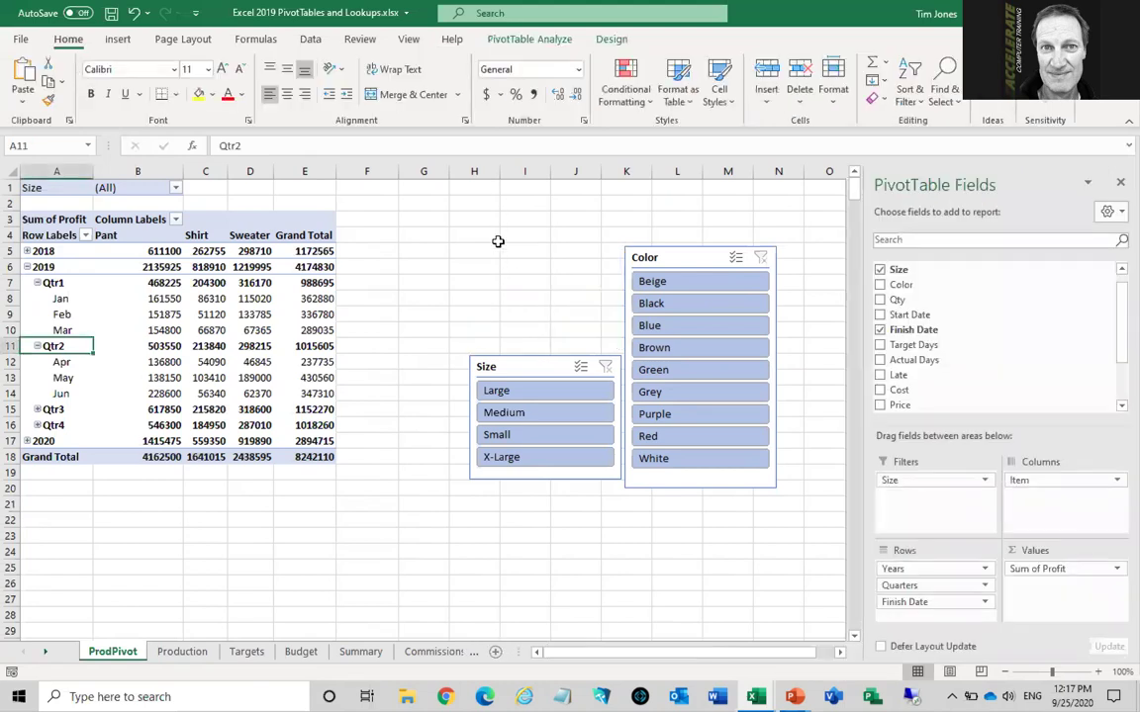
left_click(535, 366)
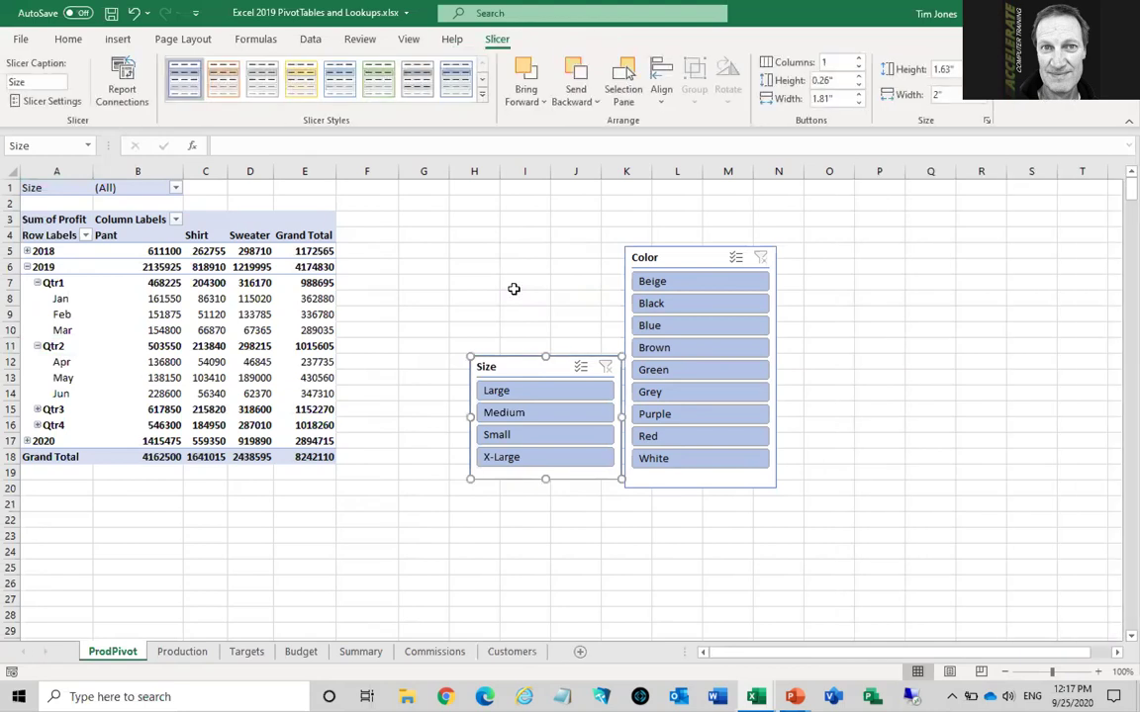
key("Delete")
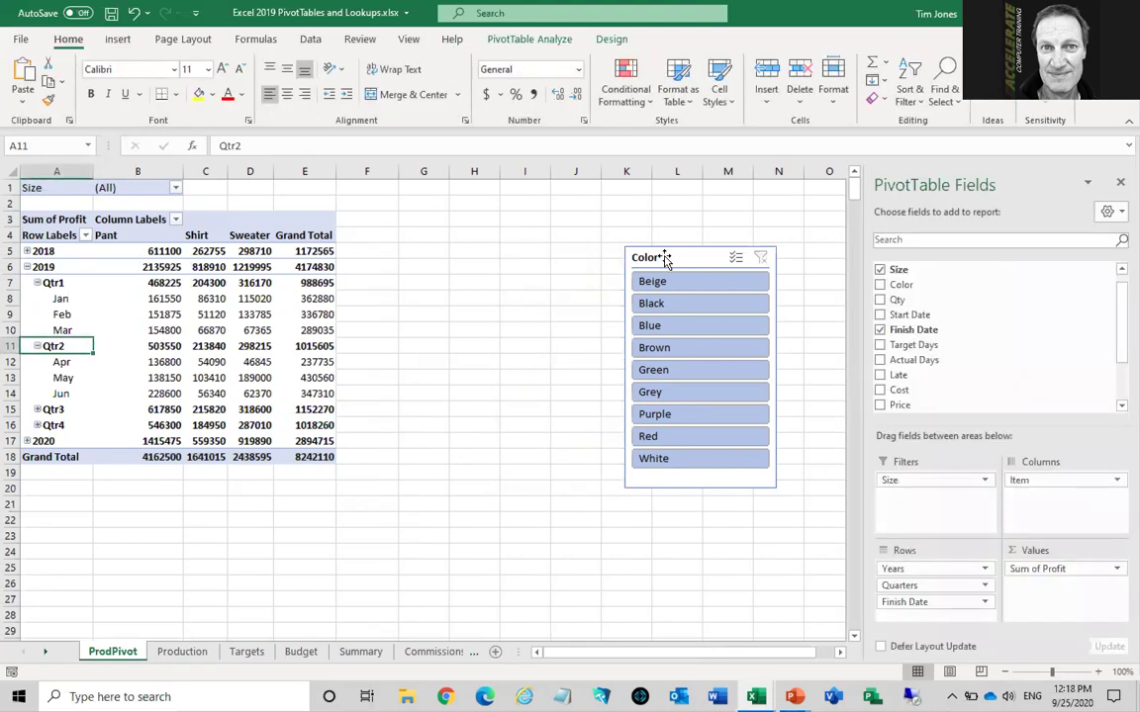
left_click(664, 259)
key("Delete")
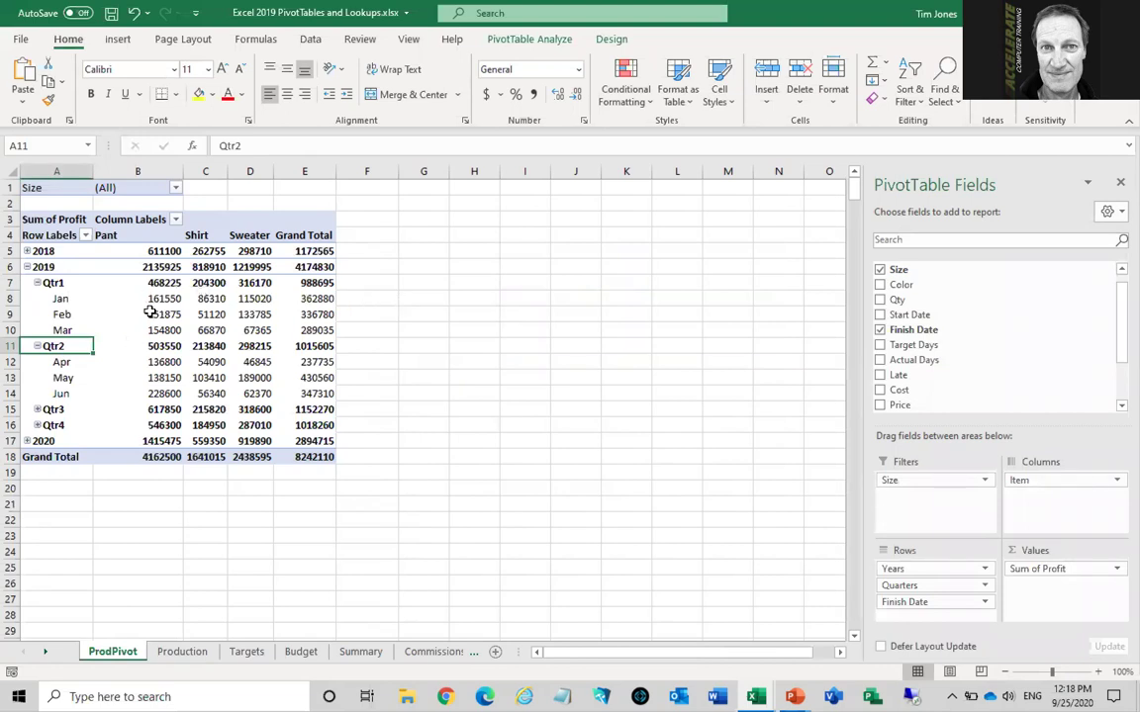
Remove Years, Quarters and Finish Date from Rows, then put Item in Rows and Size in Columns
mouse_move(150, 313)
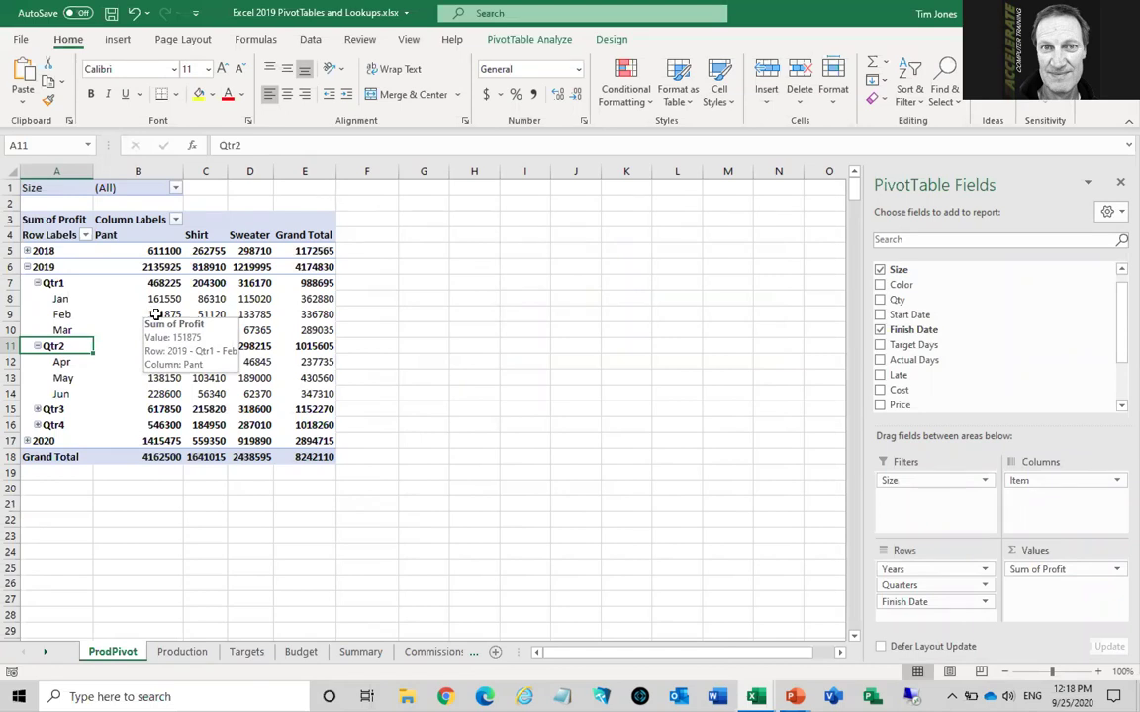
left_click_drag(920, 571, 829, 530)
left_click_drag(895, 571, 791, 513)
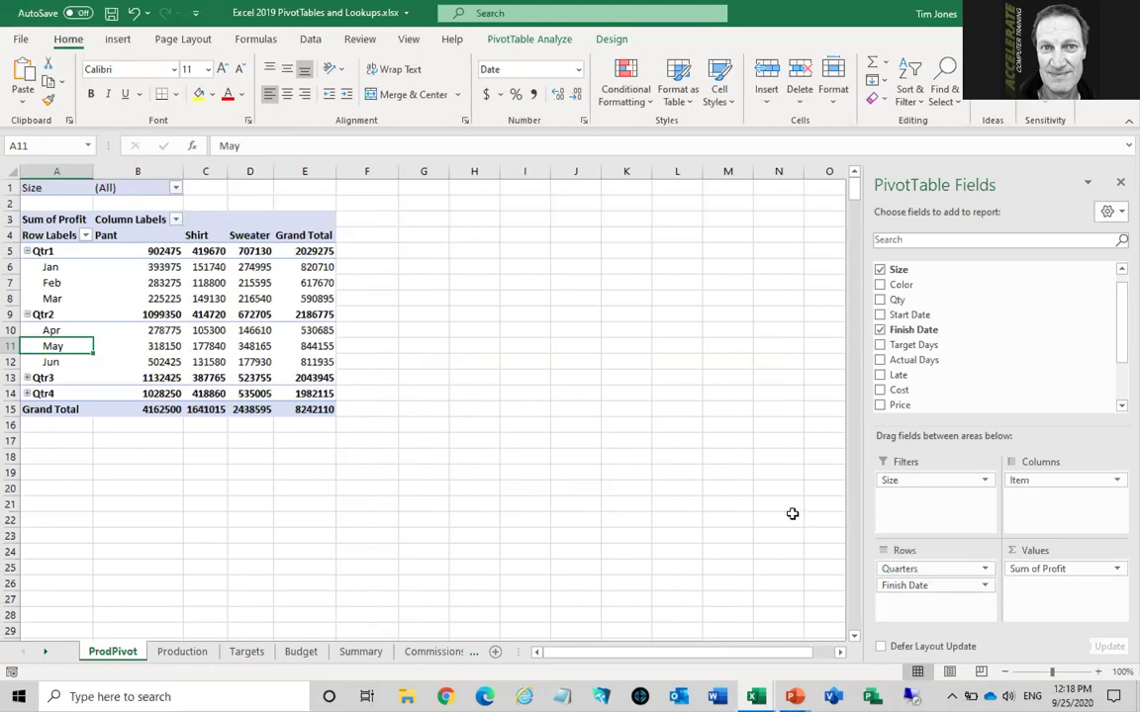
left_click_drag(890, 572, 783, 498)
left_click_drag(1016, 479, 917, 571)
left_click_drag(894, 481, 1030, 485)
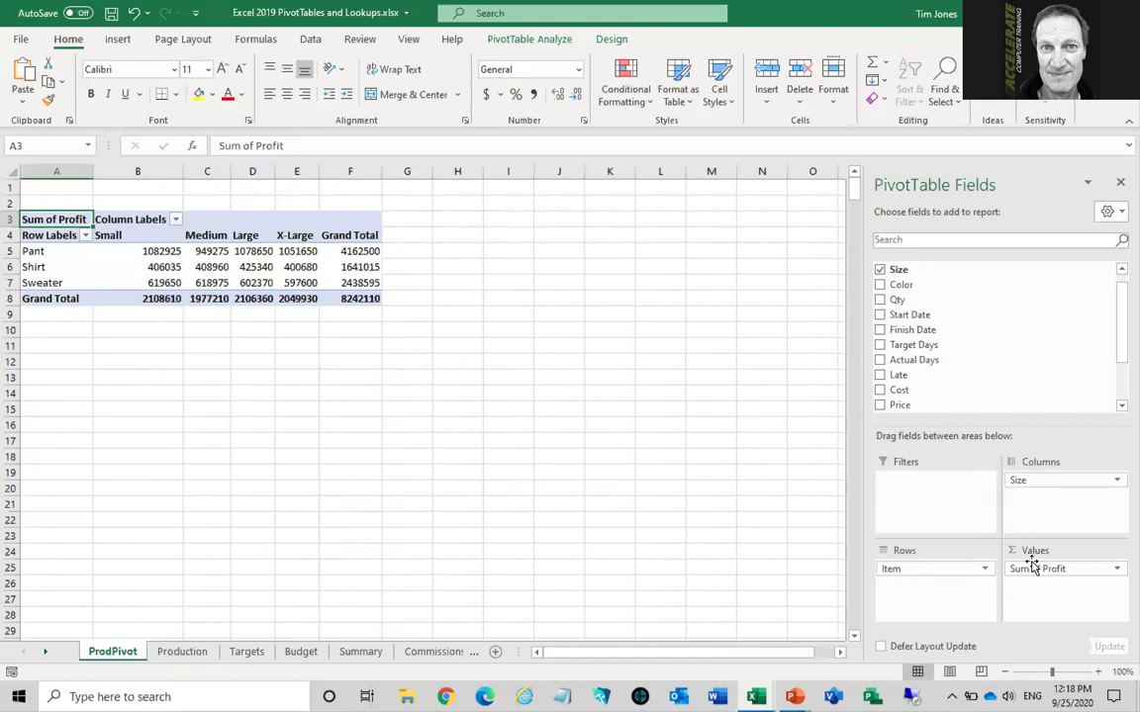
Set Sum of Profit to show values as % of Grand Total, confirming the 100.00% total
left_click(1076, 570)
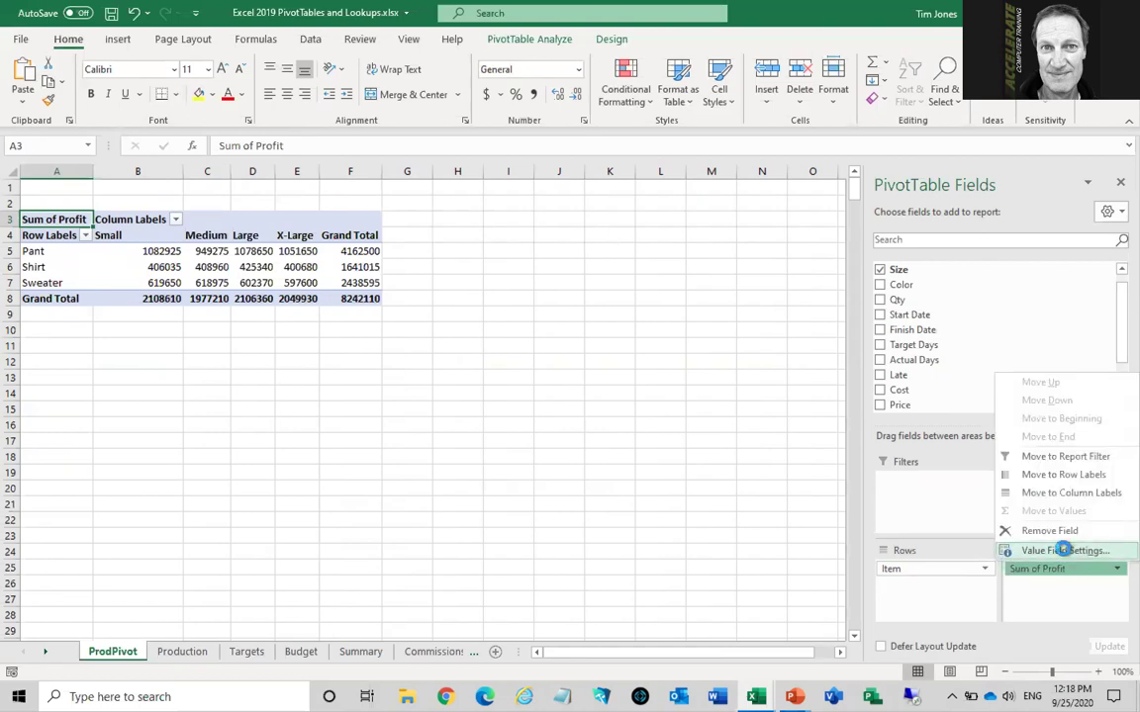
left_click(1065, 551)
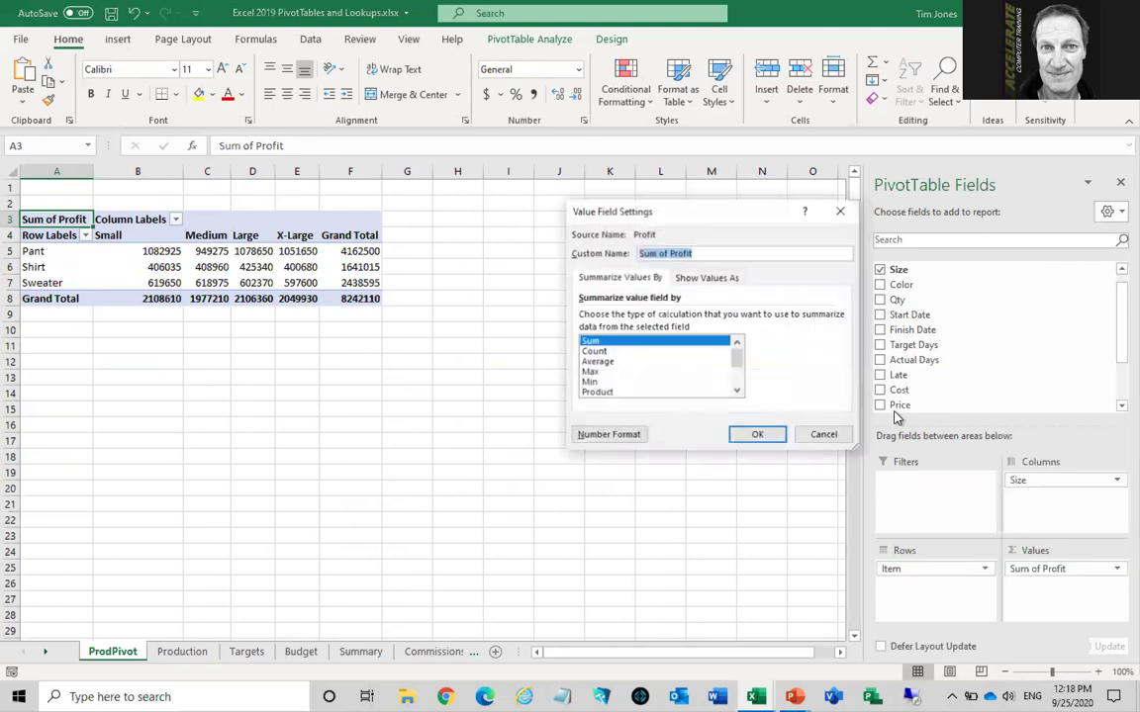
left_click(717, 280)
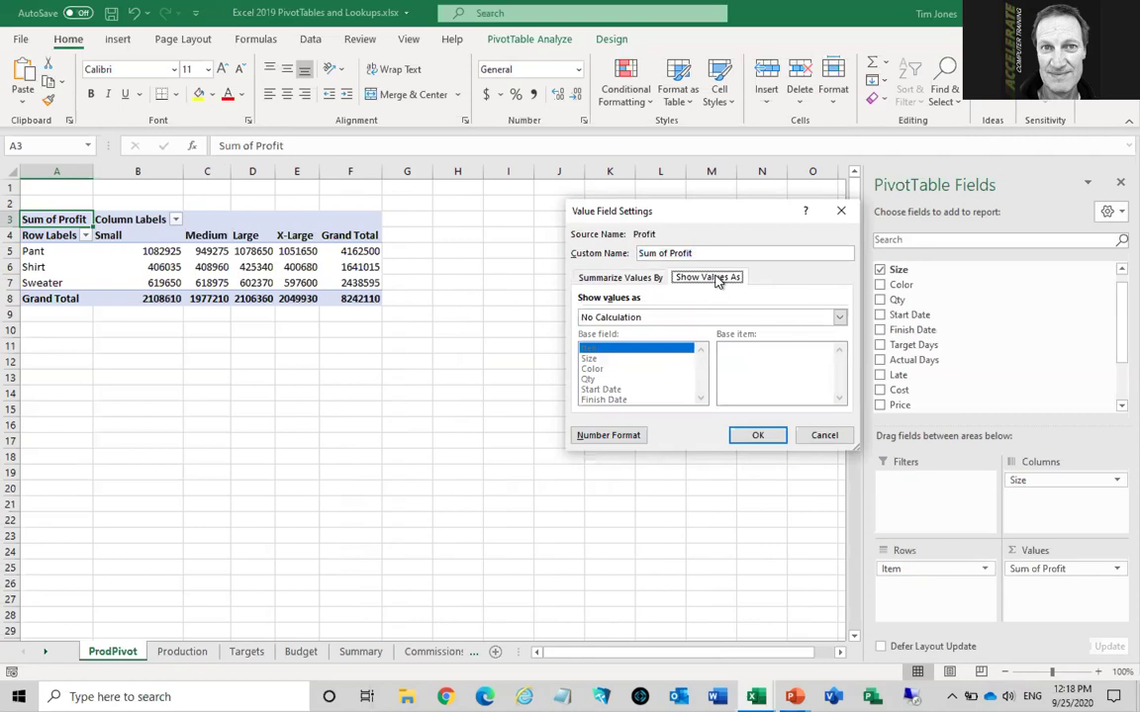
left_click(636, 320)
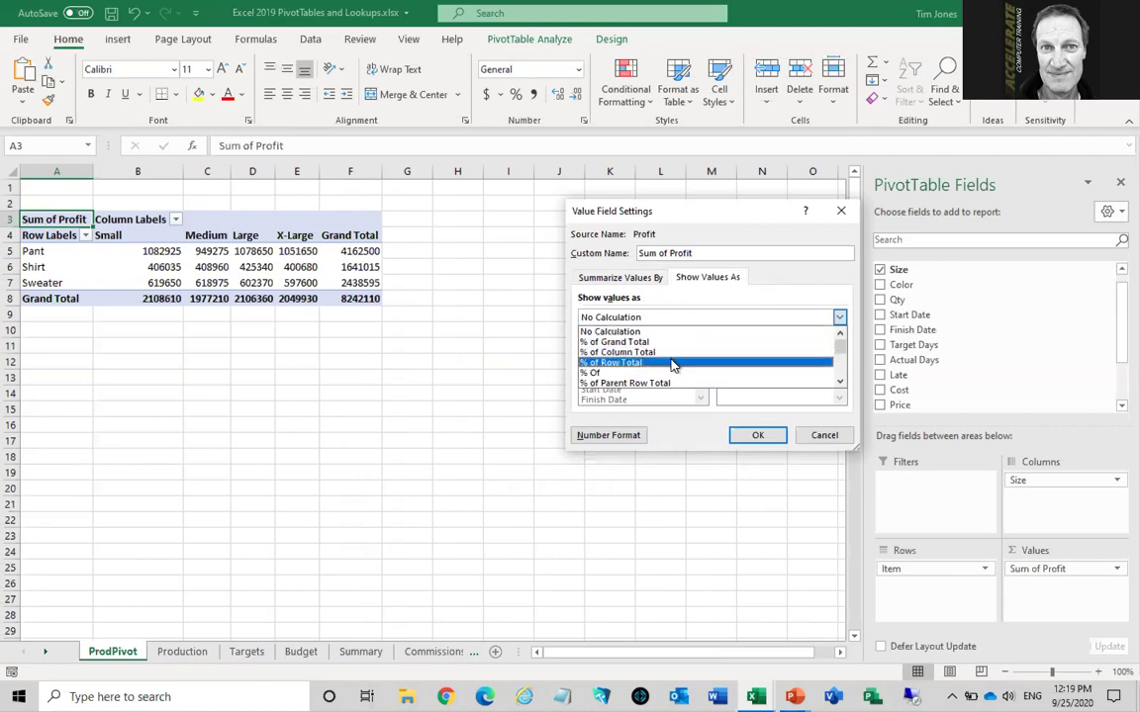
left_click(840, 383)
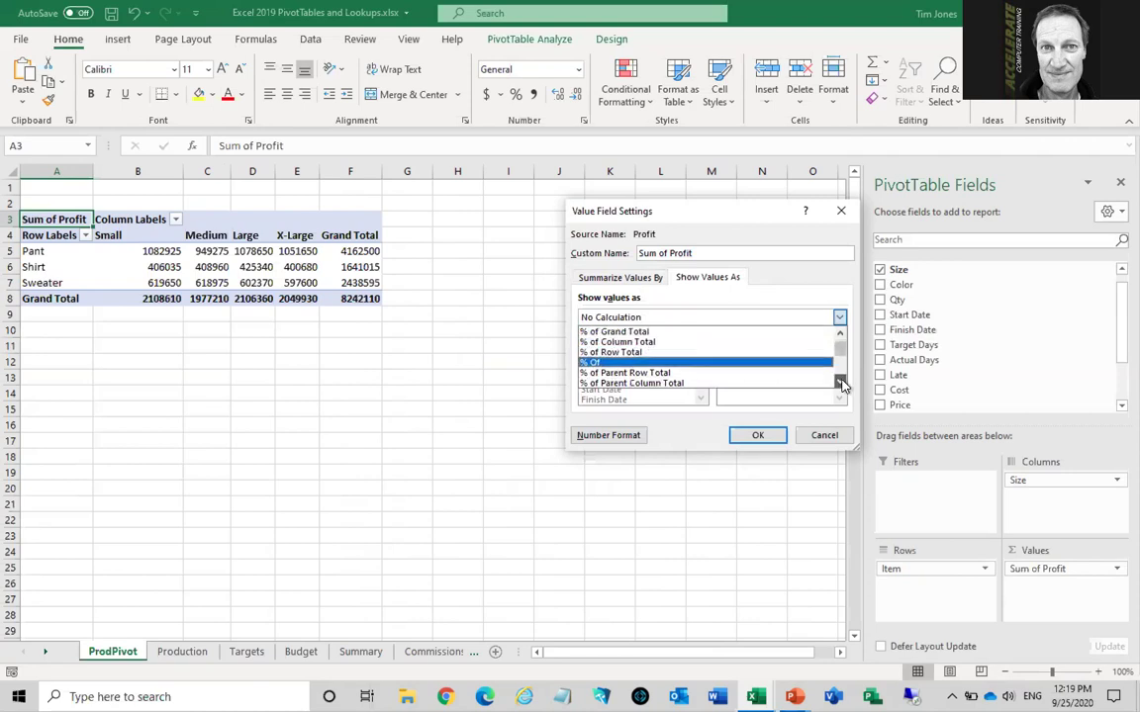
left_click(840, 383)
left_click(840, 383)
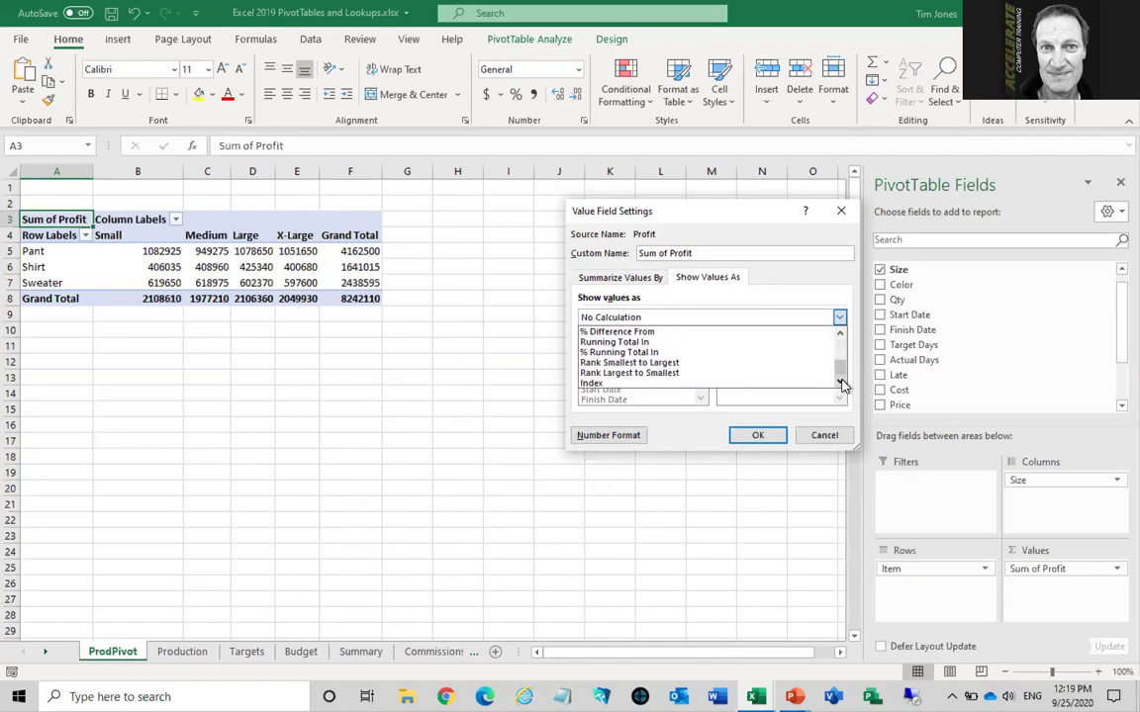
left_click(840, 334)
scroll(839, 337, "up", 3)
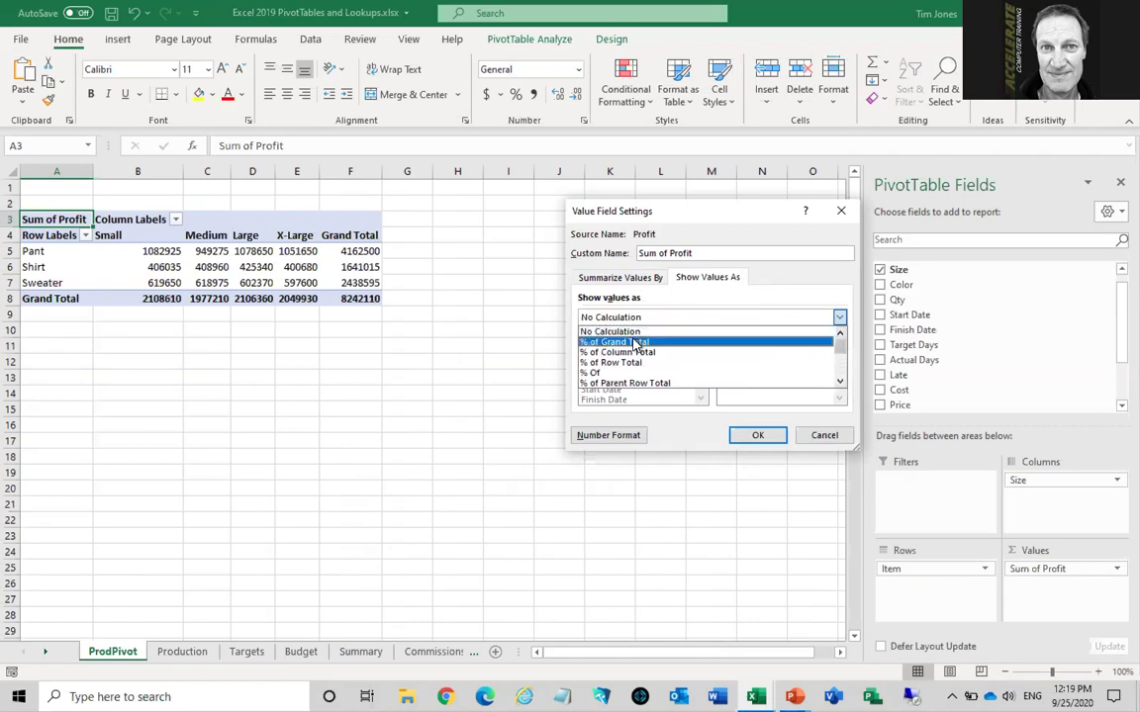
left_click(634, 342)
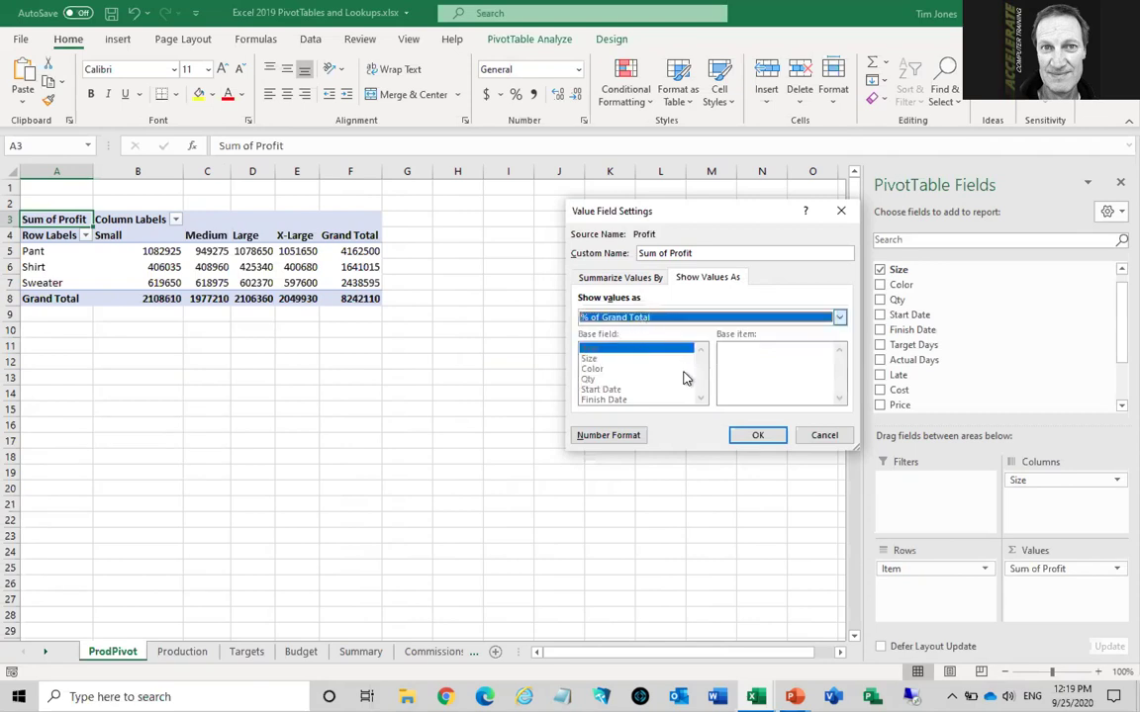
left_click(755, 437)
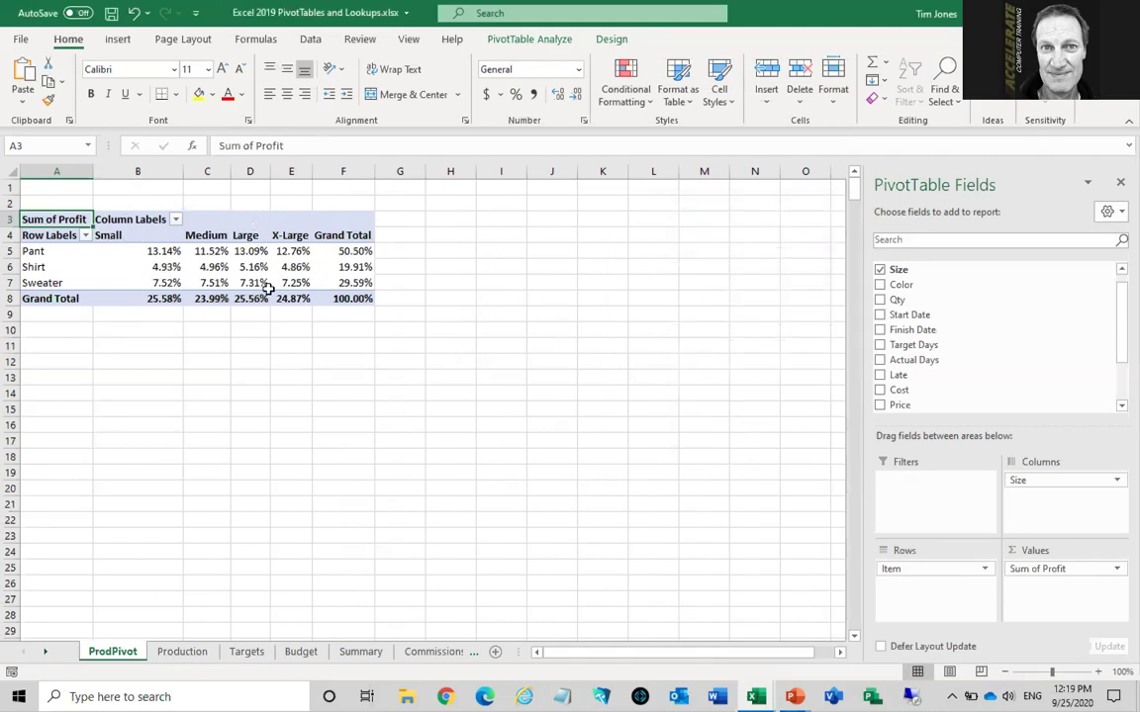
left_click(343, 299)
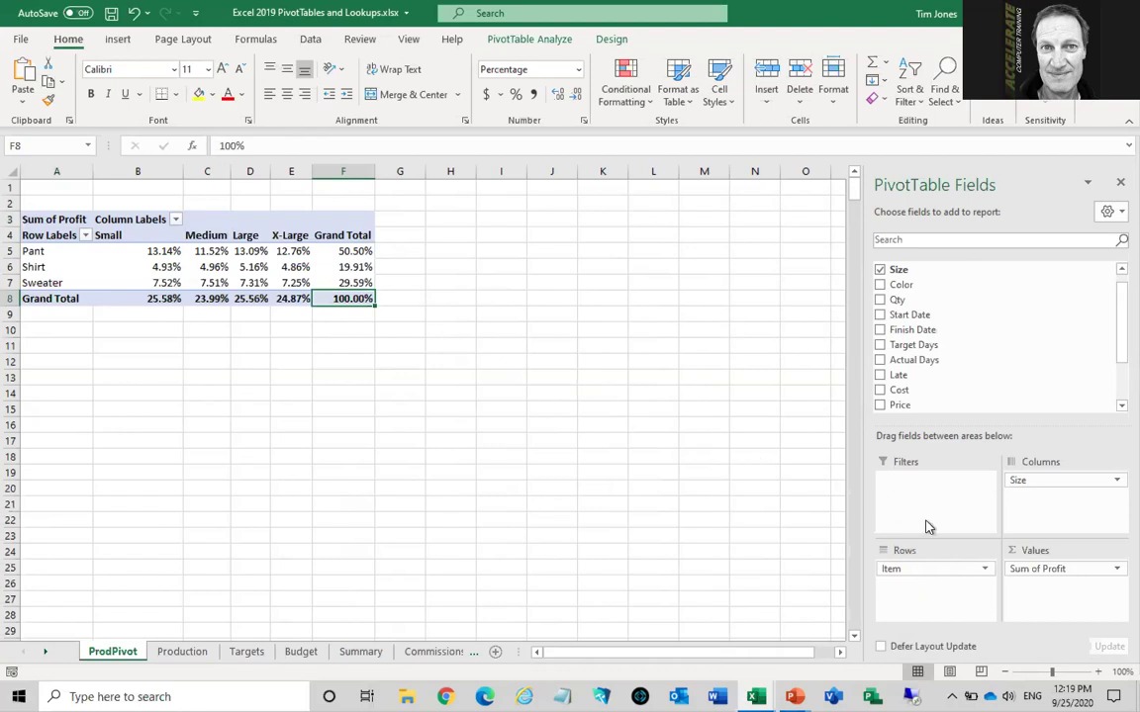
Switch Sum of Profit's Show Values As setting back to No Calculation
left_click(1066, 572)
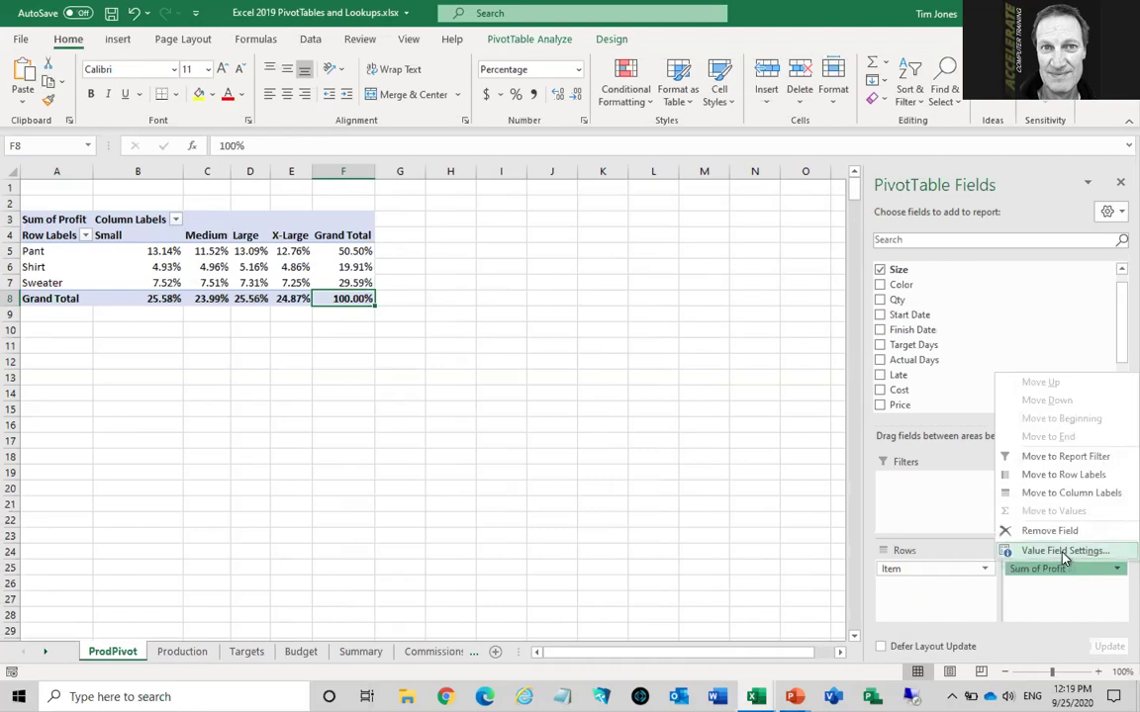
left_click(1064, 552)
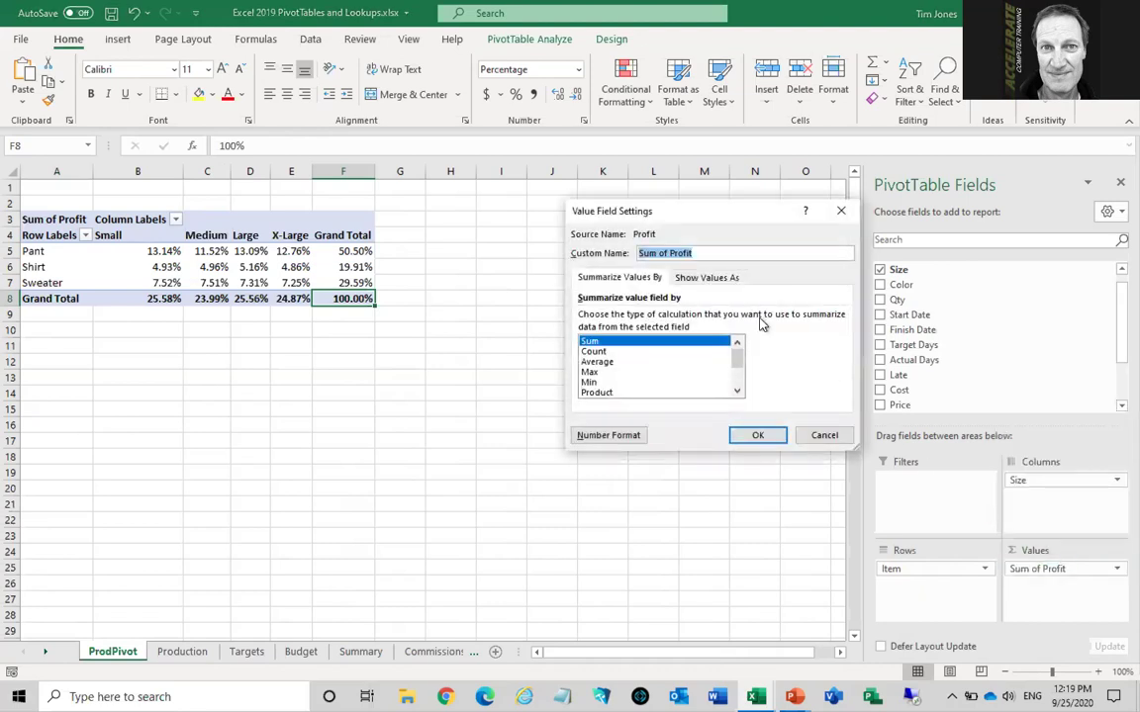
left_click(701, 280)
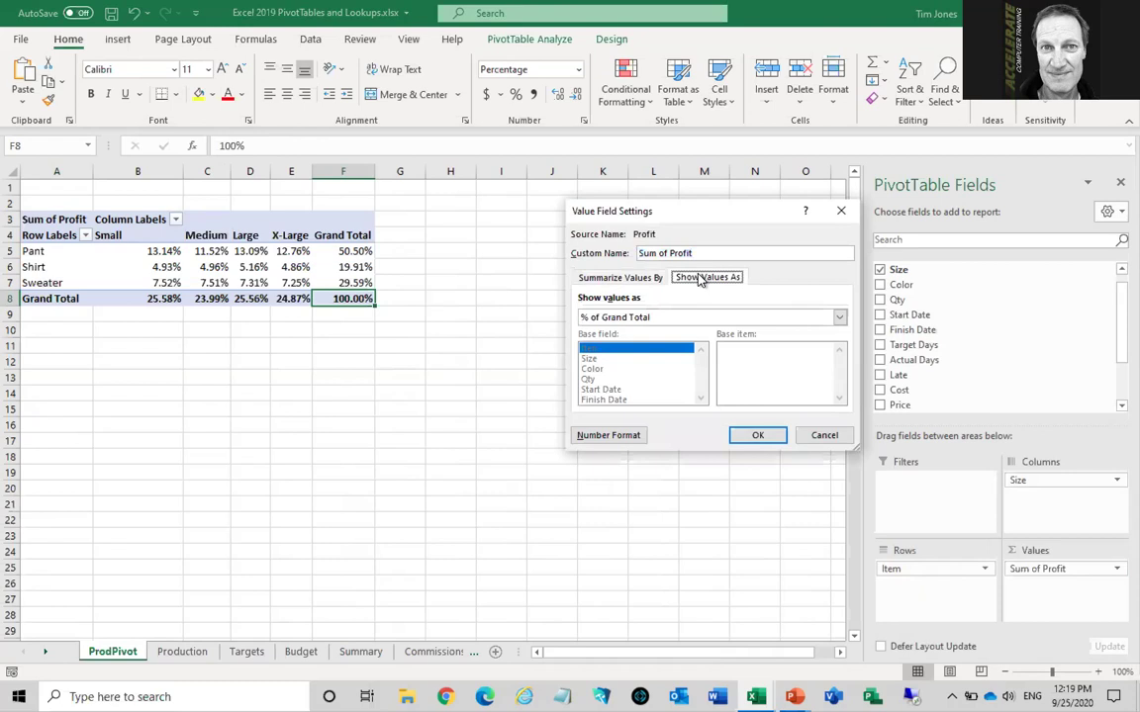
left_click(665, 318)
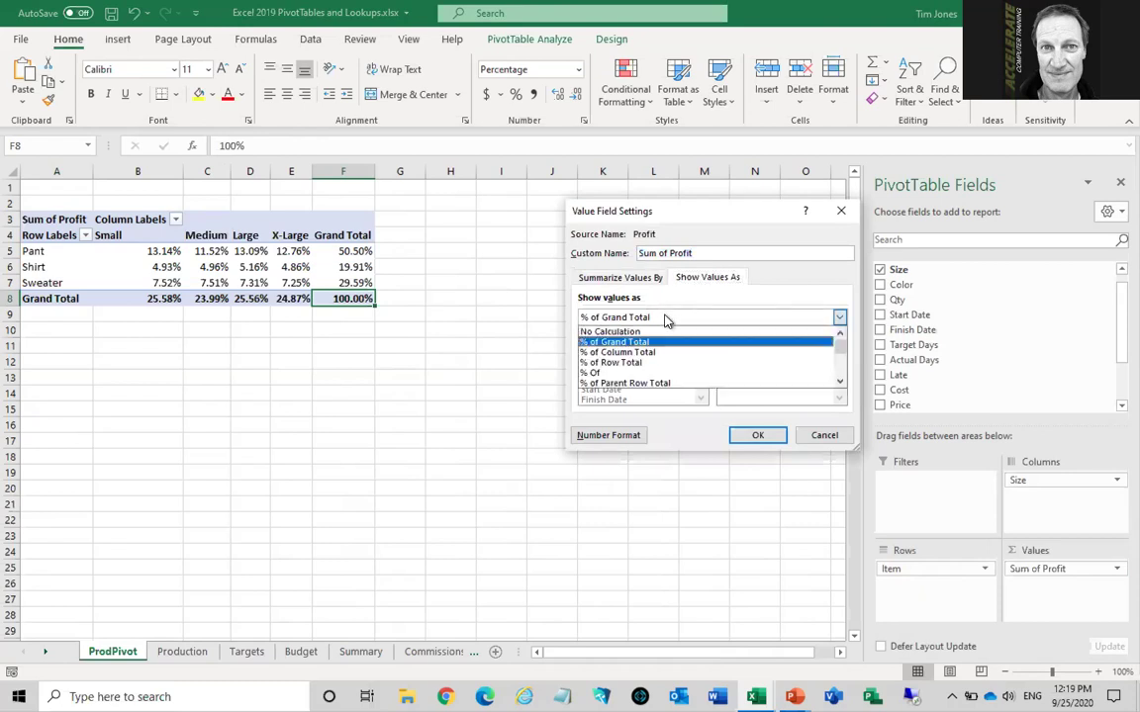
left_click(642, 332)
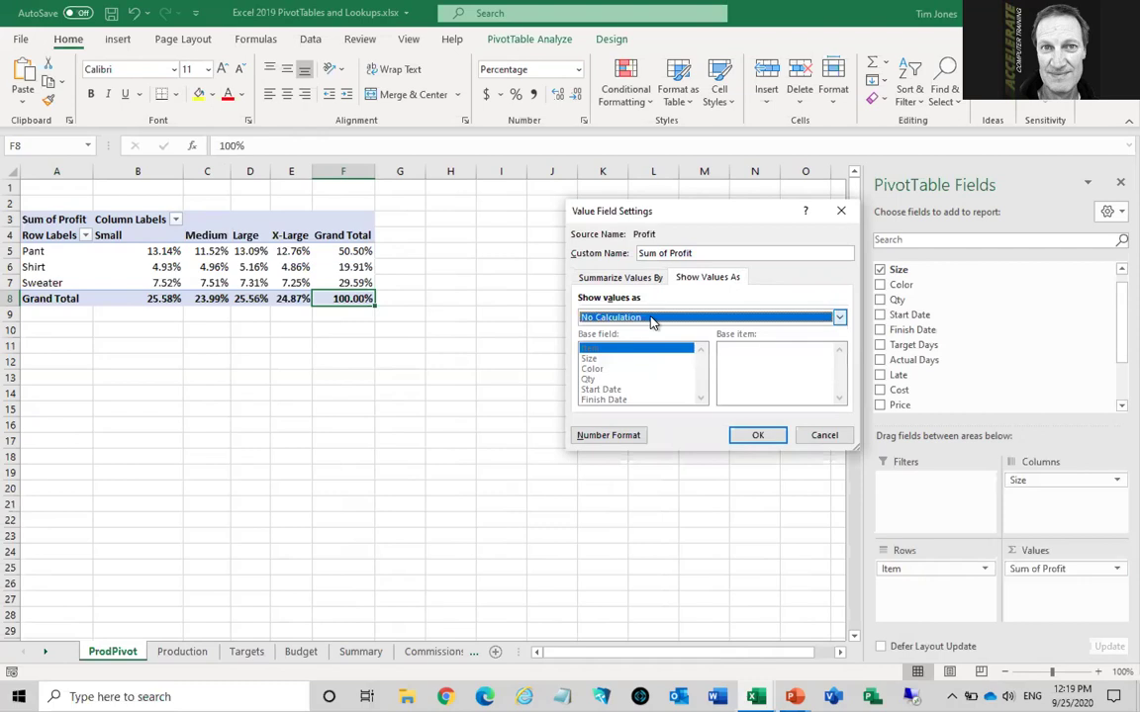
left_click(758, 436)
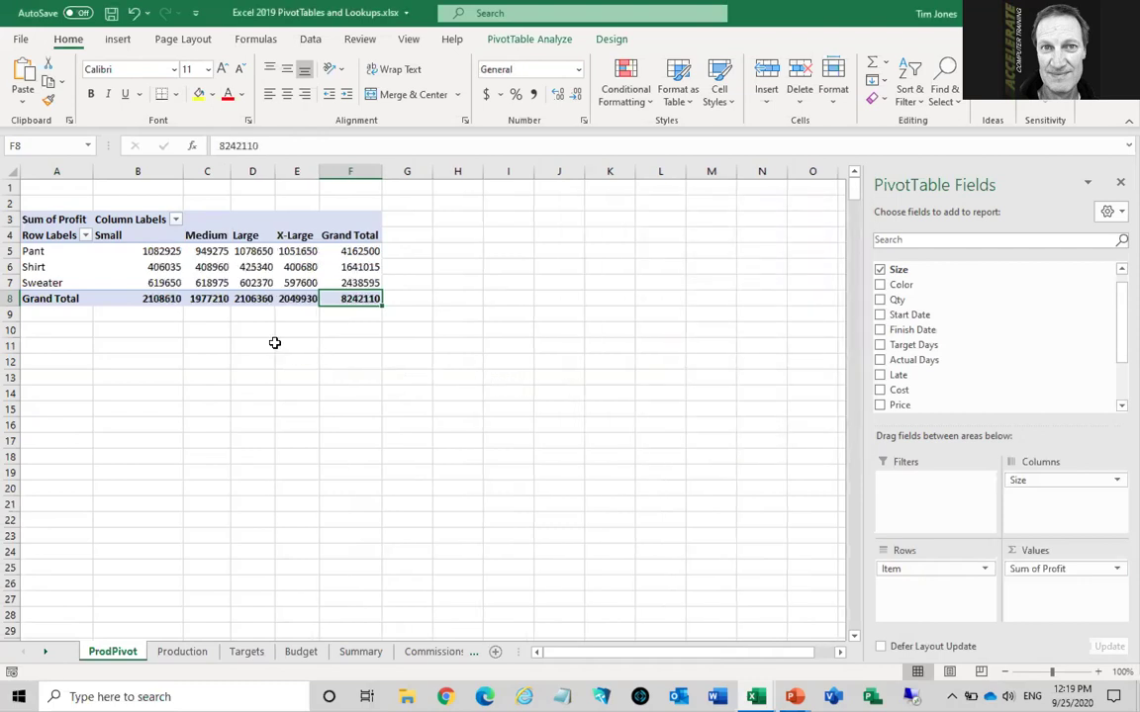
Show the profit values as % of Row Total from the Shirt Small cell's context menu
mouse_move(169, 266)
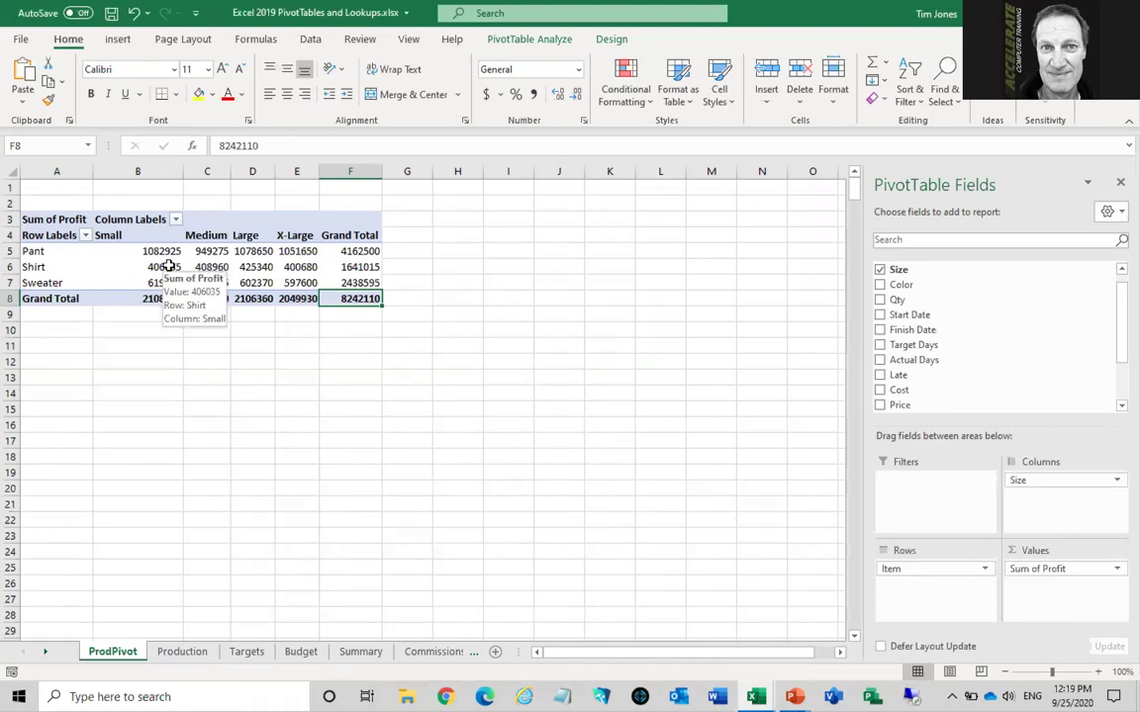
right_click(169, 267)
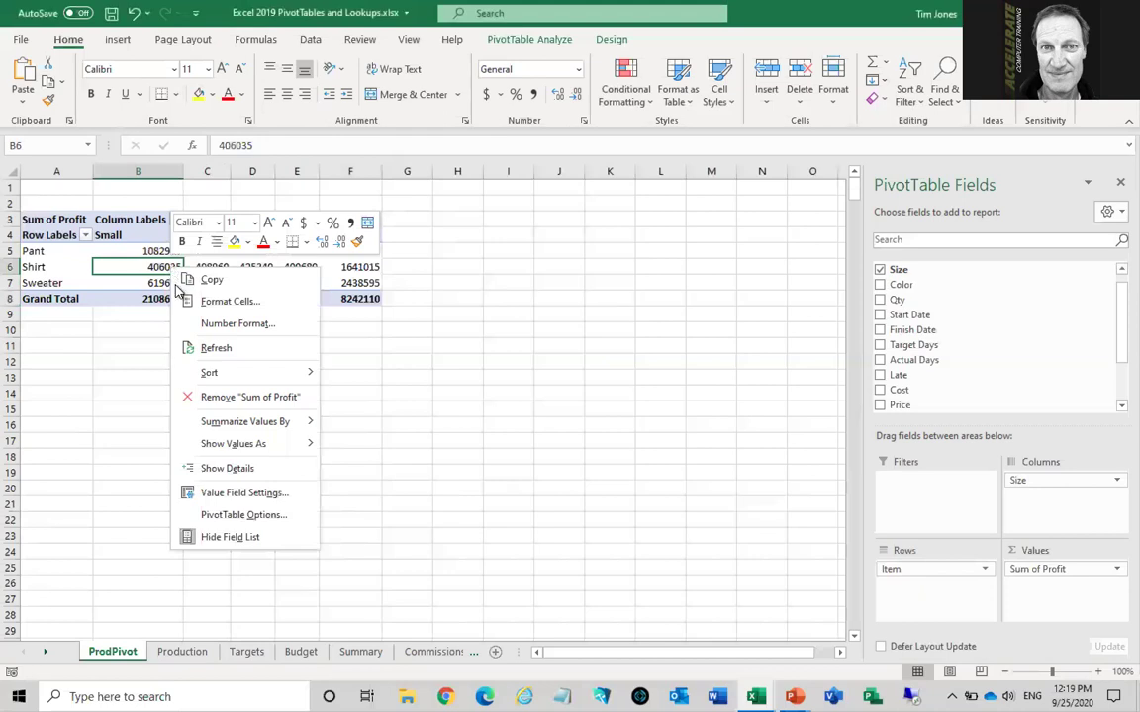
mouse_move(222, 450)
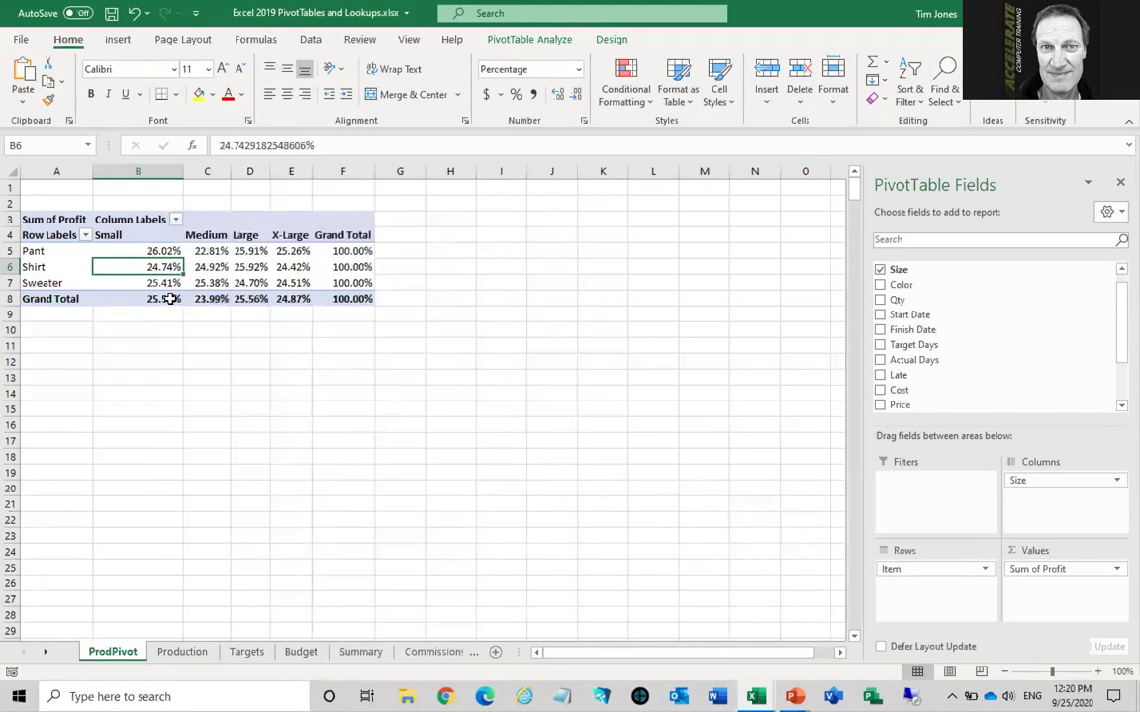
Select the Pant row percentages to confirm they sum to 100%
mouse_move(123, 251)
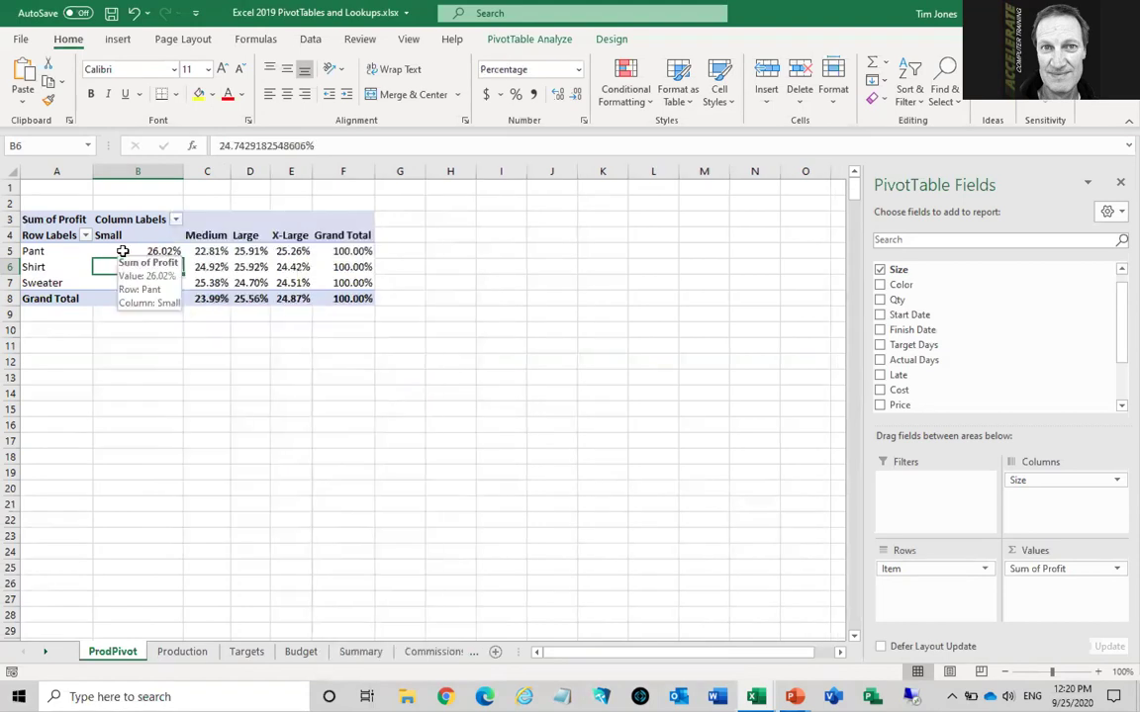
left_click_drag(123, 251, 356, 251)
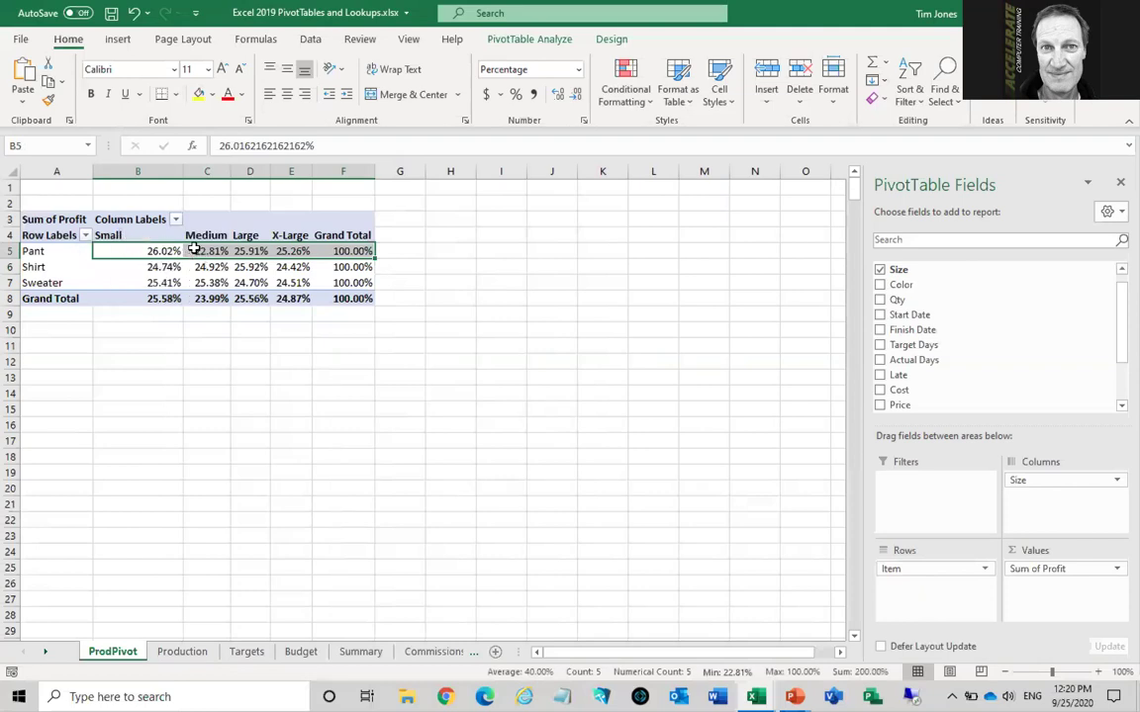
left_click(255, 251)
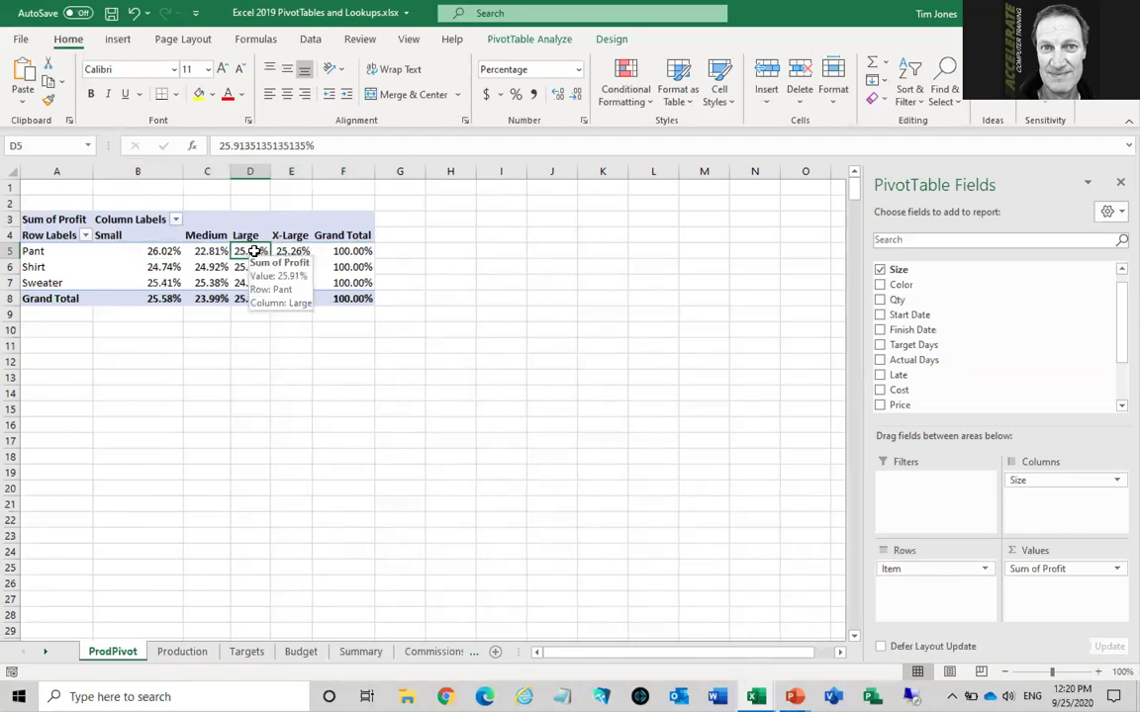
mouse_move(237, 265)
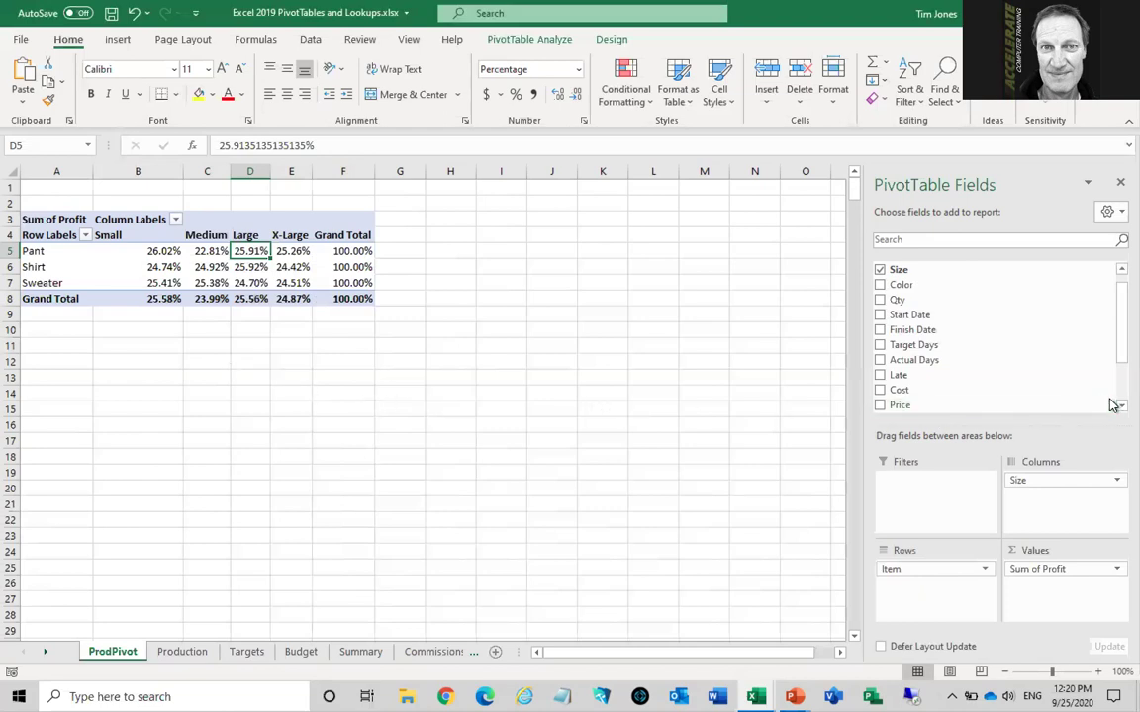
Add Profit to Values again, so plain sums like Pant Small 1082925 sit beside the percentages
scroll(1110, 406, "down", 1)
scroll(1111, 411, "down", 3)
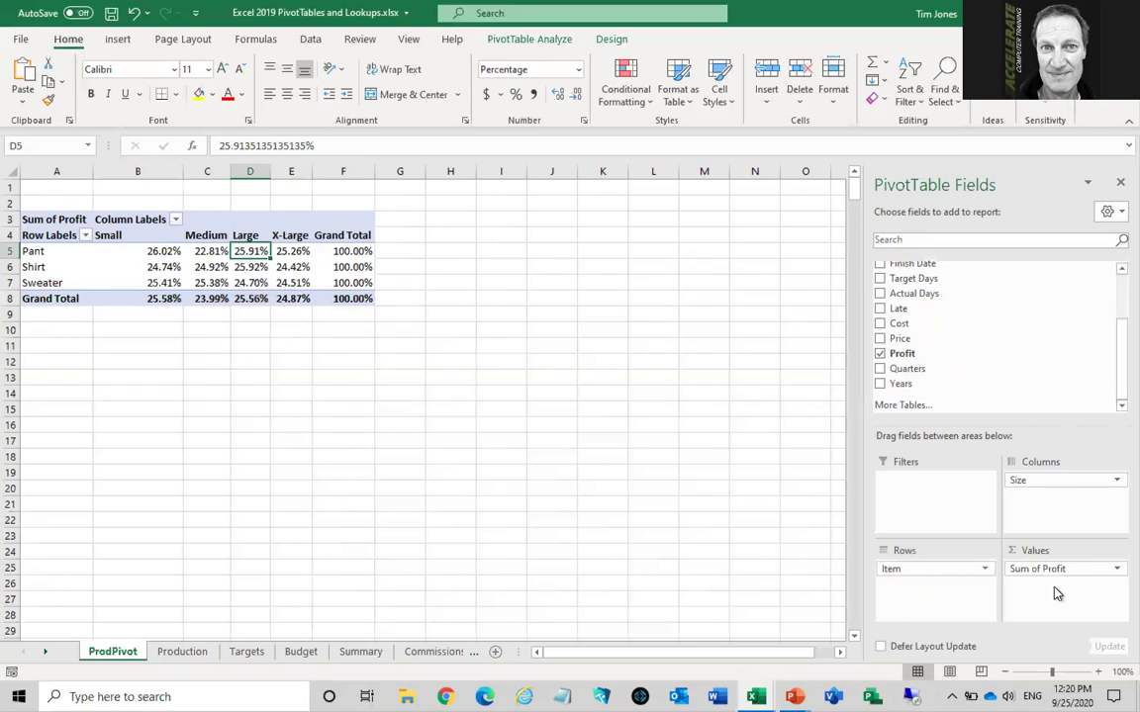
left_click_drag(916, 356, 1048, 572)
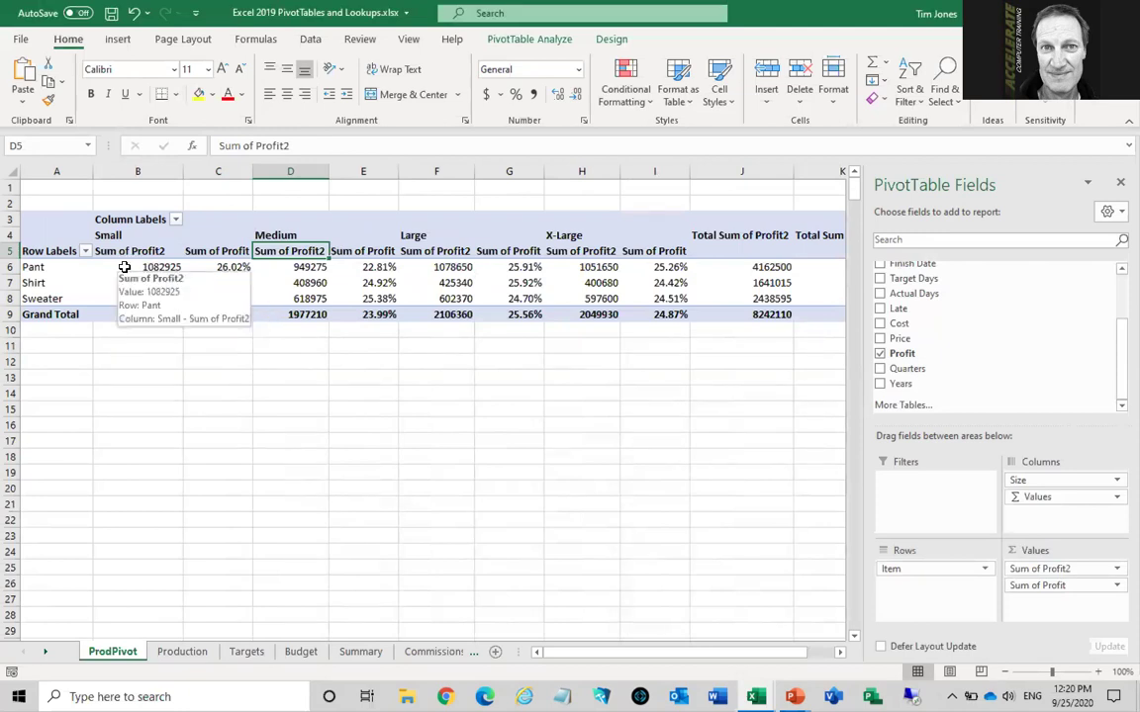
left_click(125, 267)
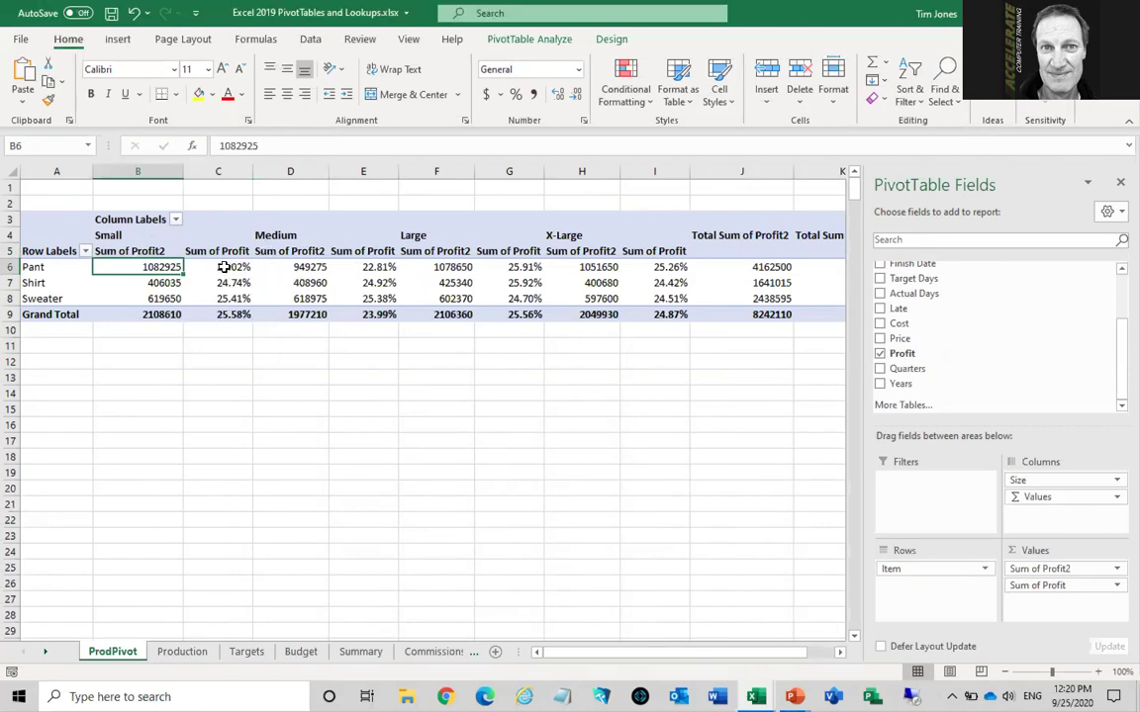
left_click(222, 267)
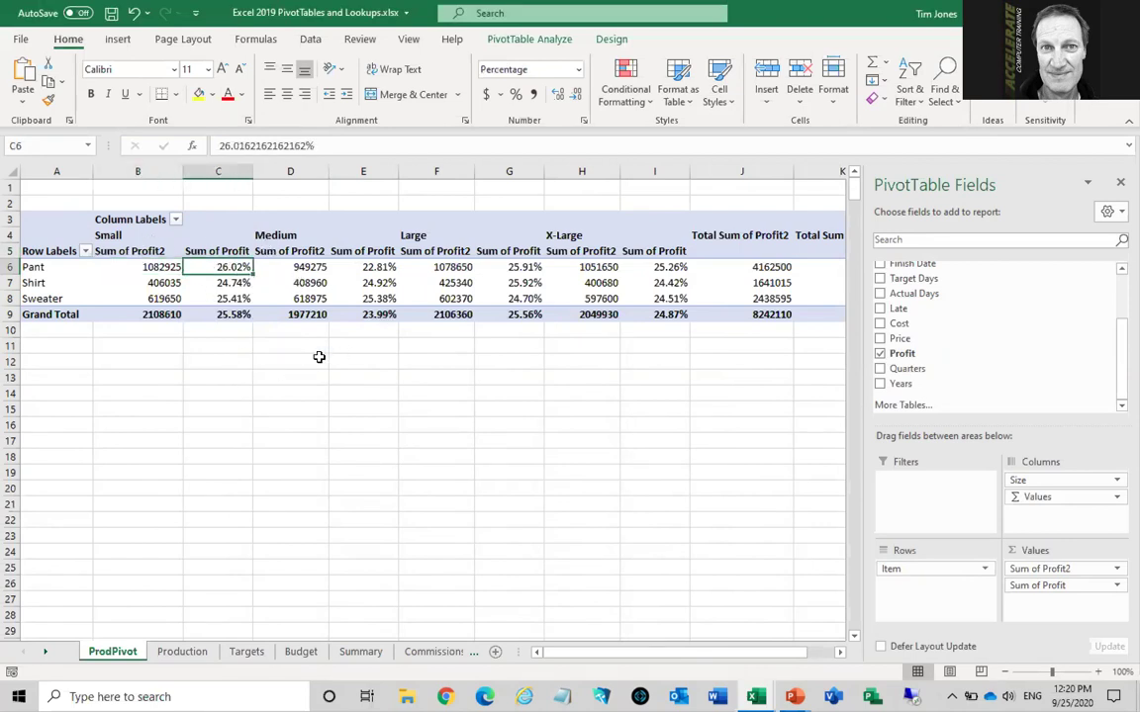
left_click(230, 251)
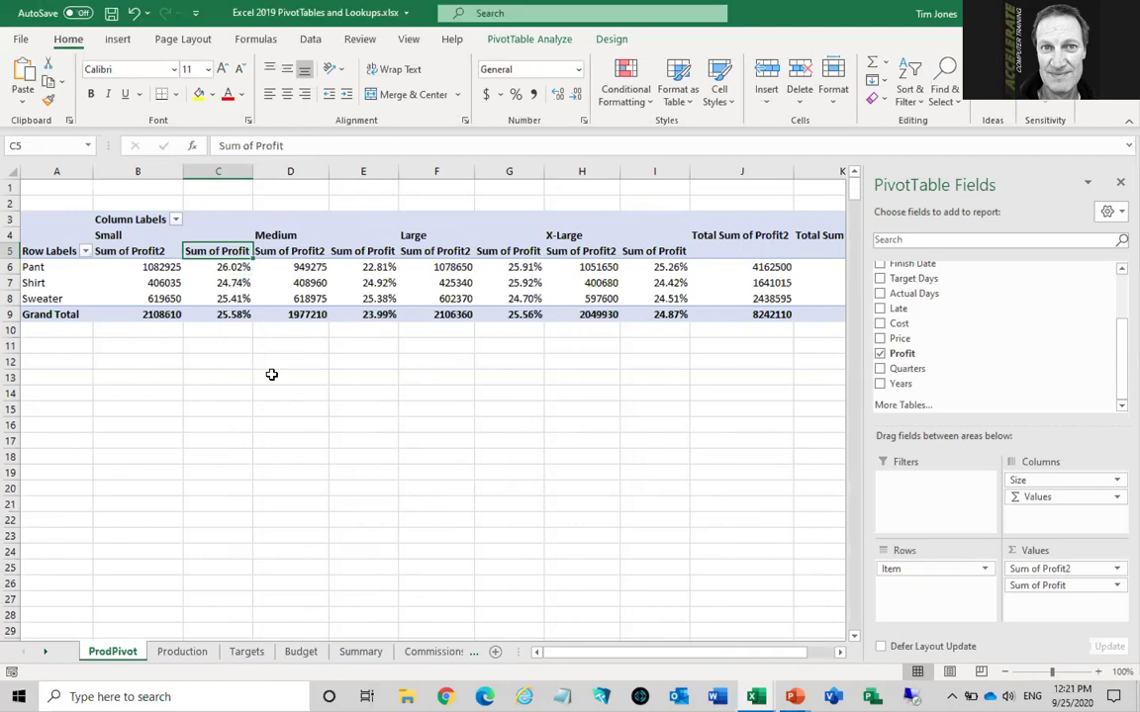
Rename the percentage header to '% by Item' and change 'Sum of Profit2' back to 'Sum of Profit'
type("%")
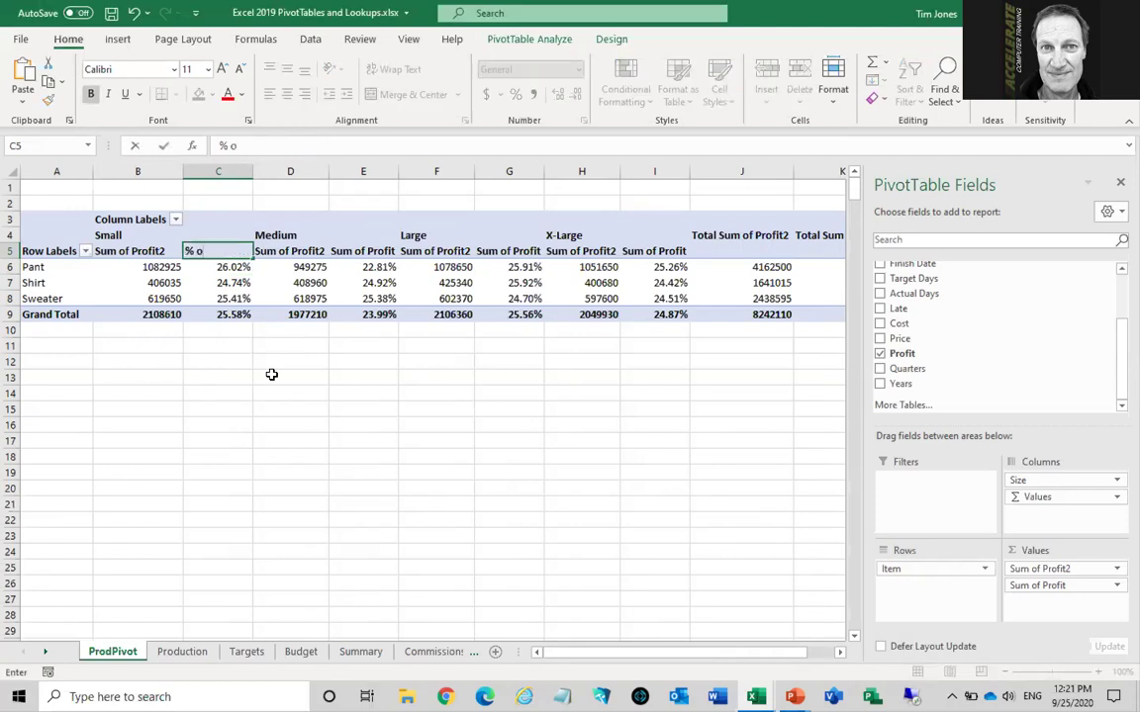
type(" by Item")
key("Tab")
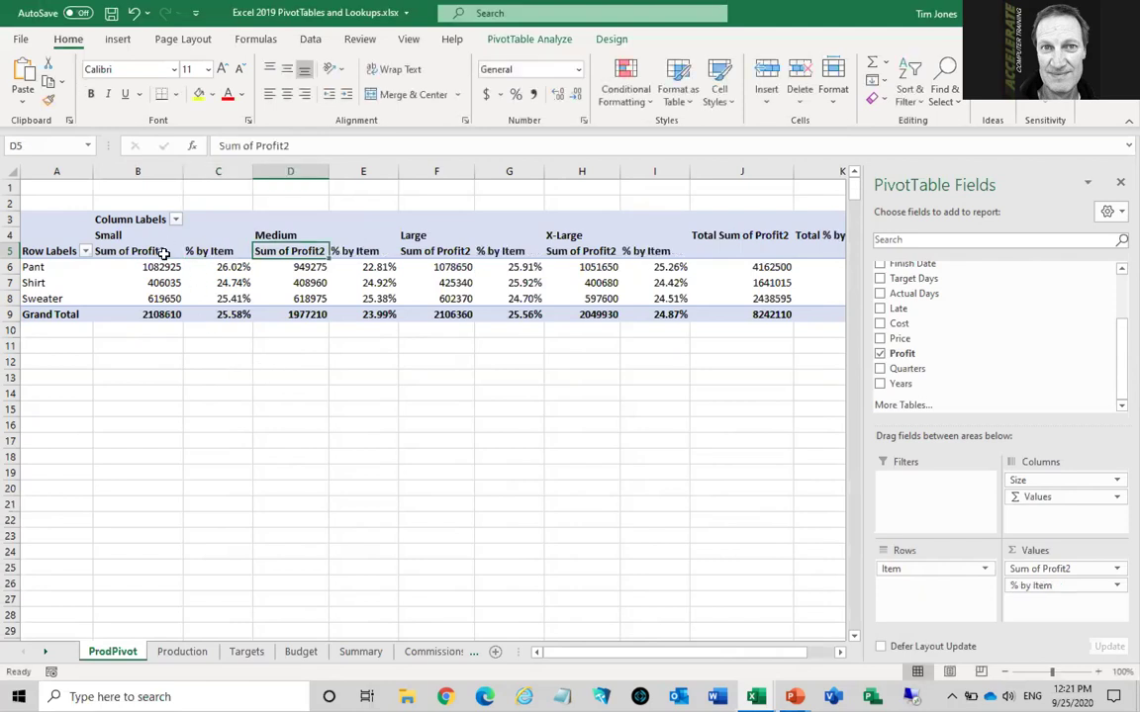
left_click(164, 251)
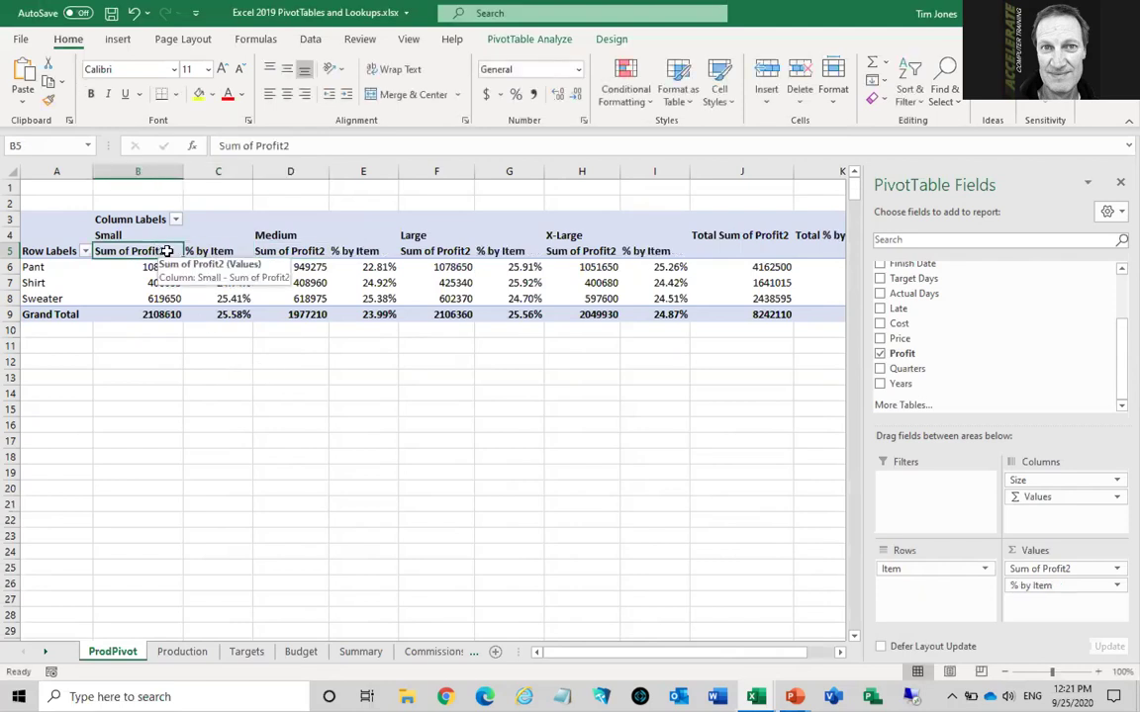
left_click(294, 144)
key("BackSpace")
key("Return")
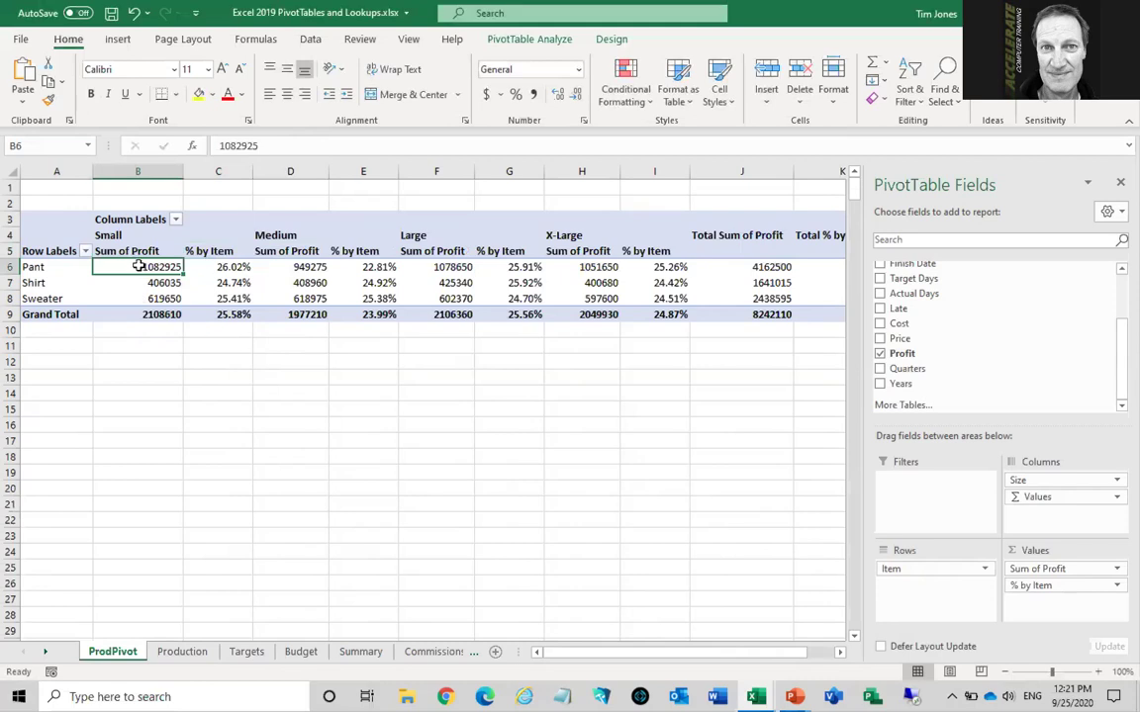
mouse_move(138, 267)
Format the Sum of Profit values as Currency with 0 decimal places
right_click(298, 282)
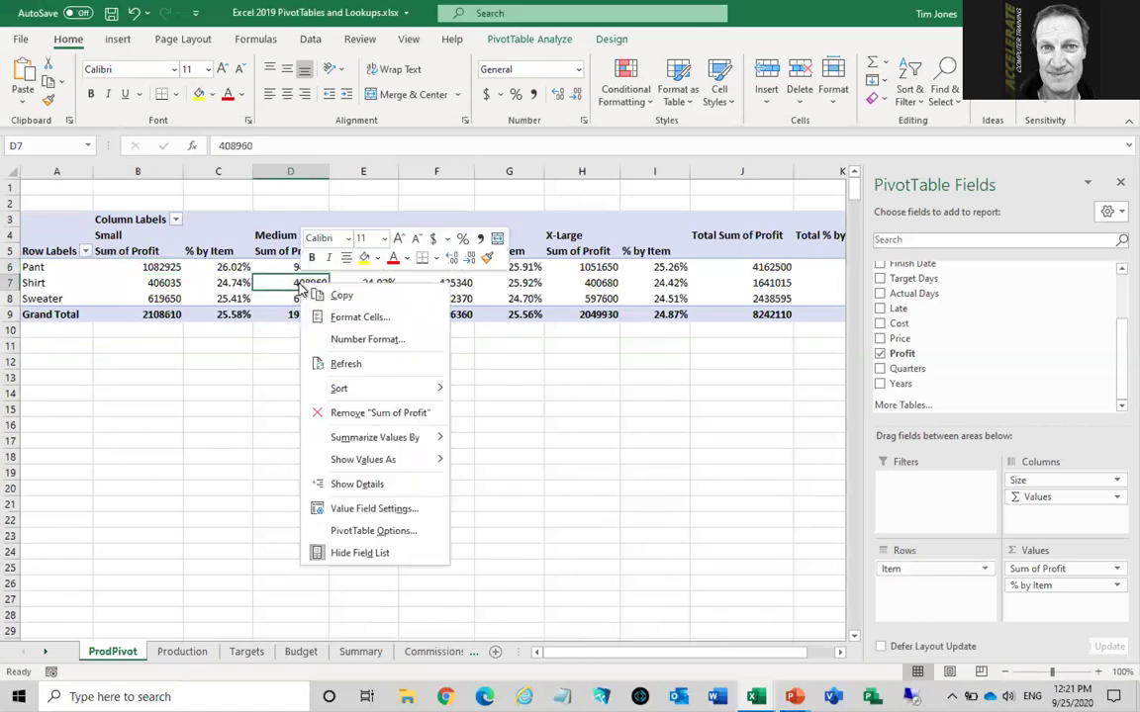
left_click(343, 341)
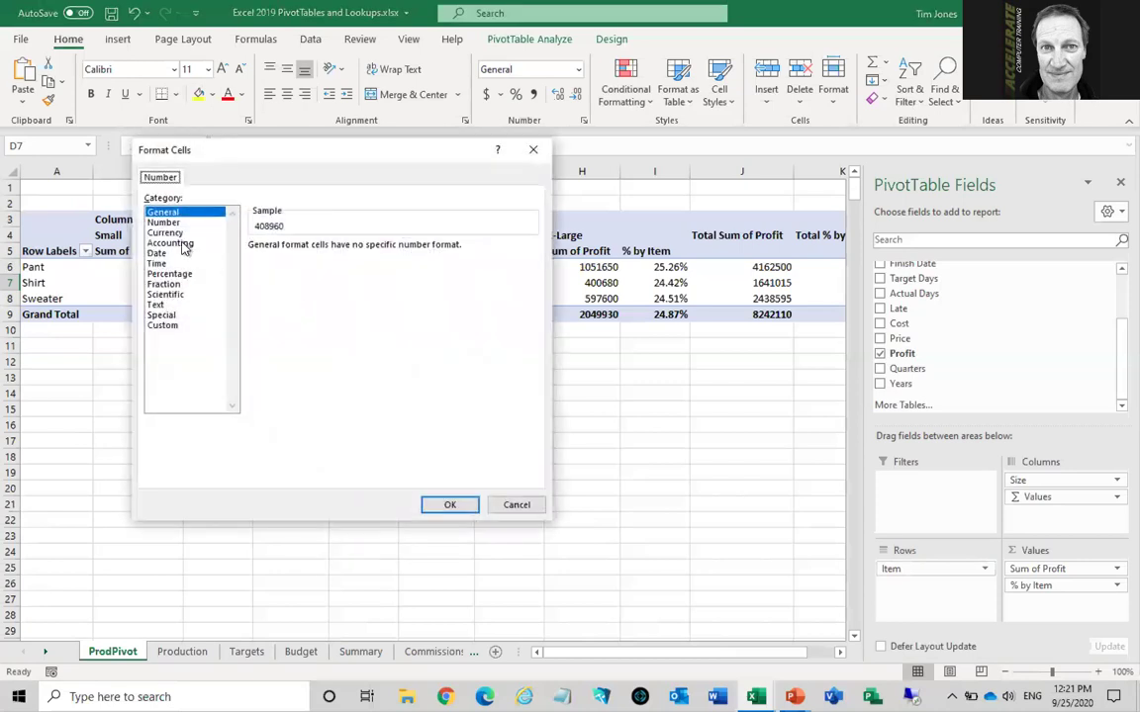
left_click(165, 233)
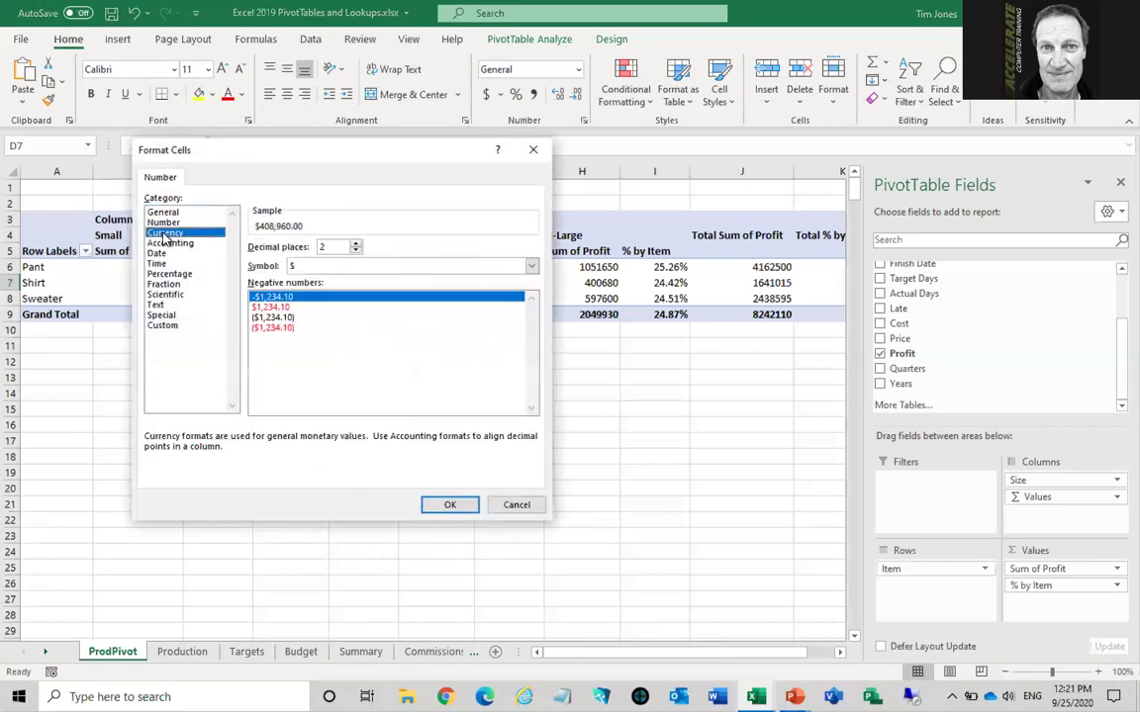
left_click(356, 251)
left_click(356, 251)
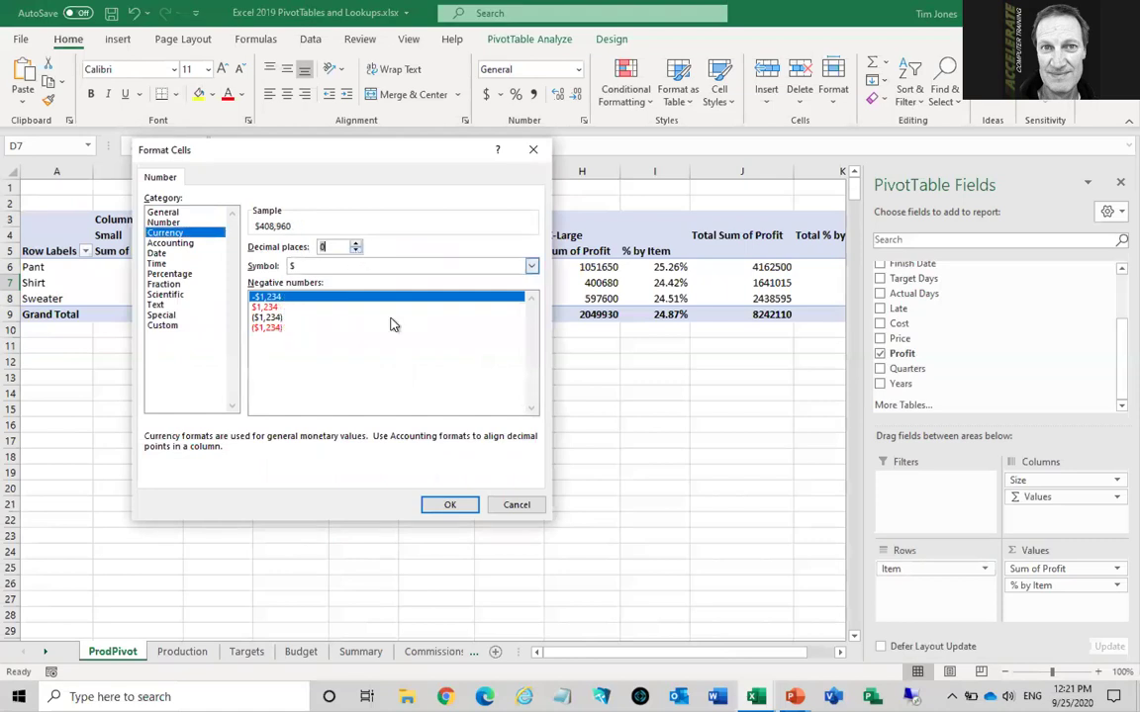
left_click(451, 507)
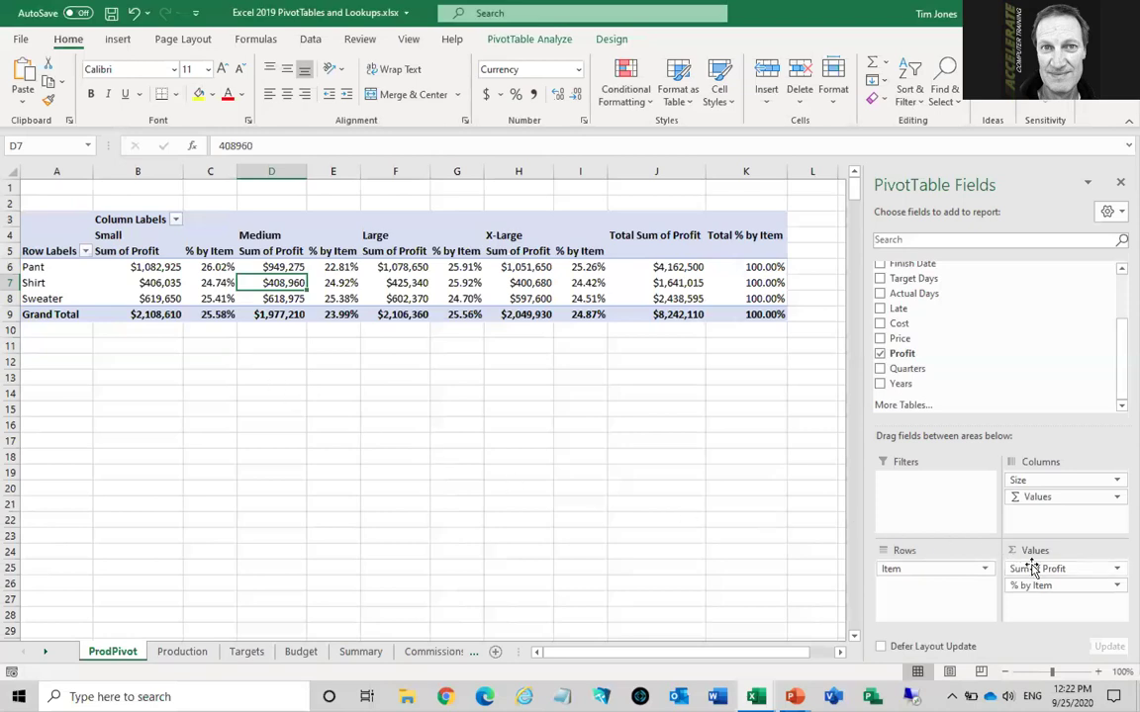
Remove the profit fields from Values, then set Item as columns, Qty as values and Color as rows
left_click_drag(1031, 568, 756, 455)
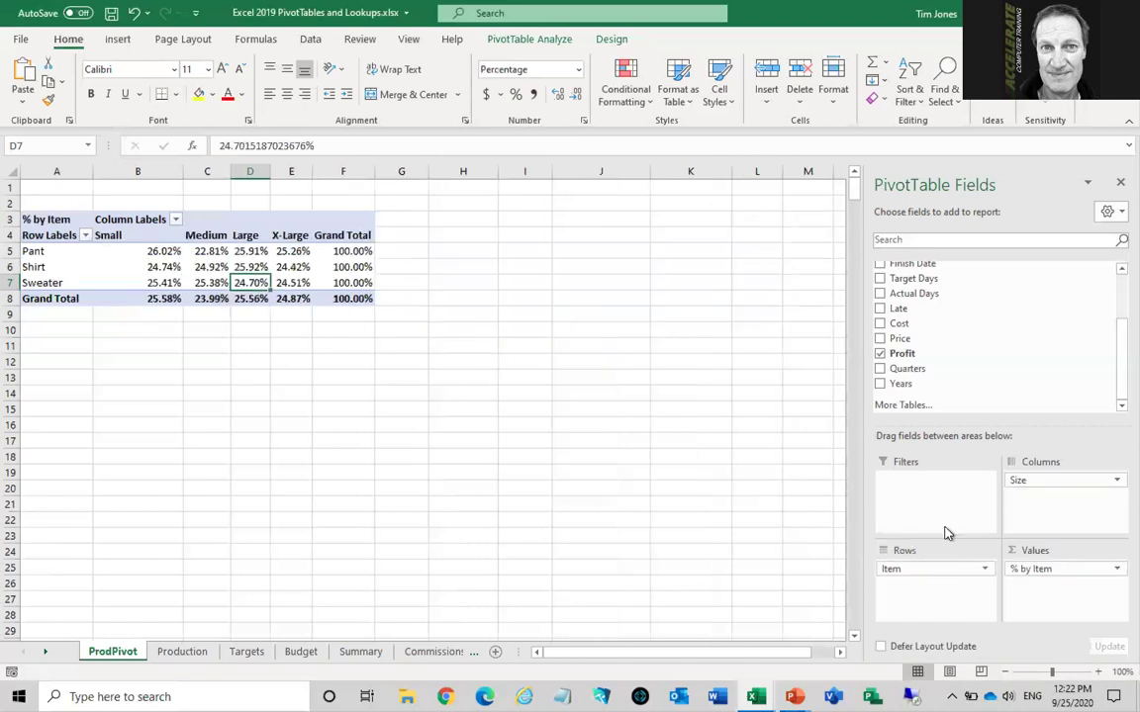
left_click_drag(1017, 565, 776, 482)
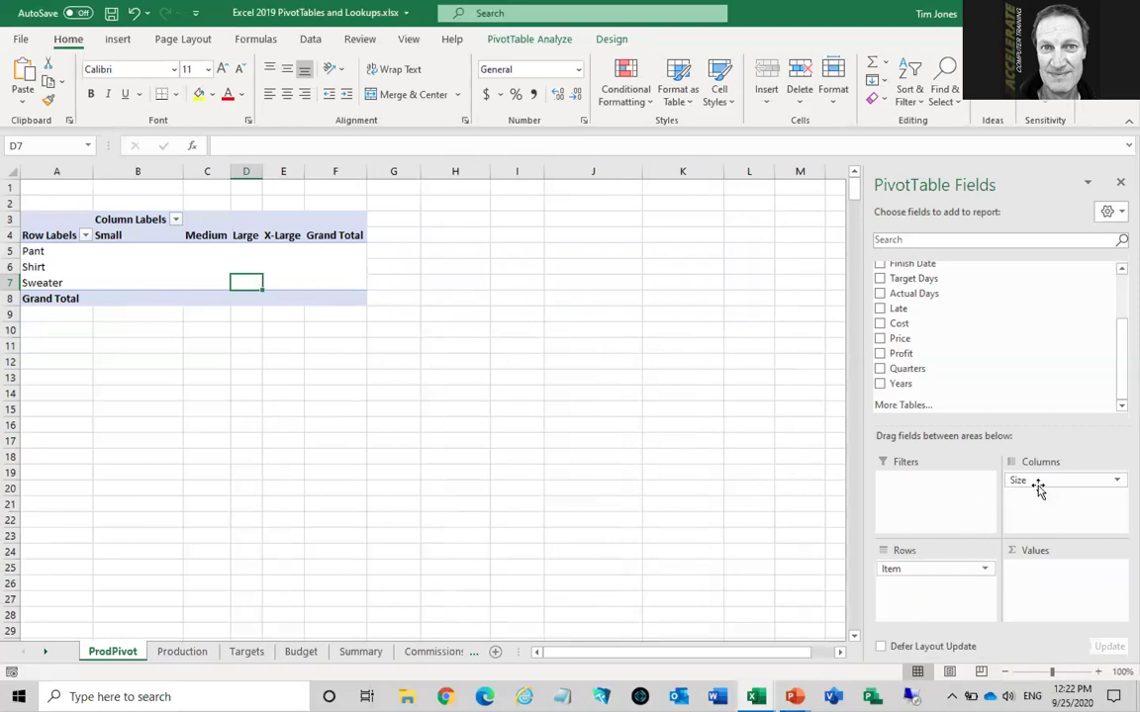
left_click_drag(939, 570, 698, 428)
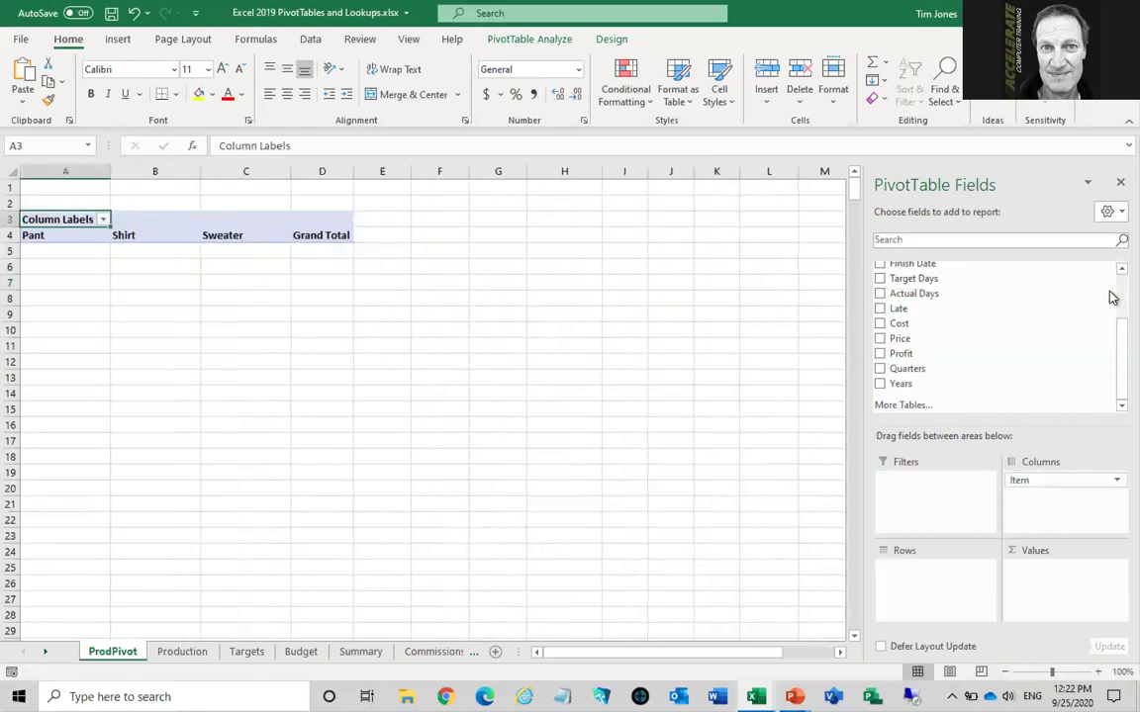
scroll(1098, 295, "up", 3)
left_click_drag(903, 313, 1060, 577)
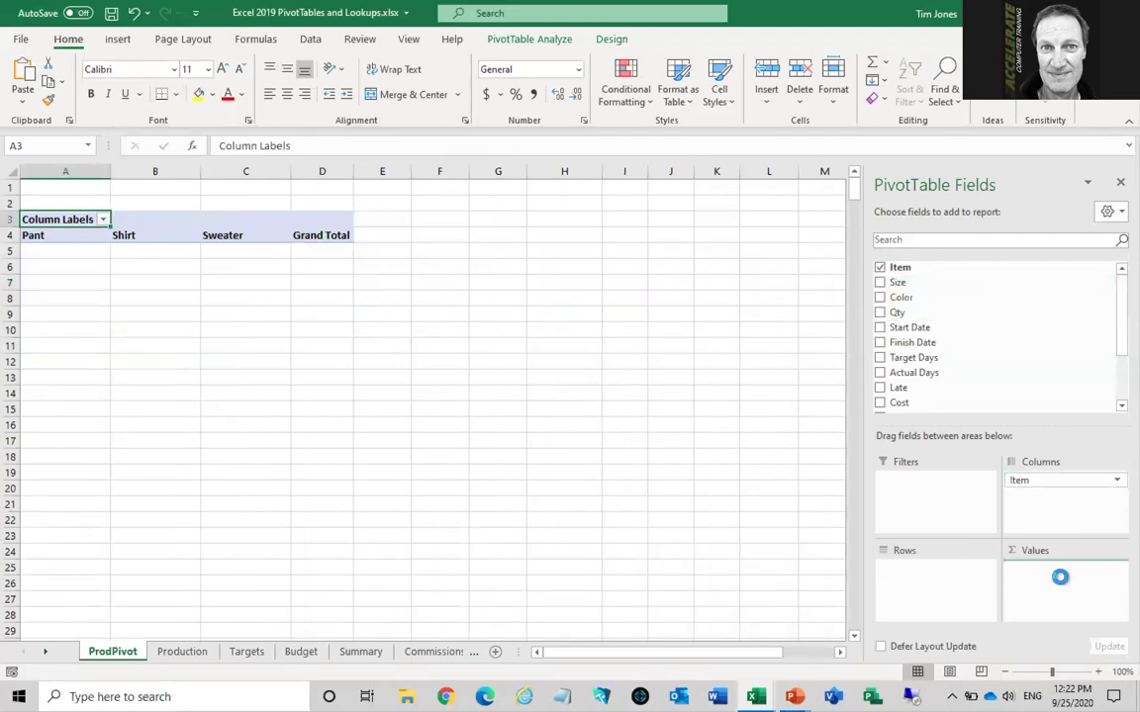
left_click_drag(901, 298, 923, 580)
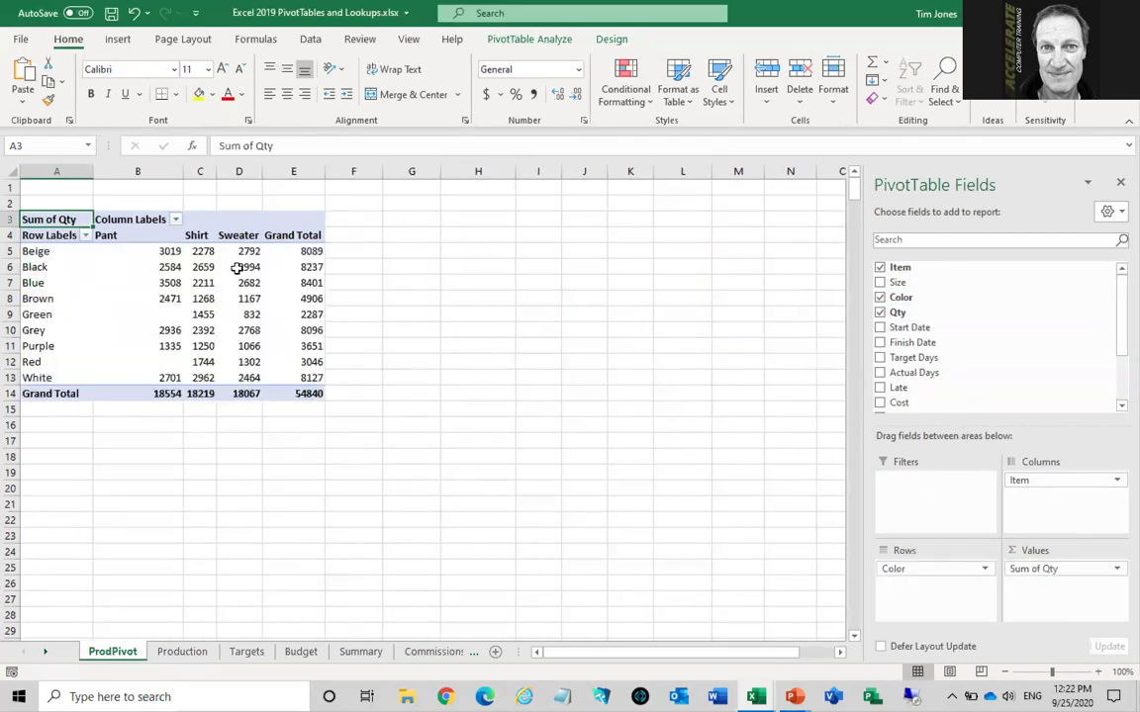
Compare the Beige and Brown colour rows in the pivot
mouse_move(175, 280)
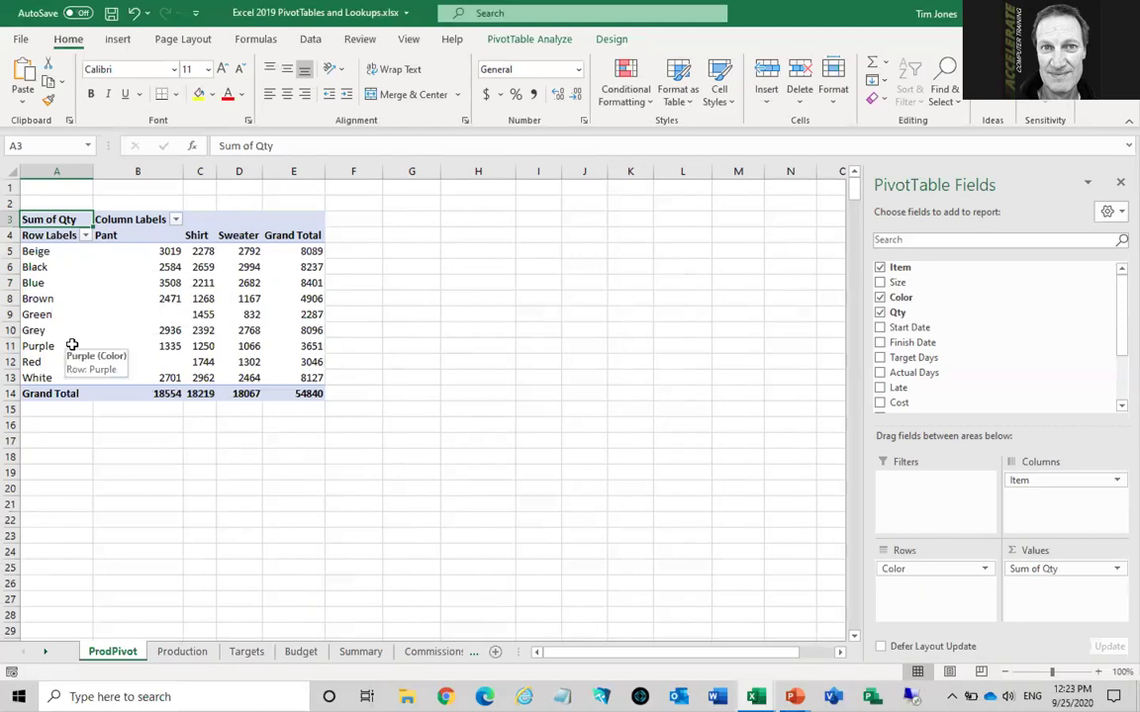
left_click(58, 249)
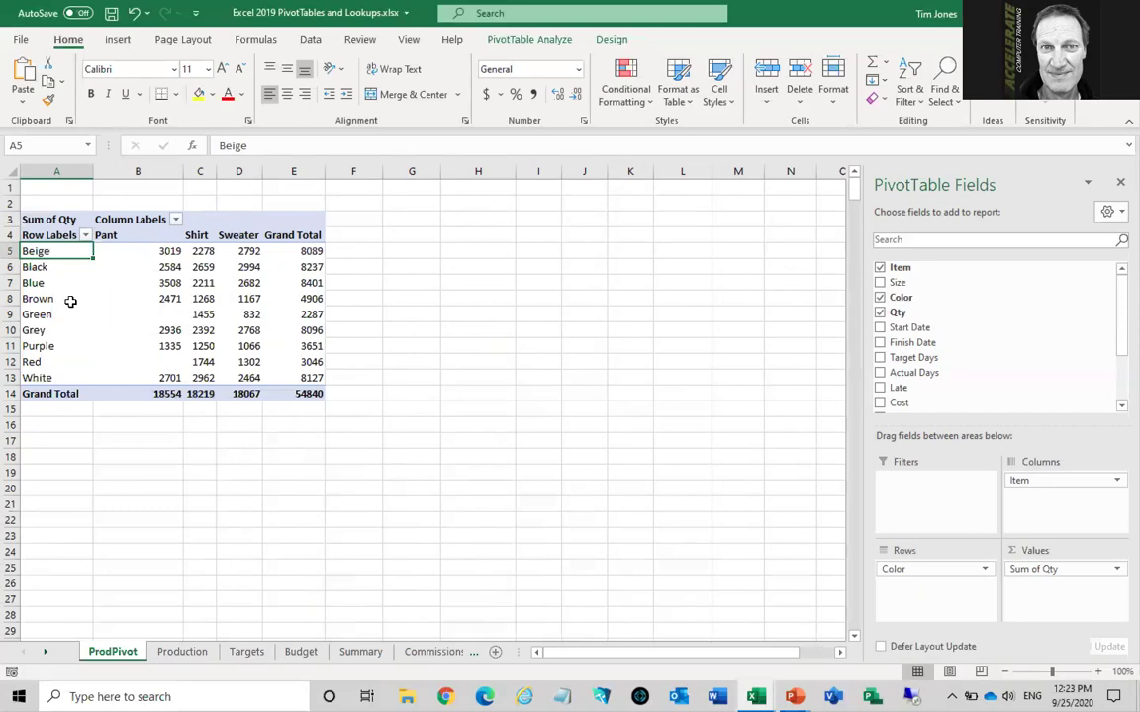
left_click(66, 298)
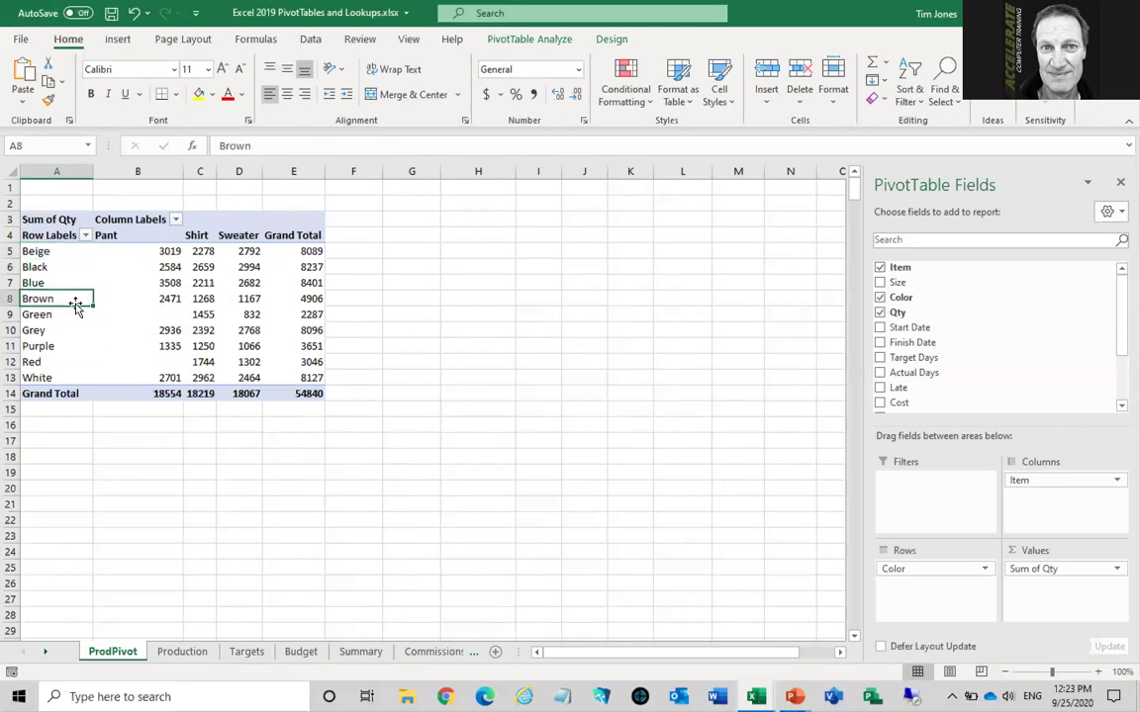
left_click(67, 251)
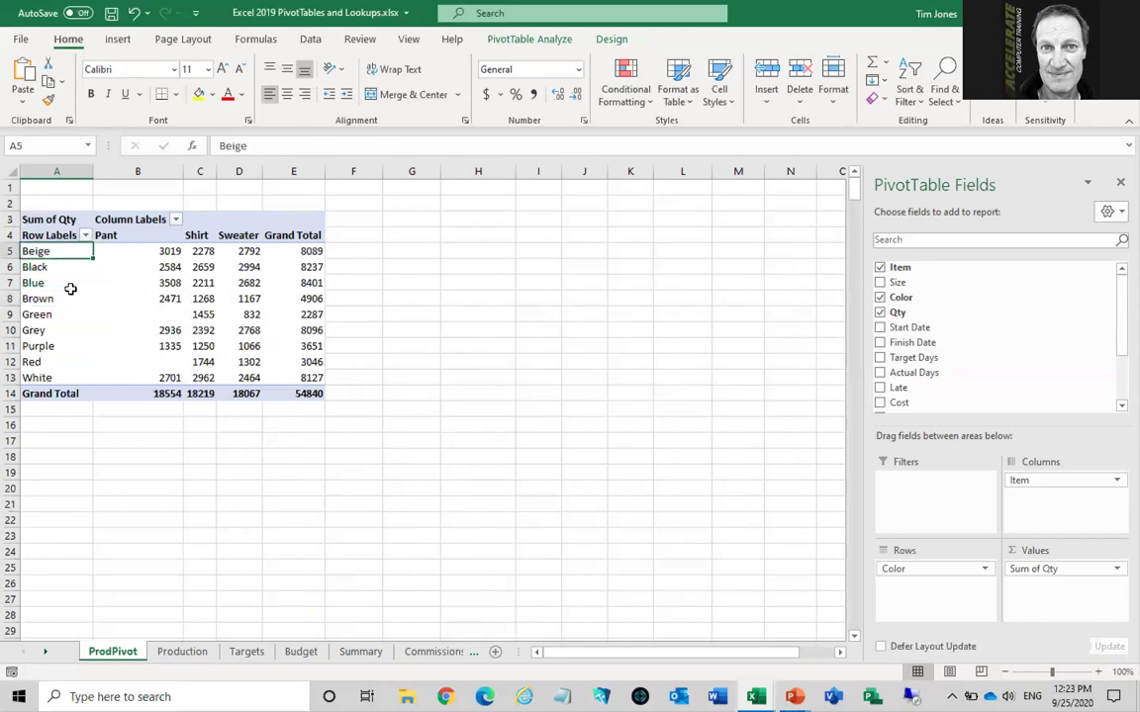
left_click(72, 299)
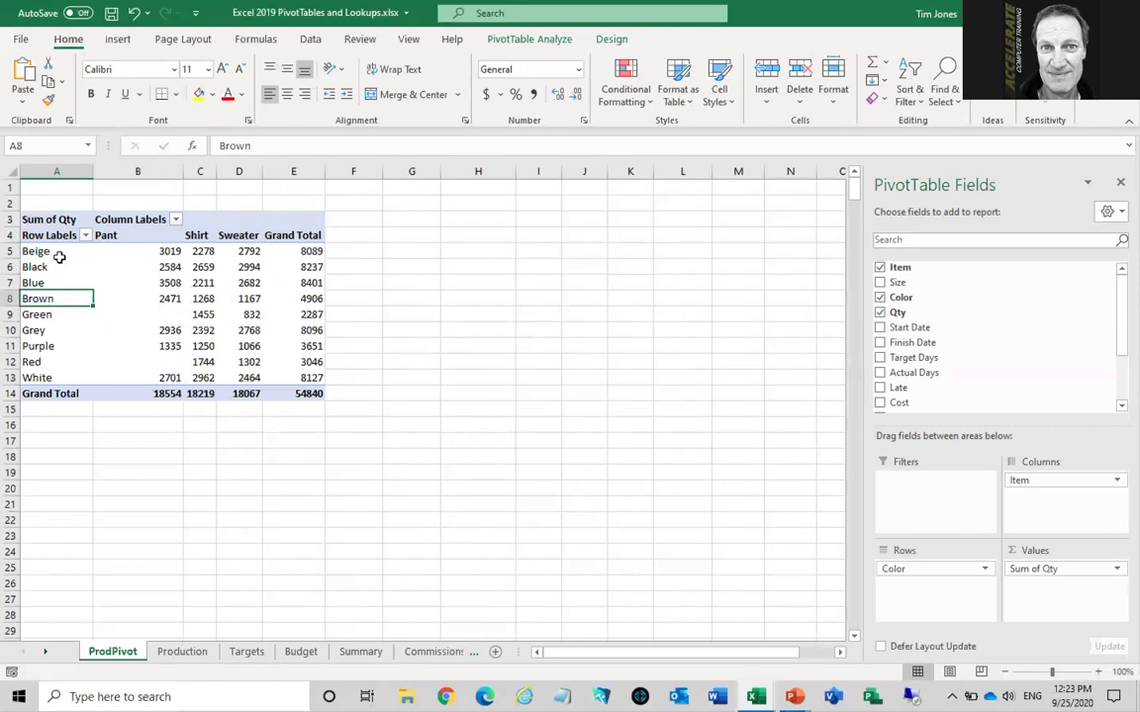
On the Production sheet, replace all Beige with Brown, making 151 replacements
left_click(182, 654)
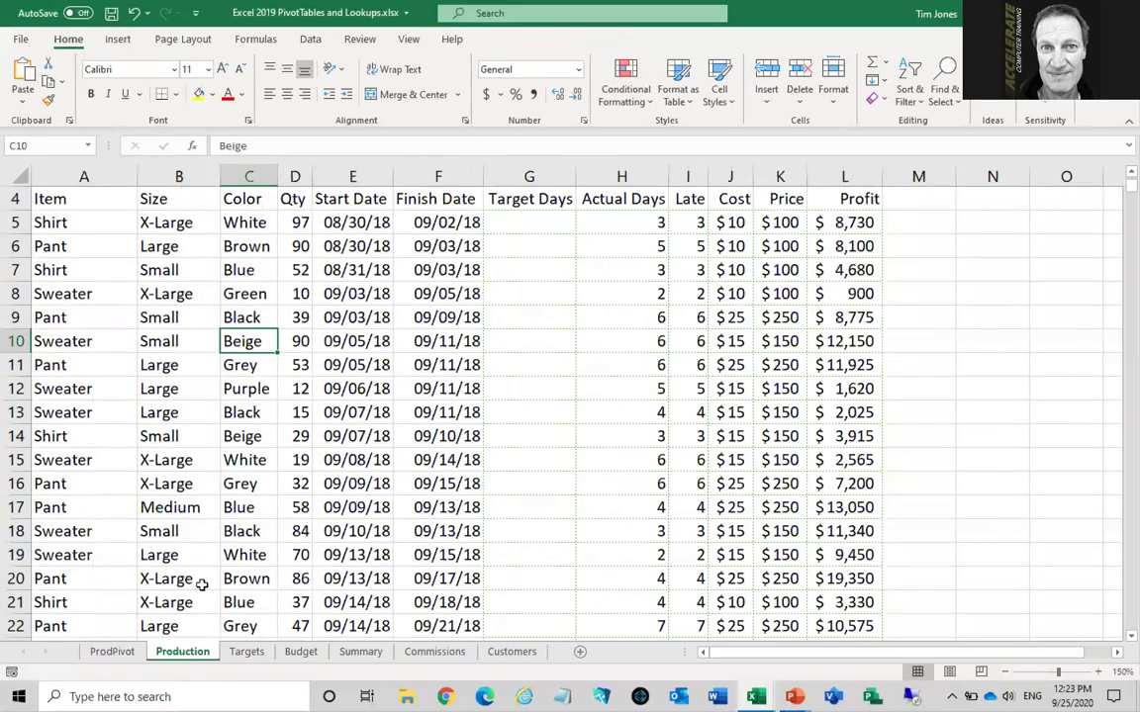
scroll(197, 380, "up", 1)
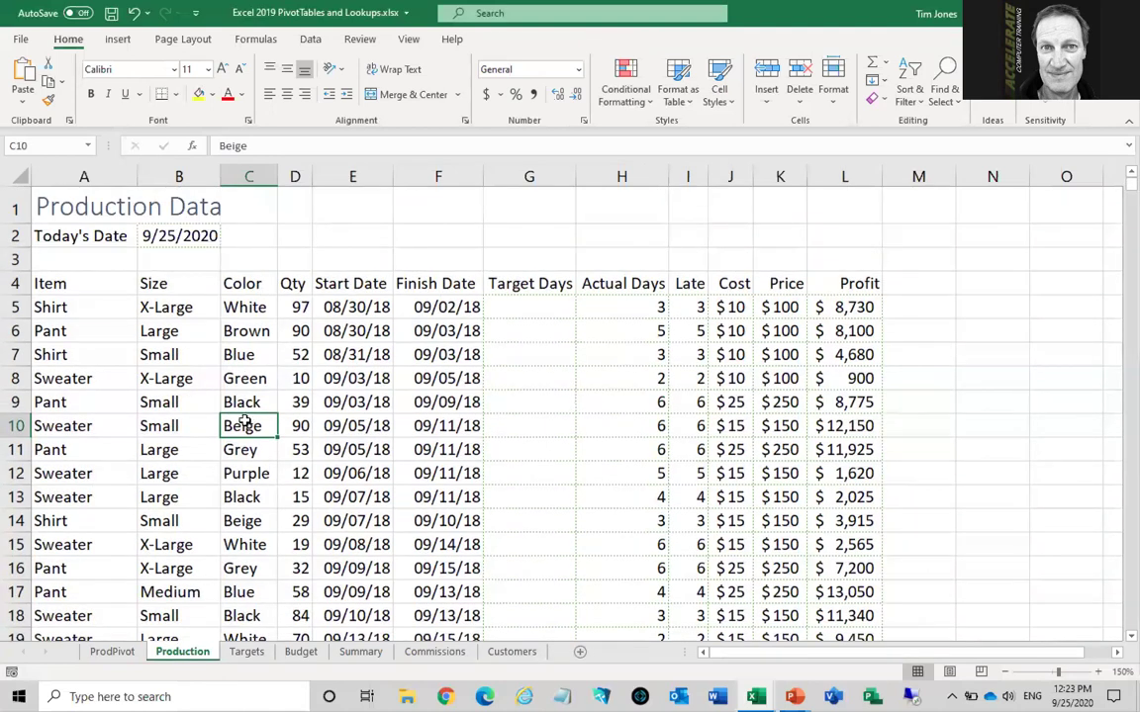
left_click(946, 104)
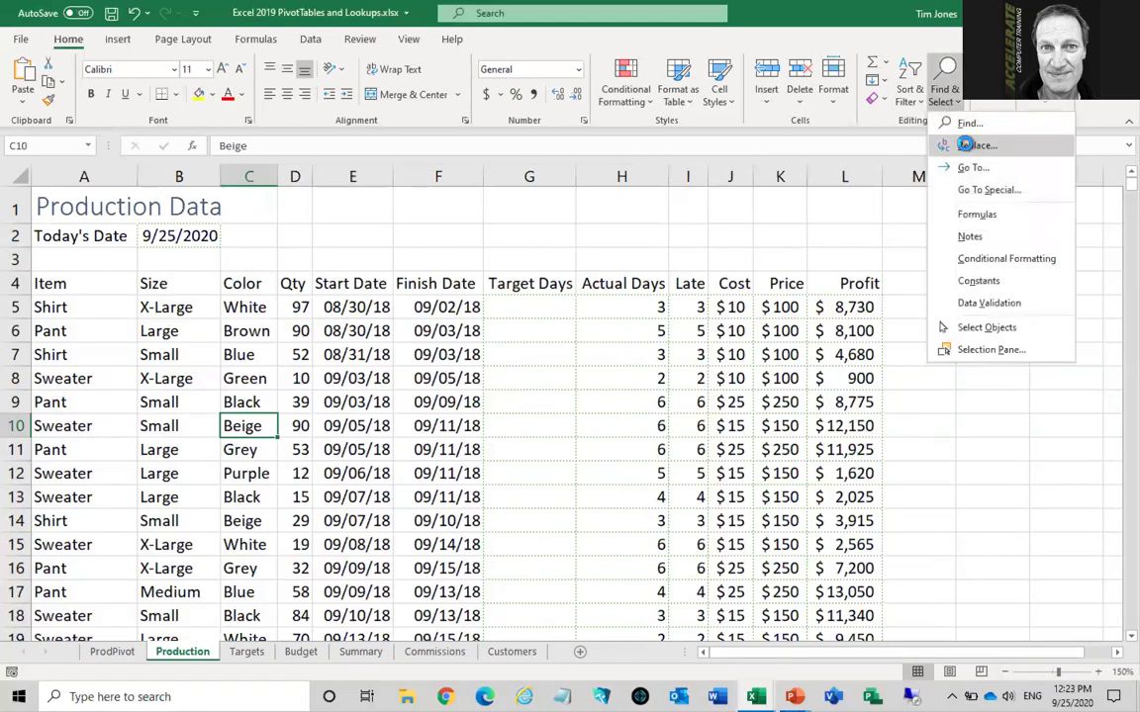
left_click(967, 146)
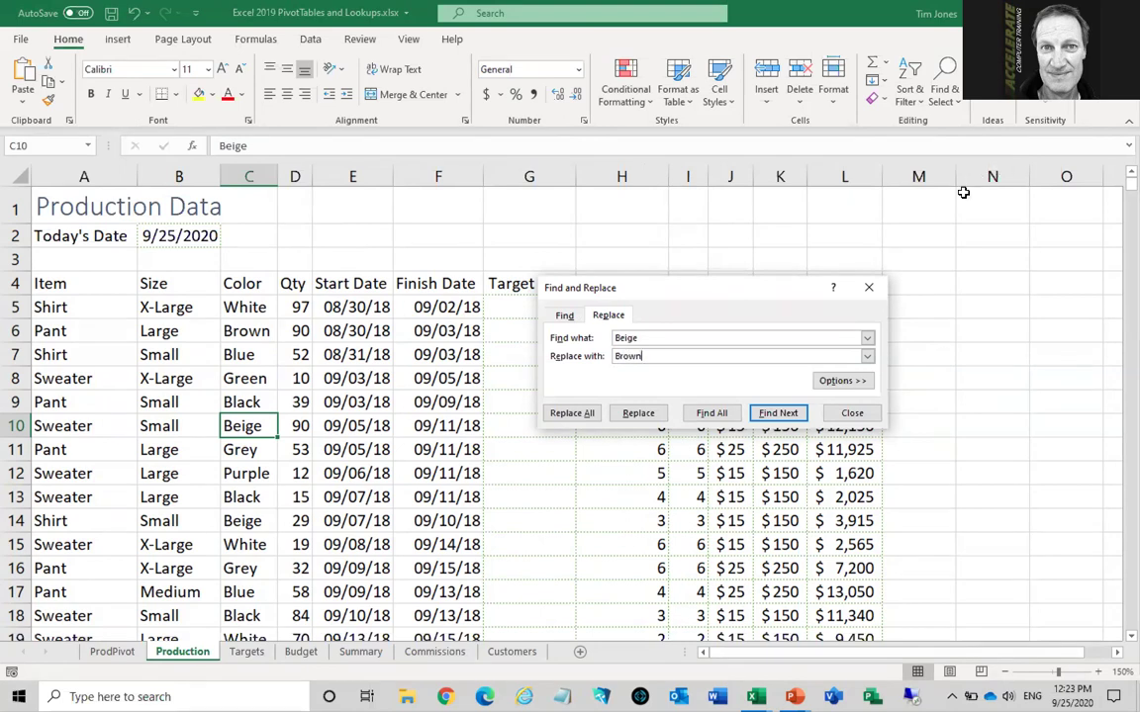
left_click(557, 413)
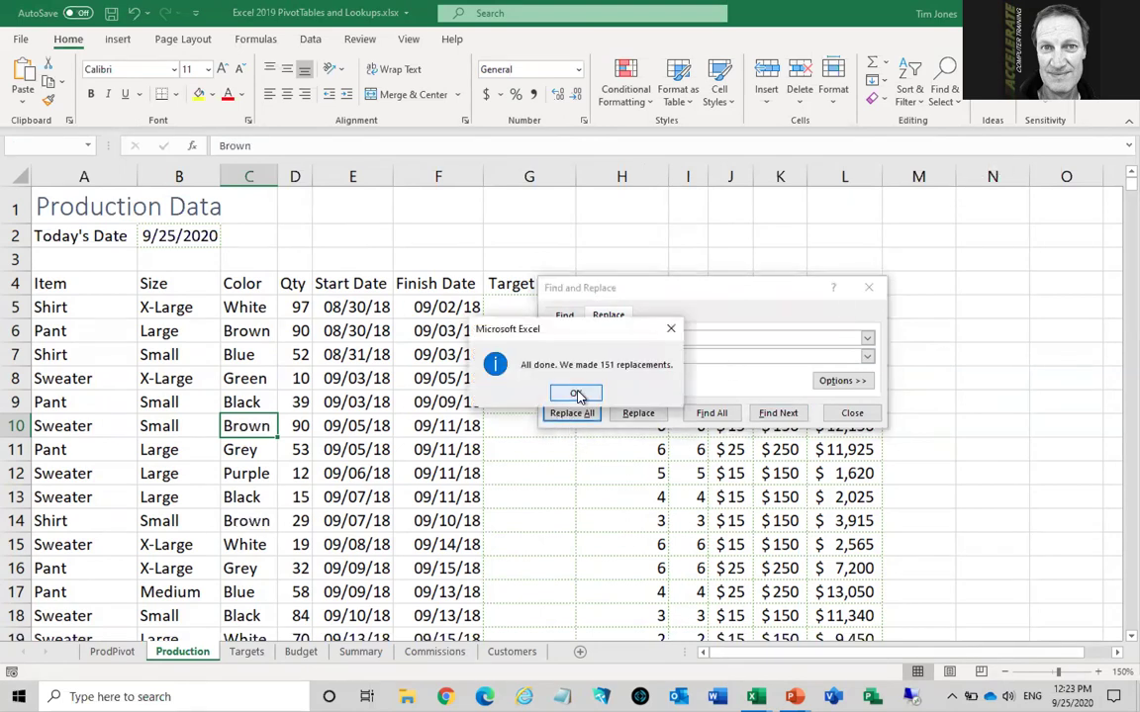
left_click(578, 396)
left_click(851, 413)
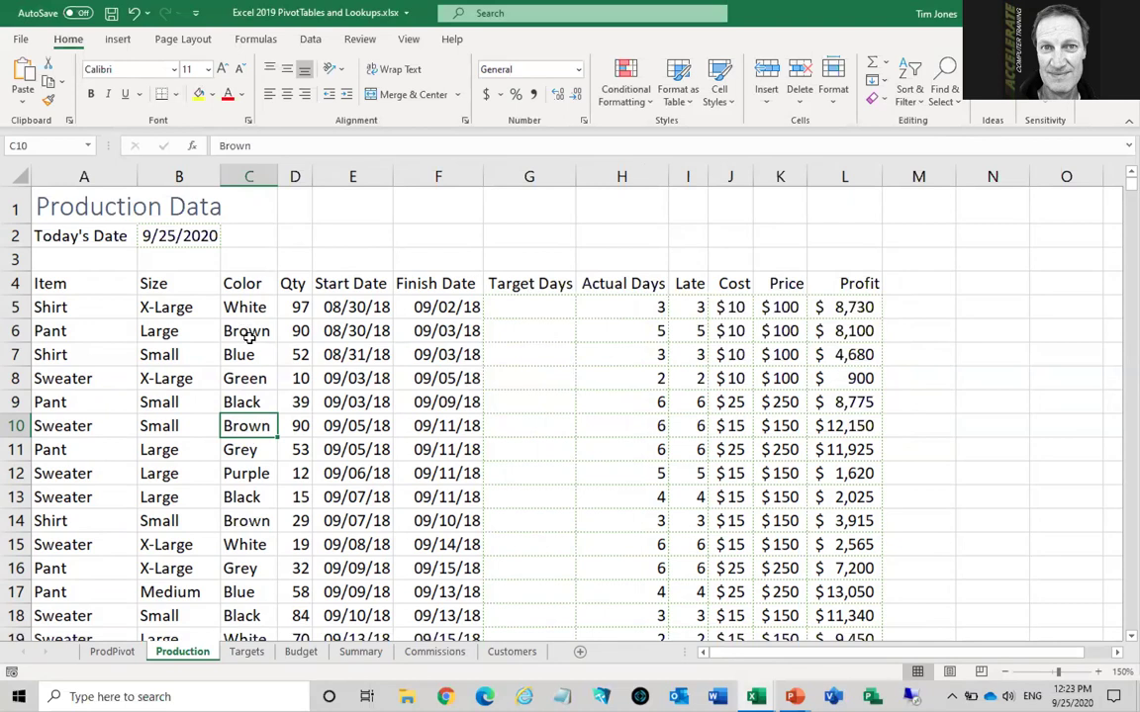
Refresh PivotTable1 on ProdPivot and check that Brown now totals 12995 Qty
left_click(112, 652)
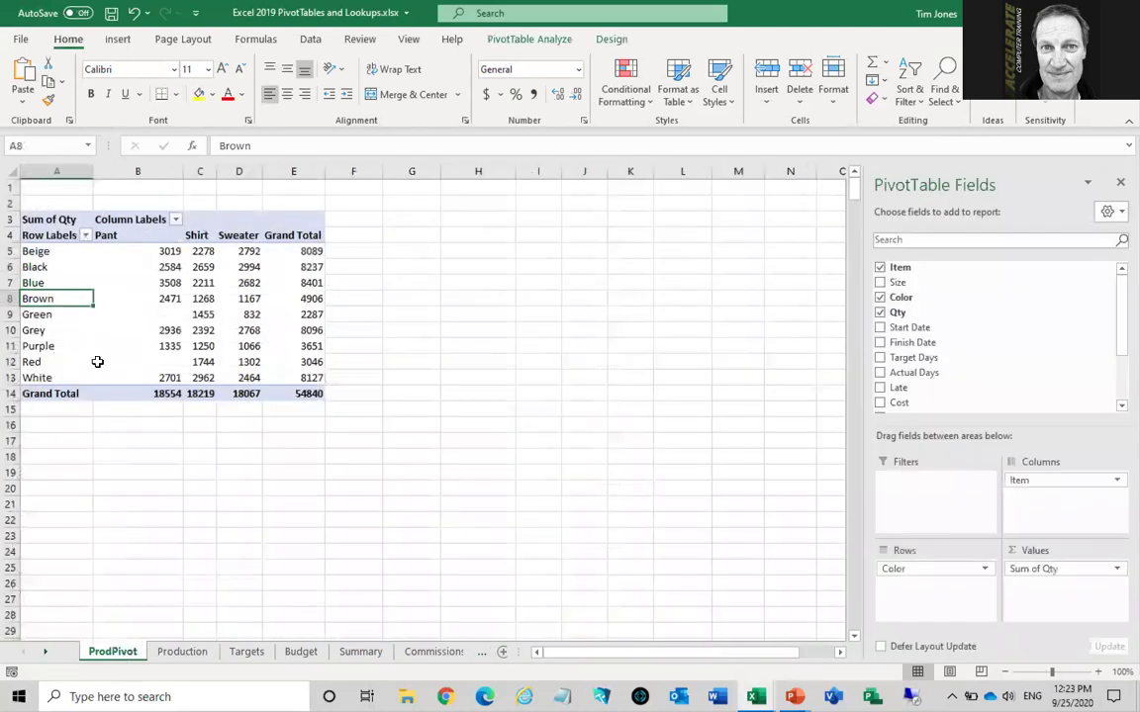
left_click(65, 251)
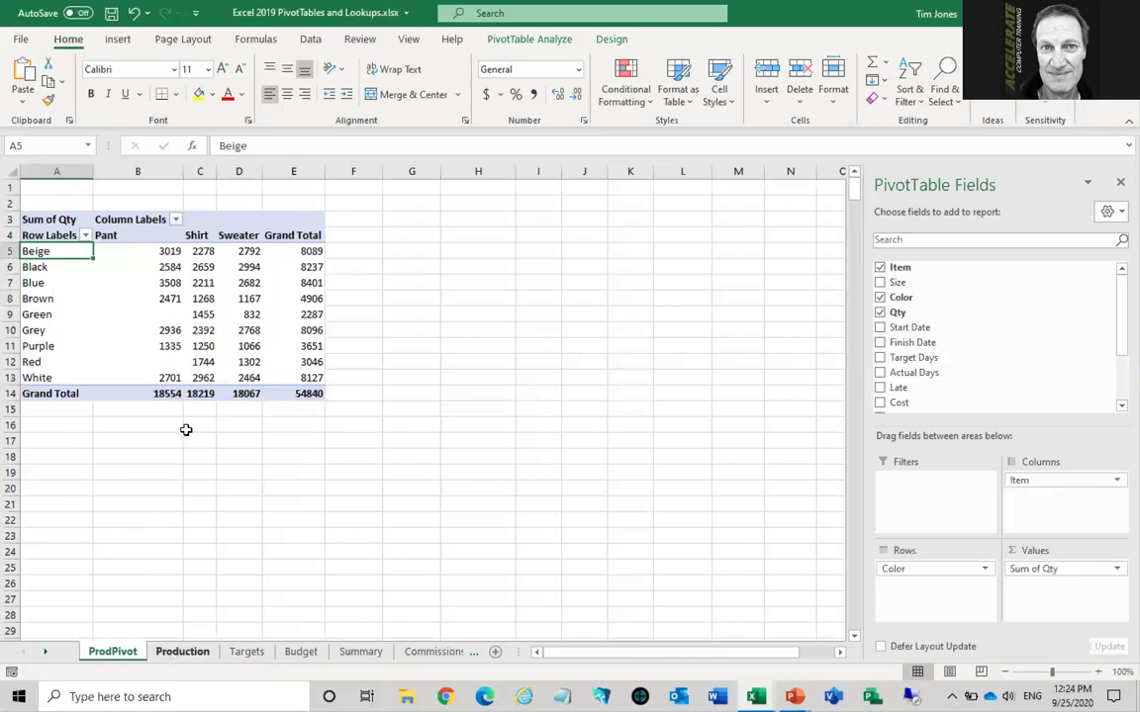
mouse_move(190, 367)
mouse_move(211, 314)
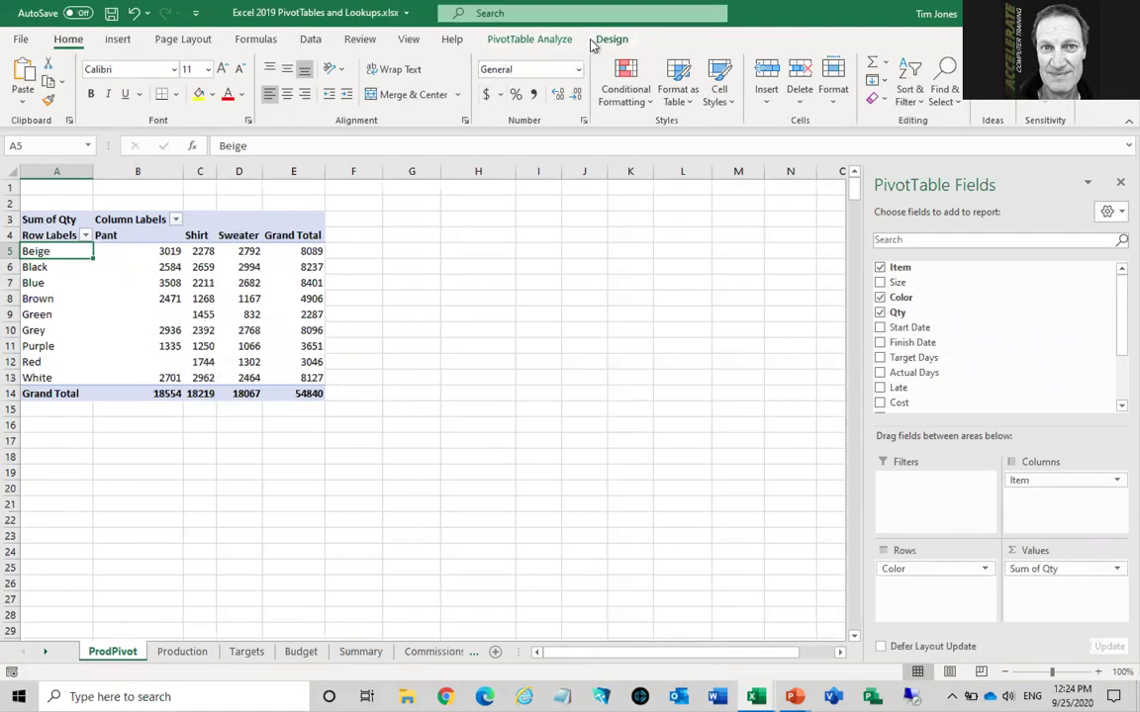
left_click(521, 40)
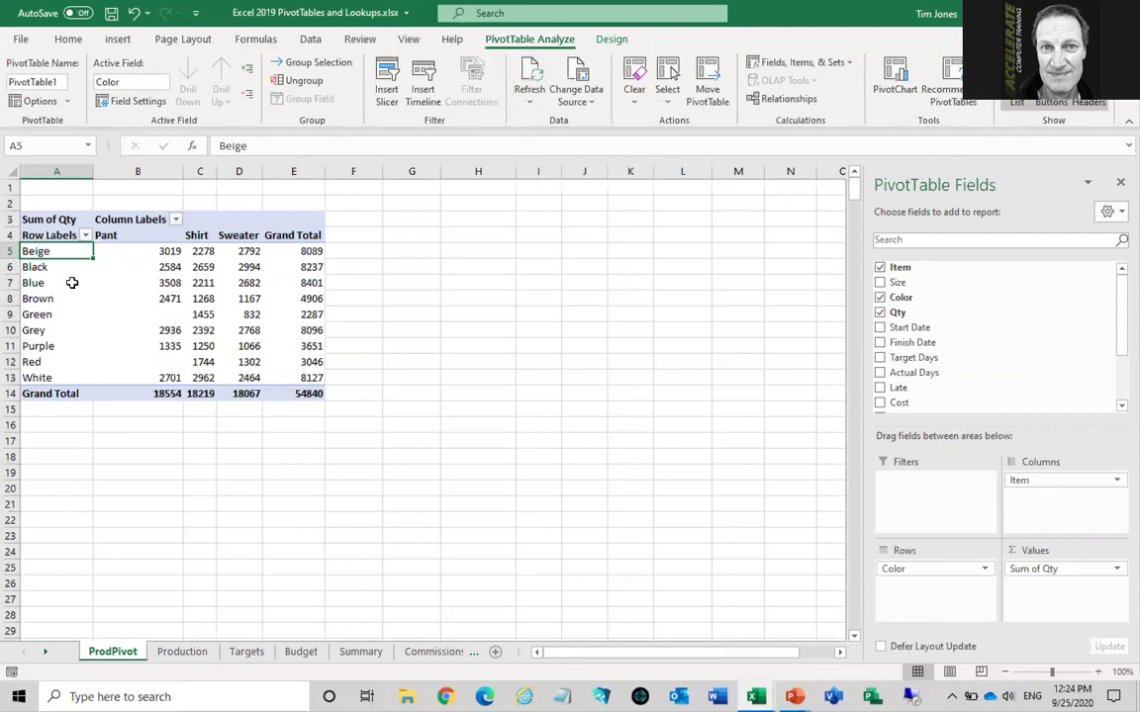
left_click_drag(145, 298, 294, 299)
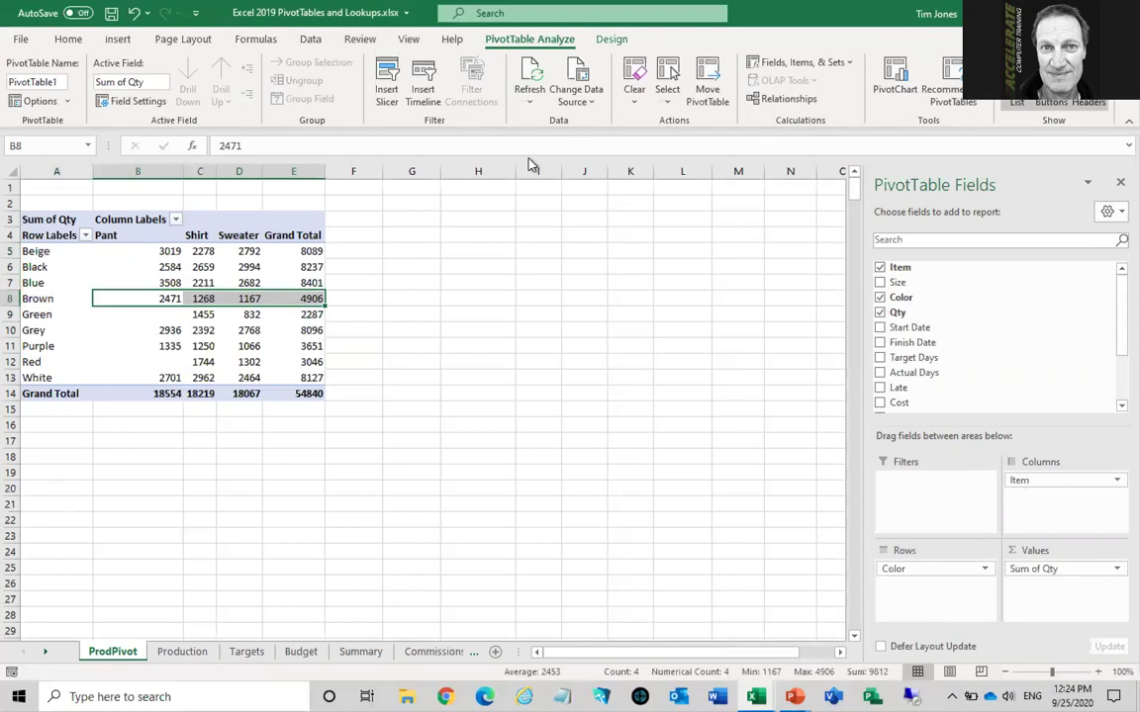
left_click(531, 69)
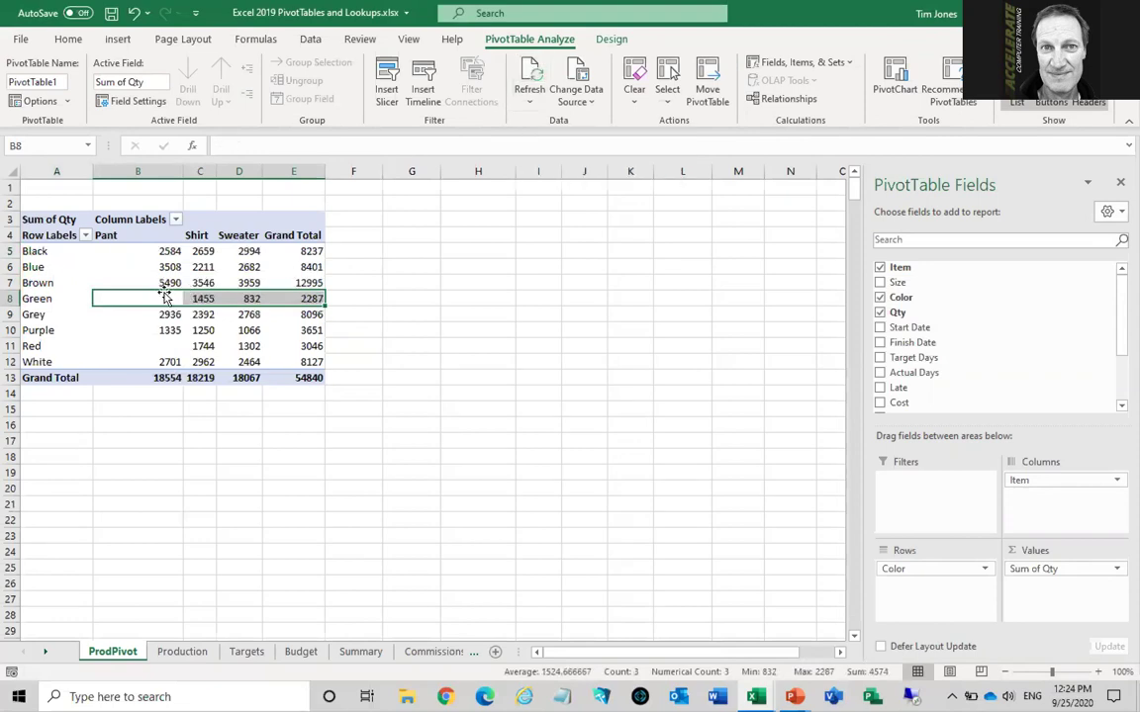
left_click_drag(162, 283, 297, 283)
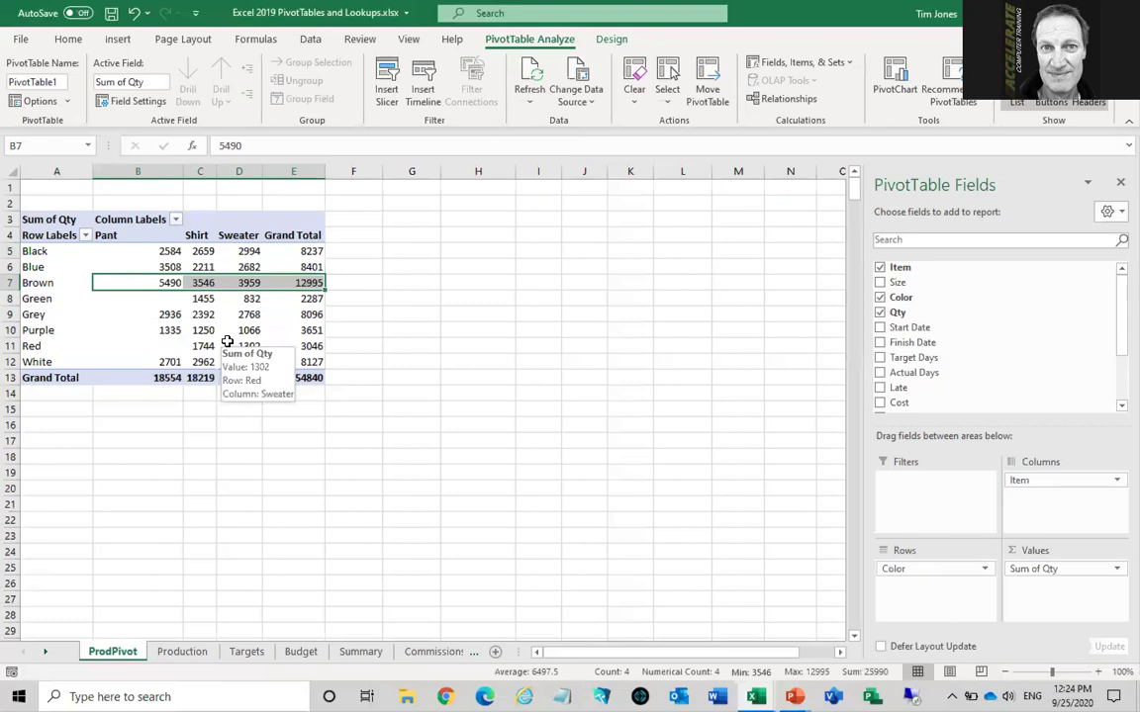
left_click(193, 298)
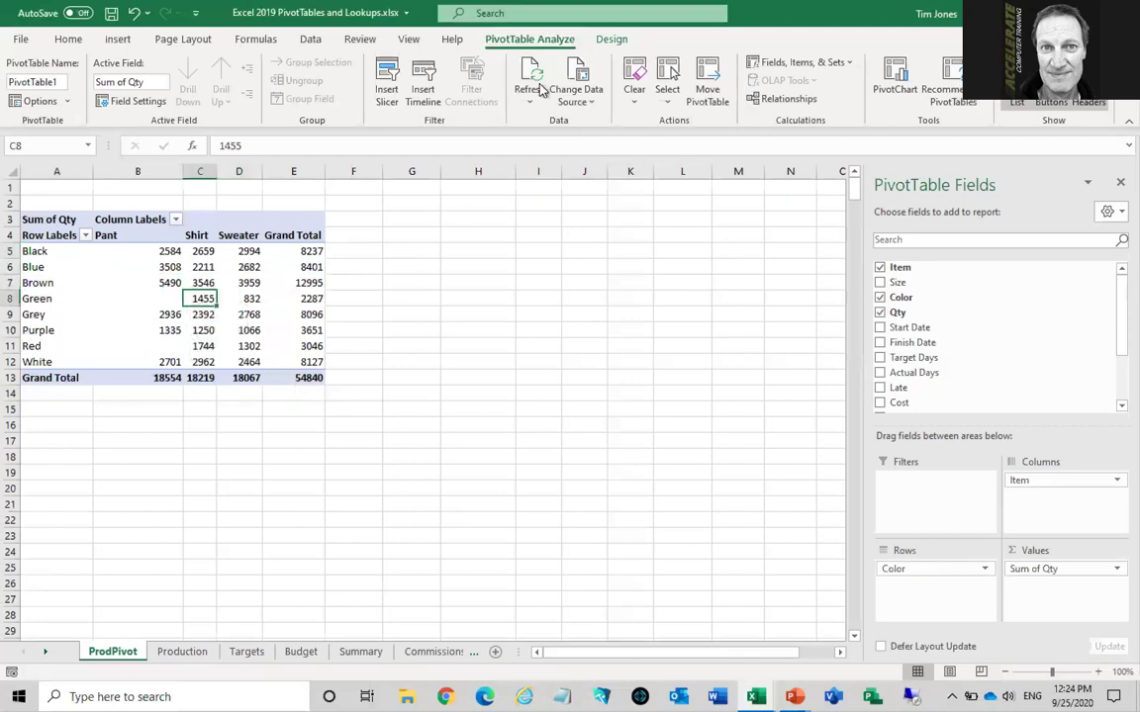
Insert a 3-D Stacked Column PivotChart of Sum of Qty from the ProdPivot PivotTable
left_click(895, 77)
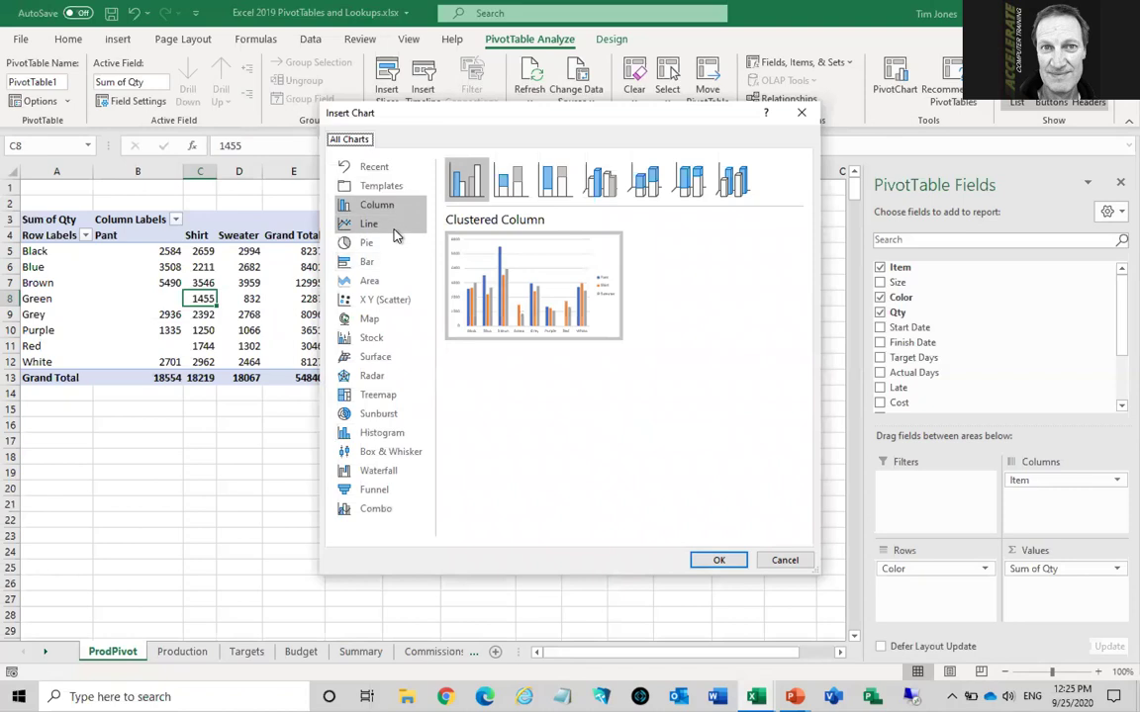
left_click(649, 186)
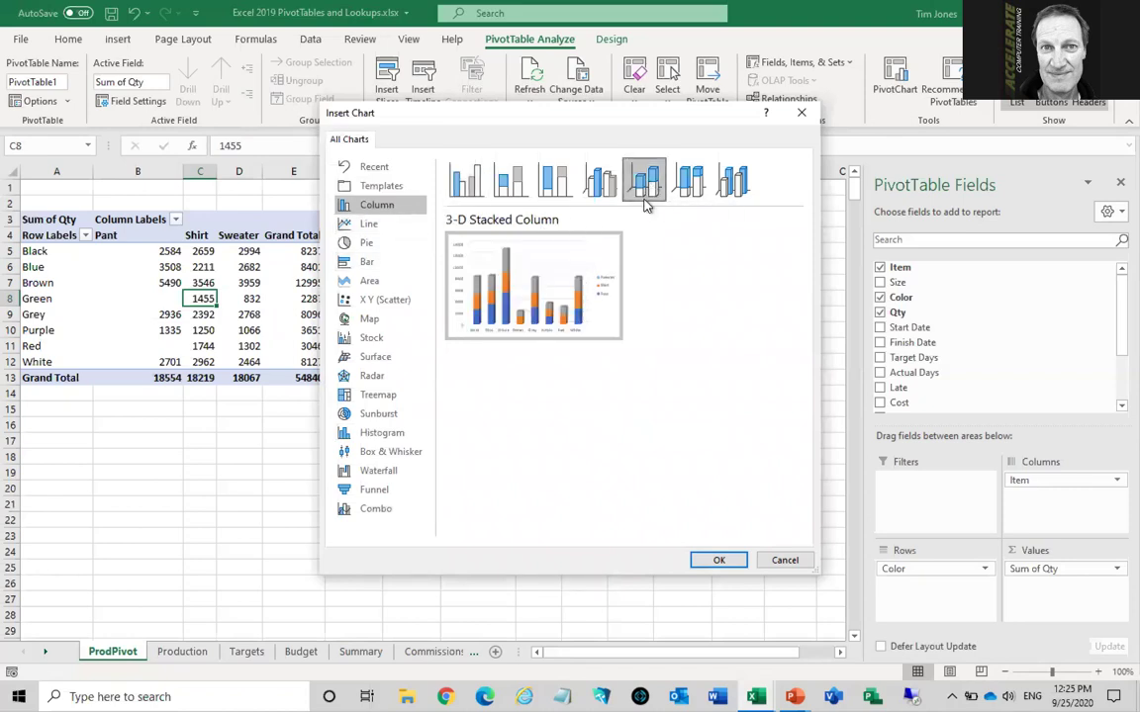
left_click(719, 562)
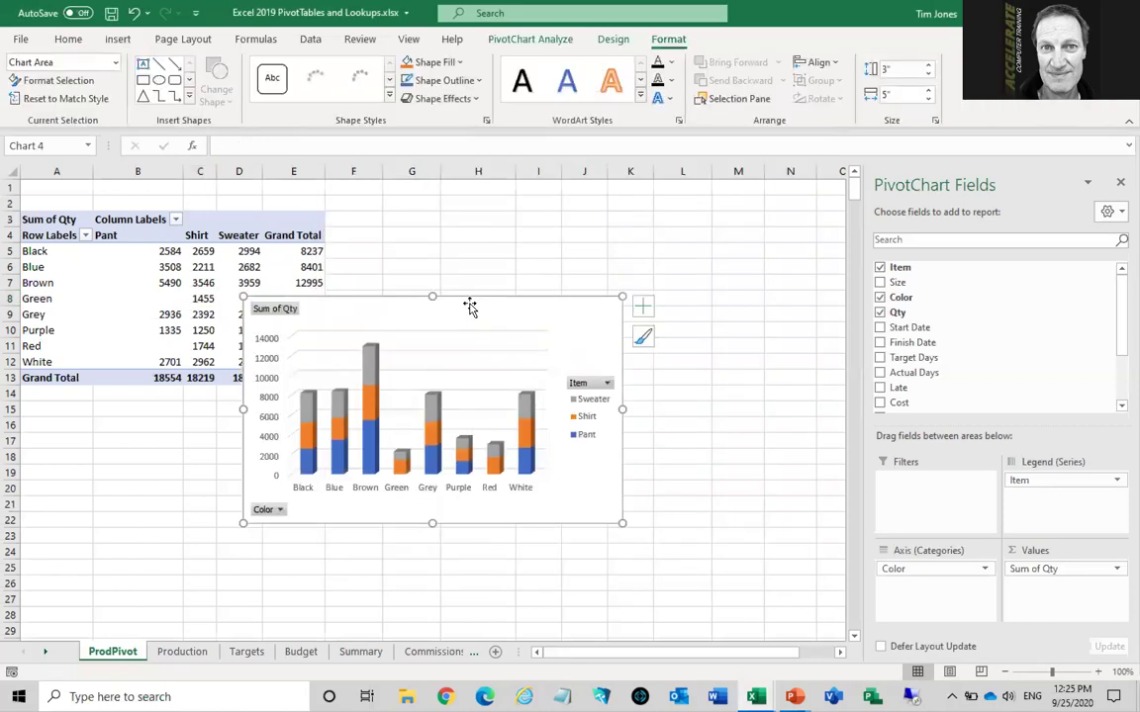
Move the chart beside the table, with Item on the axis and Color as stacked series
left_click_drag(493, 298, 570, 213)
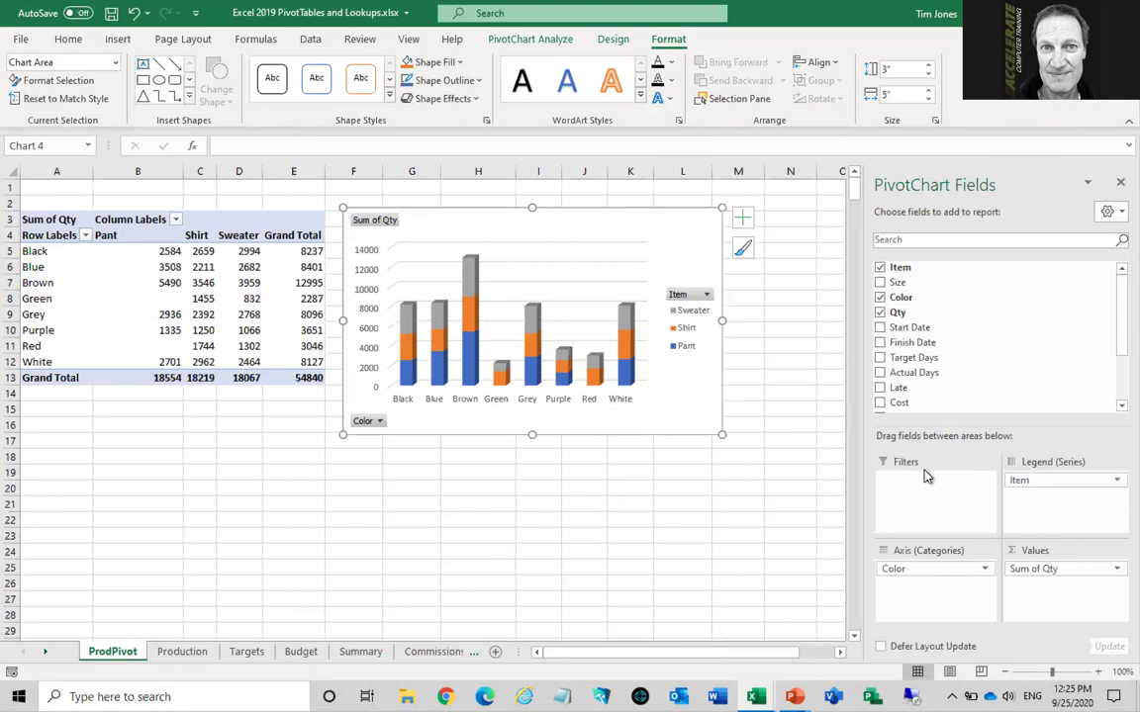
left_click_drag(1032, 482, 909, 585)
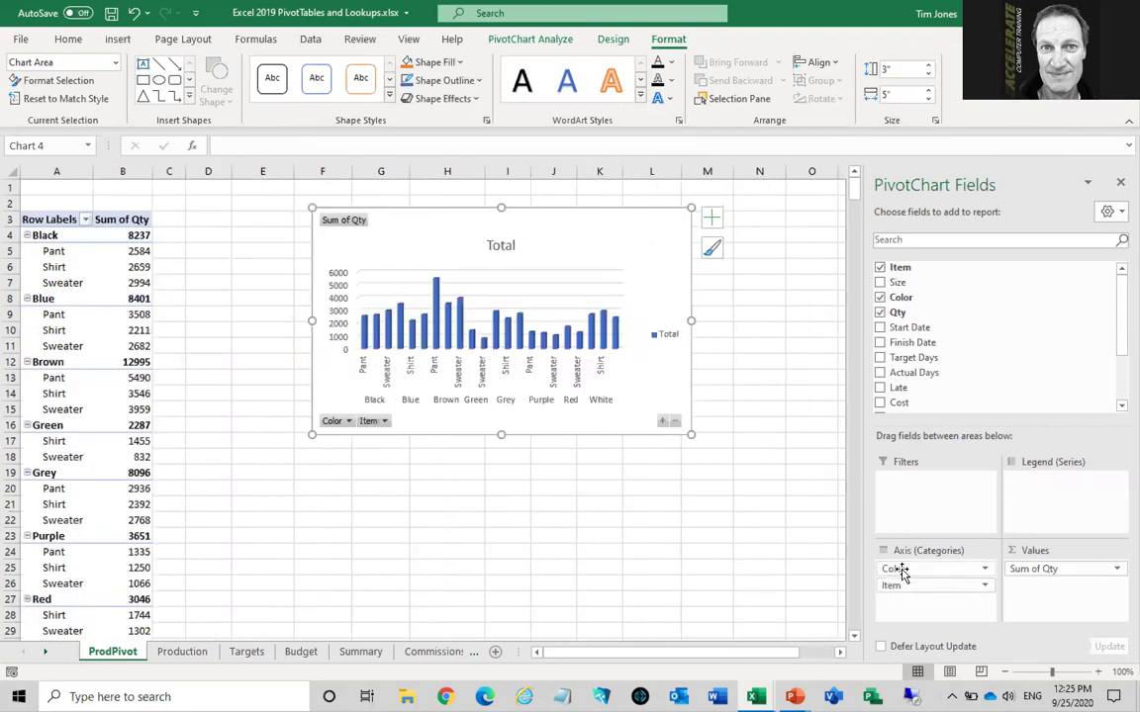
left_click_drag(1039, 500, 1038, 494)
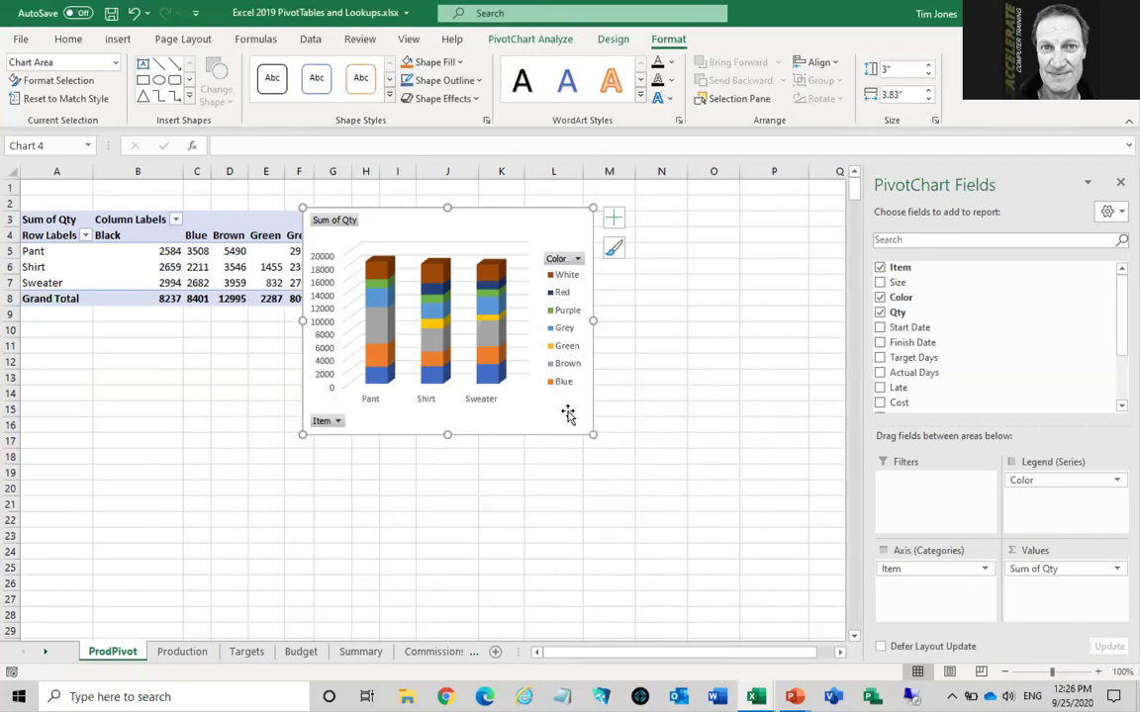
left_click_drag(491, 218, 690, 222)
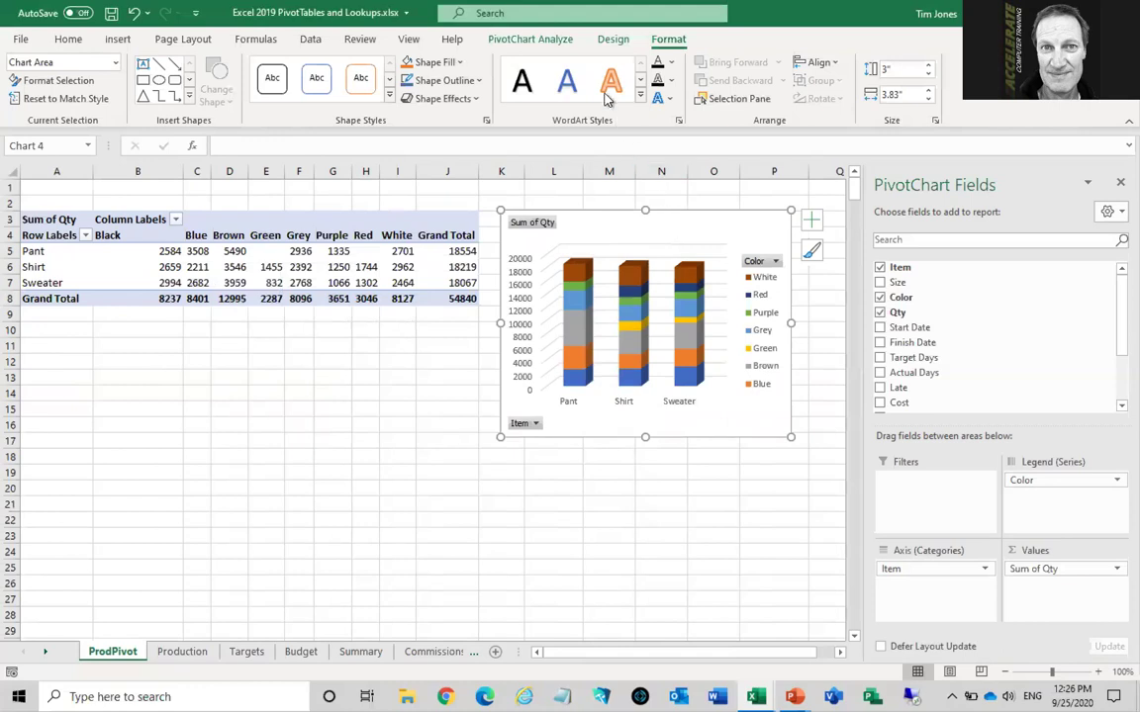
Give the PivotChart a chart title style, then the hatched-pattern chart style
left_click(614, 39)
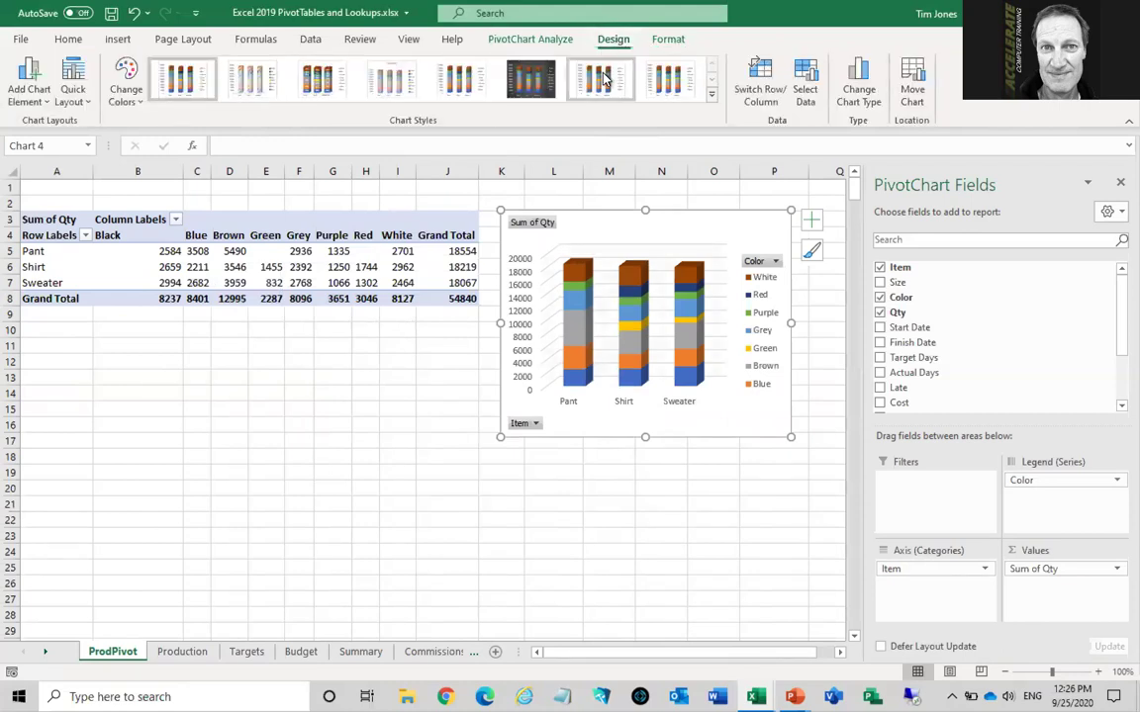
left_click(393, 83)
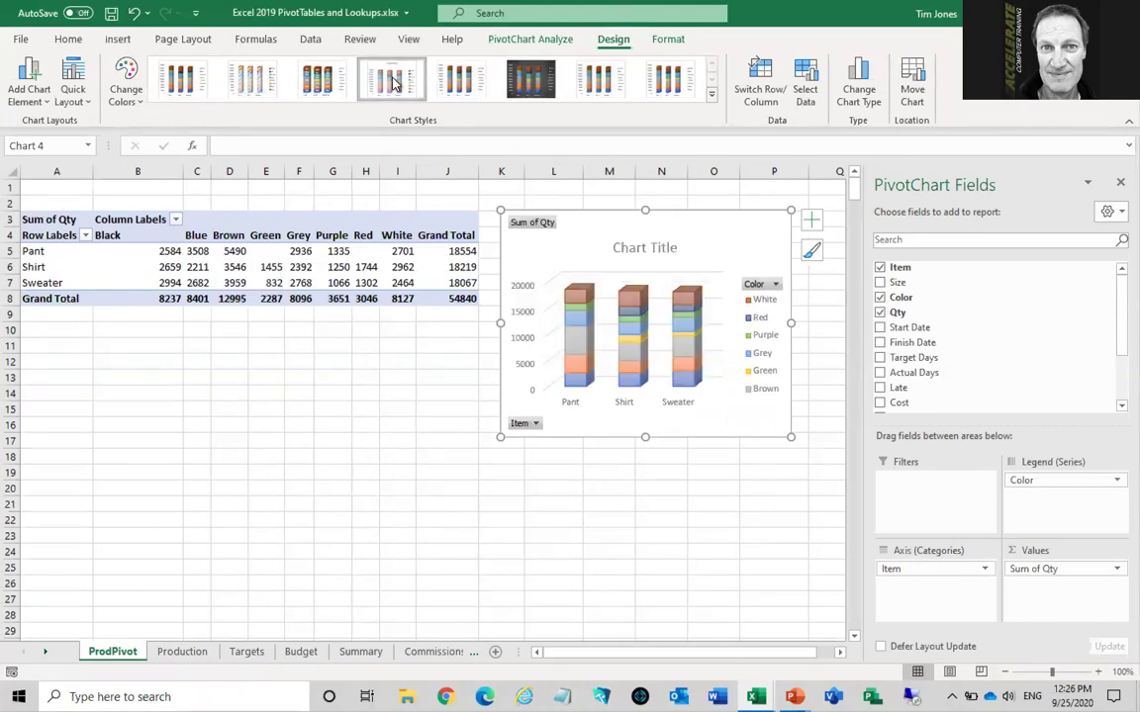
left_click(254, 81)
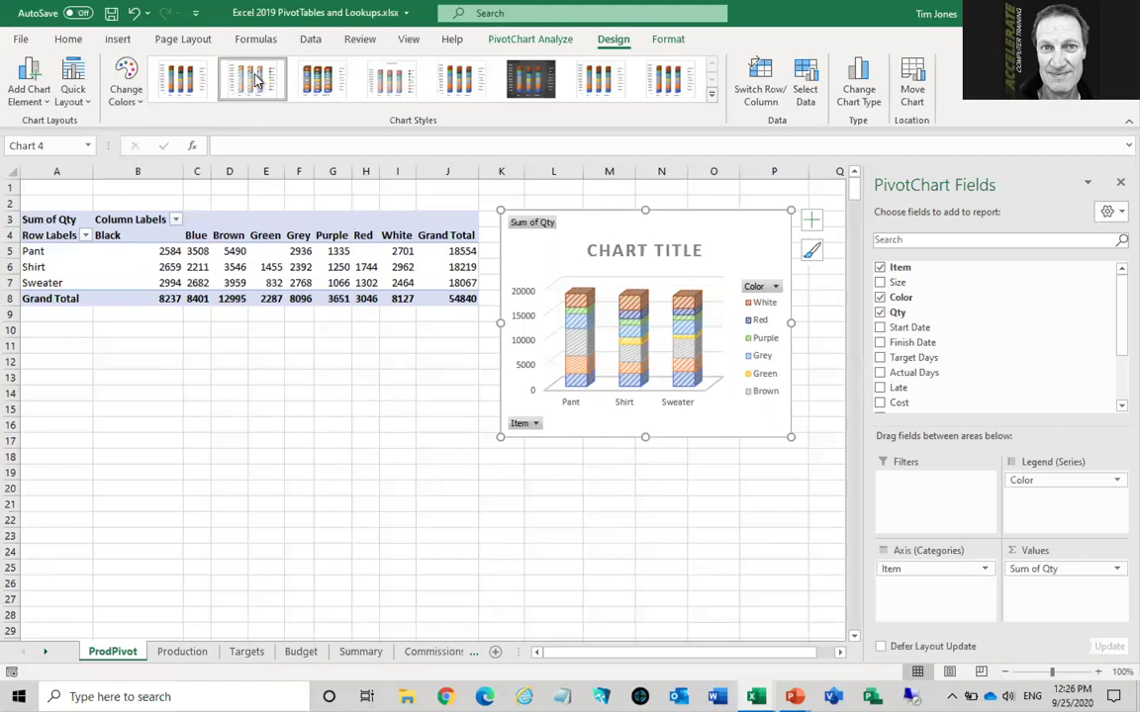
Return to the slide show and advance to Multiple Tables of Source Data, revealing Travel Bookings and Travel Agents
key("alt+Tab")
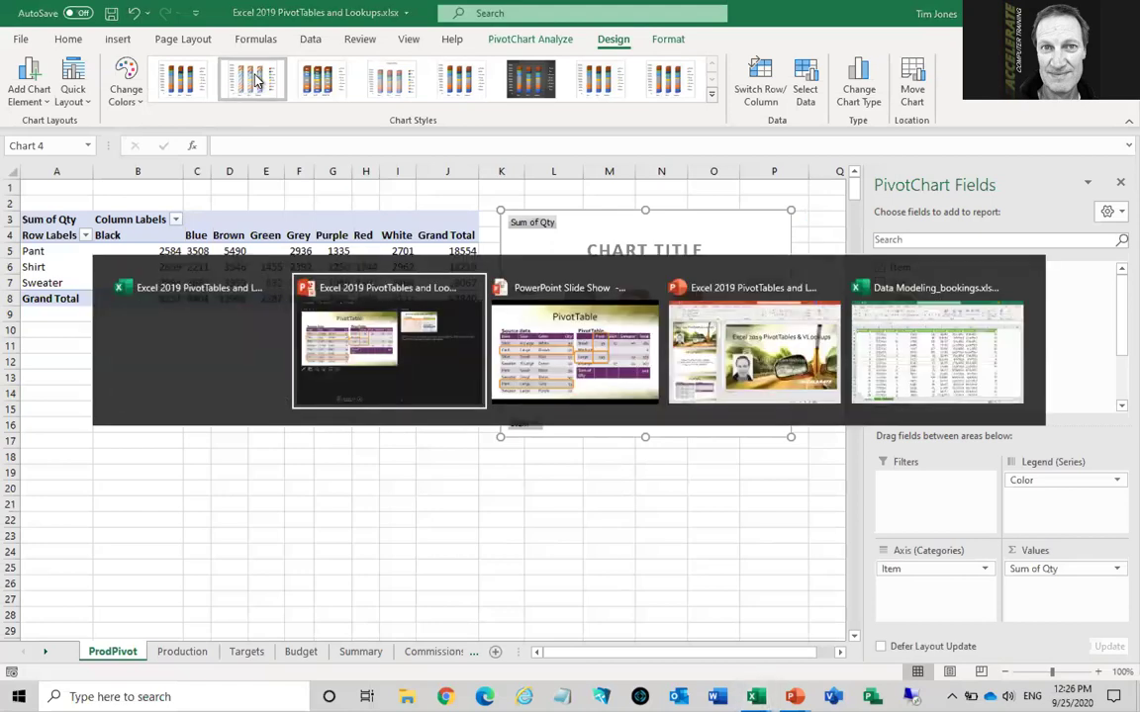
key("alt+Tab")
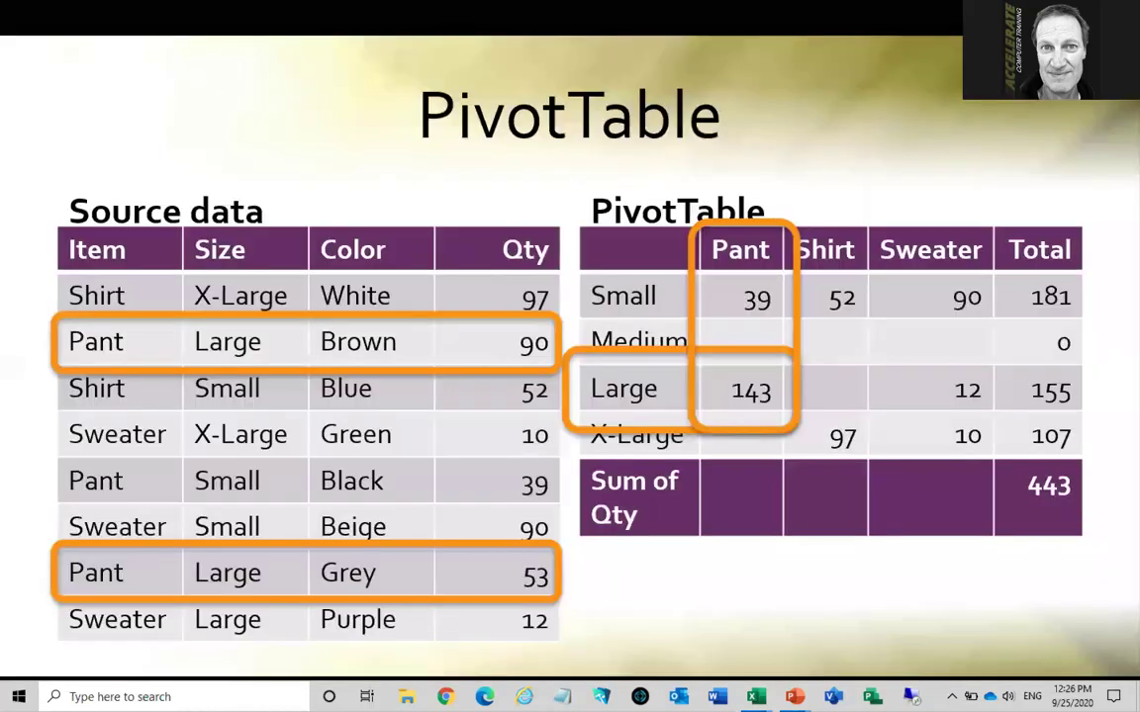
key("Right")
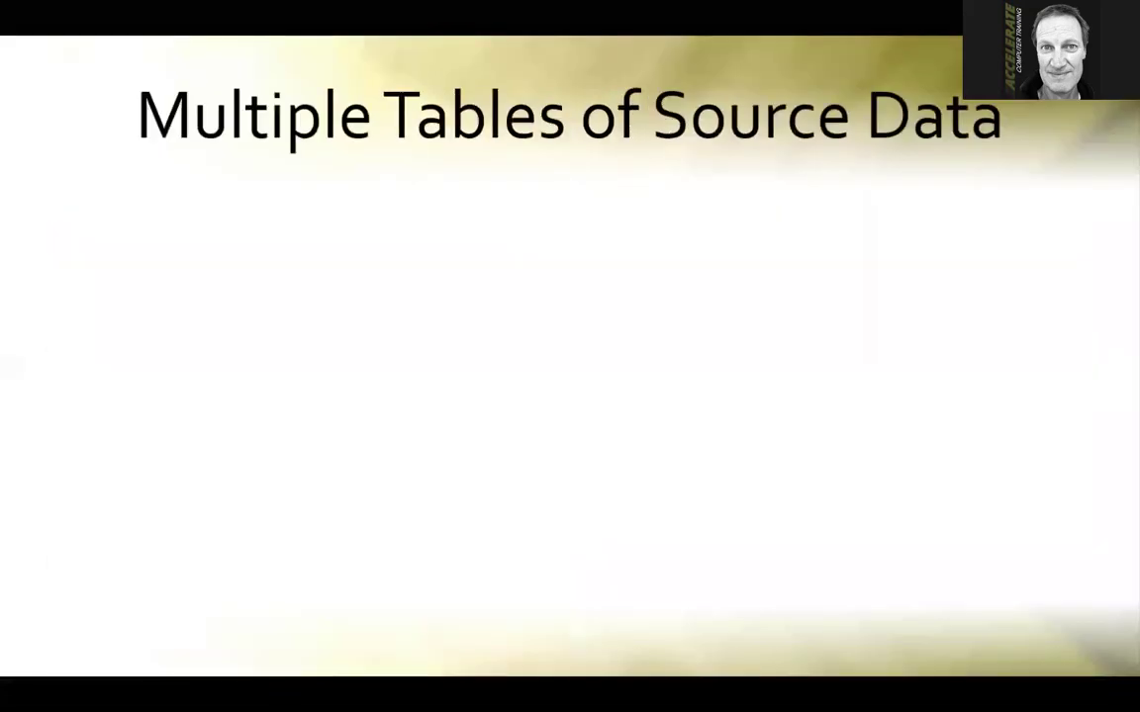
key("Right")
key("Right")
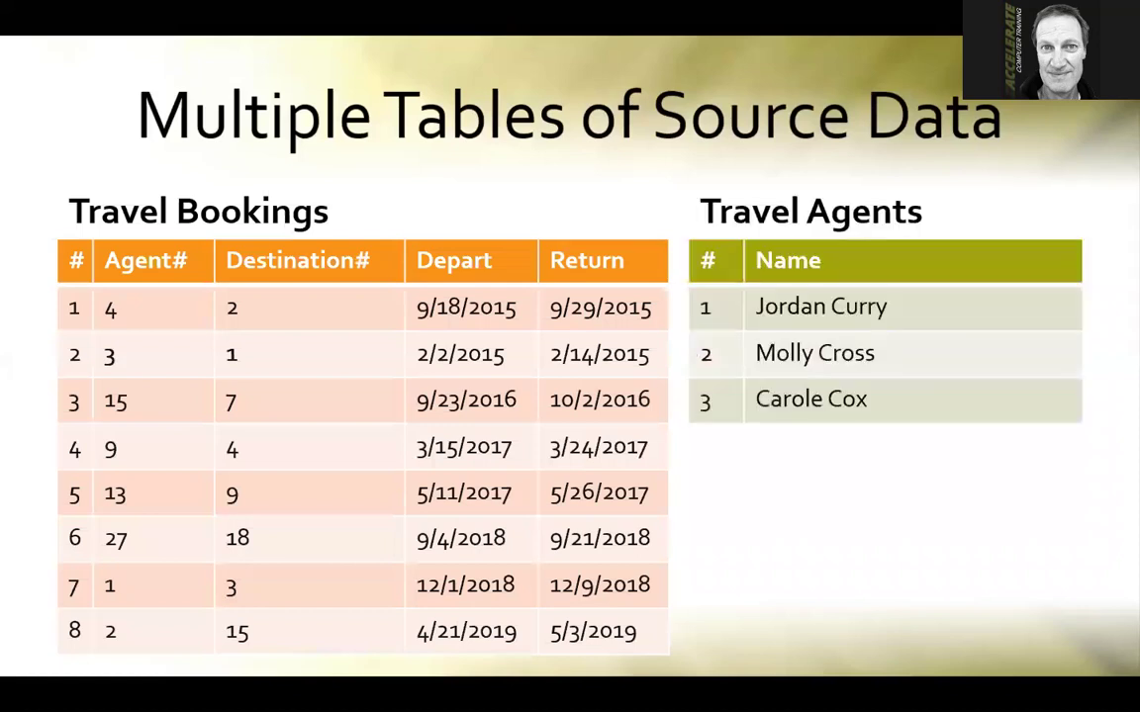
key("Right")
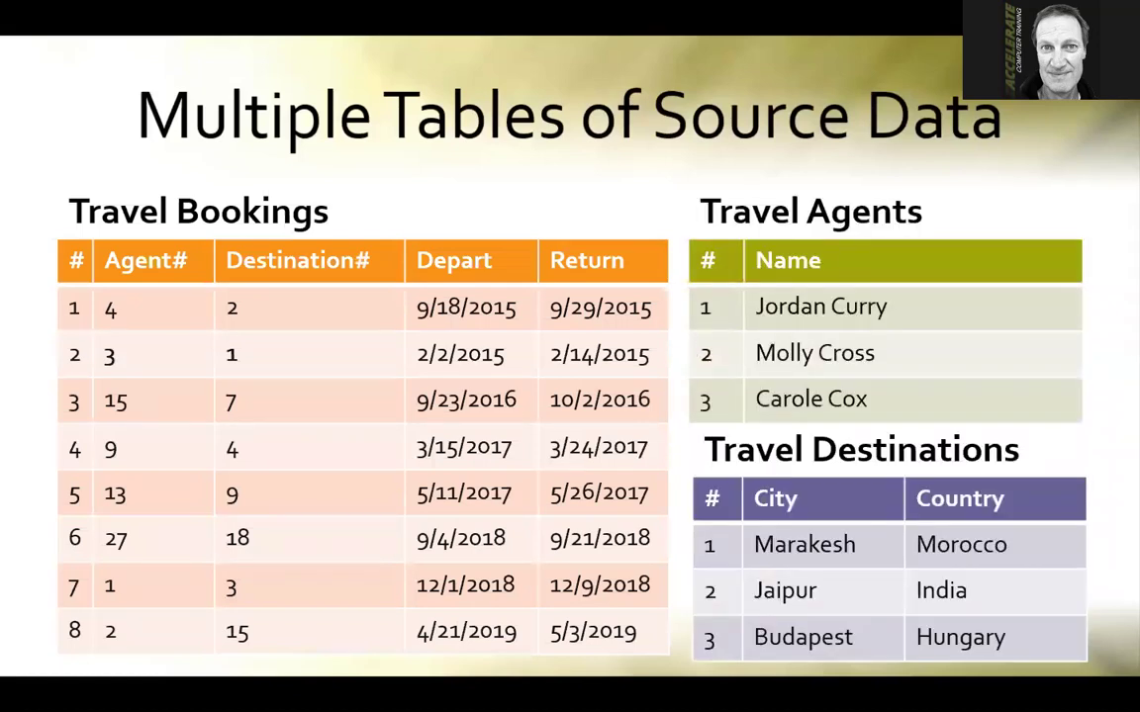
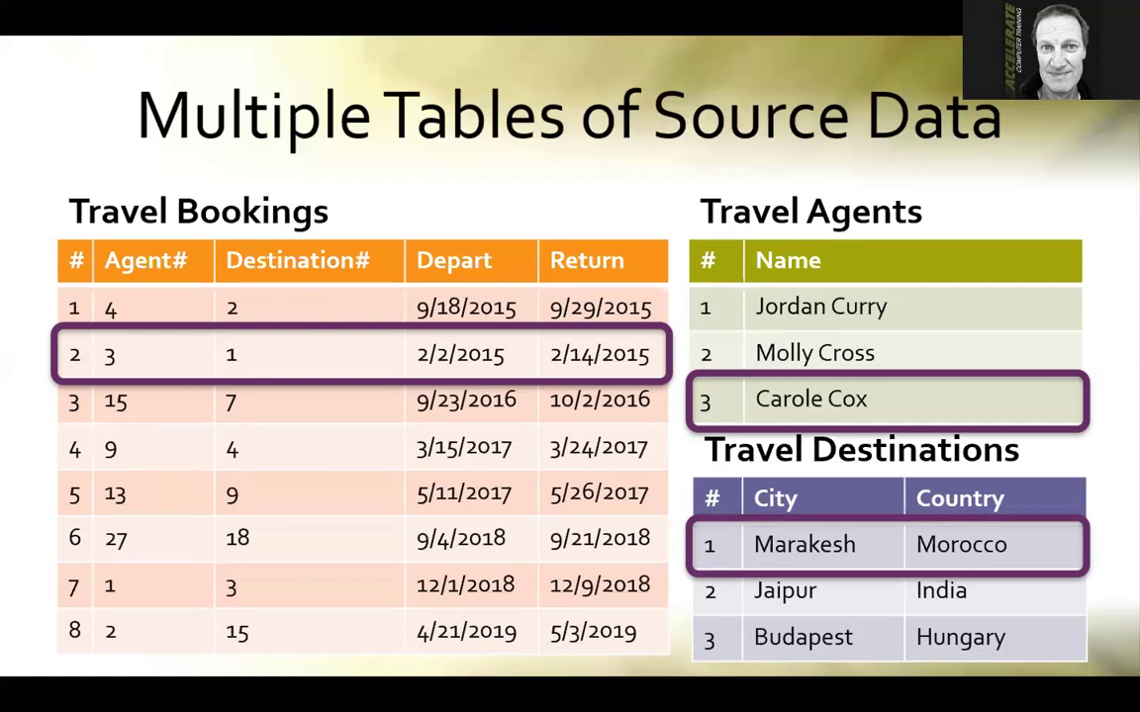
Show the Data Model slide's bullets on Mac versions, relating tables and adding imported tables
key("Right")
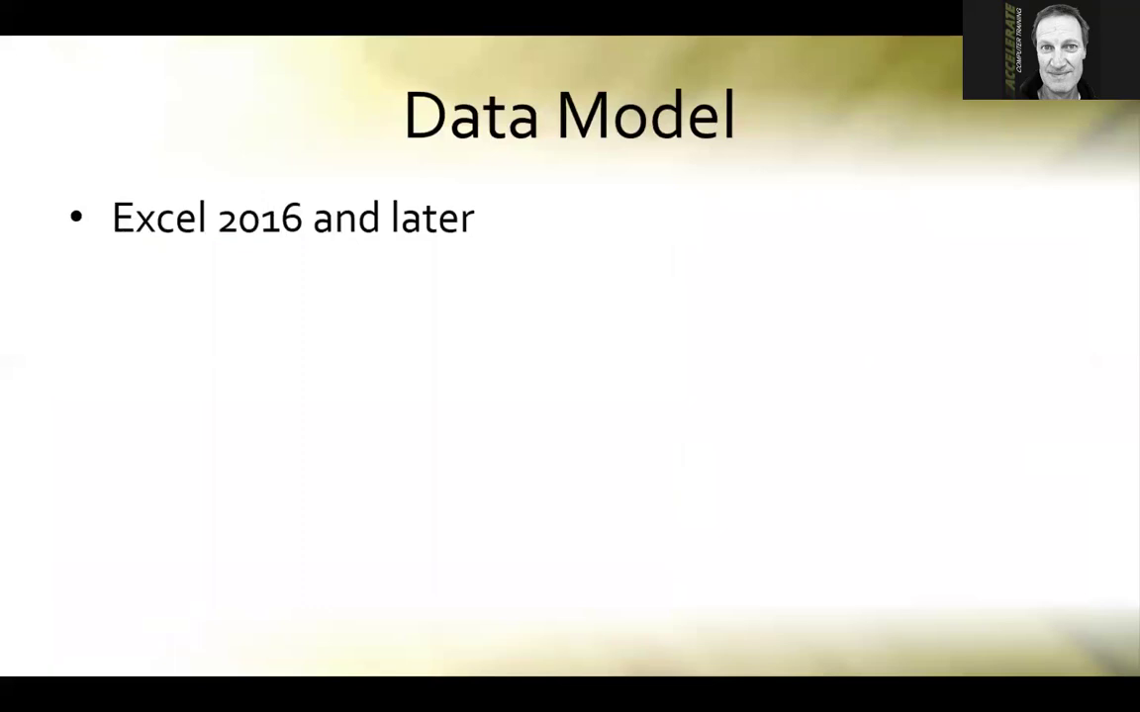
key("Right")
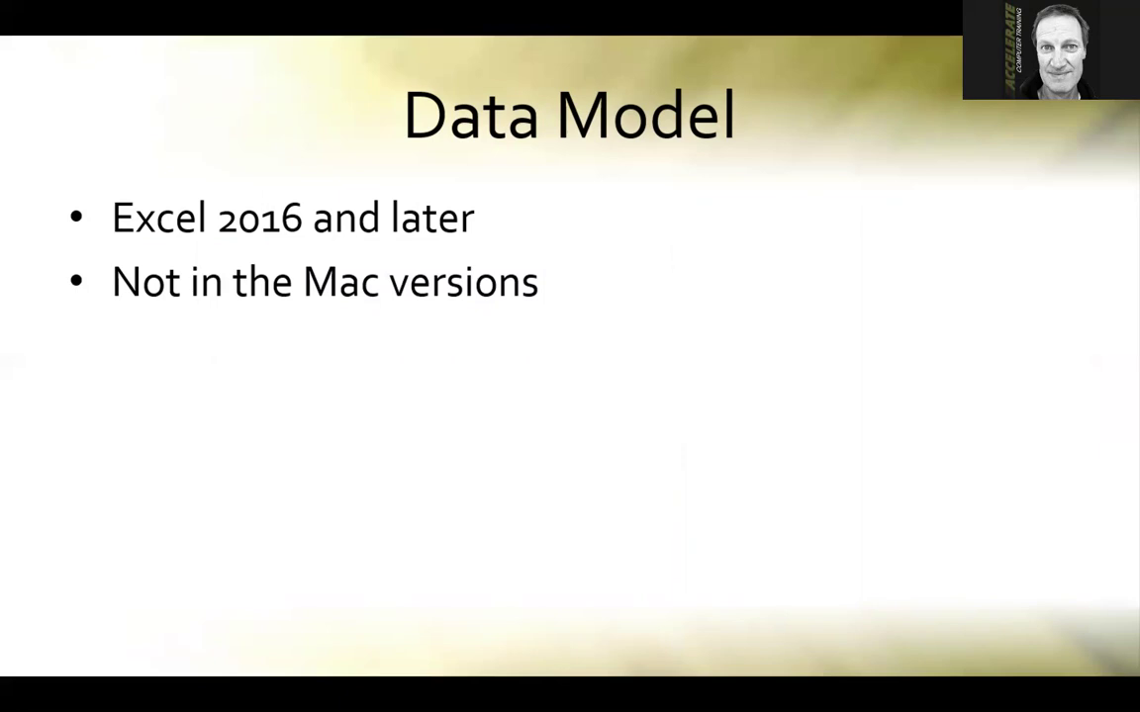
key("Right")
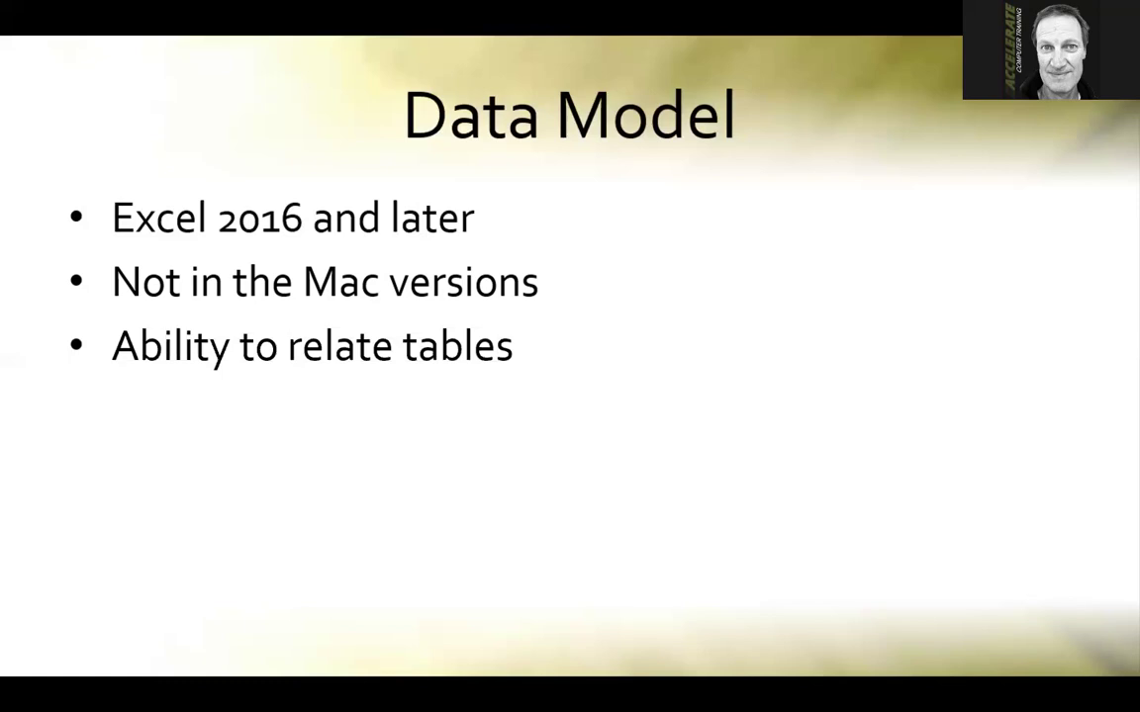
key("Right")
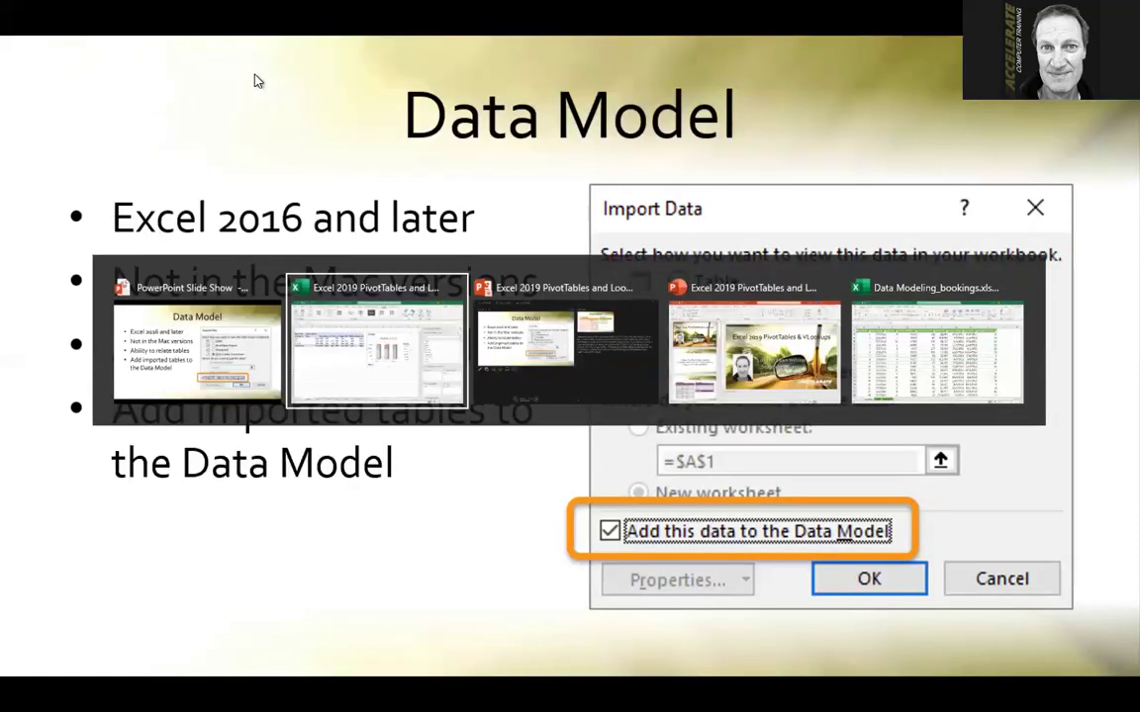
Switch to the bookings workbook and look over the Agents, Destinations and Bookings sheets
key("alt+Tab")
key("alt+Tab")
key("alt+Tab")
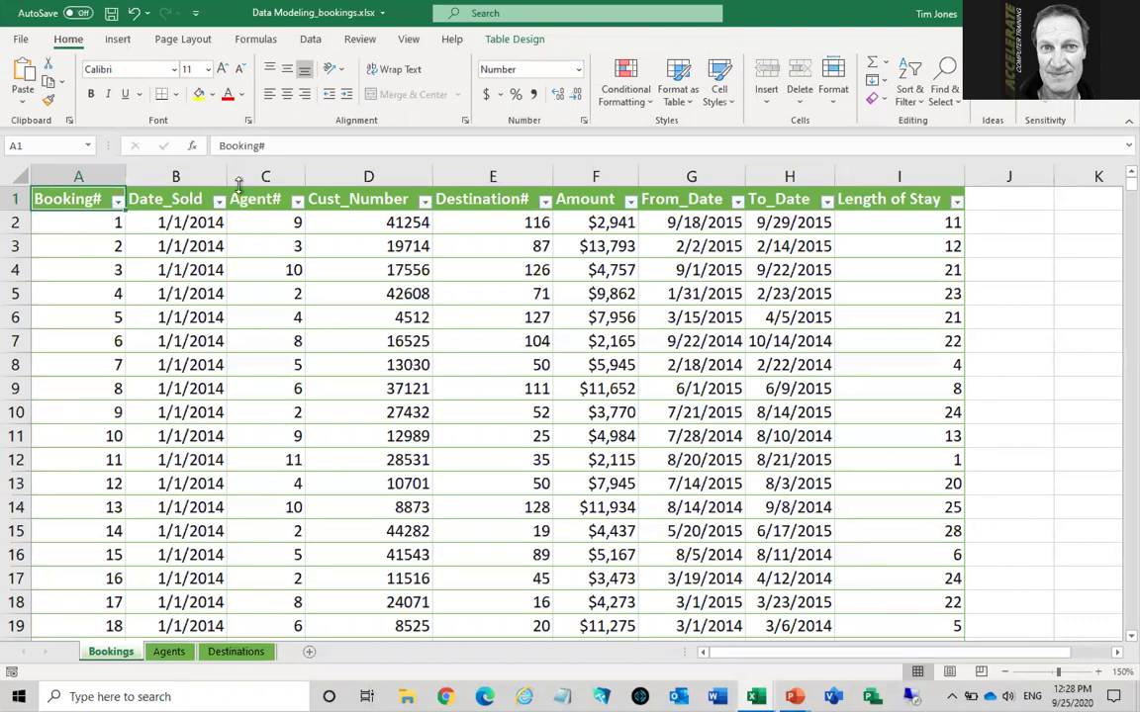
left_click(170, 652)
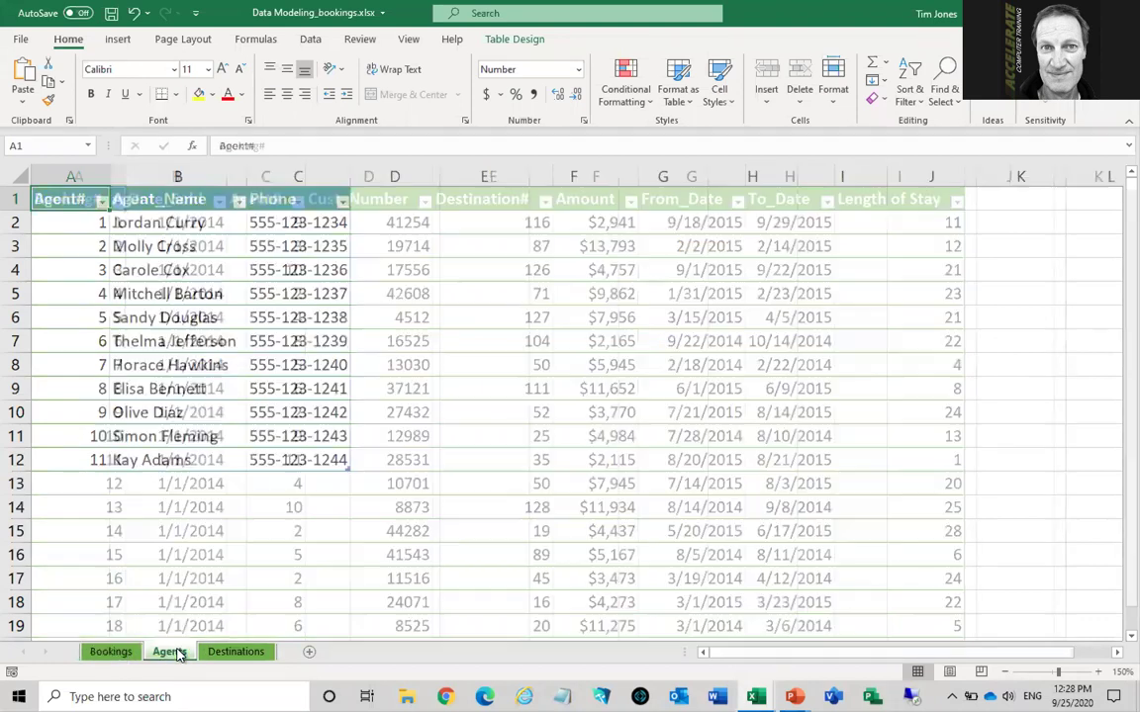
left_click(234, 655)
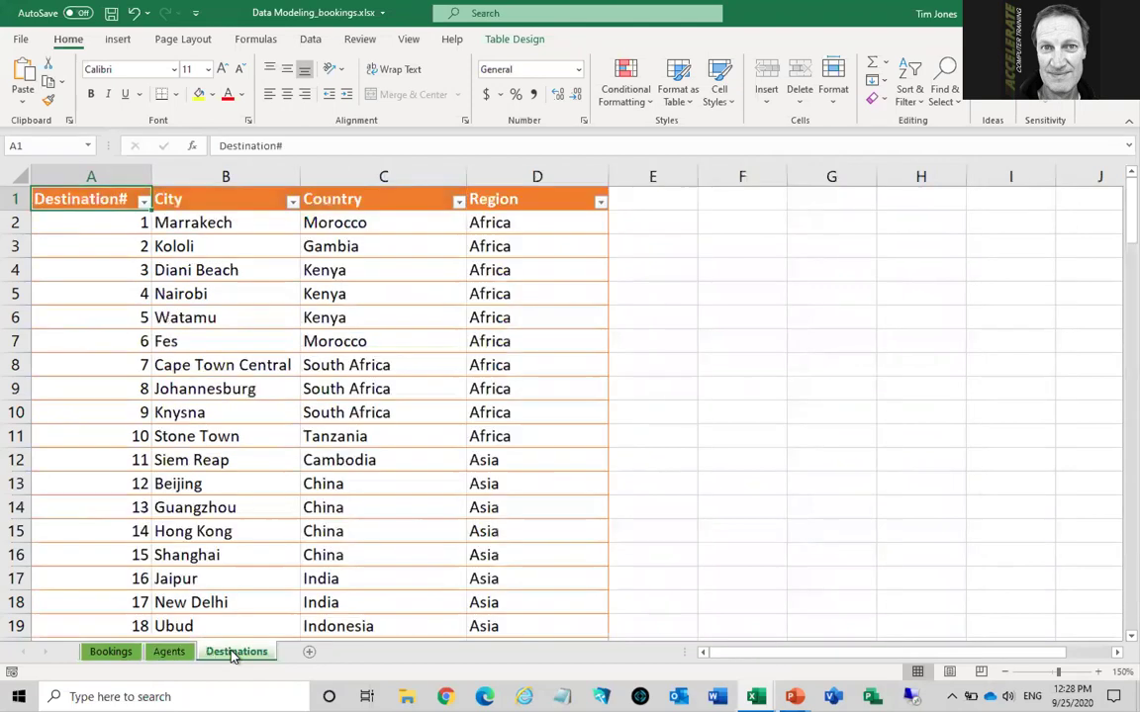
left_click(111, 654)
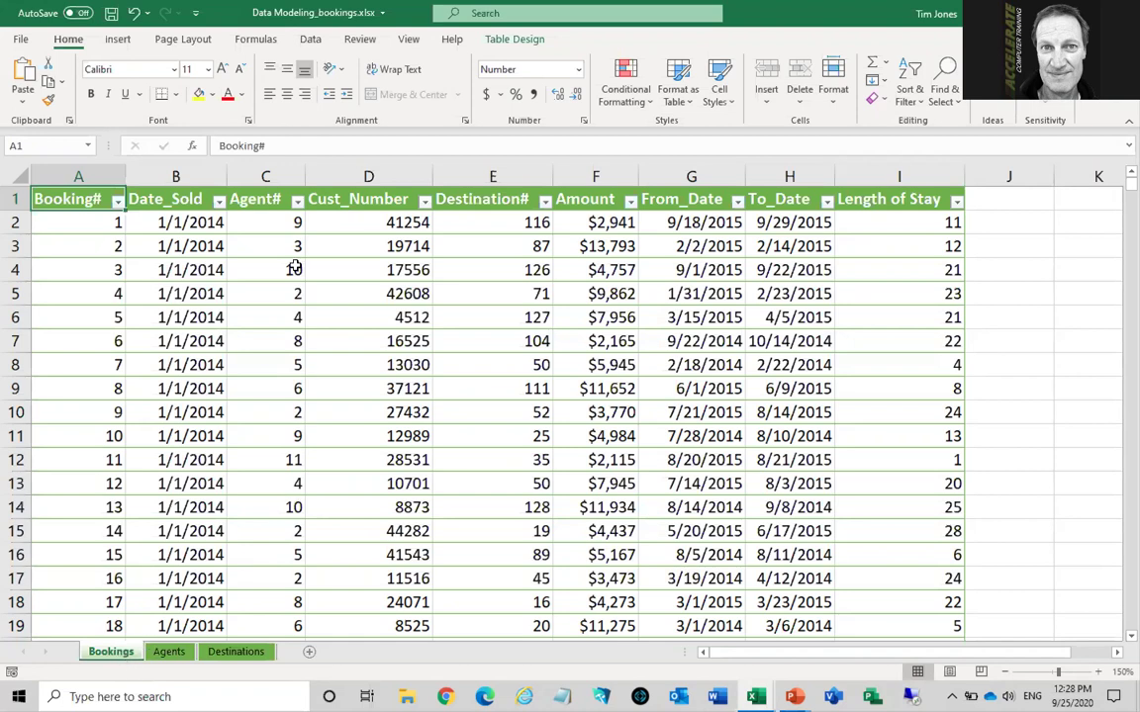
On Bookings, highlight the Agent# values in column C and the Destination# values in column E
left_click_drag(252, 198, 259, 431)
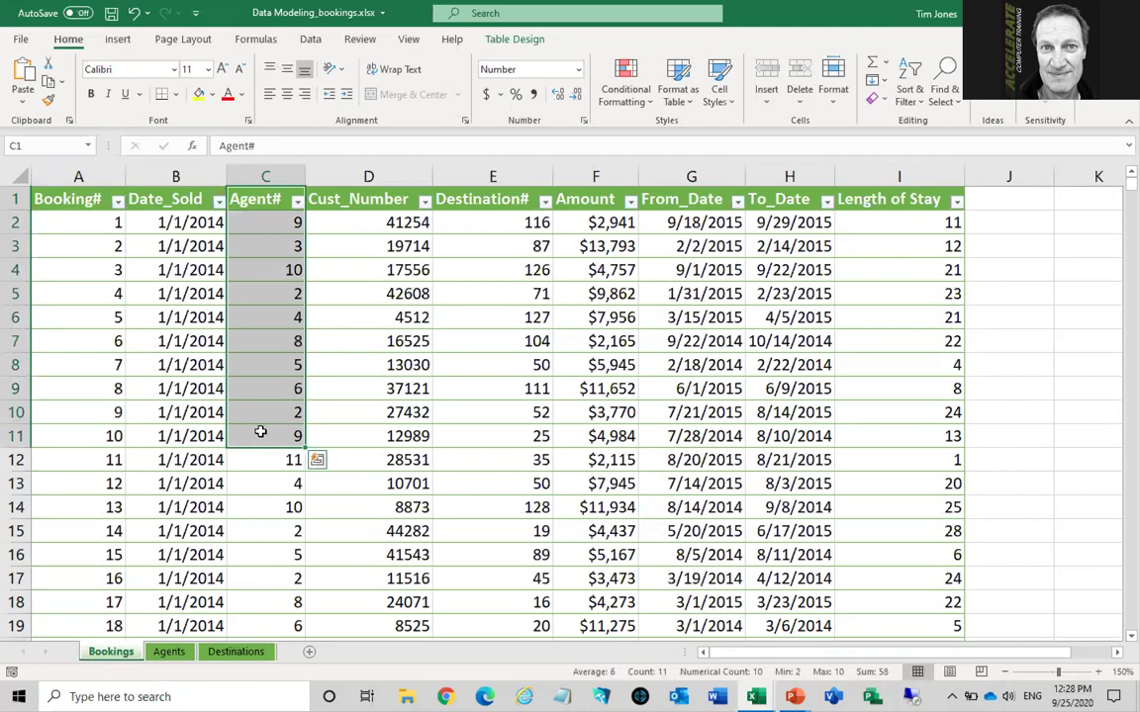
left_click_drag(485, 199, 482, 496)
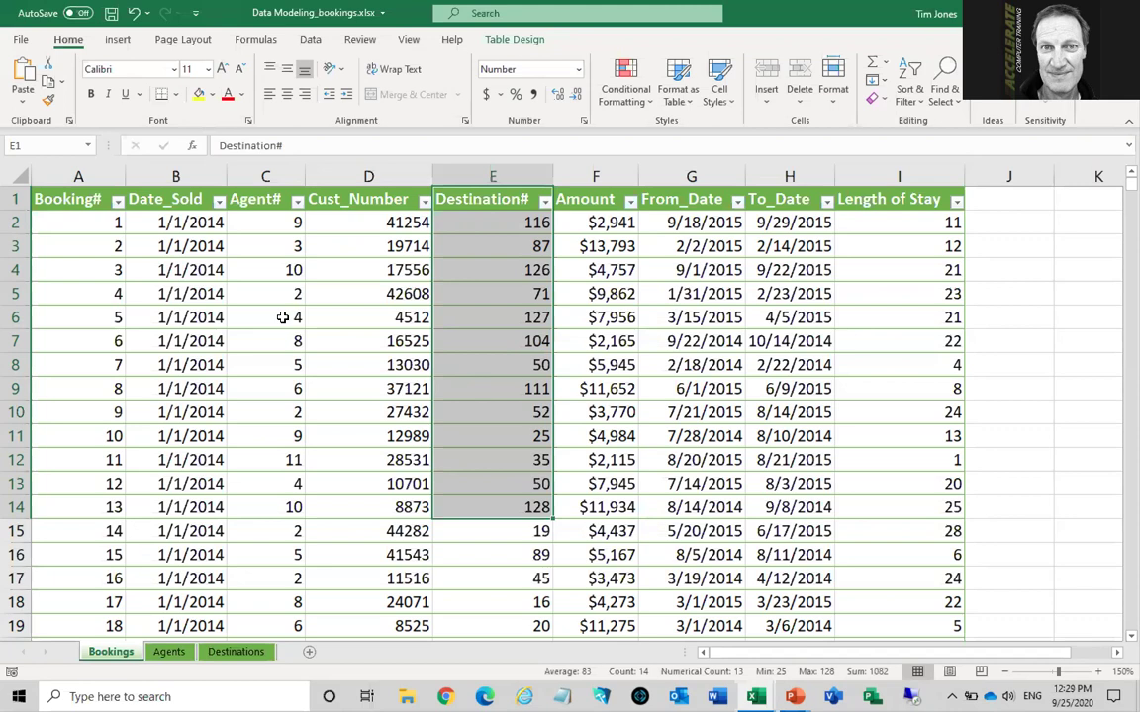
left_click(282, 316)
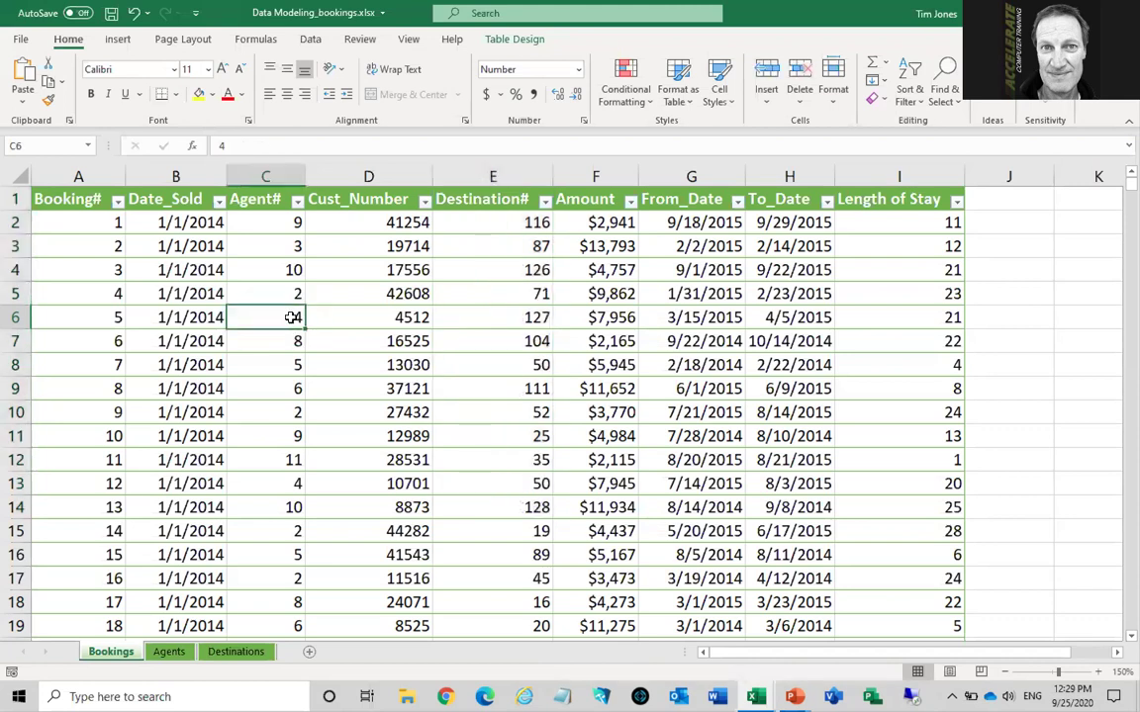
left_click(310, 40)
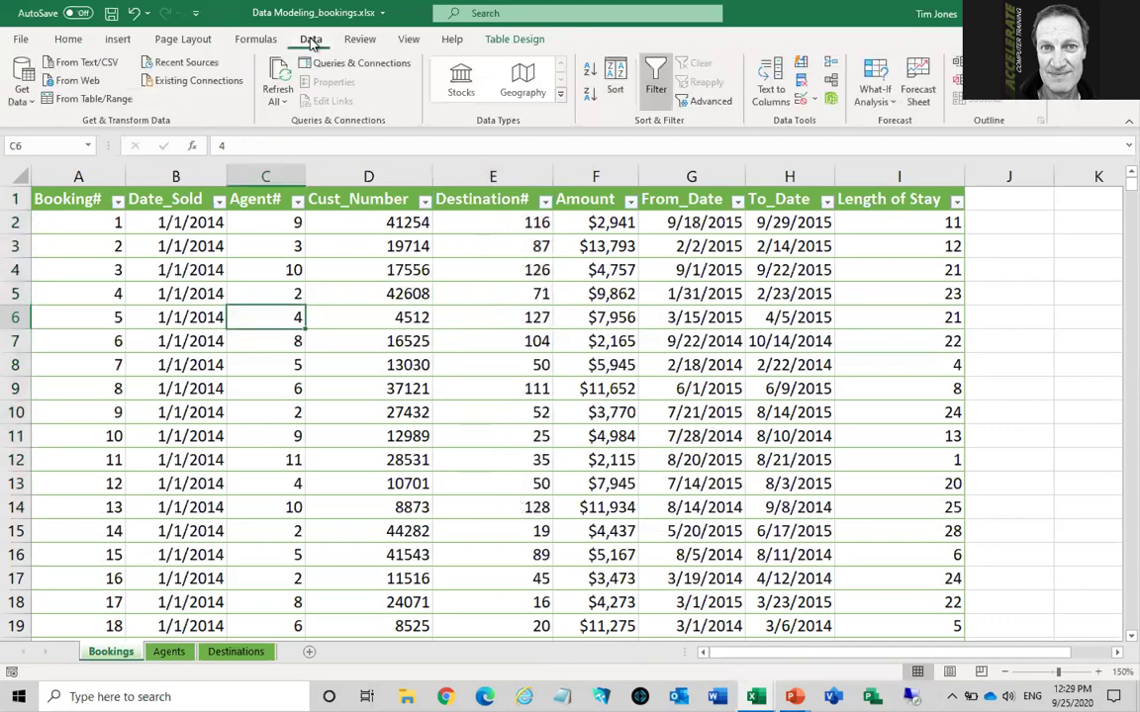
Begin a new relationship in Data > Relationships with Worksheet Table: Bookings as the table
left_click(832, 83)
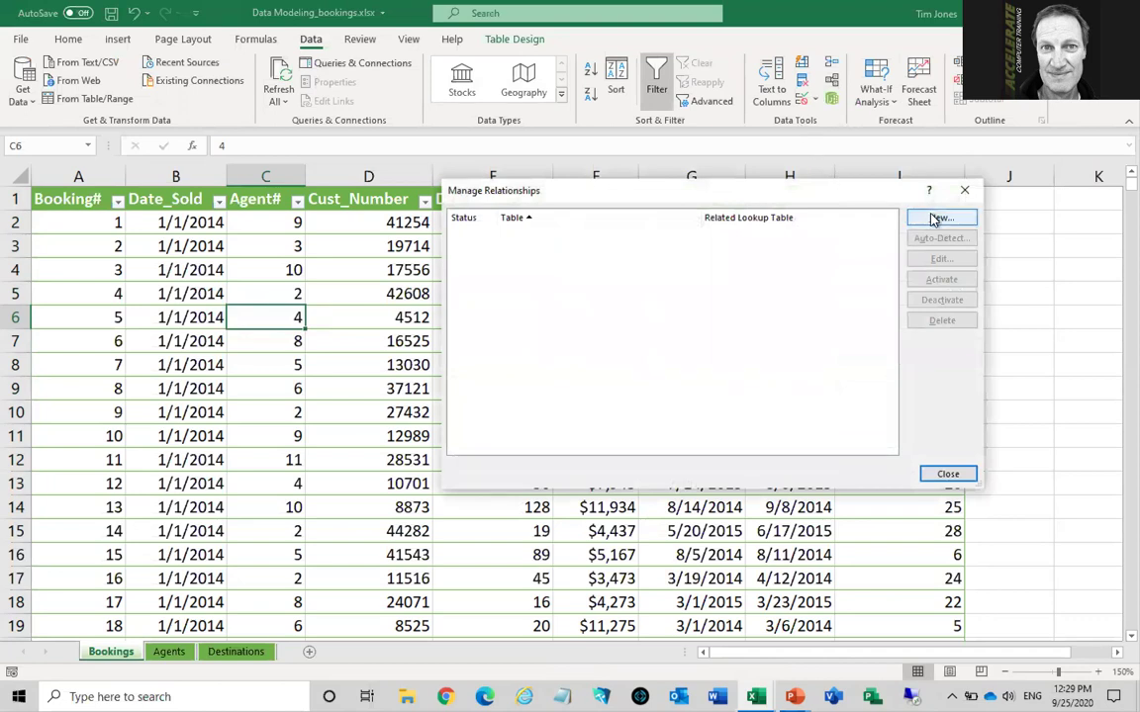
left_click(935, 218)
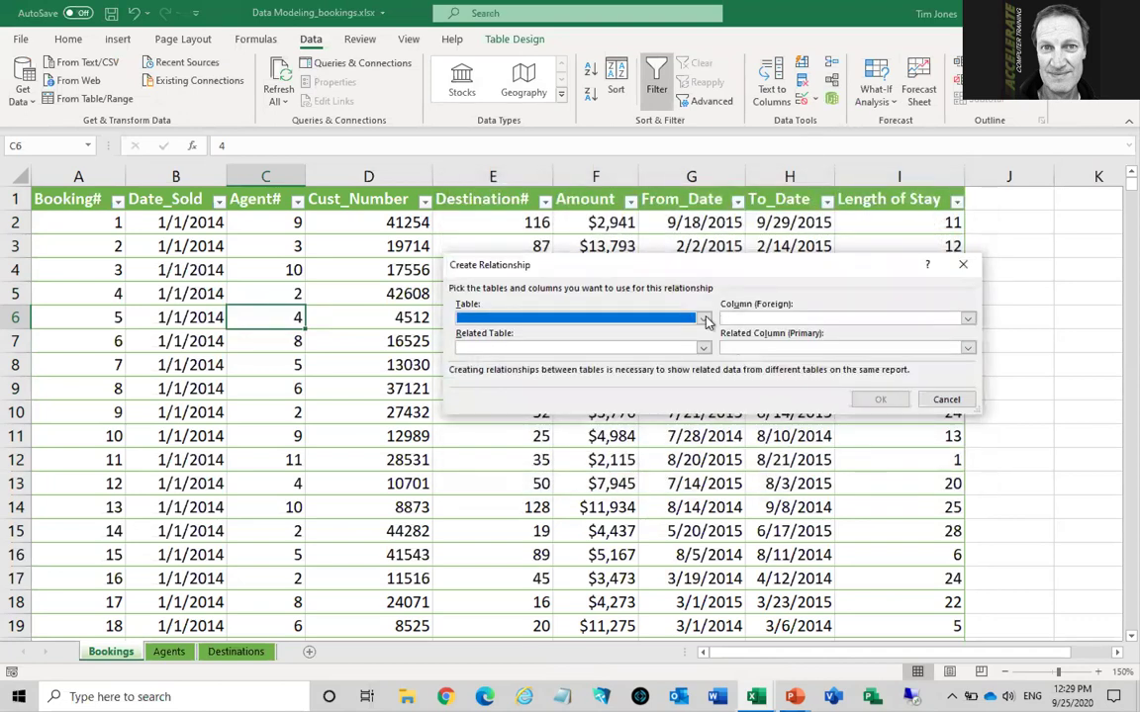
left_click(703, 319)
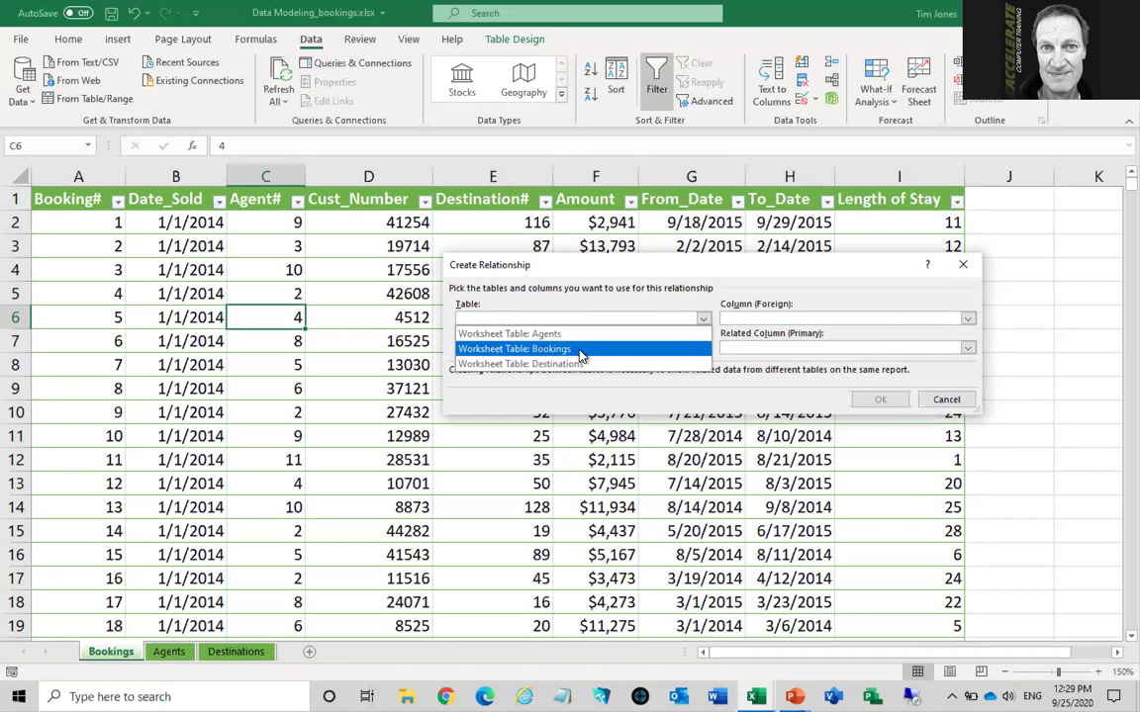
left_click(570, 350)
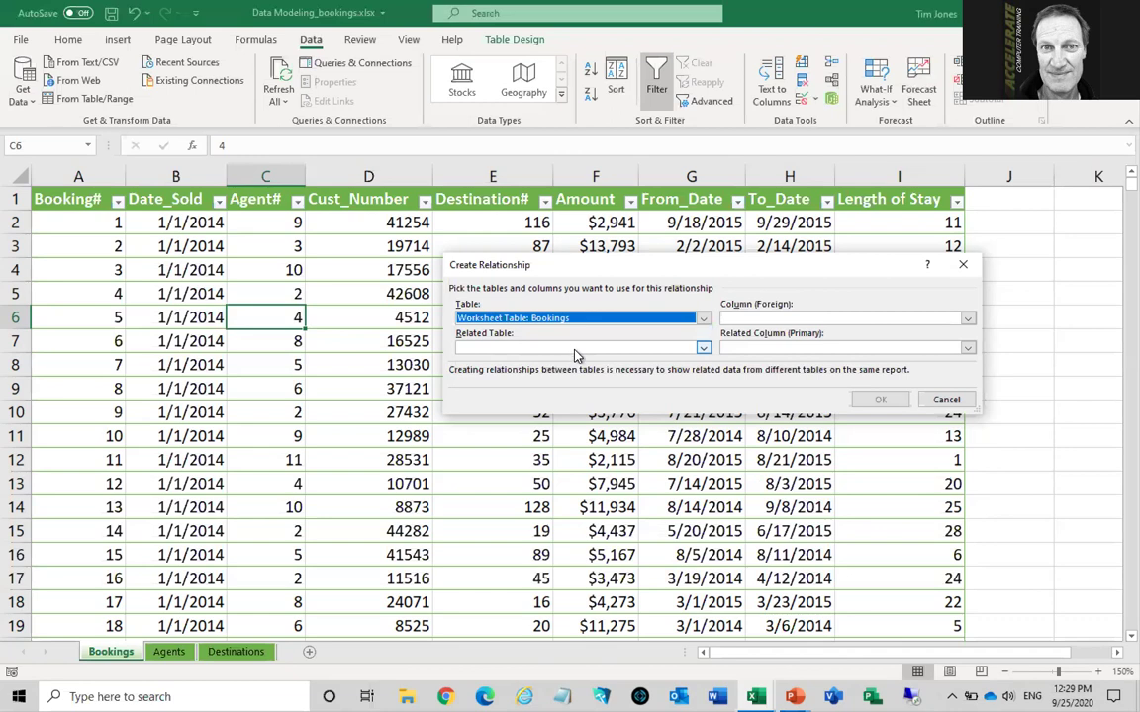
Link Bookings' Agent# foreign column to the Agents table's Agent# primary column
left_click(702, 348)
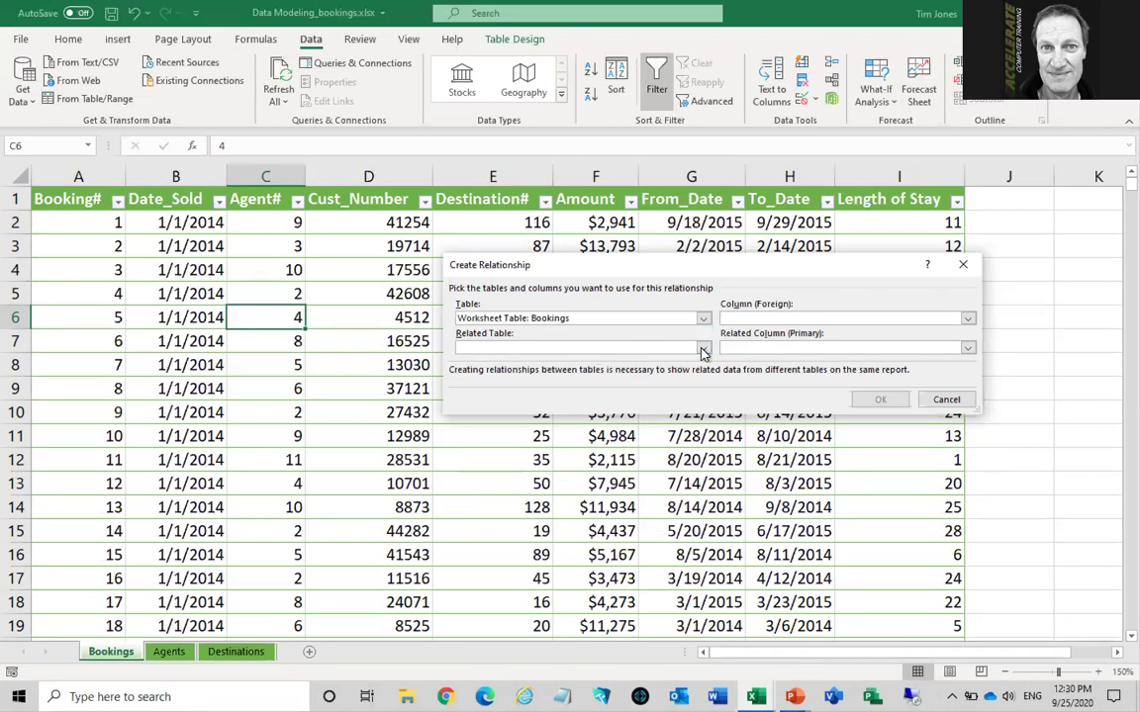
left_click(703, 349)
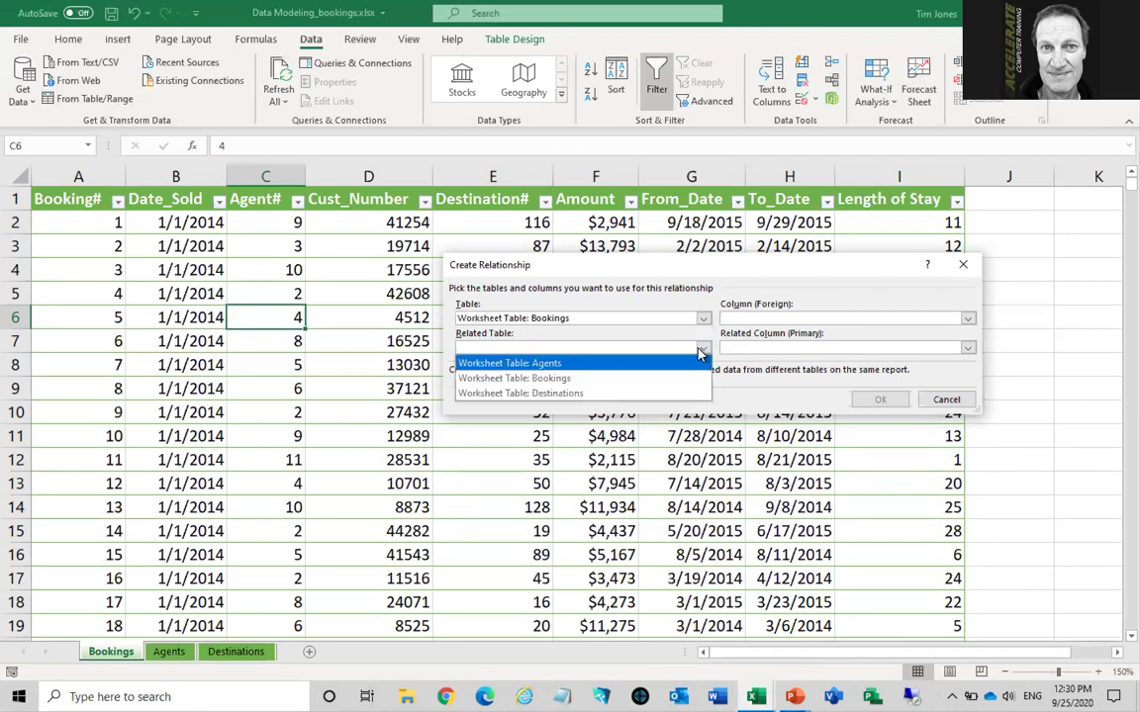
left_click(554, 364)
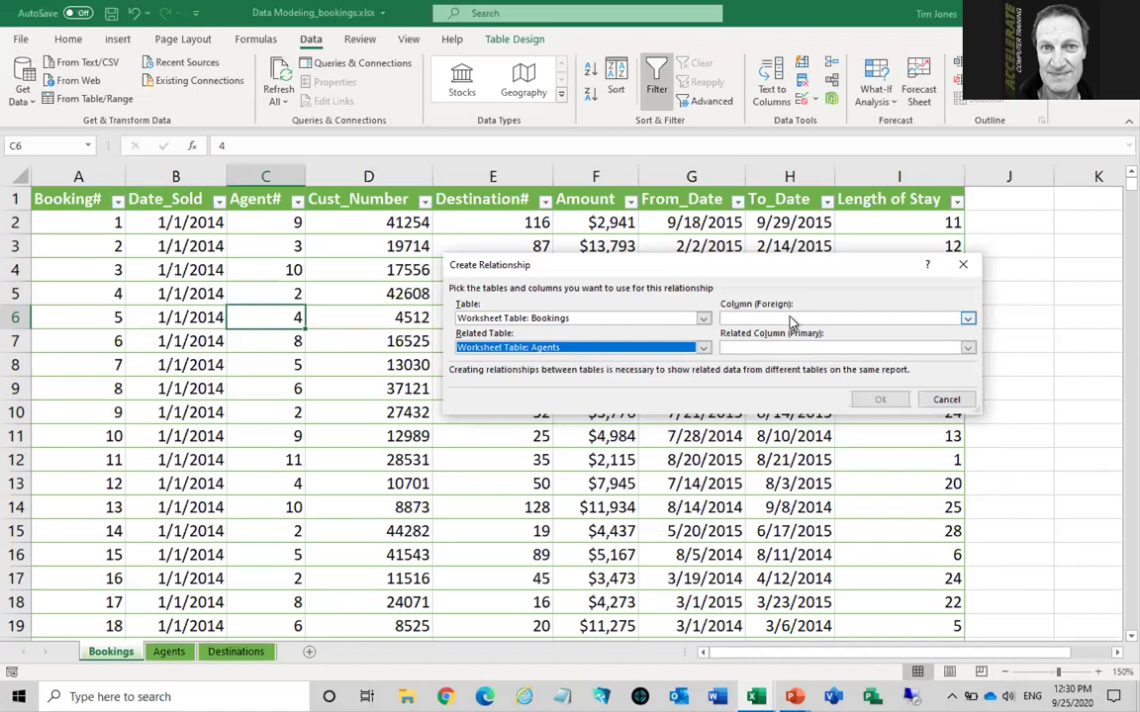
left_click(791, 322)
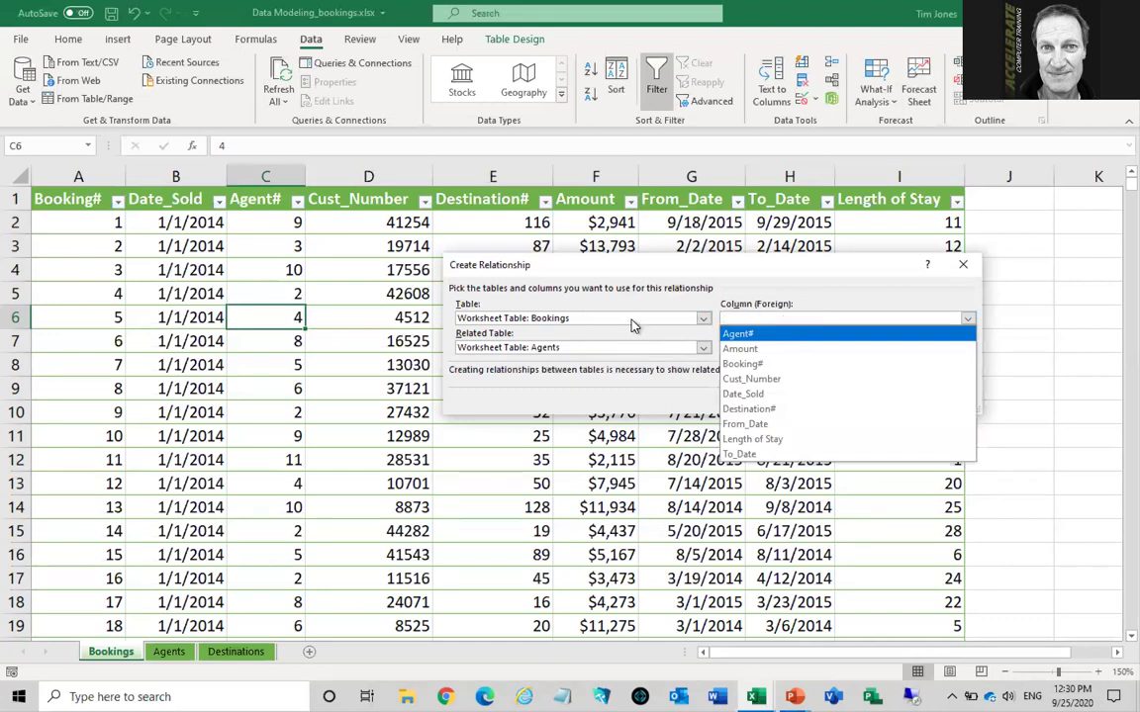
left_click(764, 337)
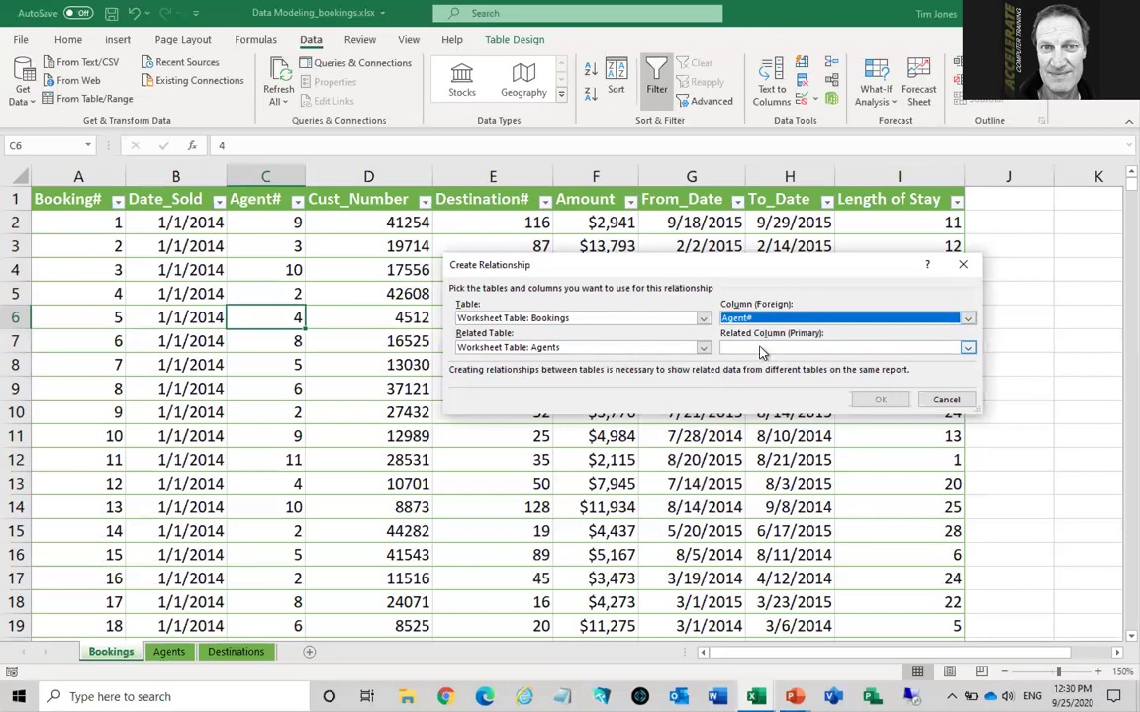
left_click(761, 348)
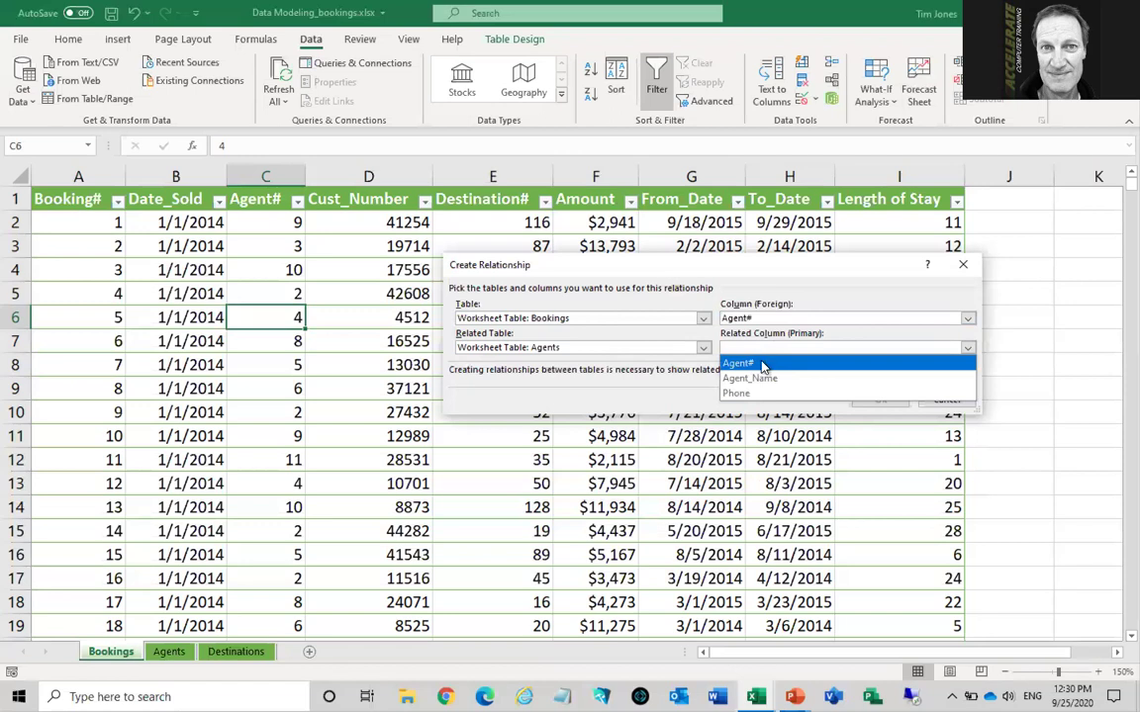
left_click(763, 365)
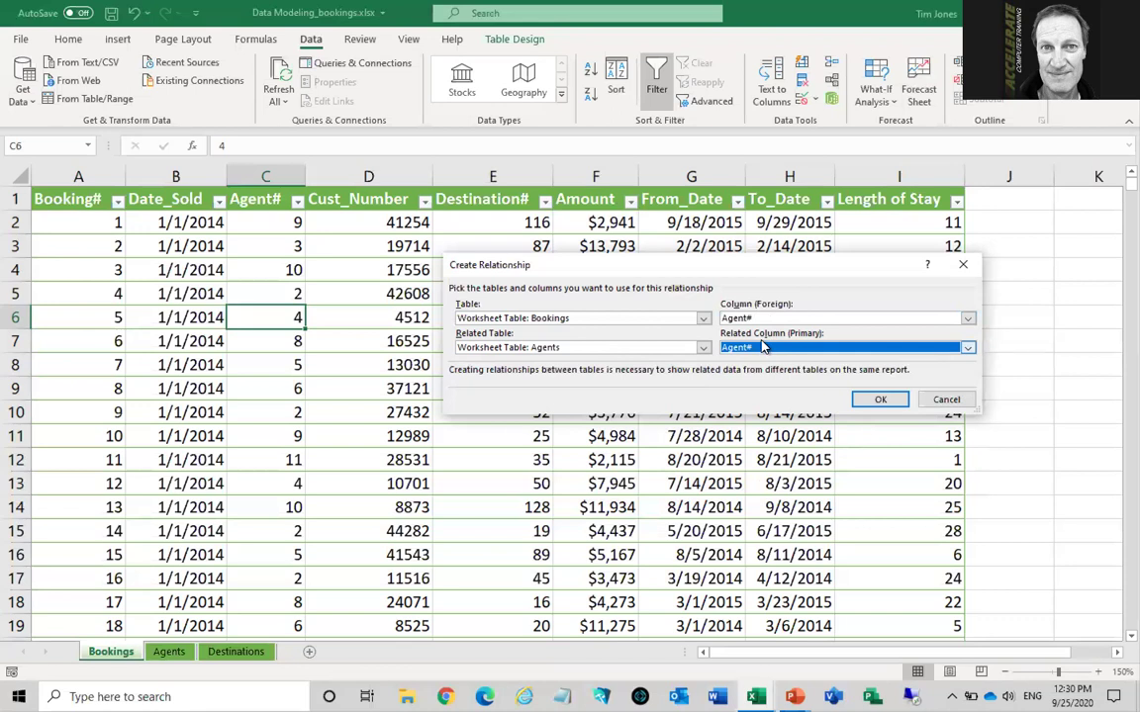
key("alt+Tab")
Show the Relationships slide, outlining booking row 2 and the matching agent #3 row
key("Right")
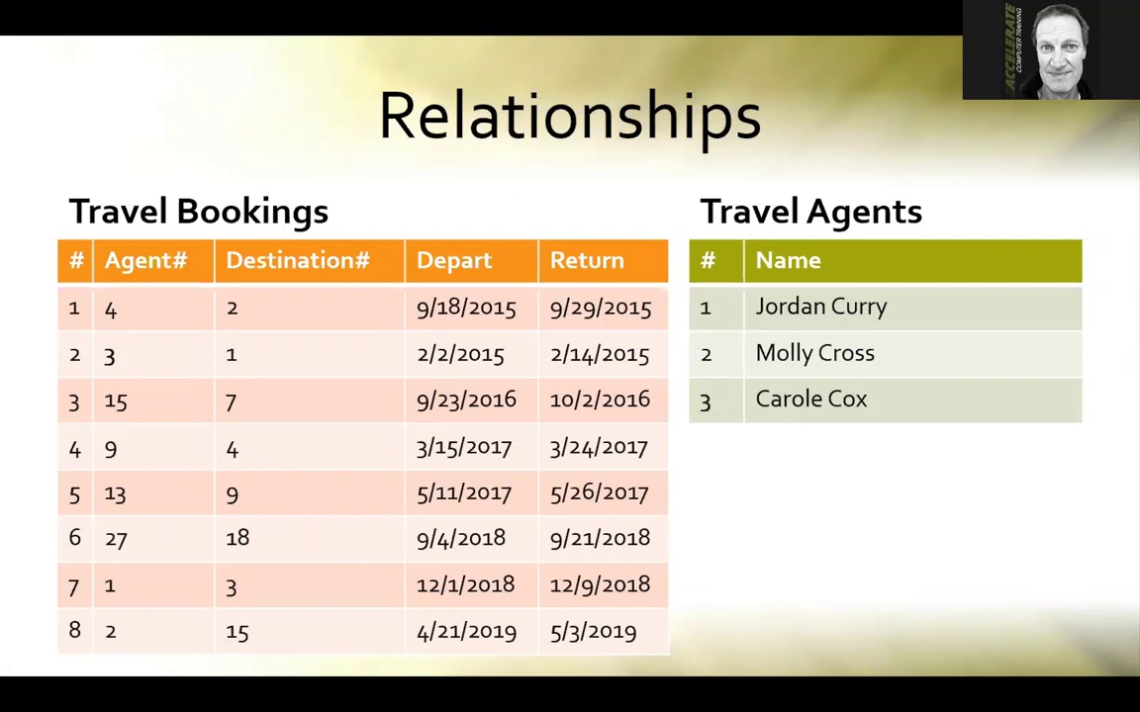
key("Right")
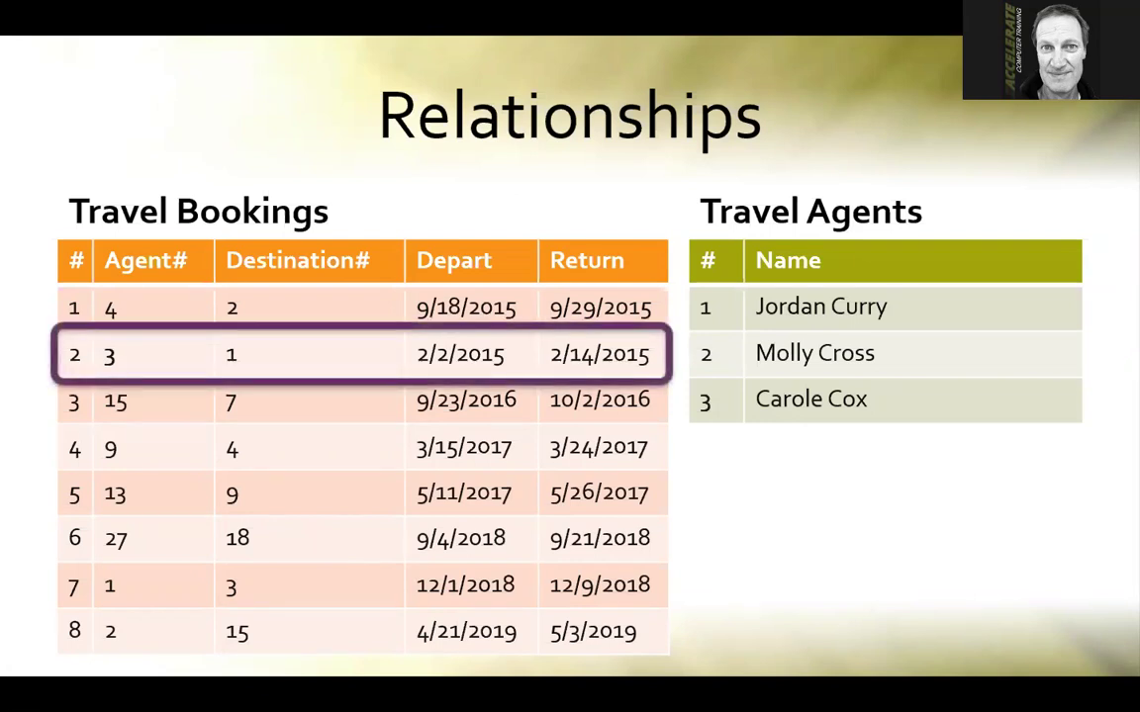
key("Right")
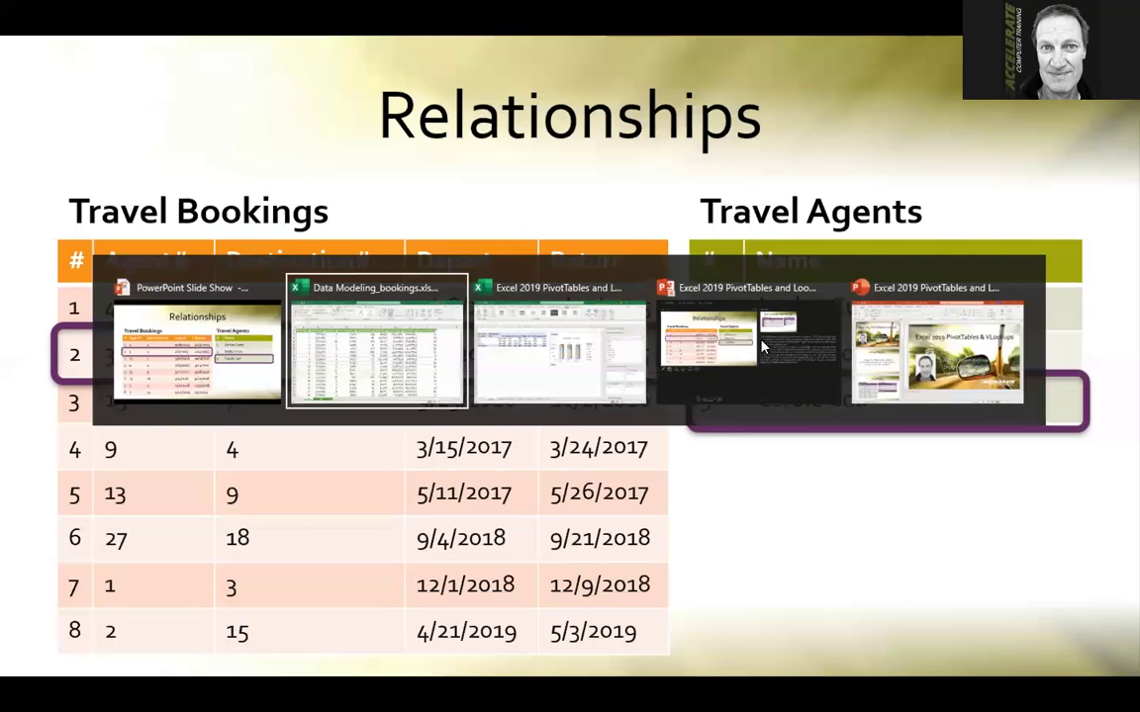
Confirm the Bookings–Agents relationship and begin another with Bookings as the table
key("alt+Tab")
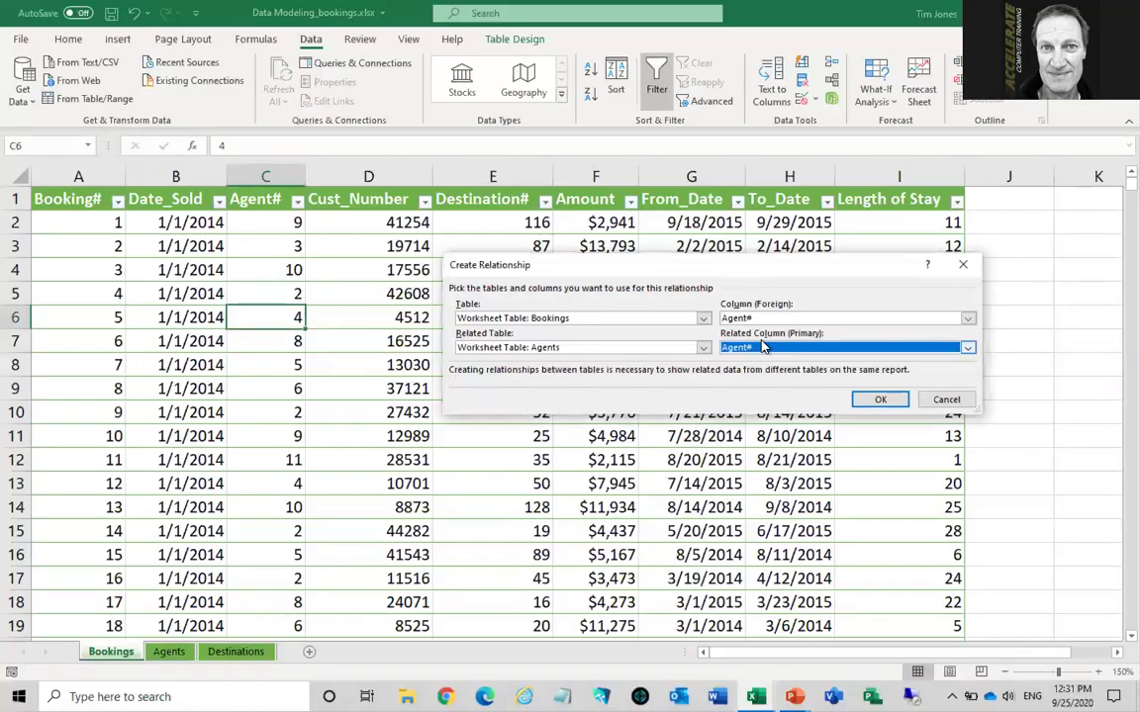
left_click(872, 406)
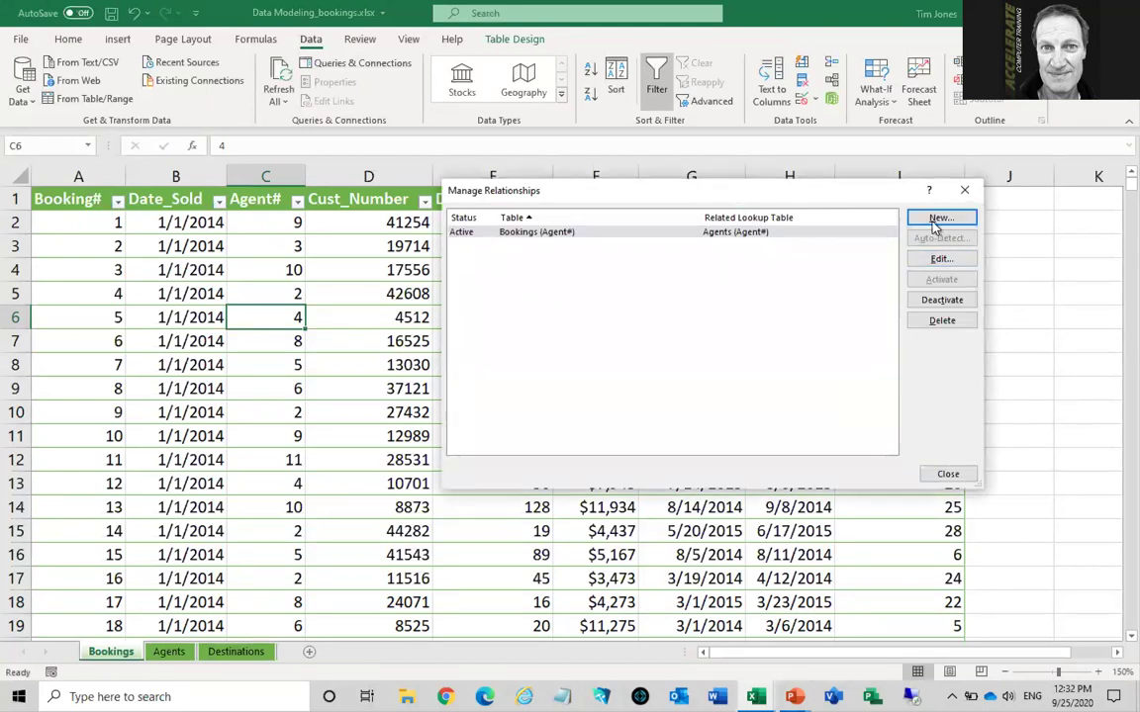
left_click(939, 218)
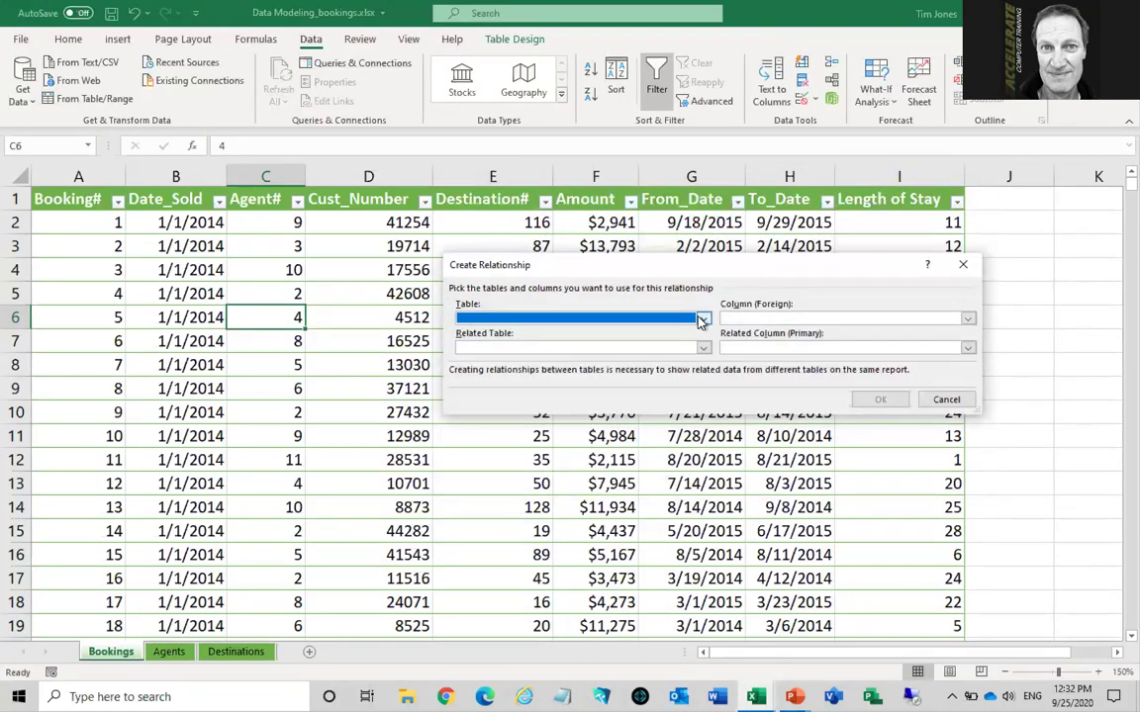
left_click(638, 318)
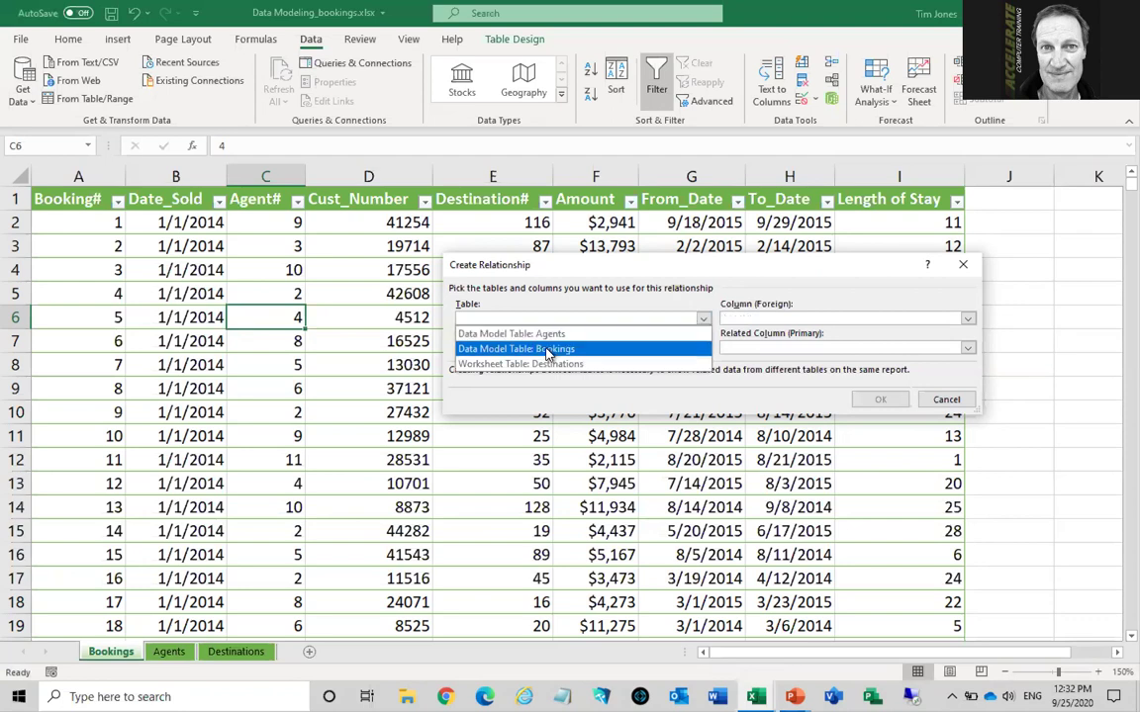
left_click(547, 349)
Relate Bookings' Destination# to the Destinations table's Destination#, then close Manage Relationships
left_click(702, 347)
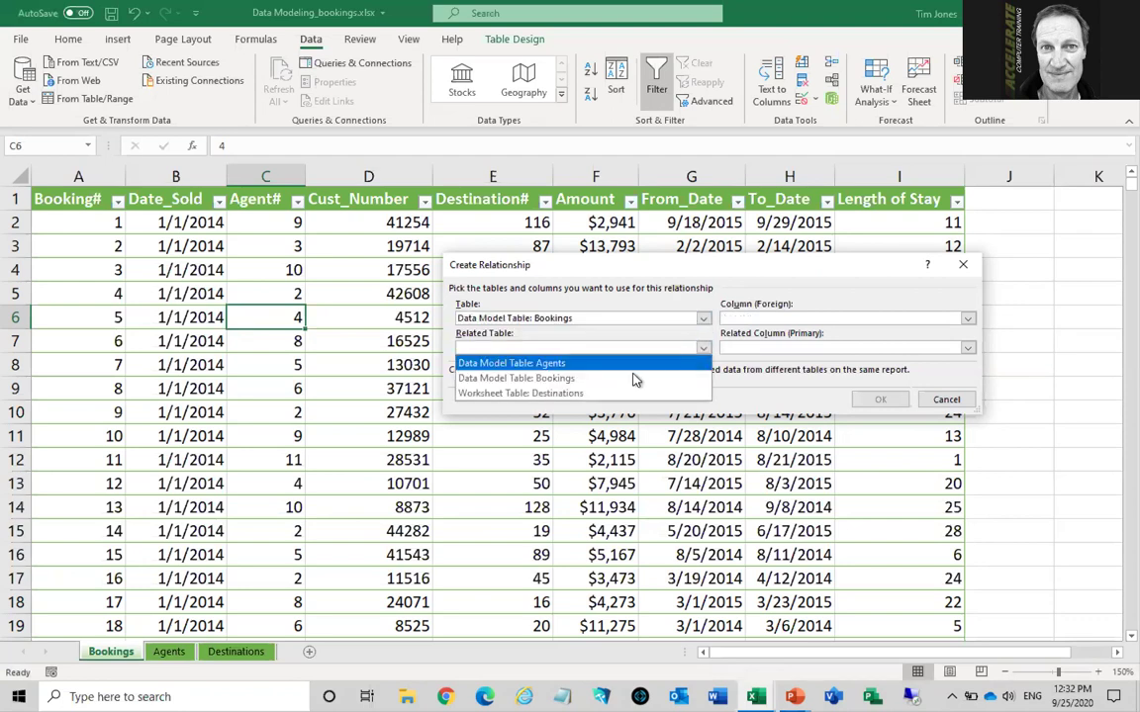
left_click(574, 395)
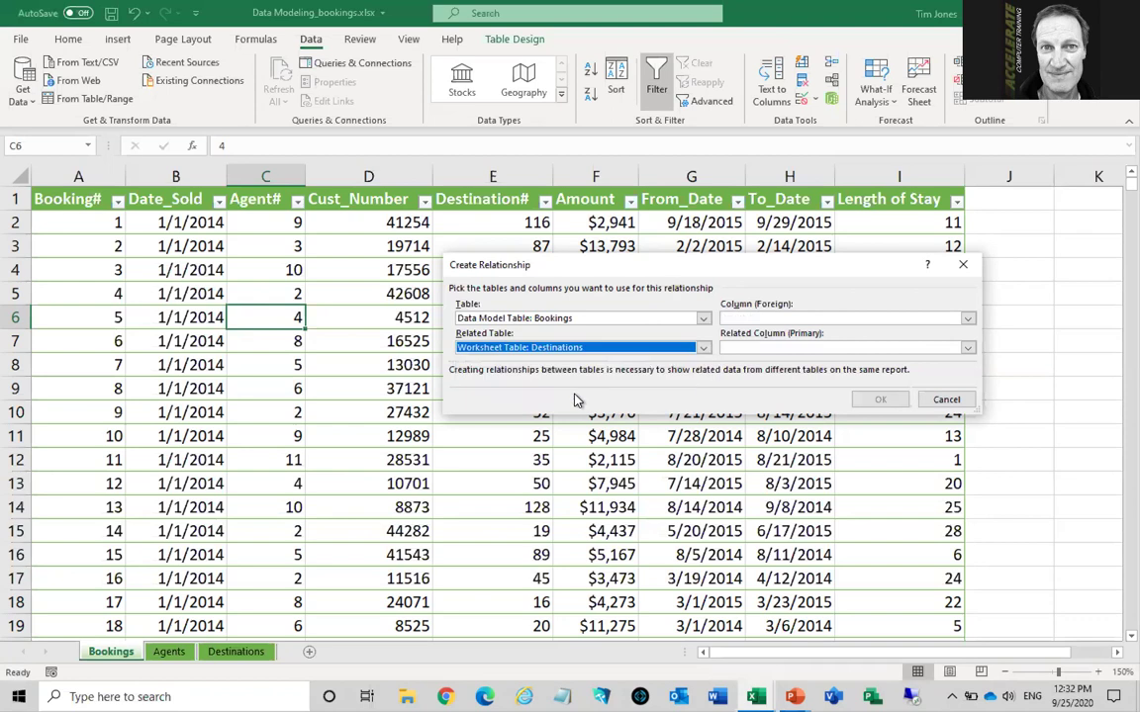
left_click(751, 320)
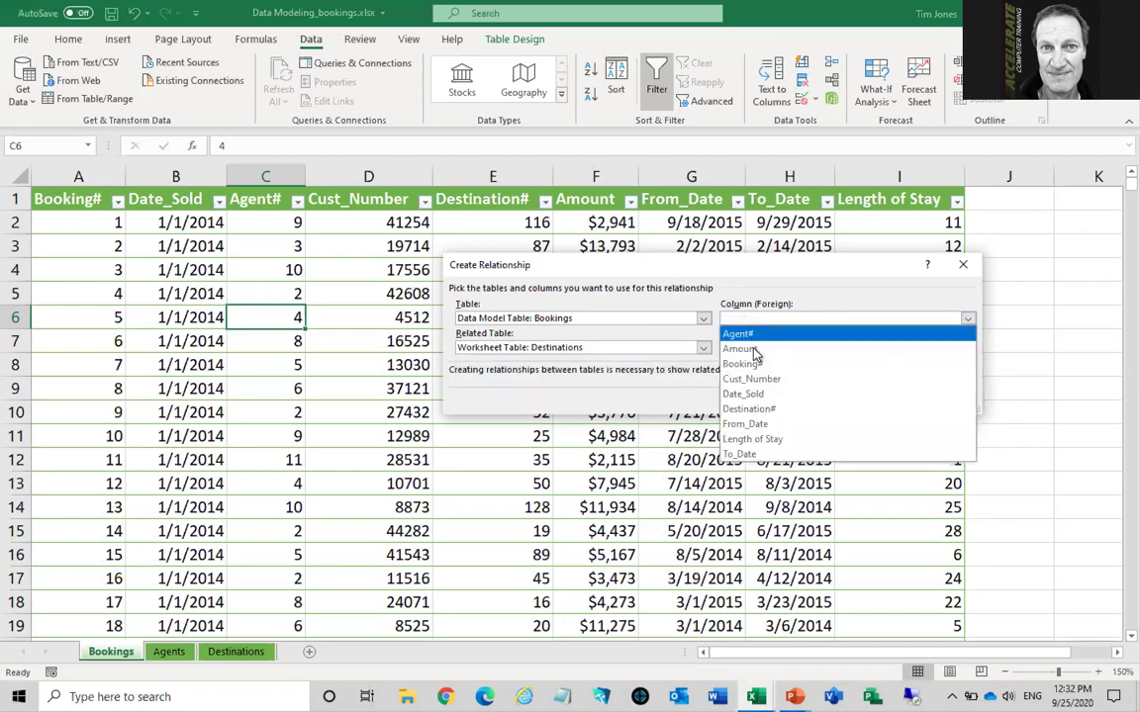
left_click(774, 409)
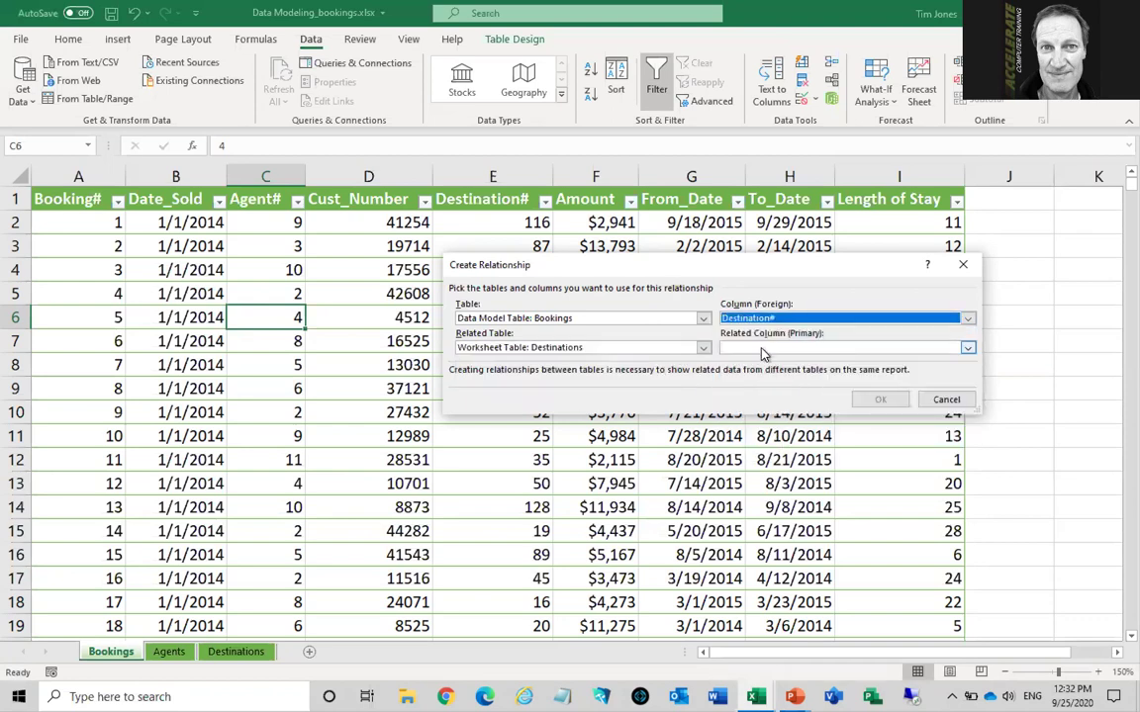
left_click(763, 348)
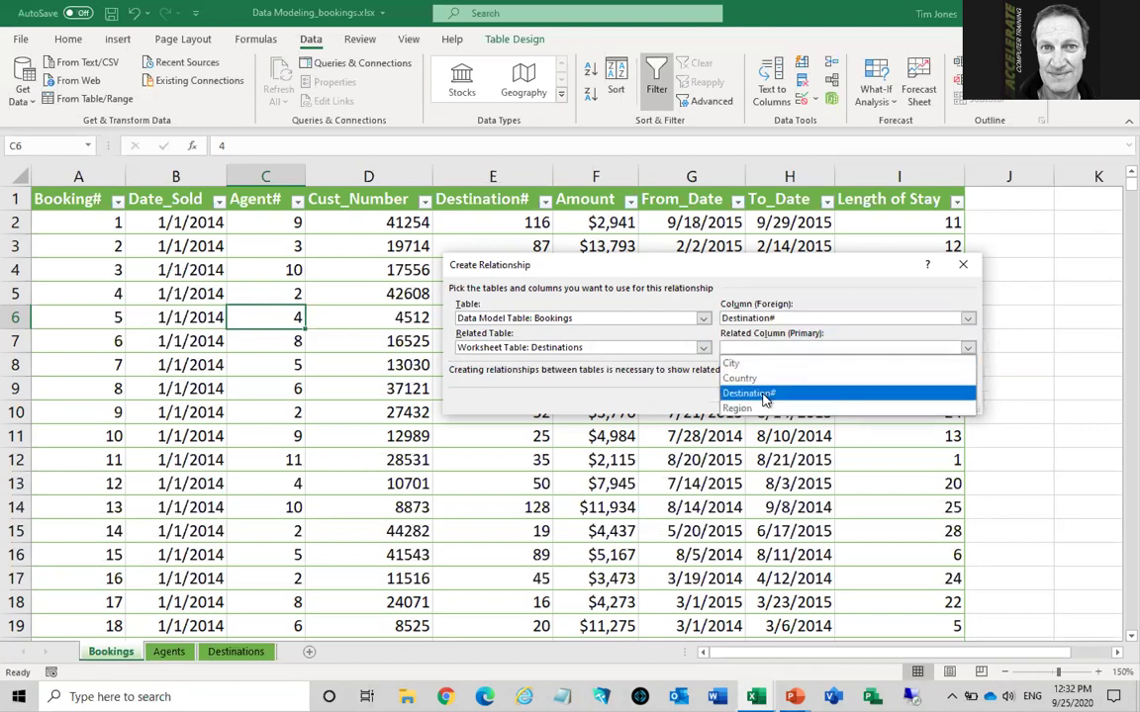
left_click(764, 394)
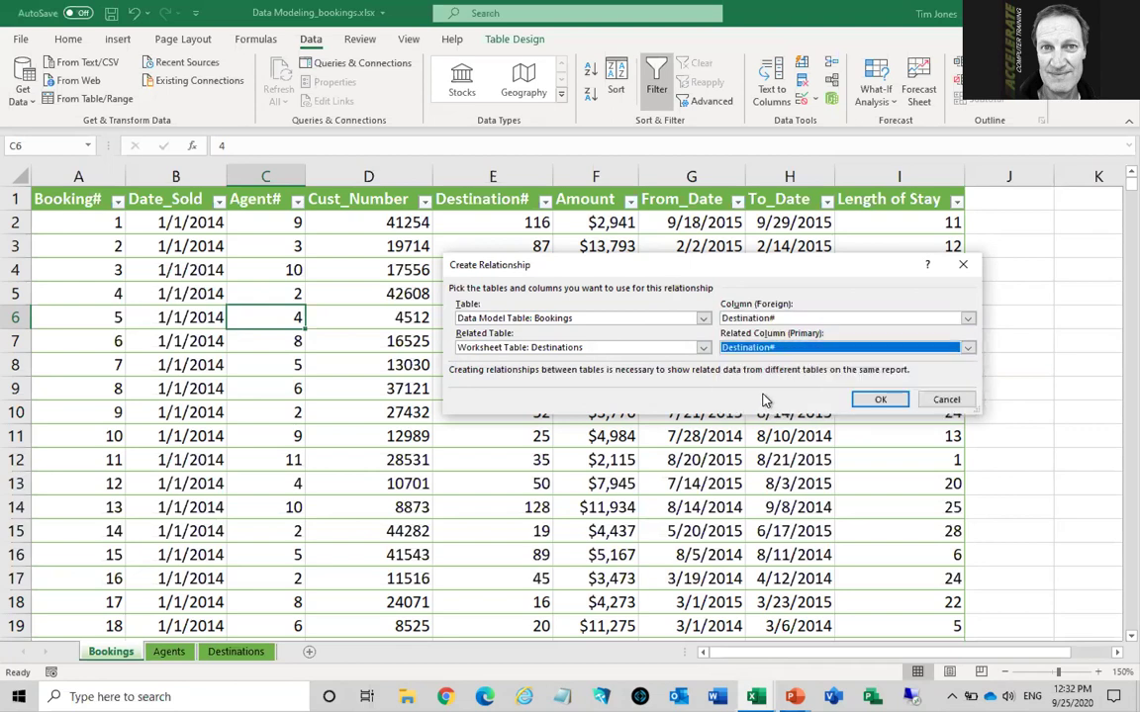
left_click(880, 400)
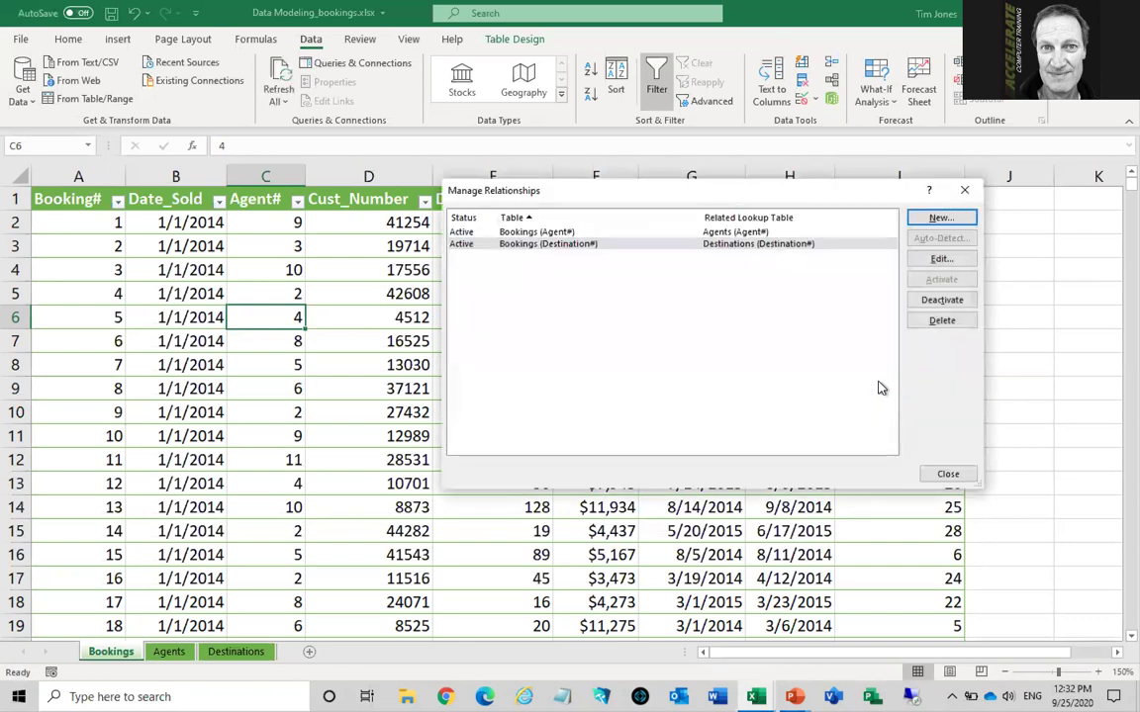
left_click(947, 476)
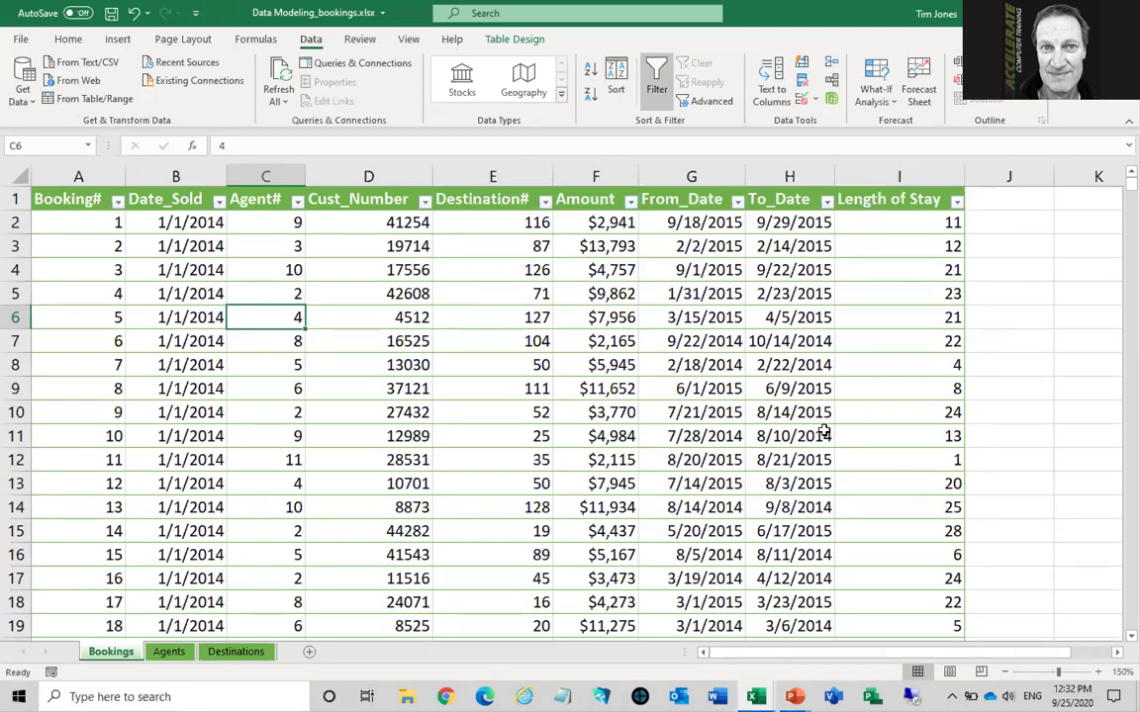
Insert a PivotTable on a new worksheet using this workbook's Data Model
left_click(1070, 346)
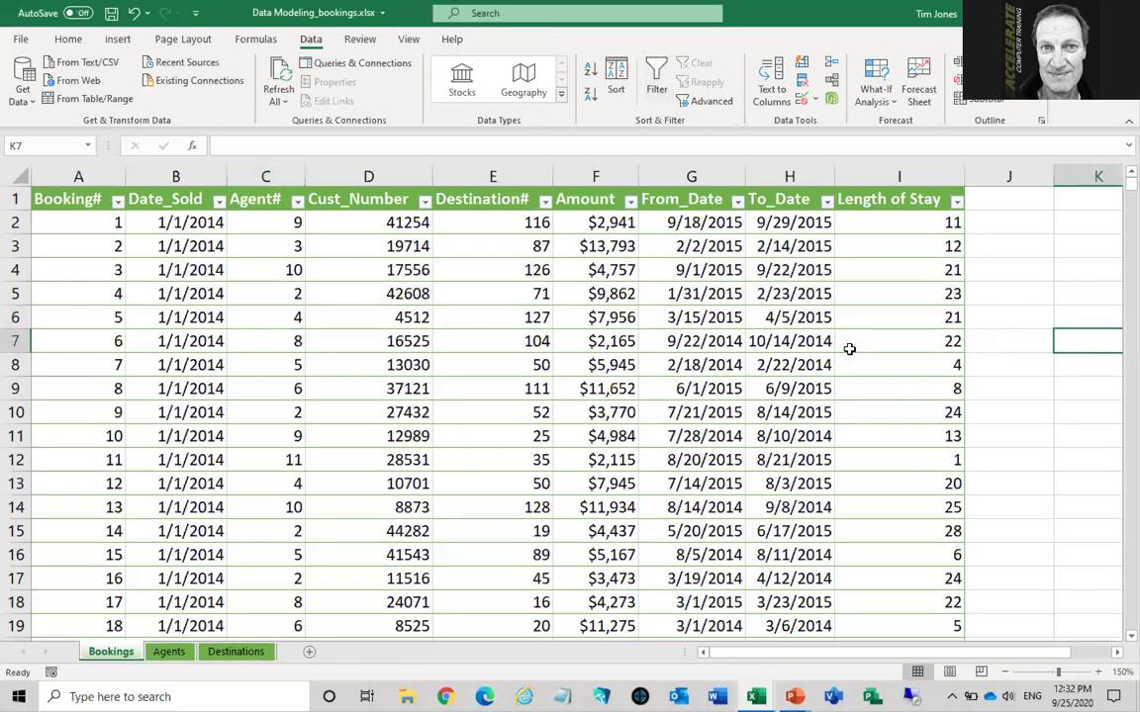
left_click(117, 41)
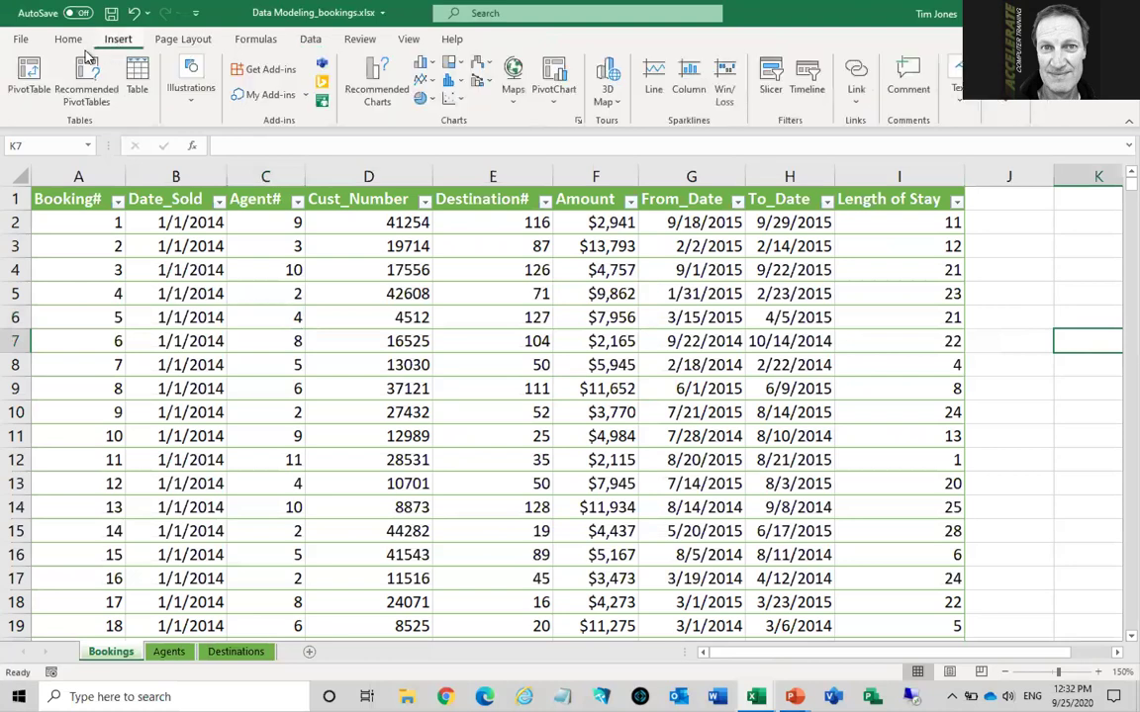
left_click(29, 74)
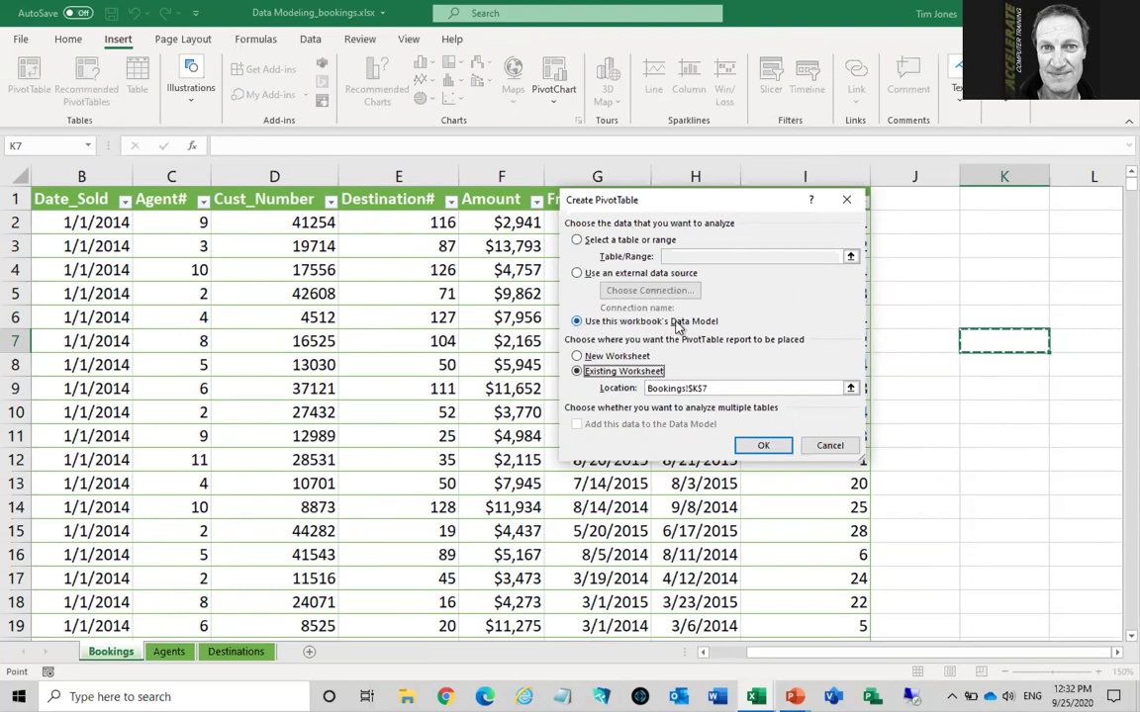
left_click(576, 357)
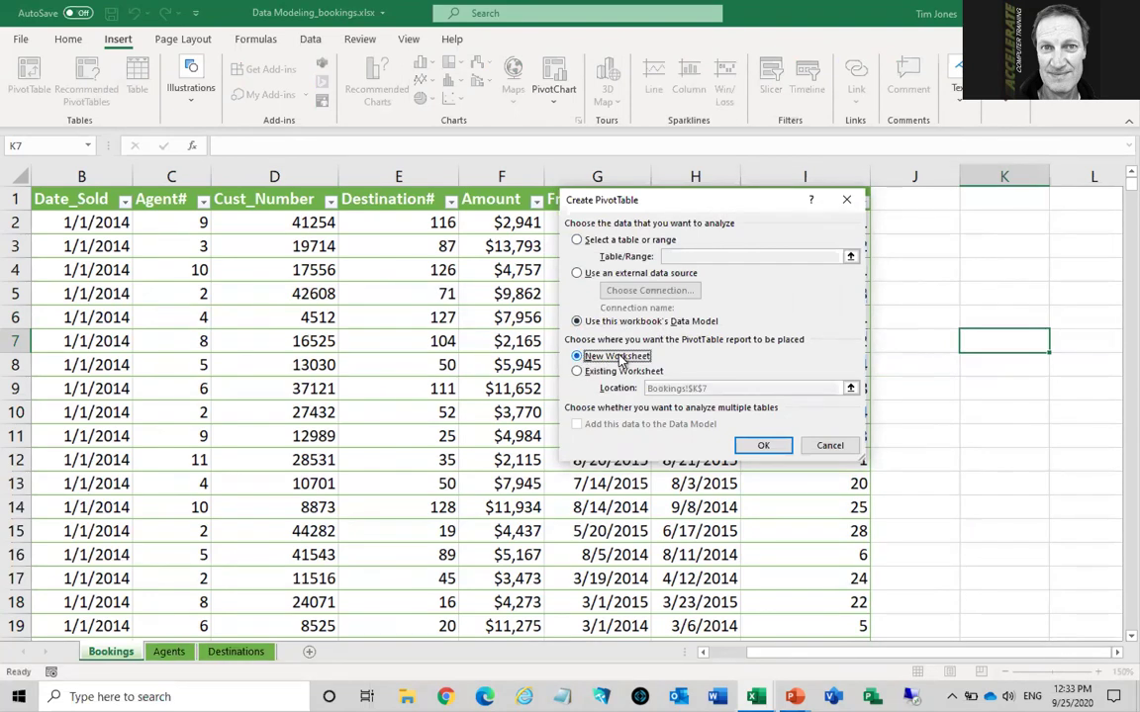
left_click(761, 446)
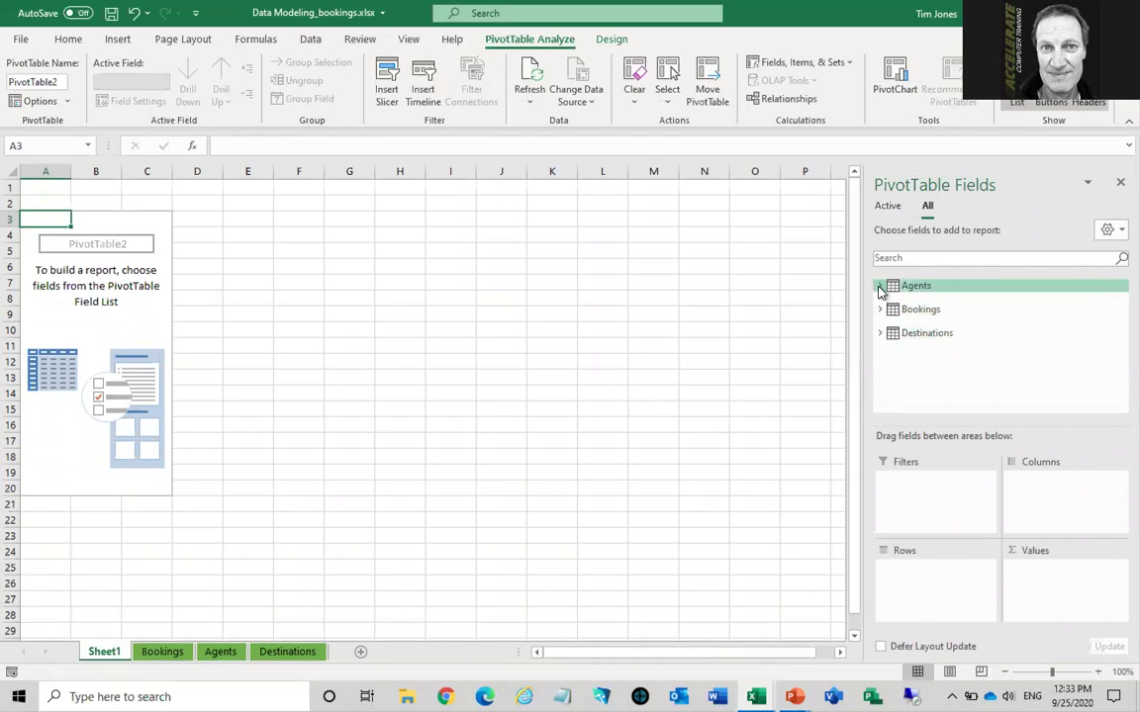
Lay out the pivot with City in Rows, Agent_Name in Columns and Sum of Length of Stay in Values
left_click(880, 286)
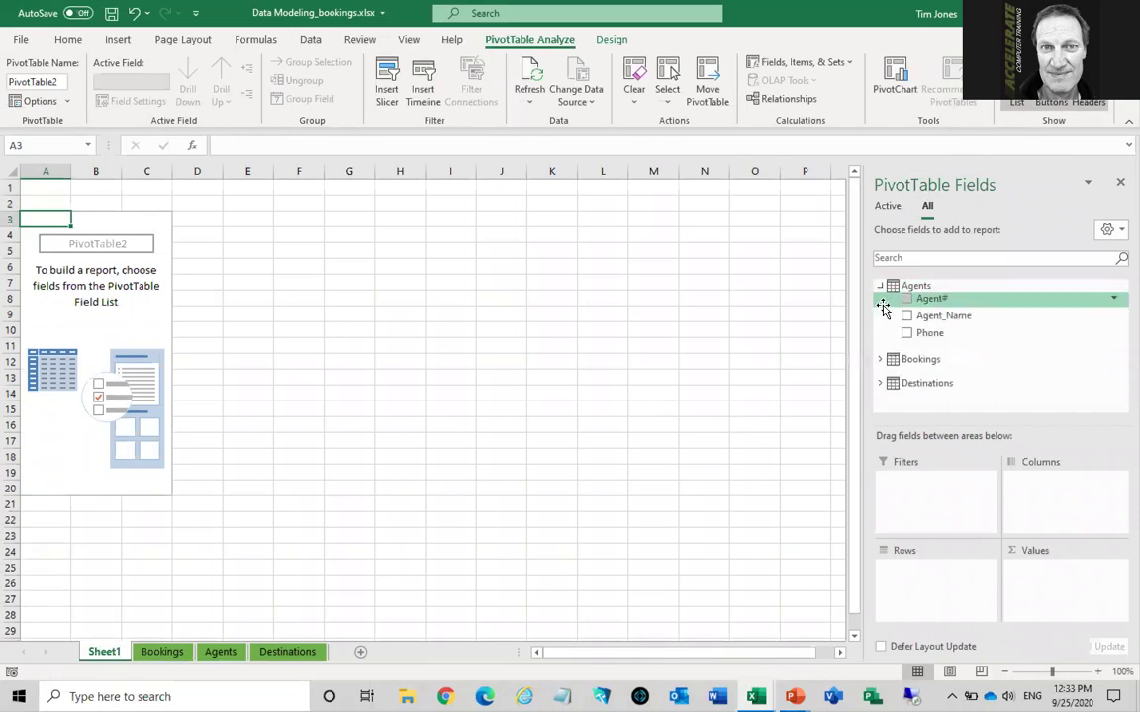
left_click(880, 359)
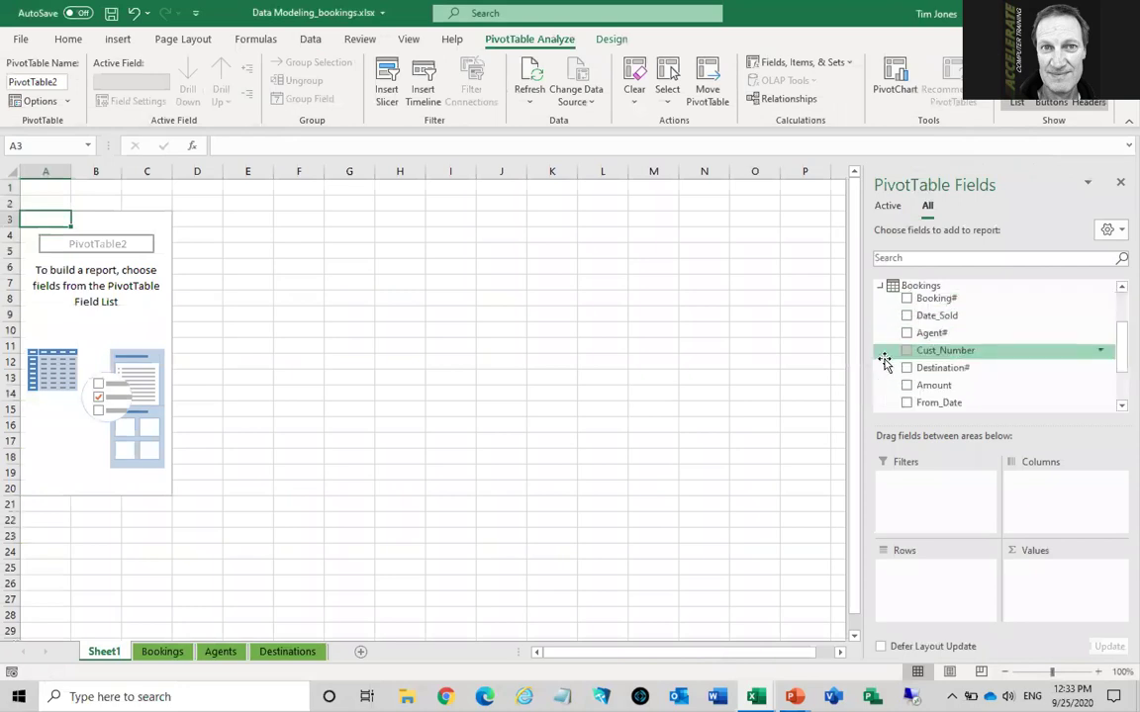
scroll(1109, 406, "down", 3)
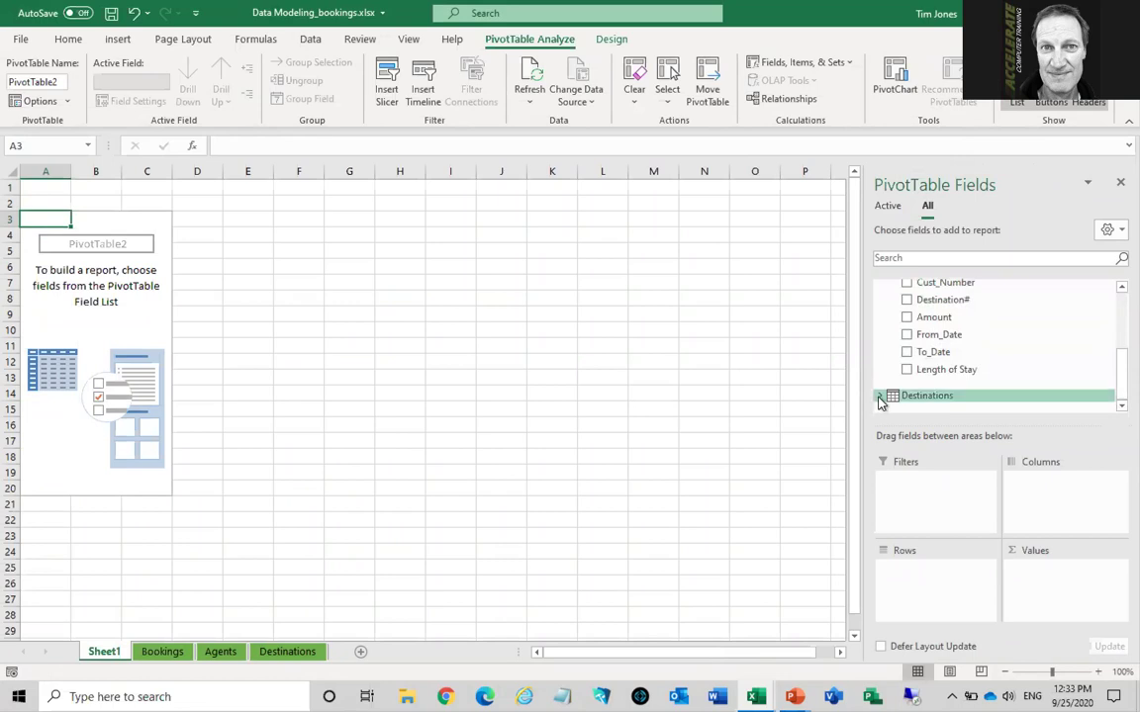
left_click(880, 397)
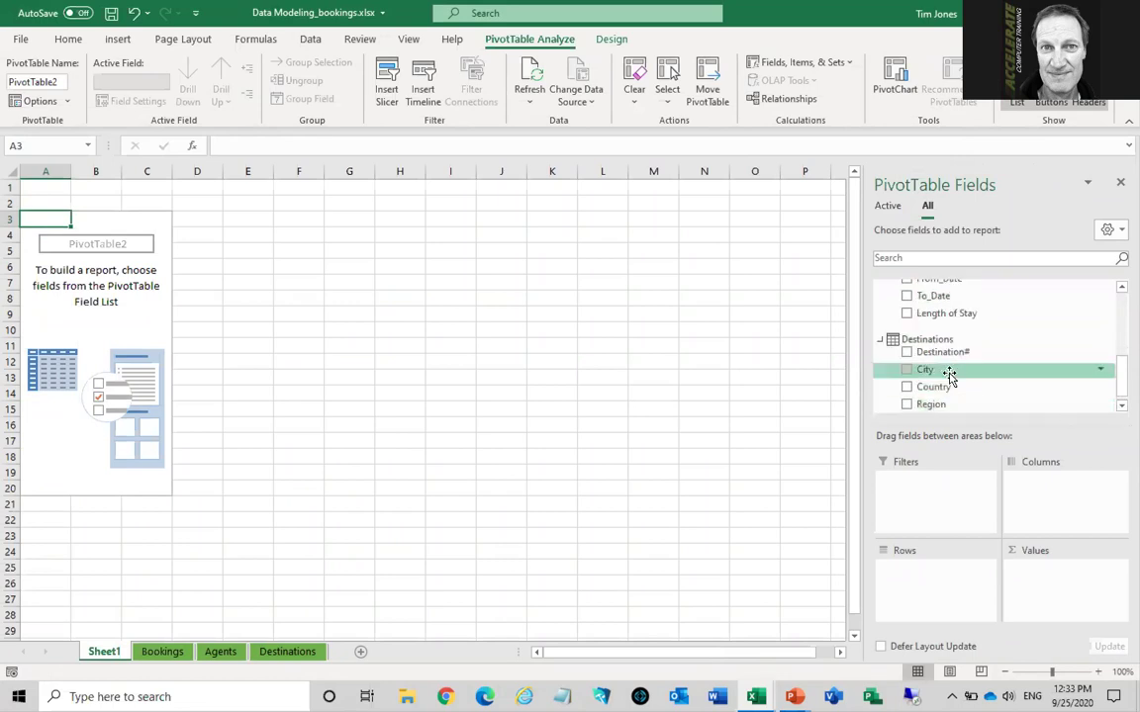
left_click_drag(923, 371, 922, 587)
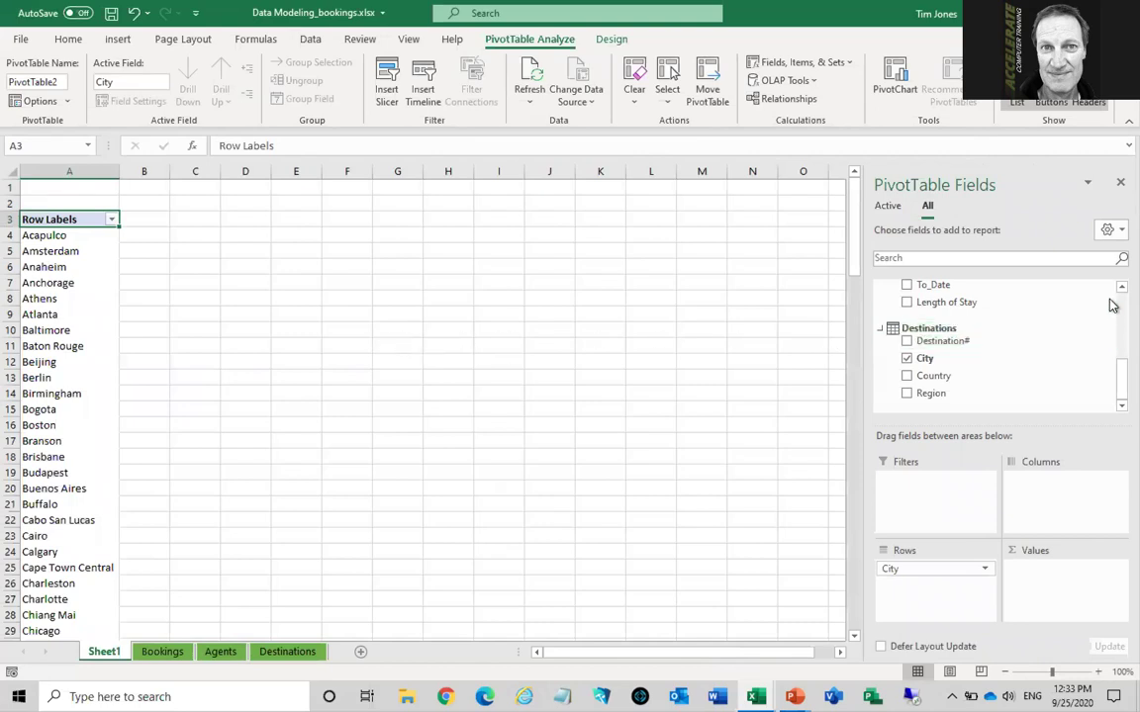
scroll(1109, 302, "up", 6)
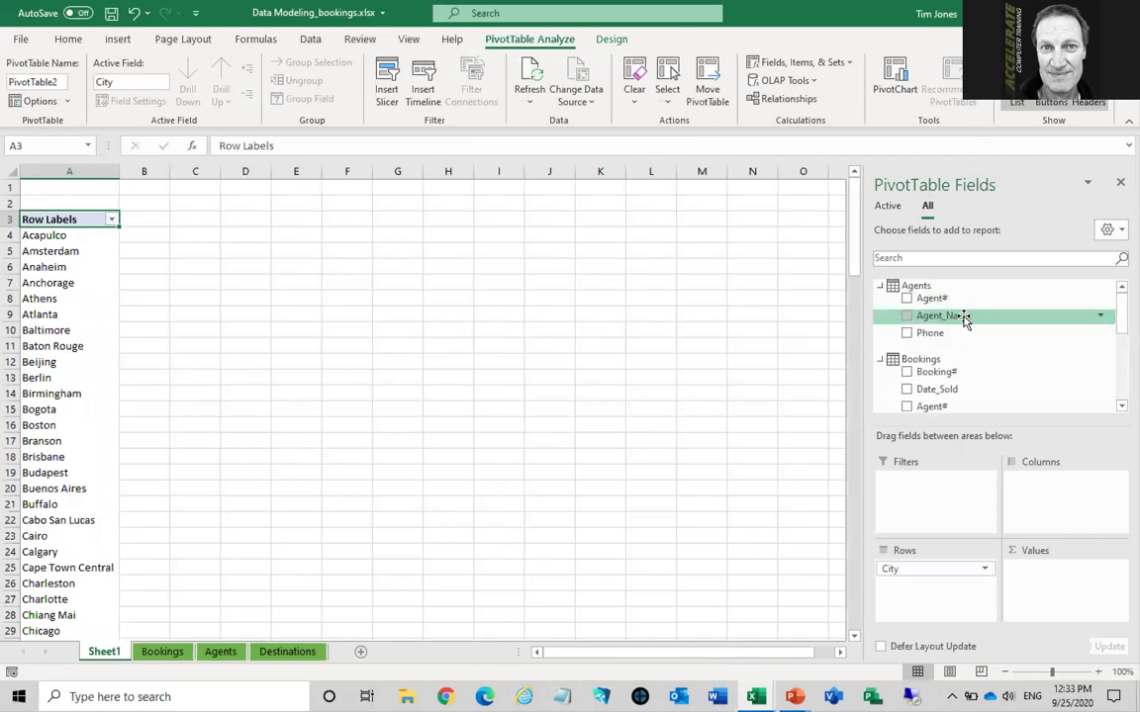
left_click_drag(966, 318, 1032, 484)
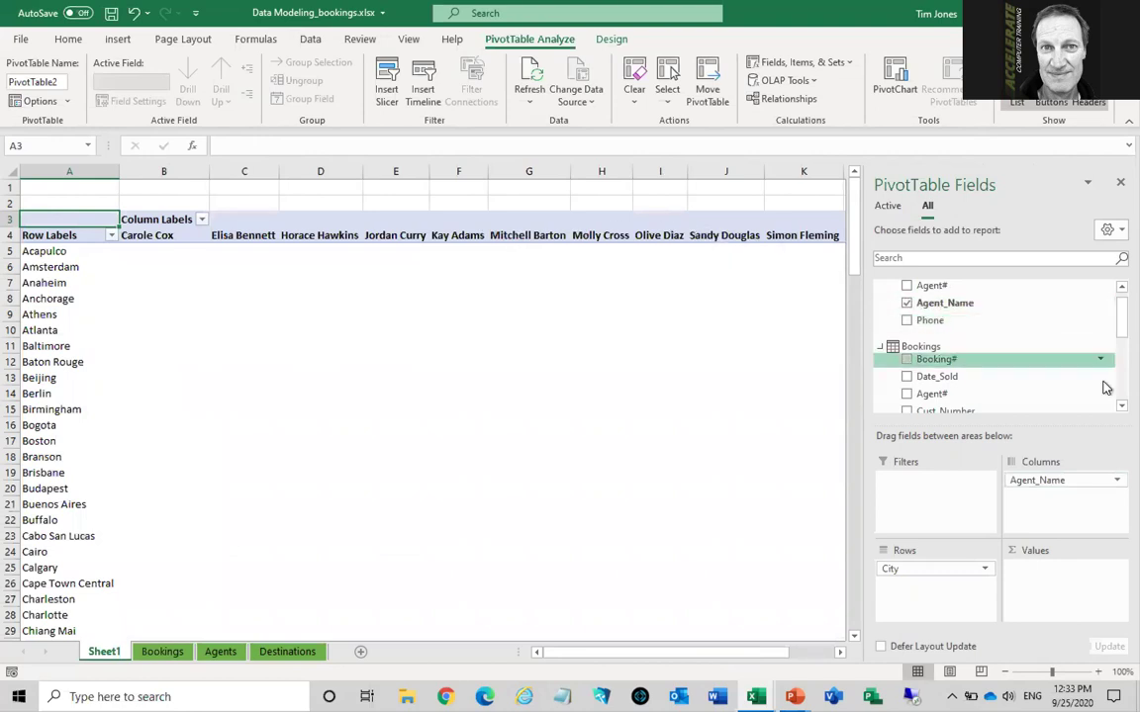
scroll(1109, 405, "down", 3)
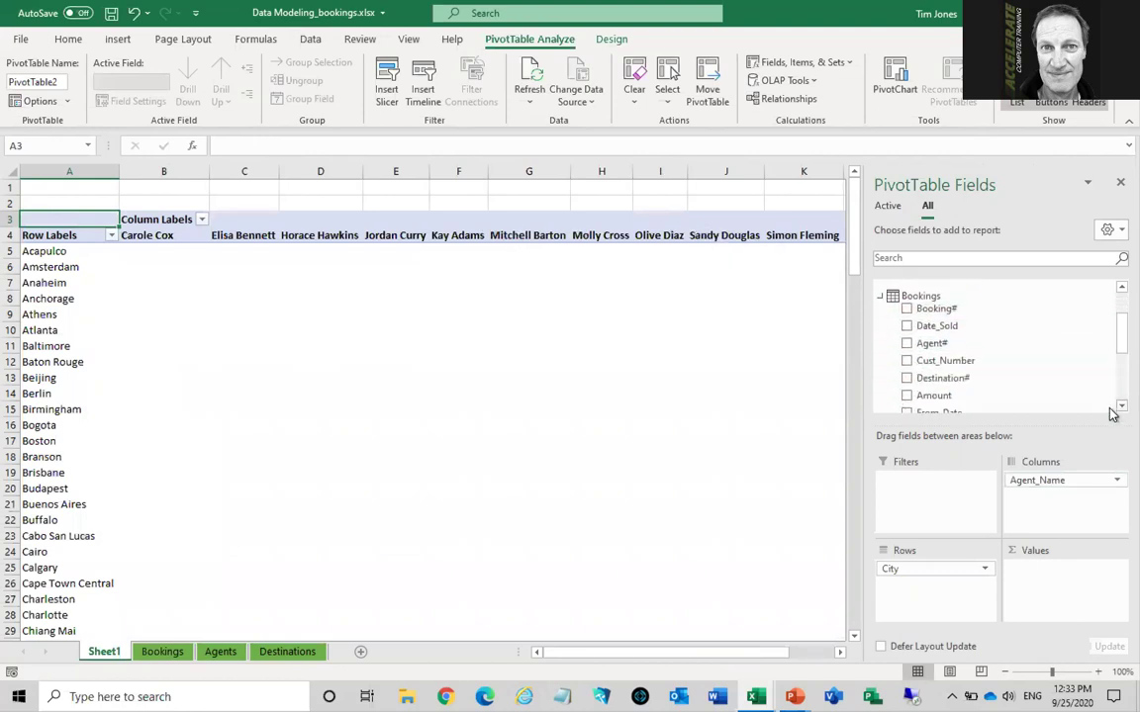
scroll(1110, 405, "down", 5)
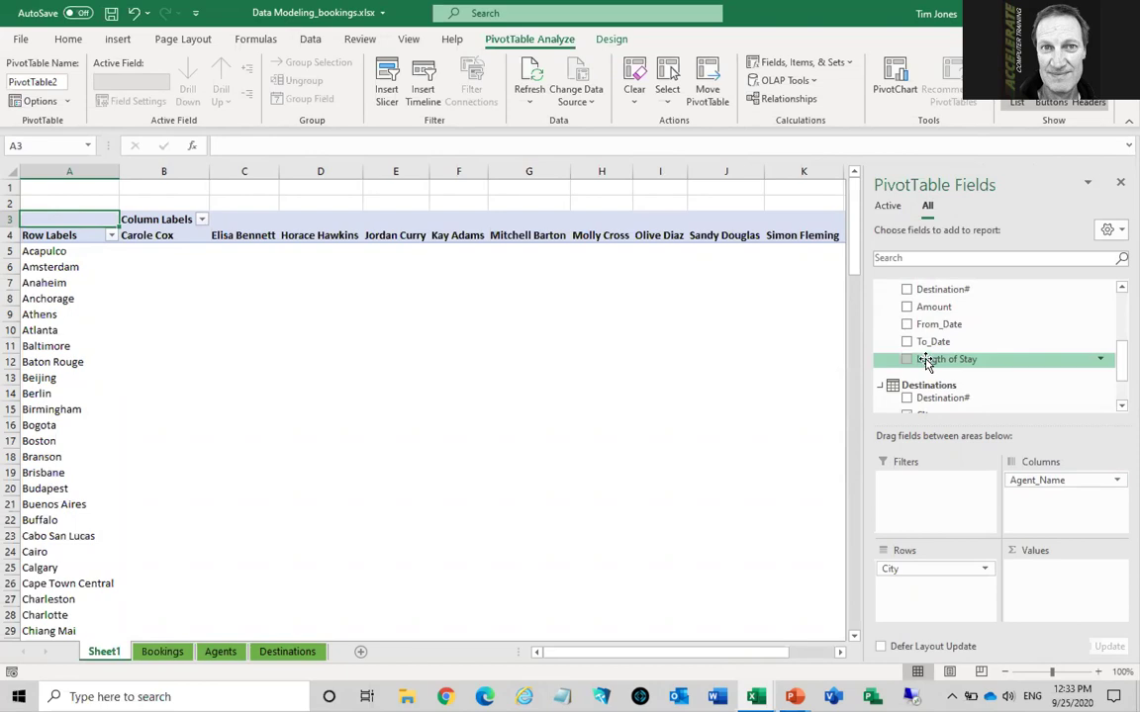
left_click_drag(931, 364, 1060, 581)
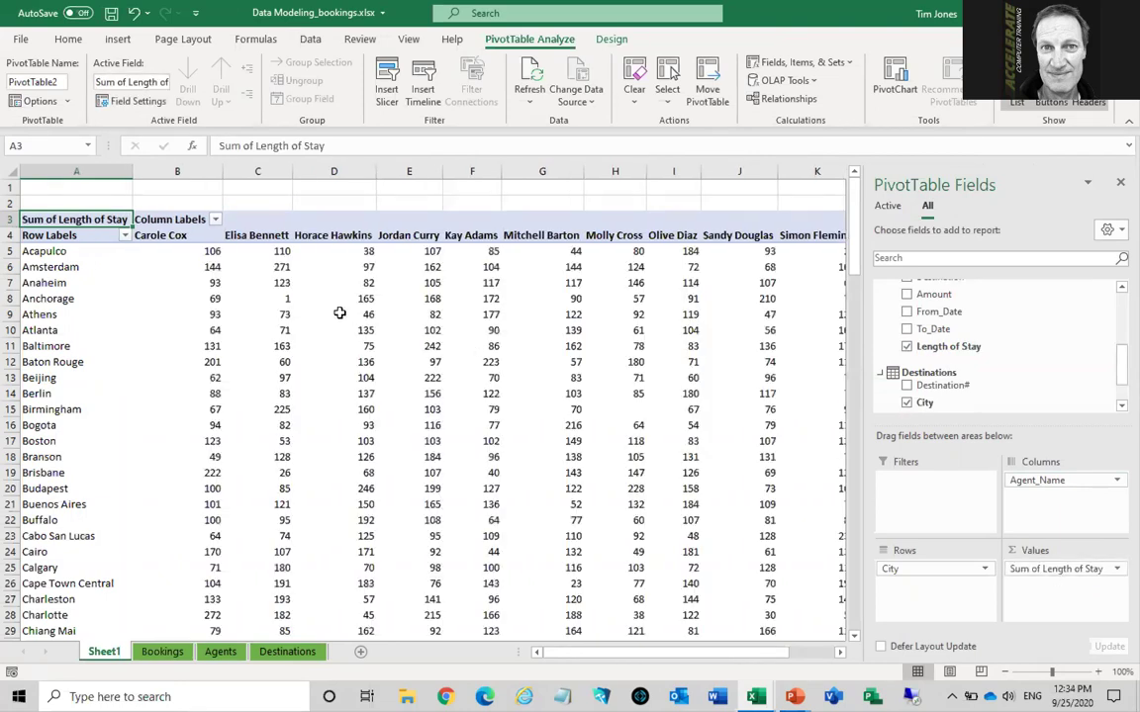
Save and close Data Modeling_bookings, then view the Targets sheet of the other workbook
mouse_move(336, 312)
key("ctrl+w")
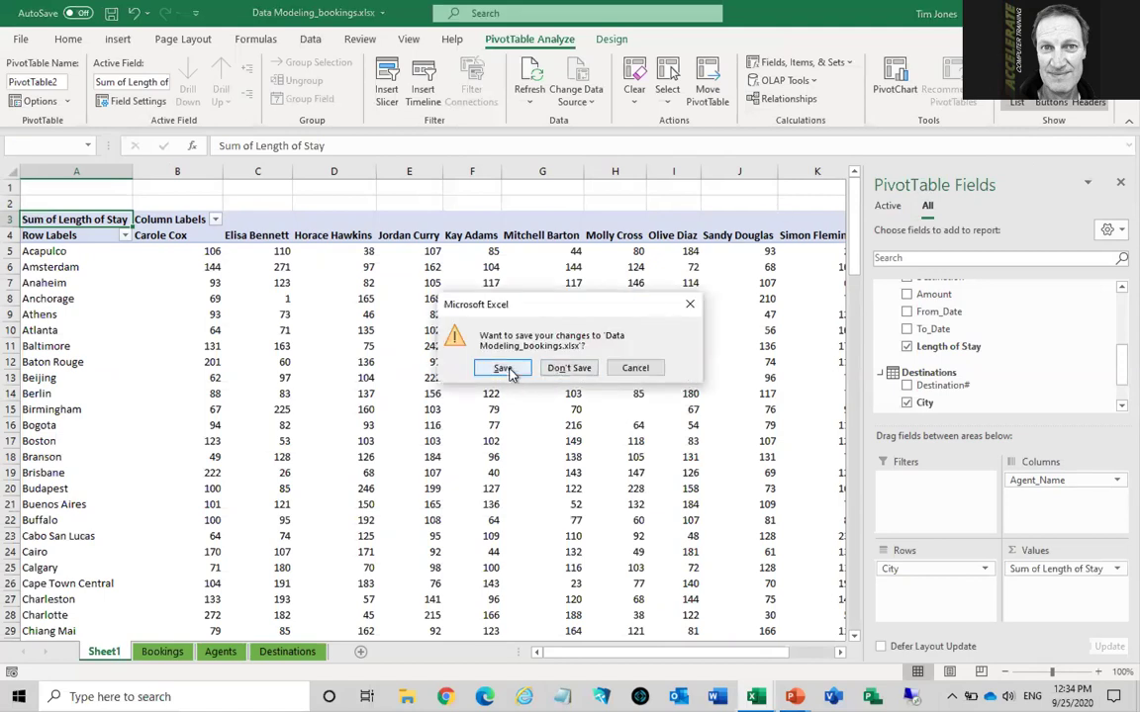
left_click(507, 370)
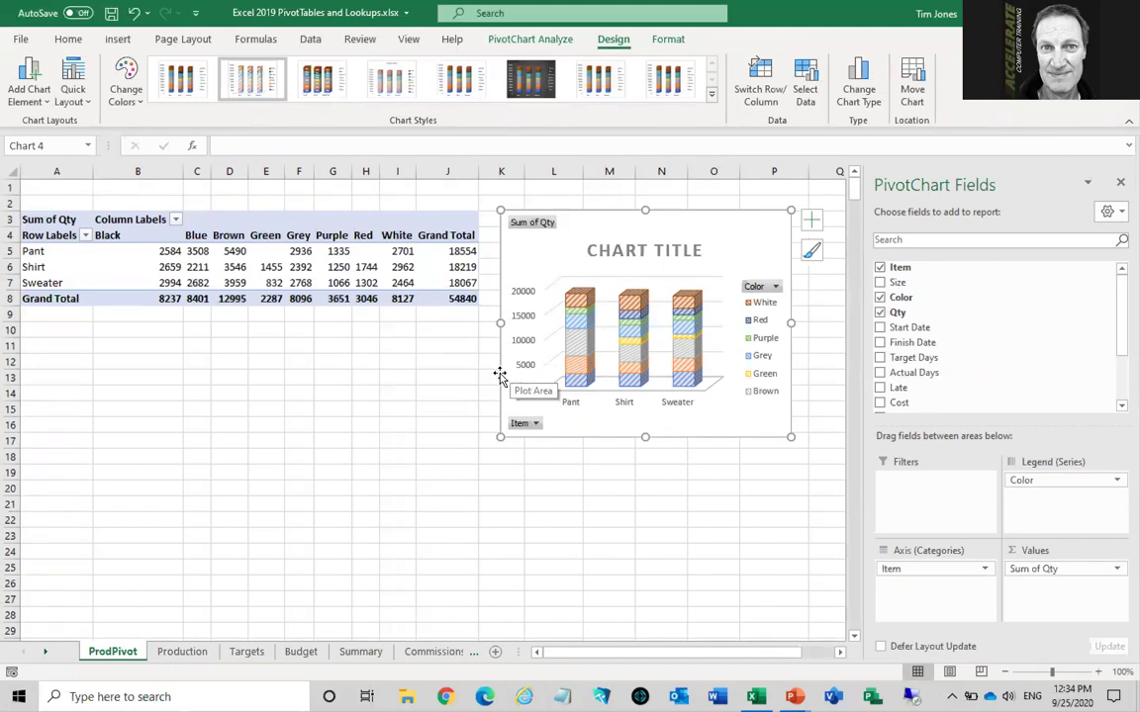
left_click(237, 653)
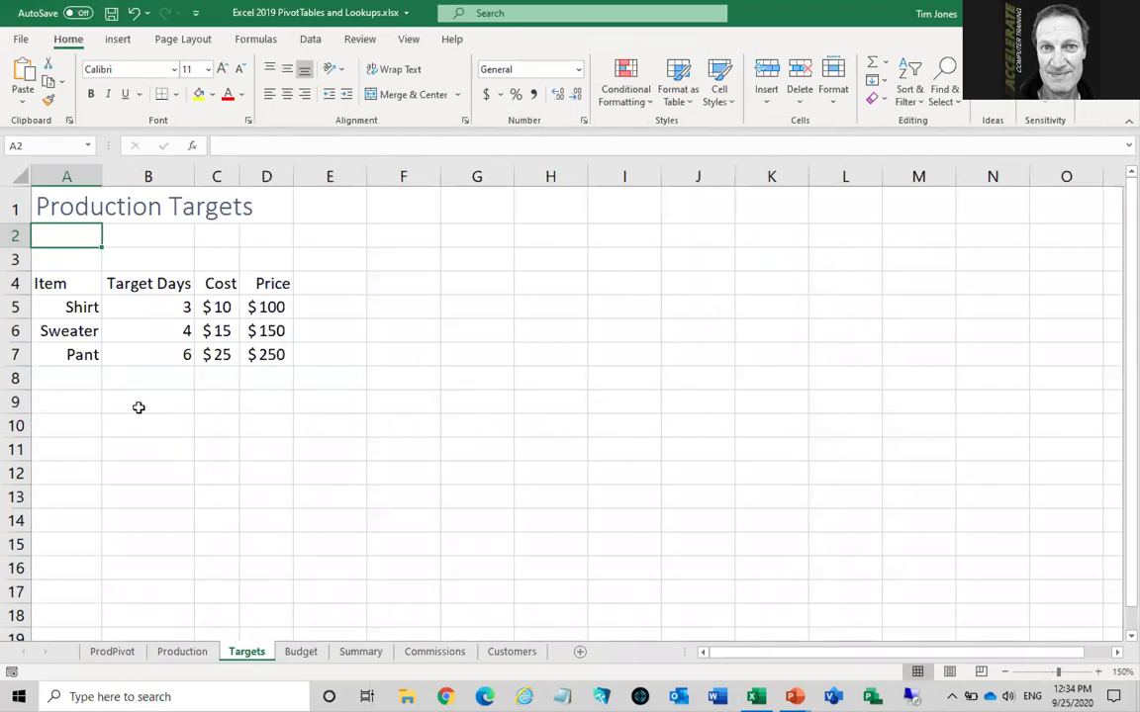
left_click_drag(71, 284, 157, 354)
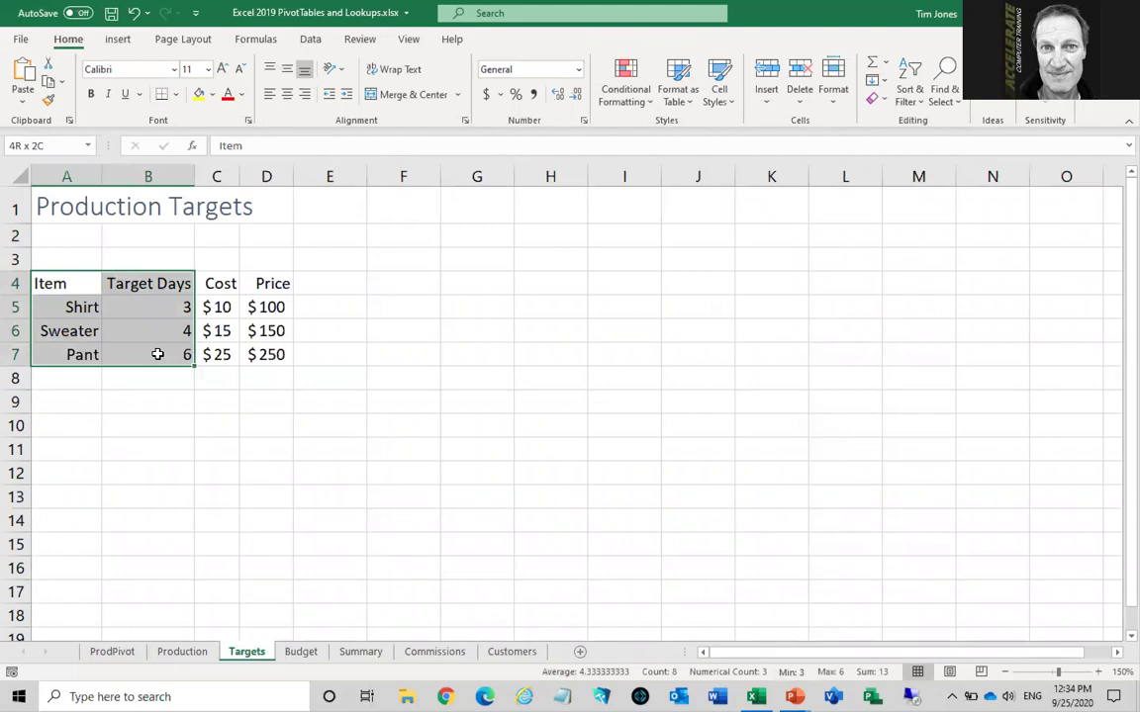
left_click_drag(157, 354, 248, 354)
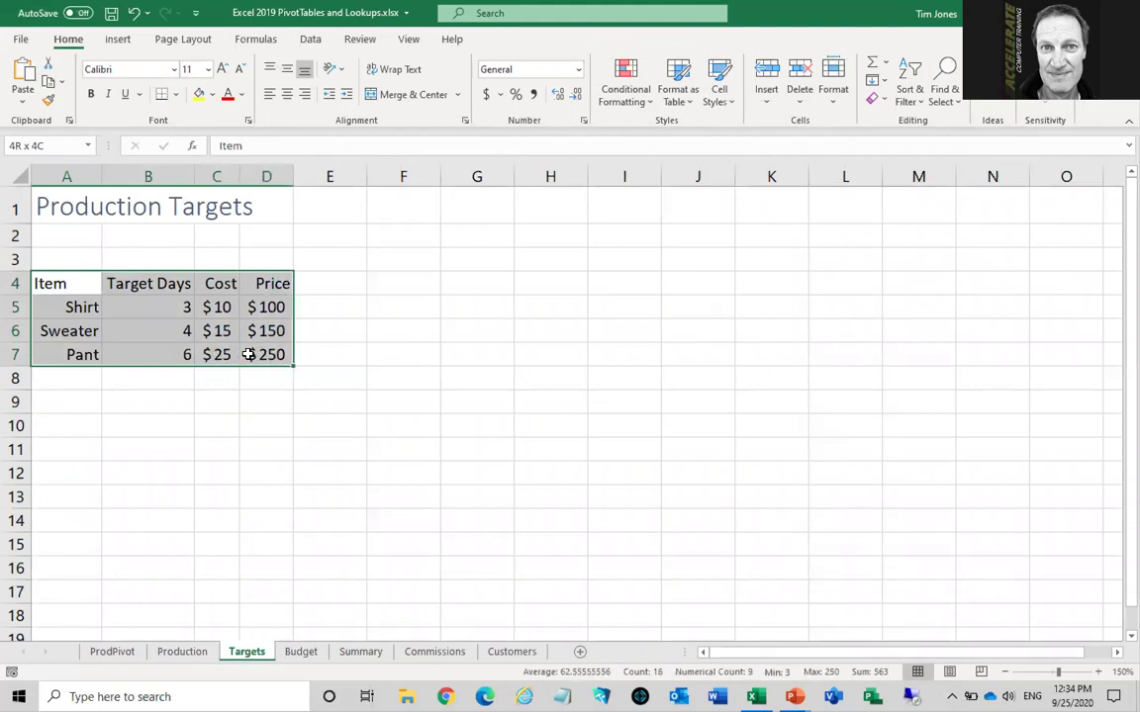
left_click_drag(249, 355, 248, 354)
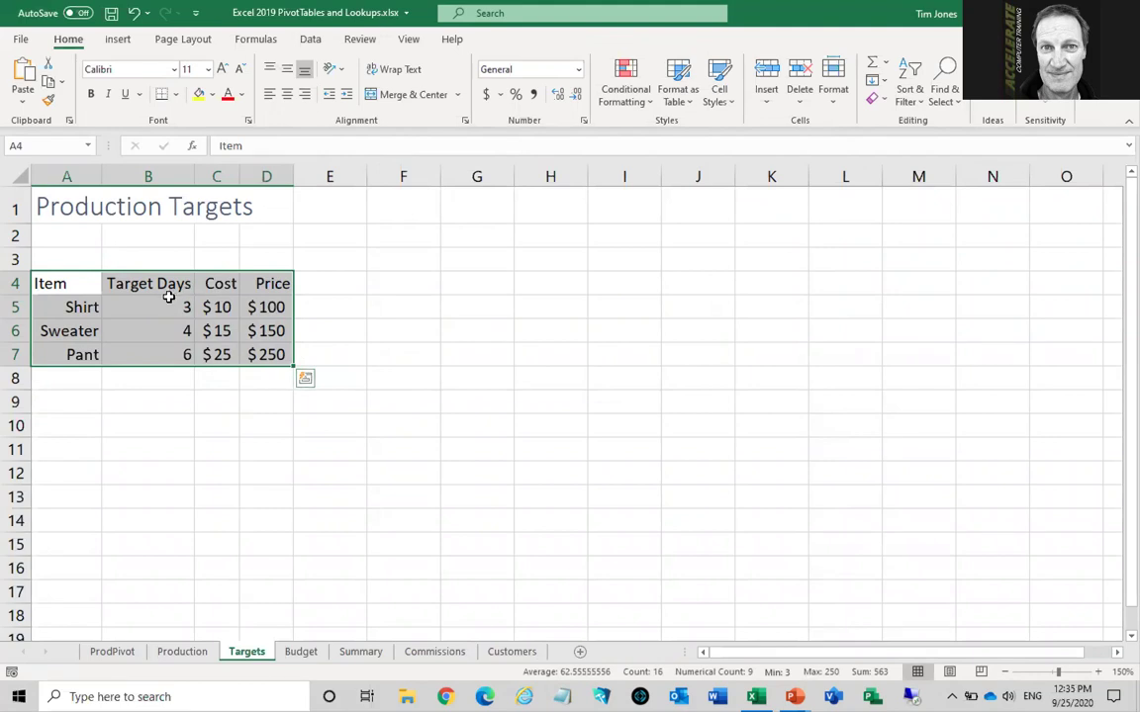
Compare the Actual Days formula in H5 with the Sweater and Pant target days on Targets
left_click(151, 307)
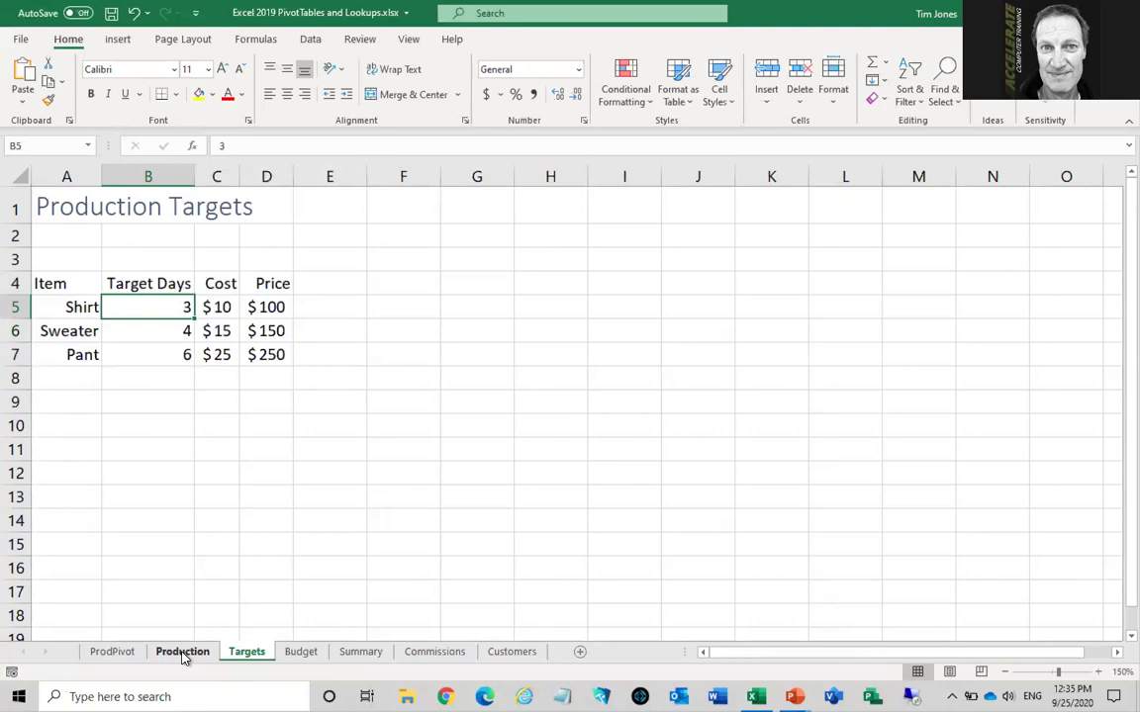
left_click(183, 653)
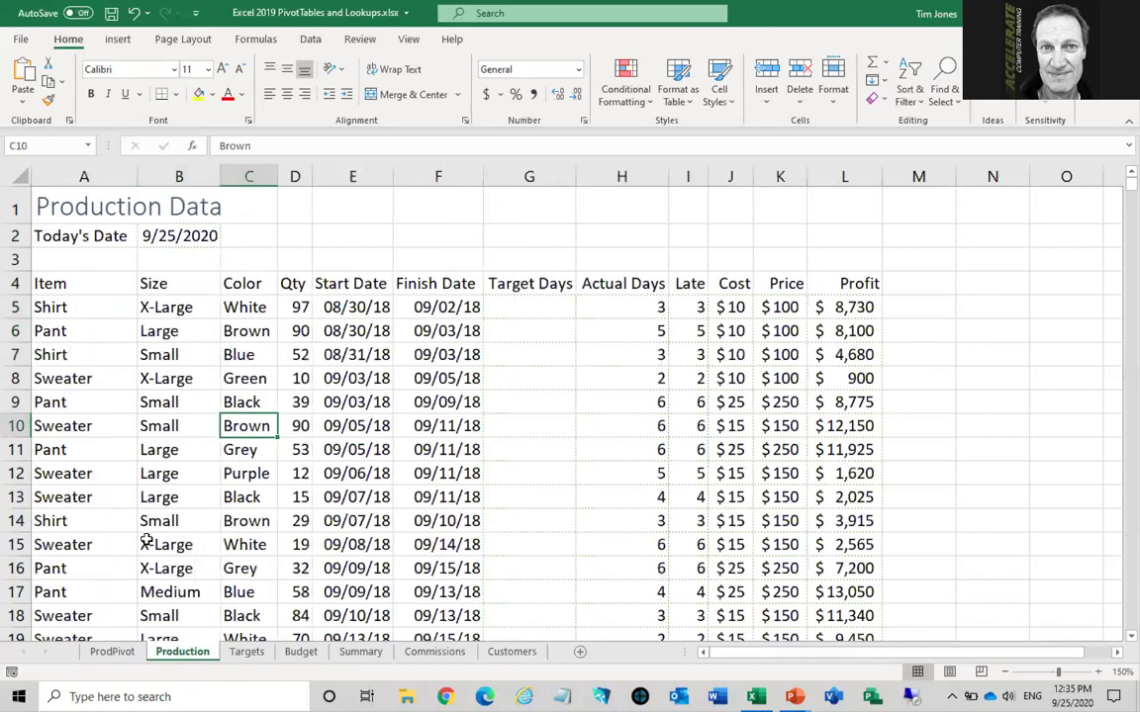
left_click(635, 310)
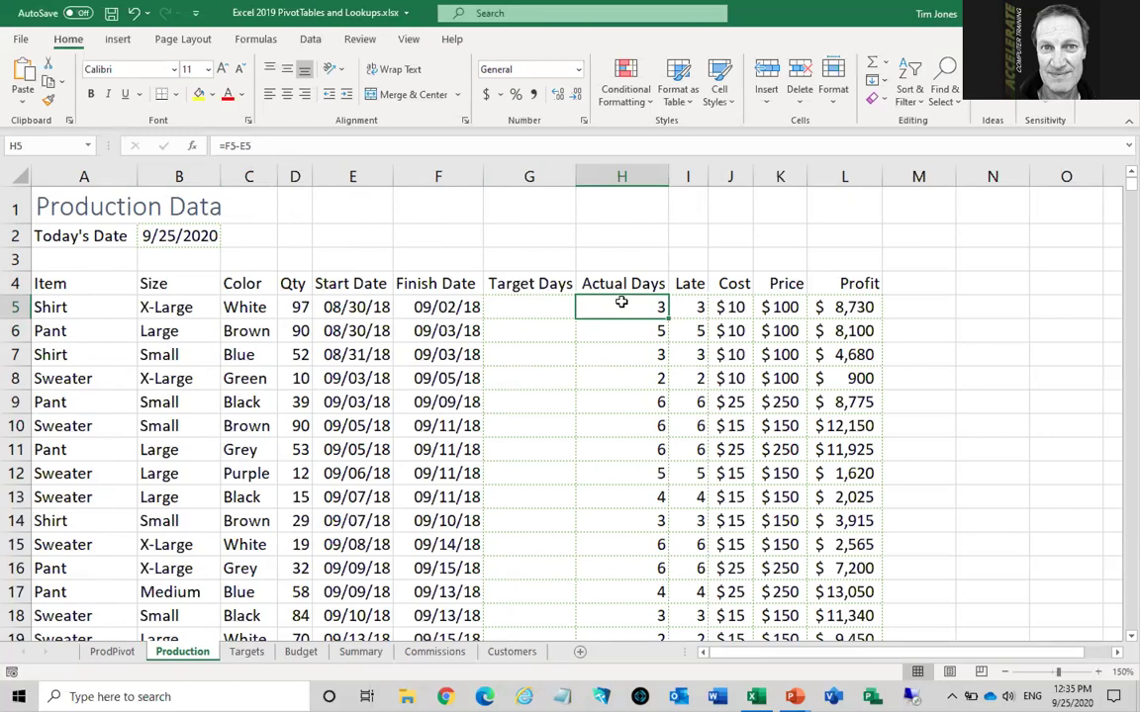
left_click(242, 652)
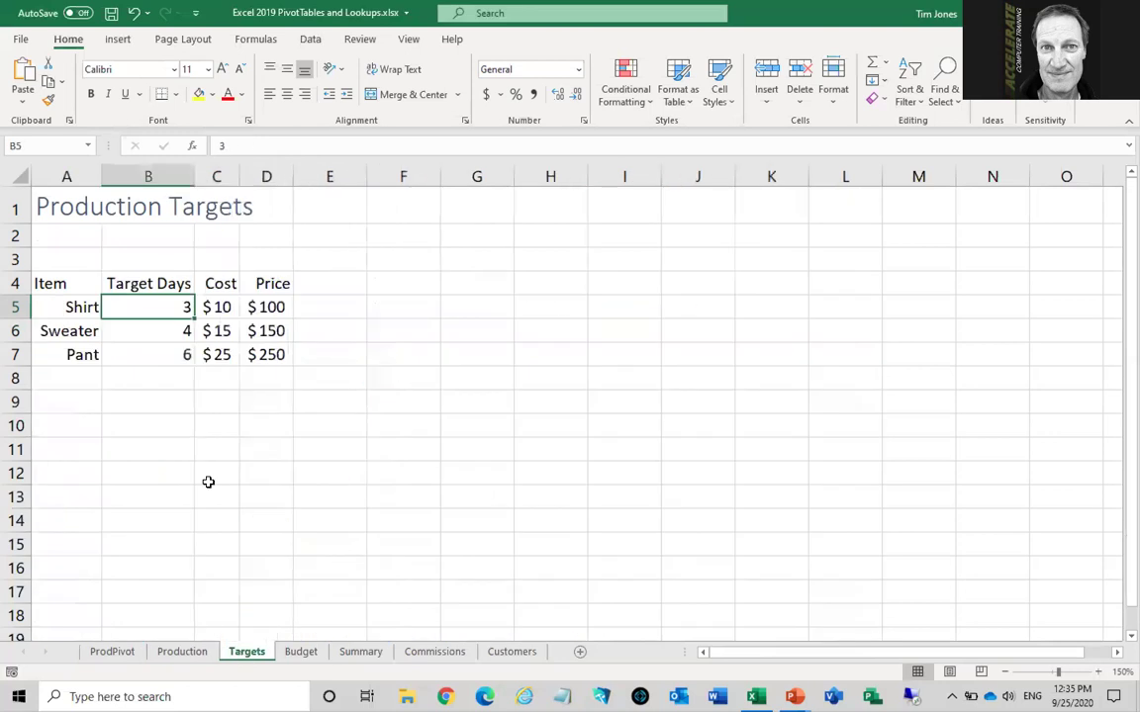
left_click(158, 331)
left_click(157, 354)
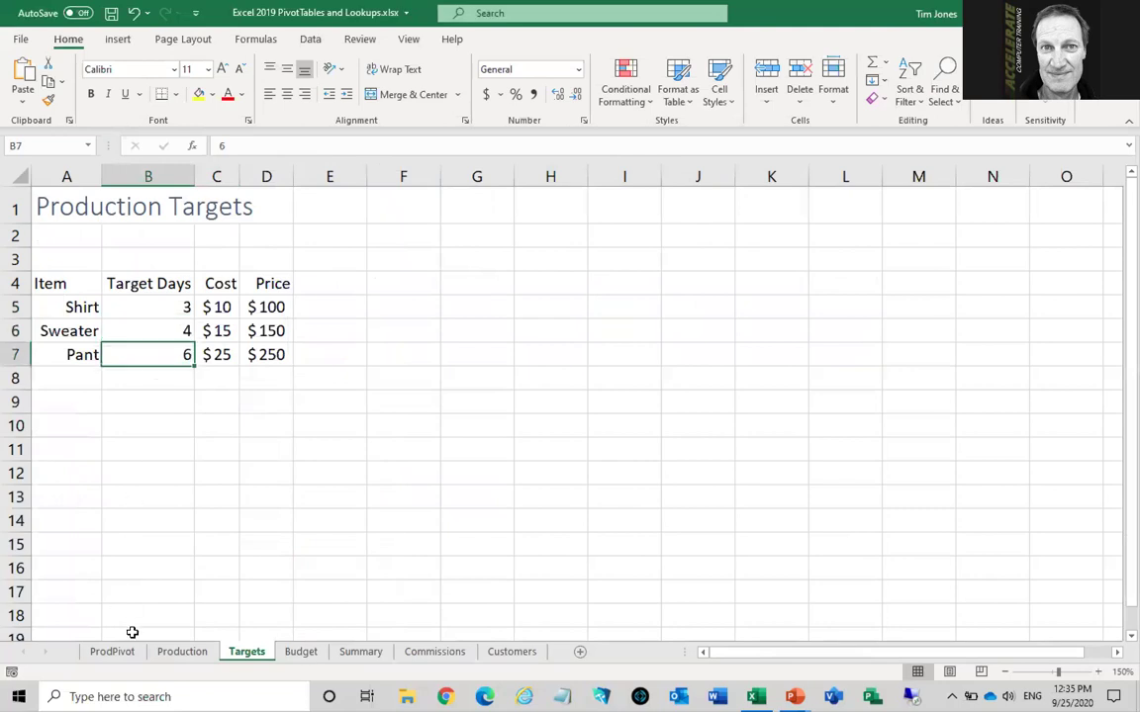
Return to Production and select the empty Target Days cell G5 for the Shirt item
left_click(184, 653)
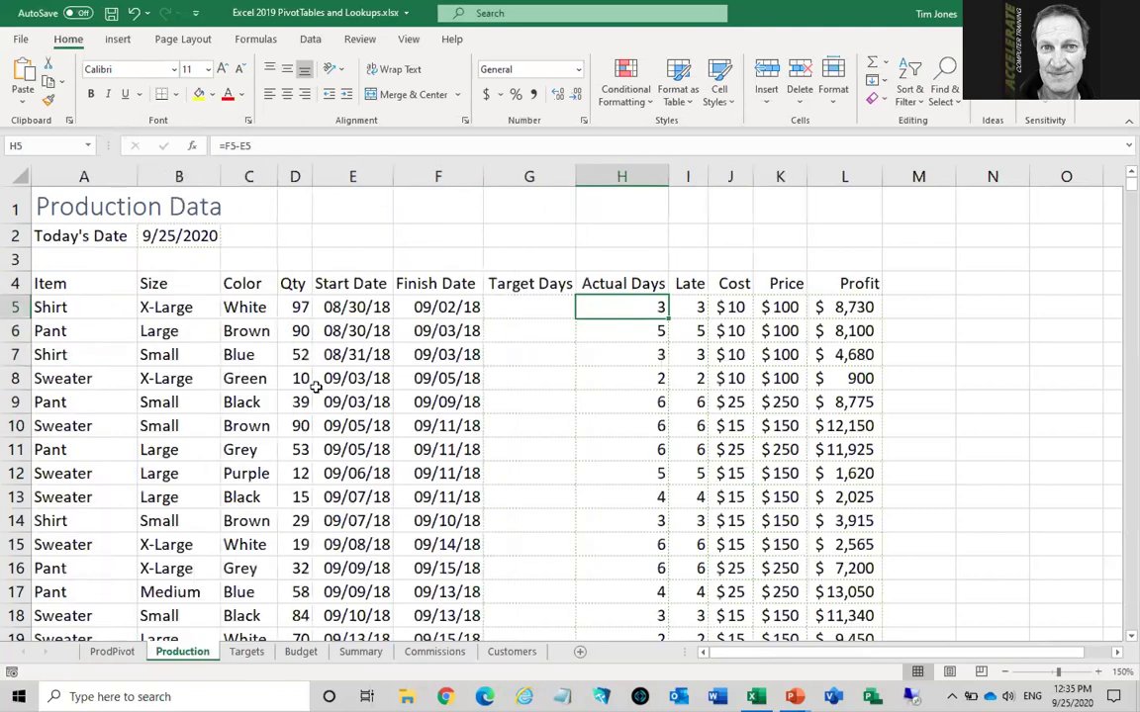
left_click(517, 308)
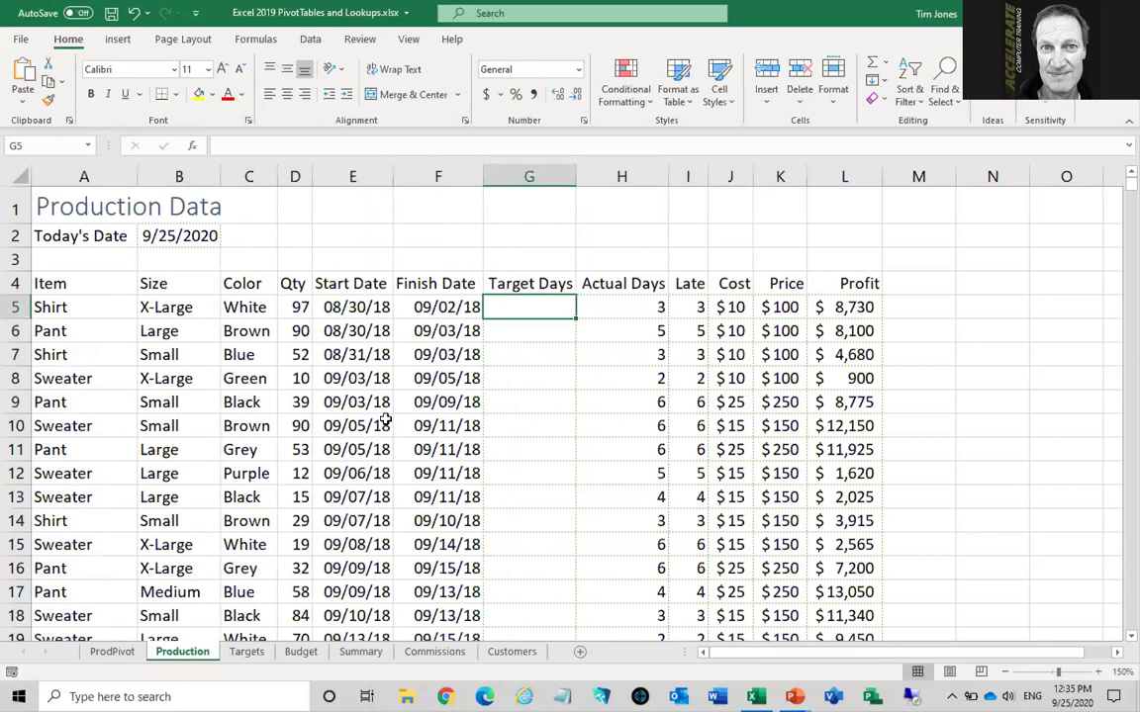
left_click(83, 307)
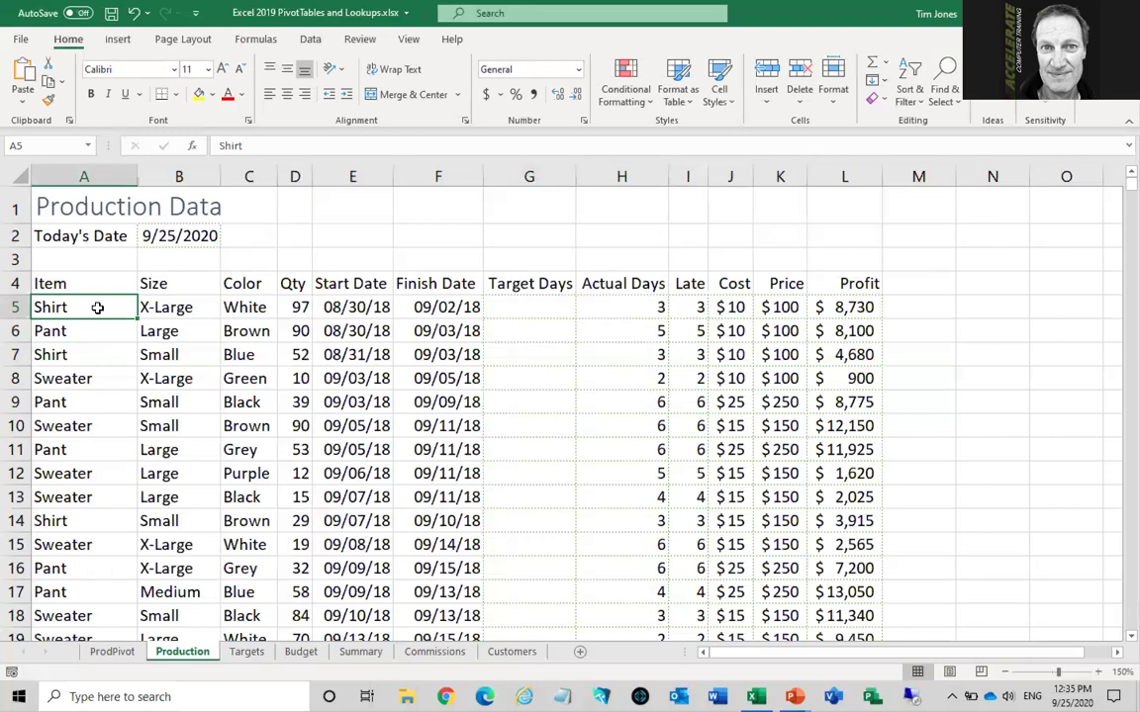
left_click(519, 308)
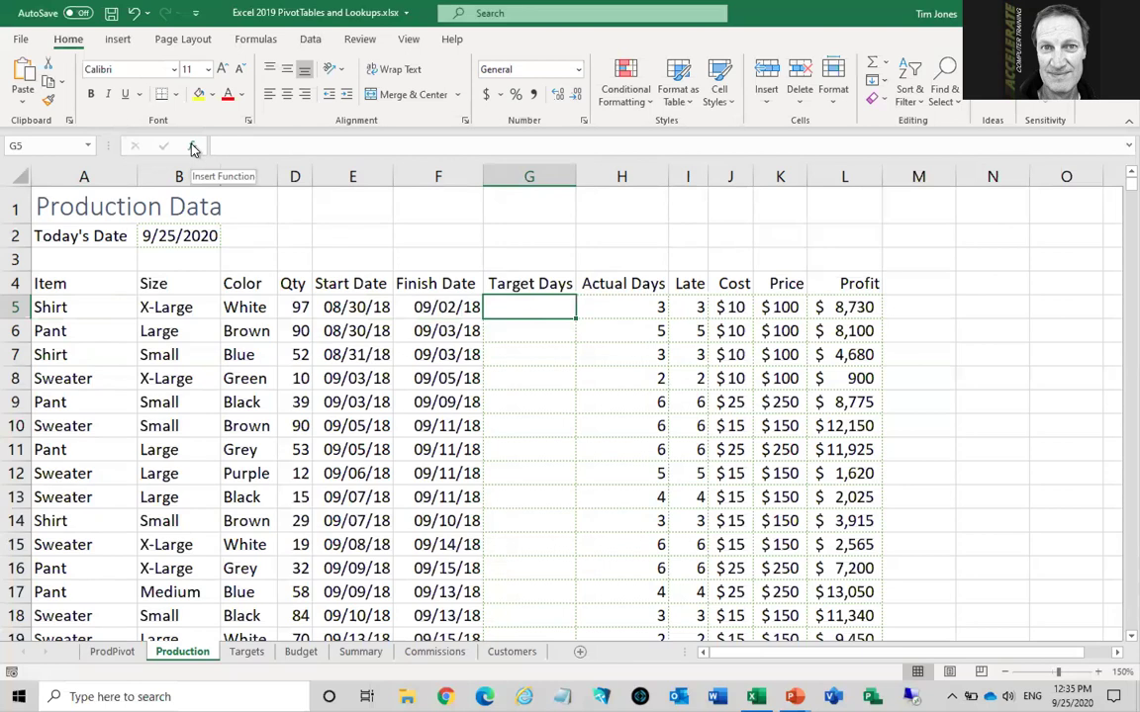
Insert a VLOOKUP function in G5 from the Lookup & Reference category
left_click(194, 147)
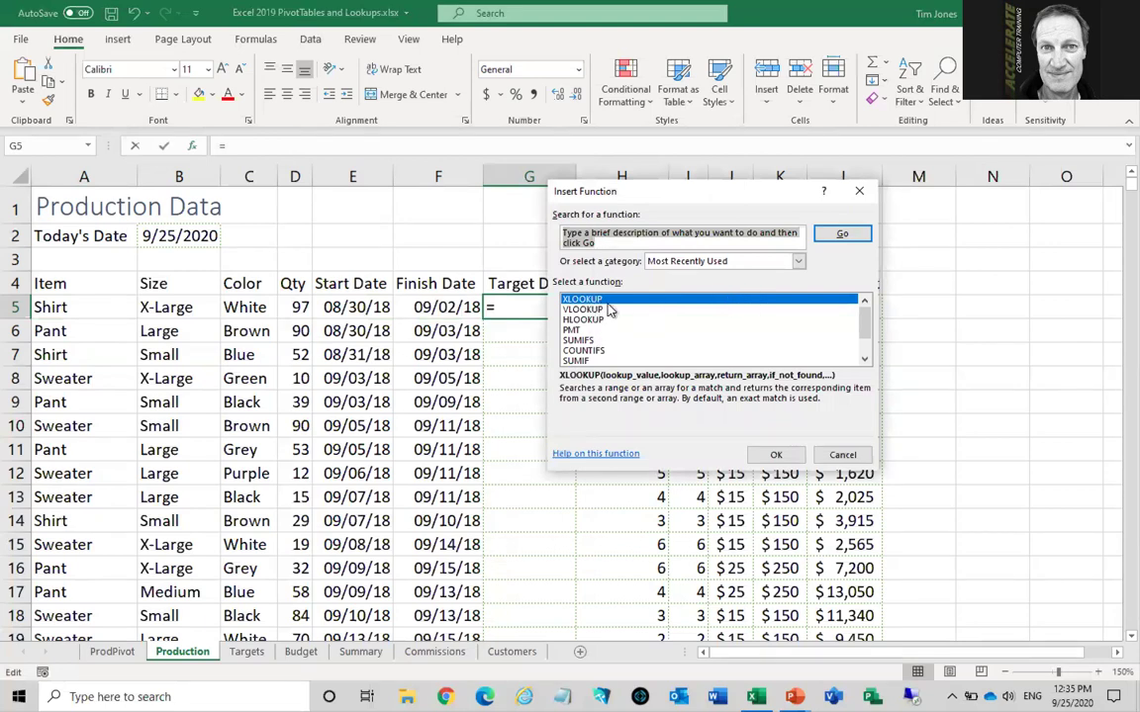
left_click(798, 263)
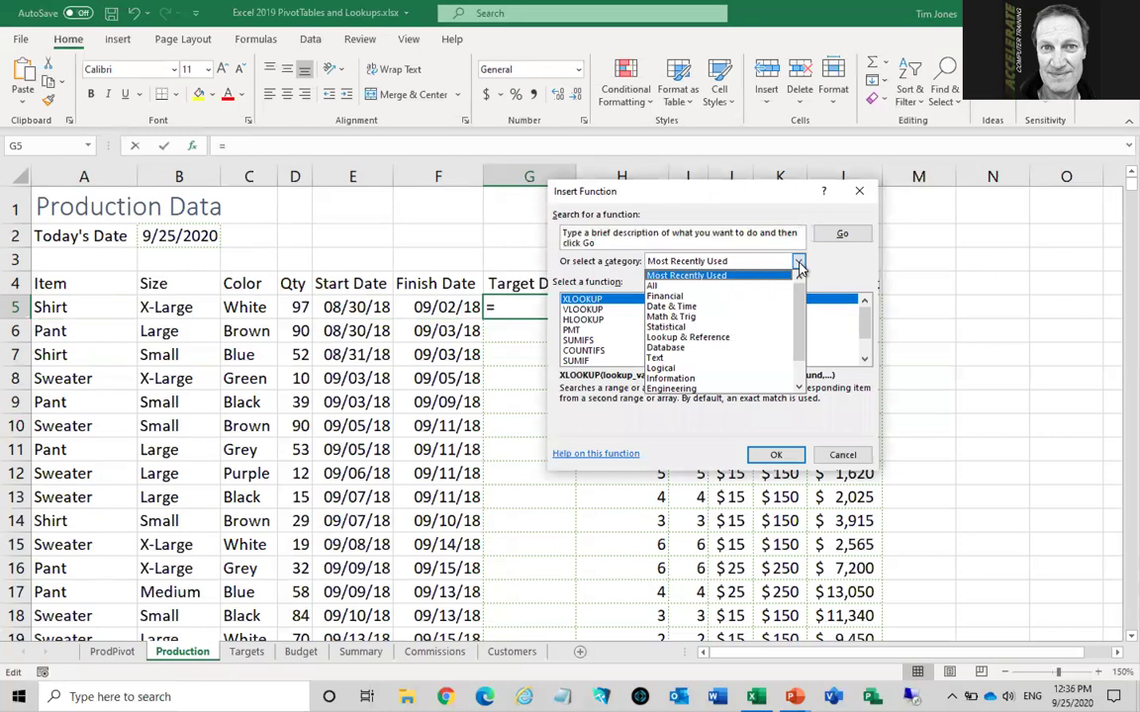
left_click(725, 339)
left_click_drag(862, 317, 865, 352)
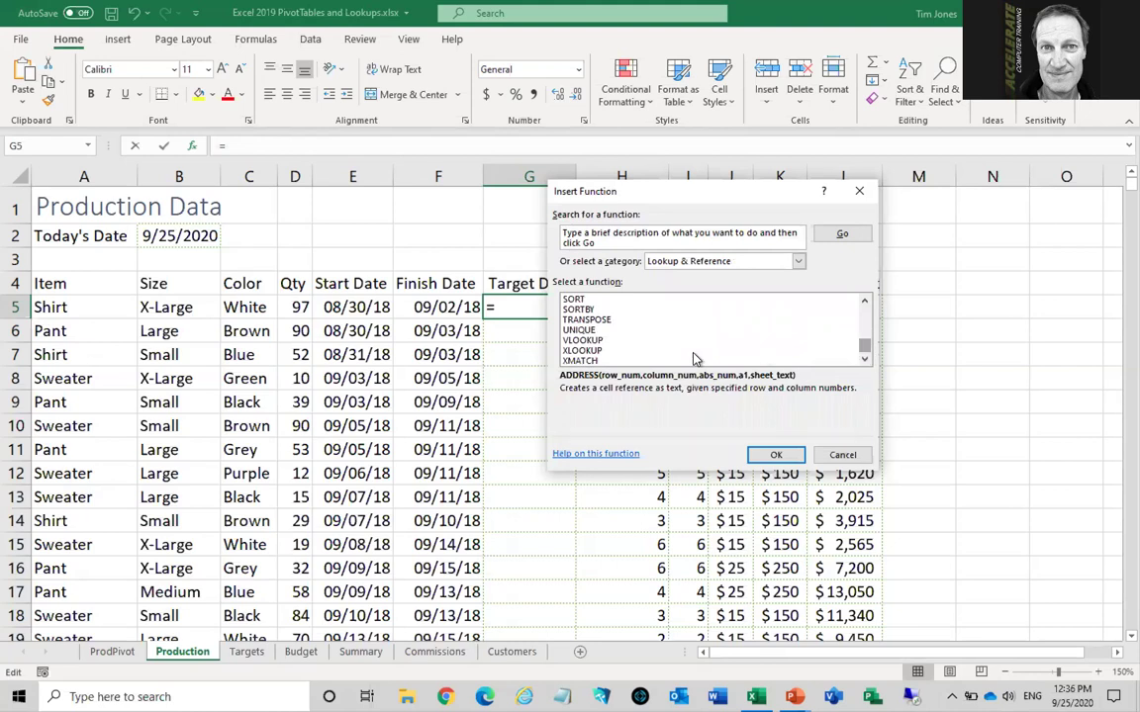
left_click(587, 340)
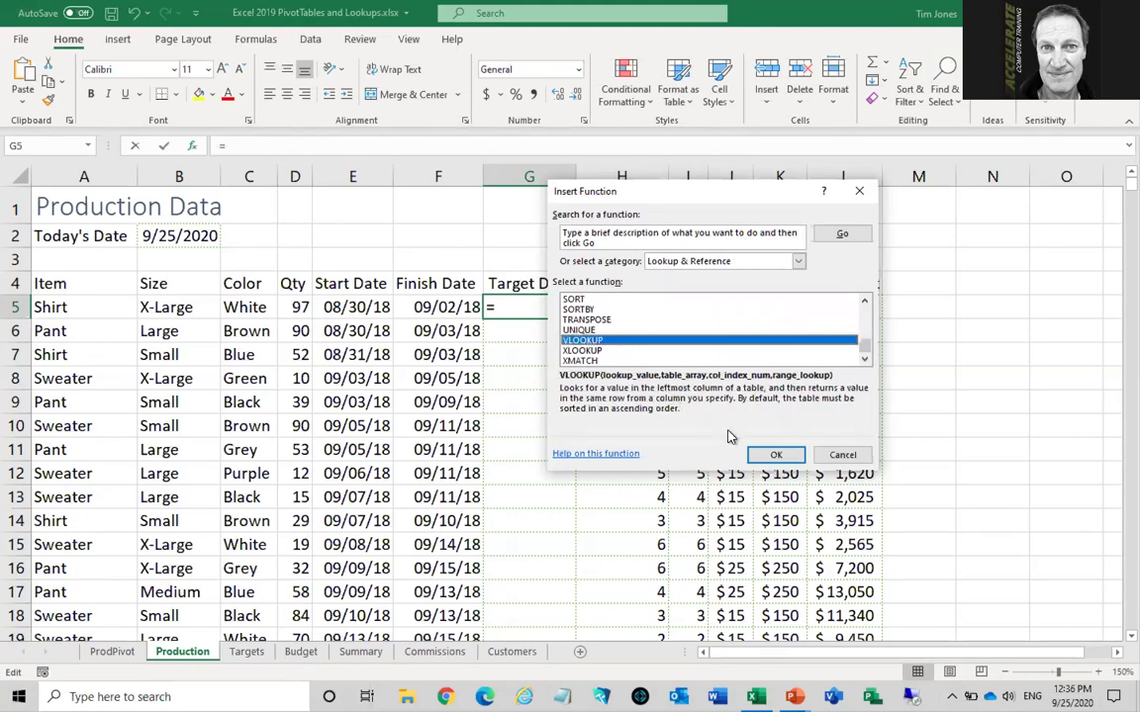
left_click(776, 457)
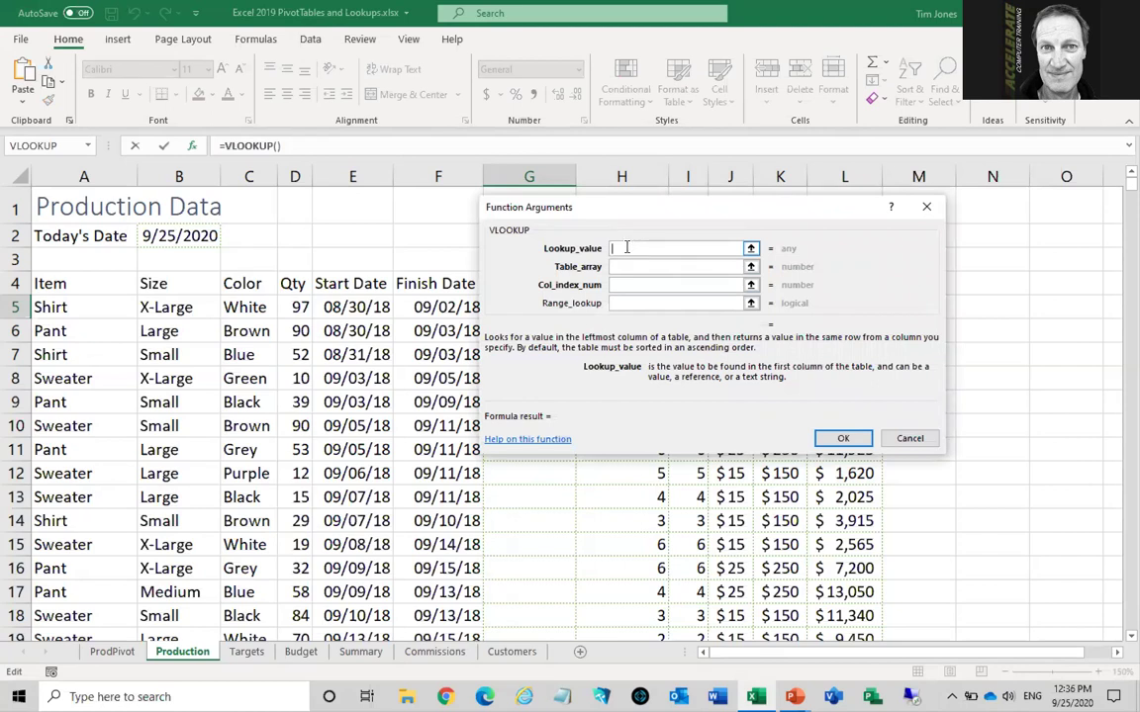
Set the lookup value to A5 and the table array to absolute Targets!$A$5:$D$7
left_click(96, 307)
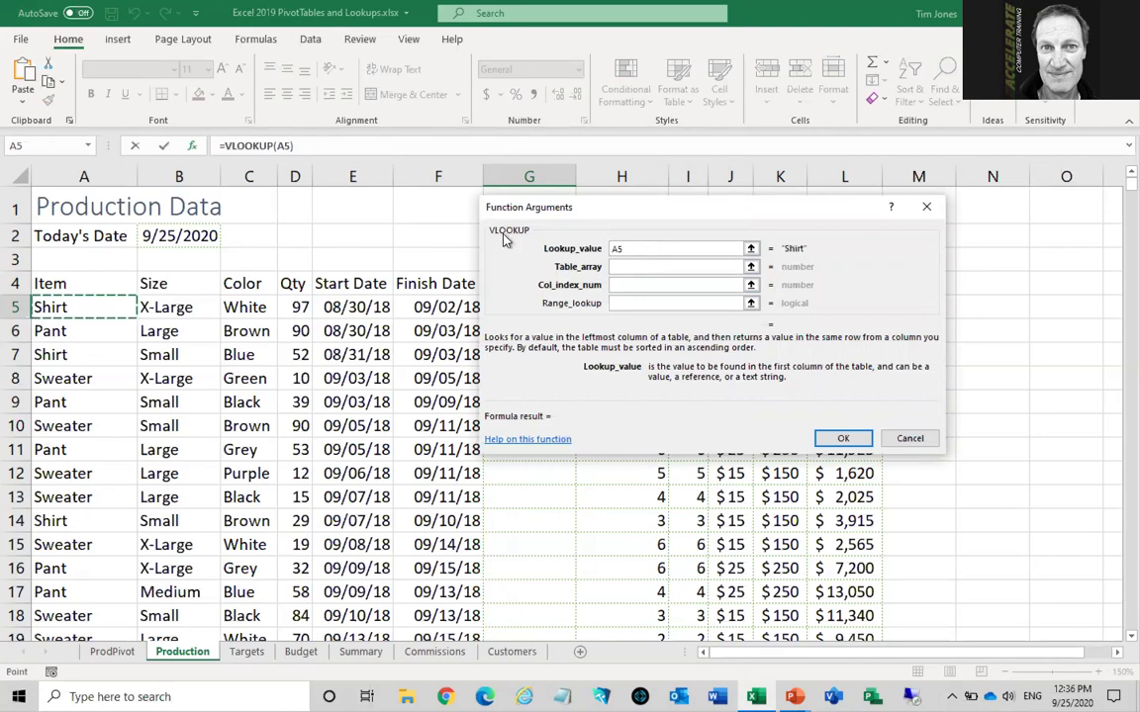
left_click_drag(619, 212, 704, 214)
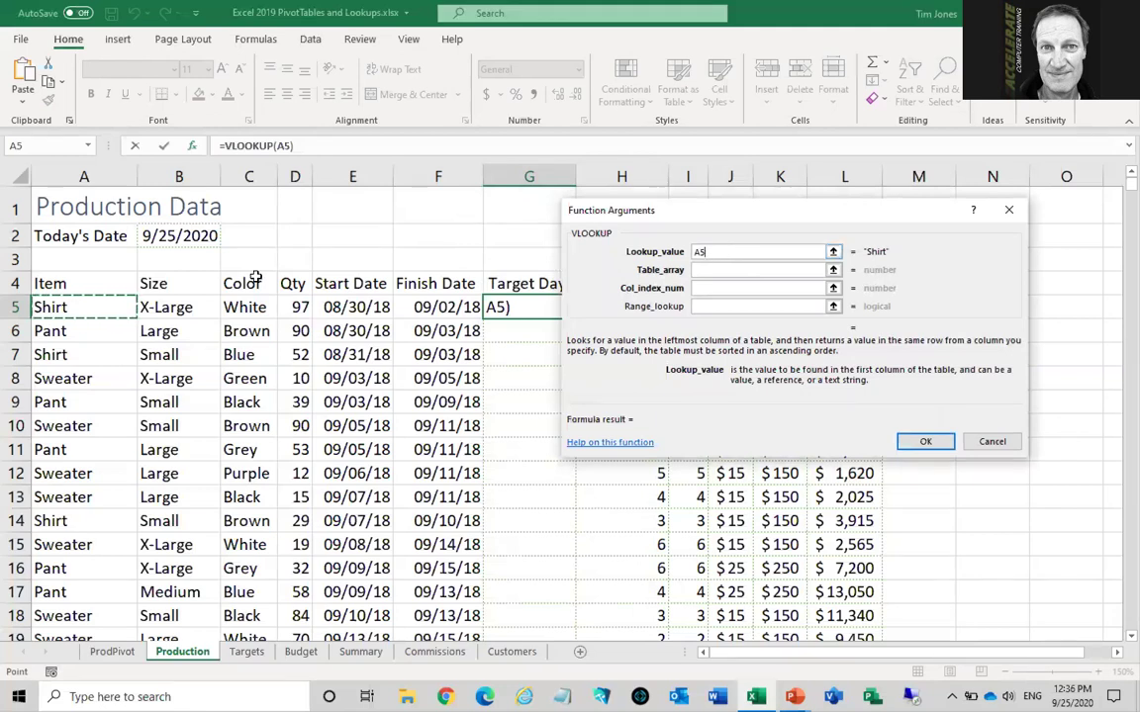
left_click(713, 269)
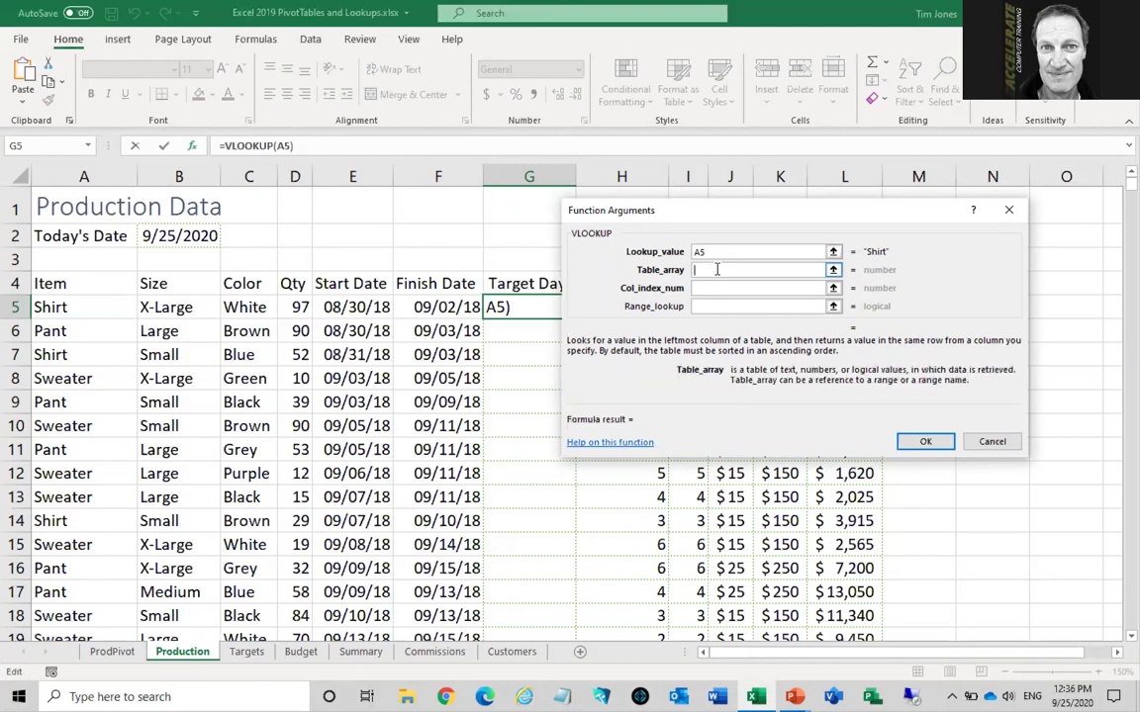
left_click(247, 652)
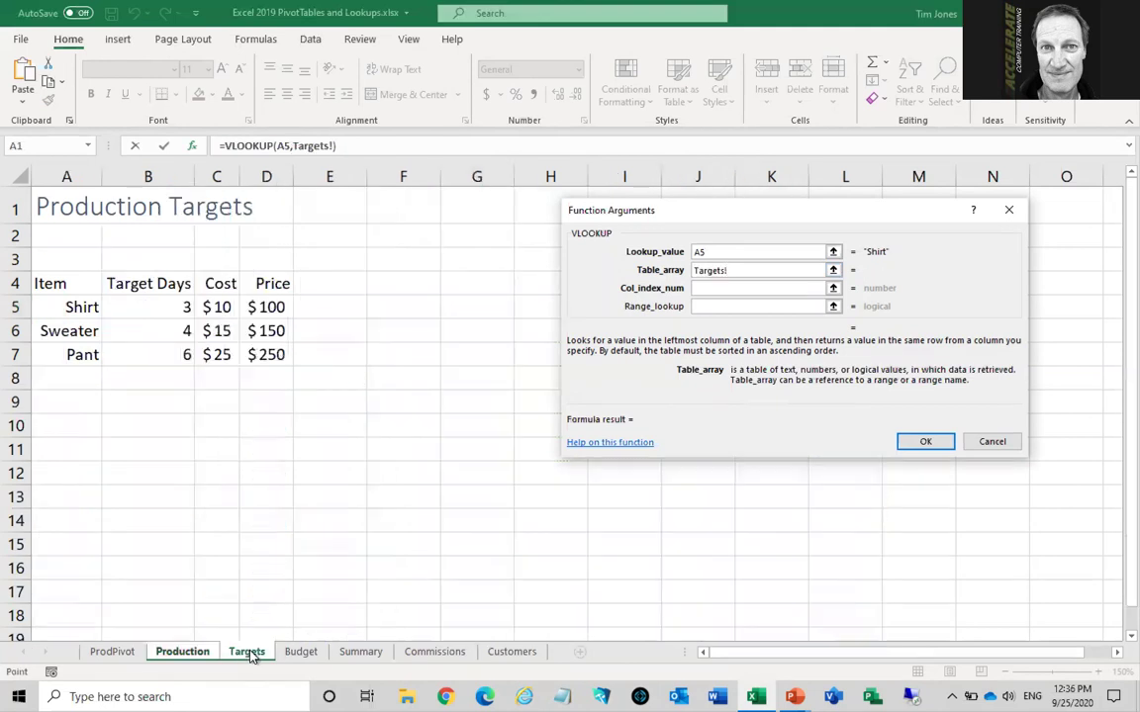
left_click_drag(54, 306, 265, 354)
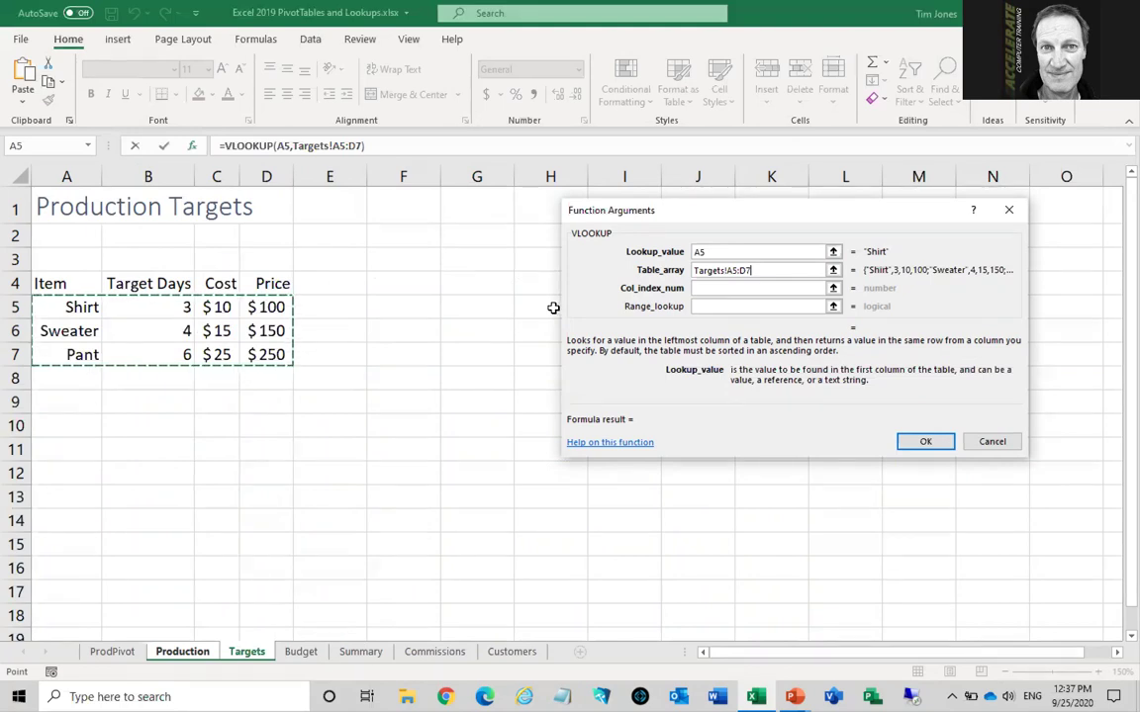
key("F4")
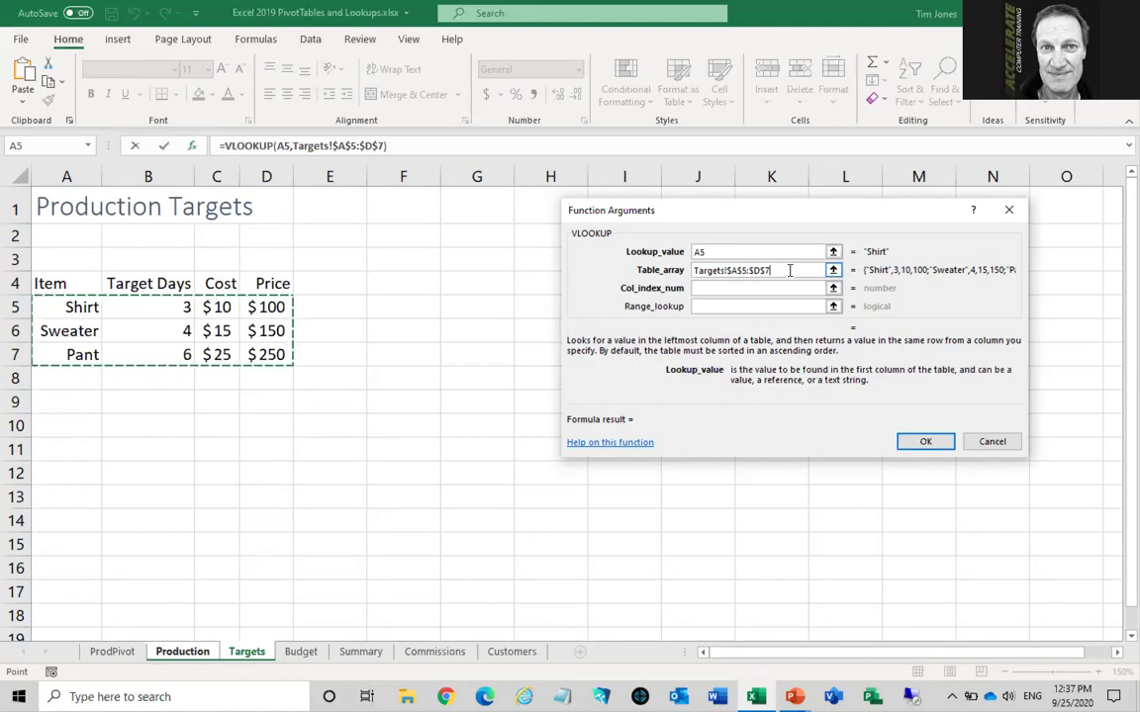
left_click(712, 288)
Enter 2 as the column index and false as the range lookup
left_click(721, 289)
type("2")
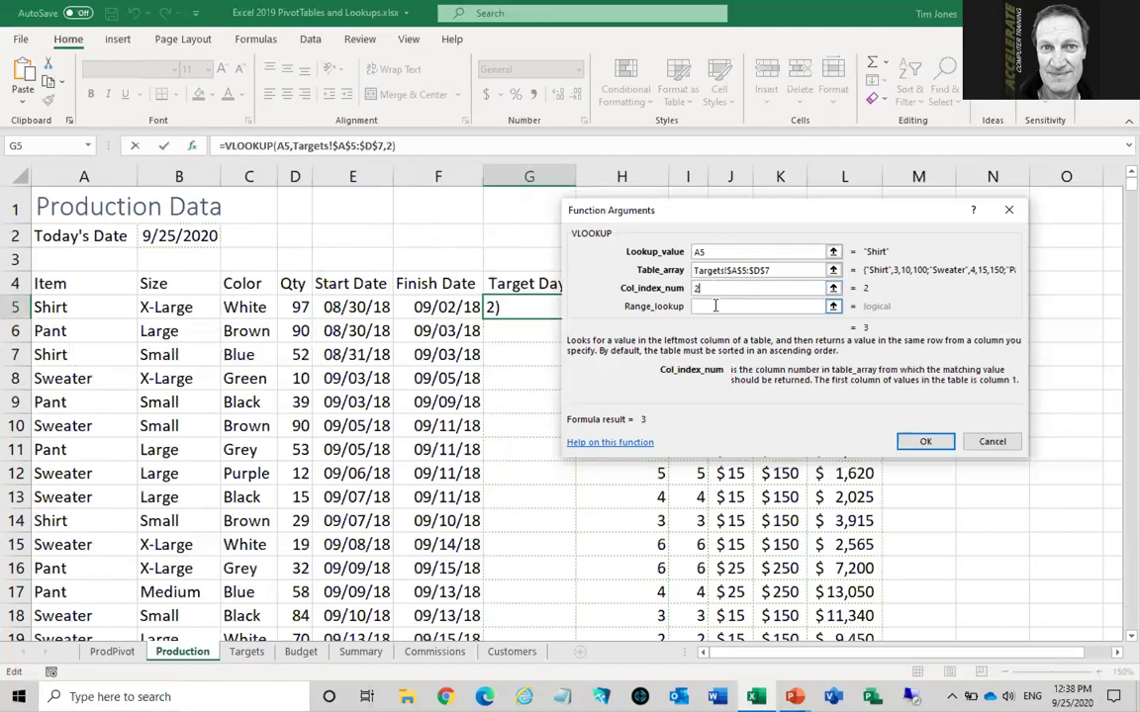
left_click(715, 307)
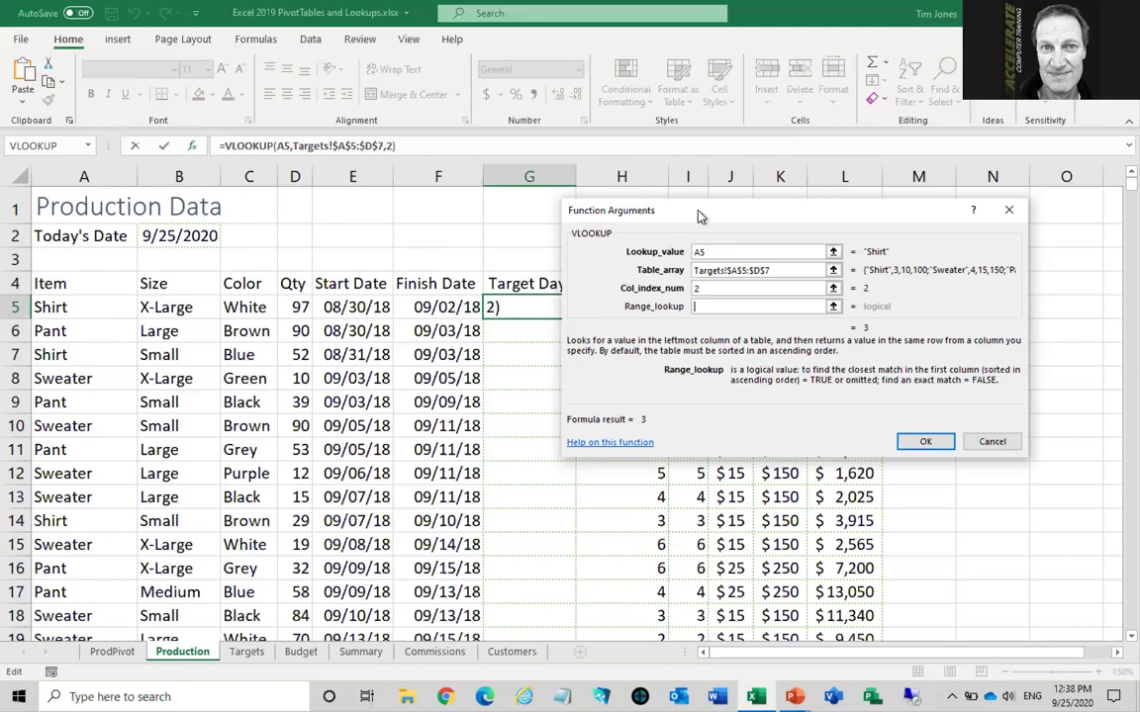
type("false")
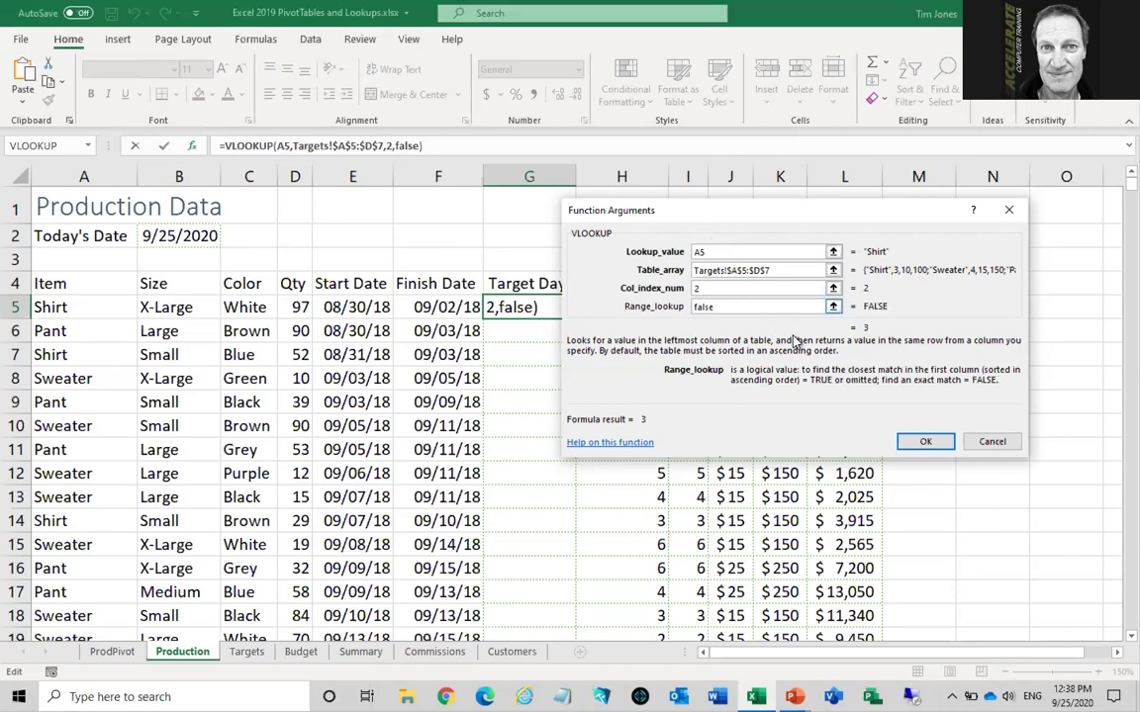
Confirm the G5 VLOOKUP and fill it down the Target Days column (3, 6, 3, 4…)
left_click(923, 444)
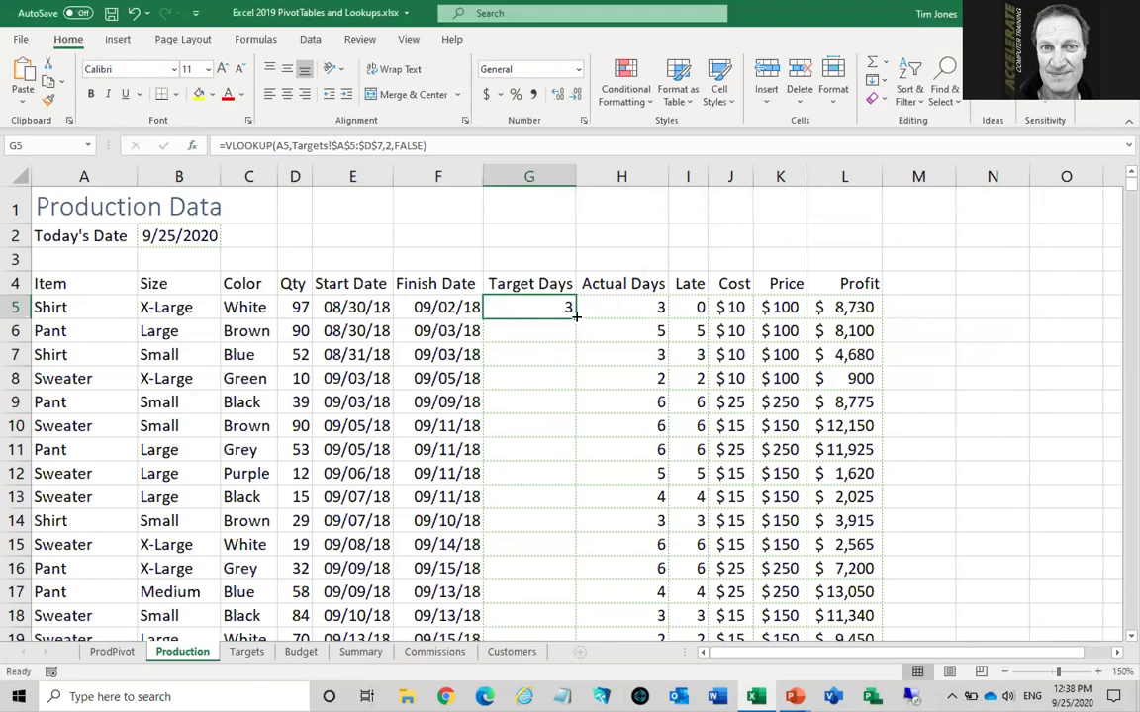
double_click(575, 315)
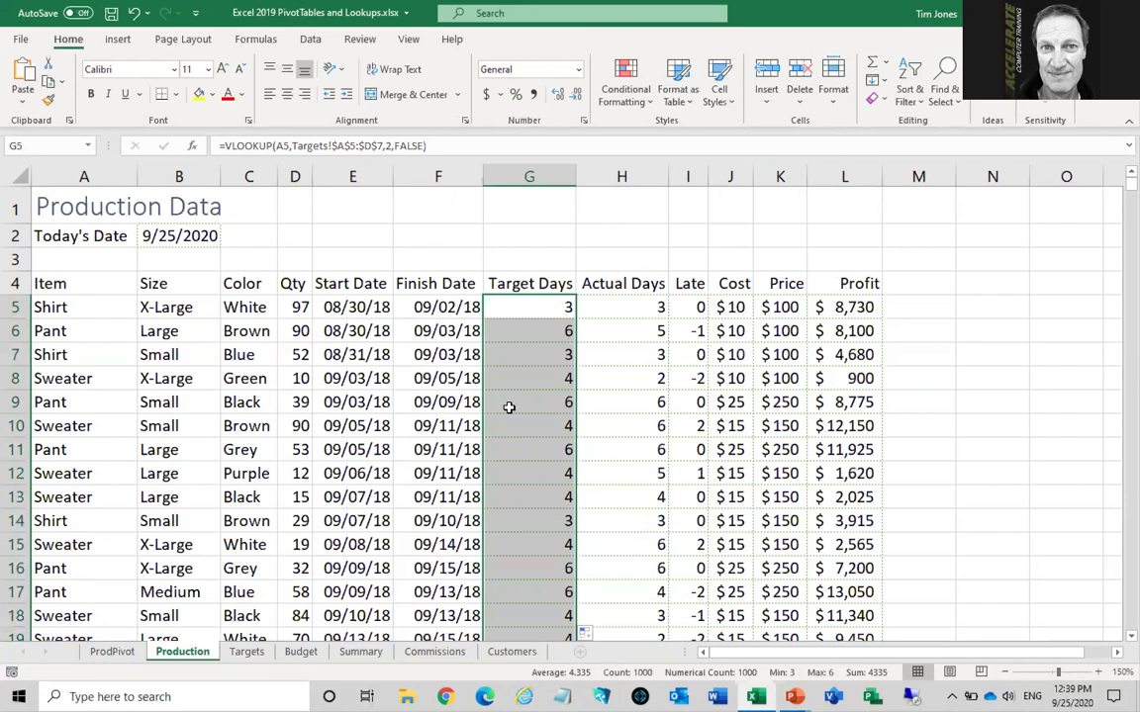
key("alt+Tab")
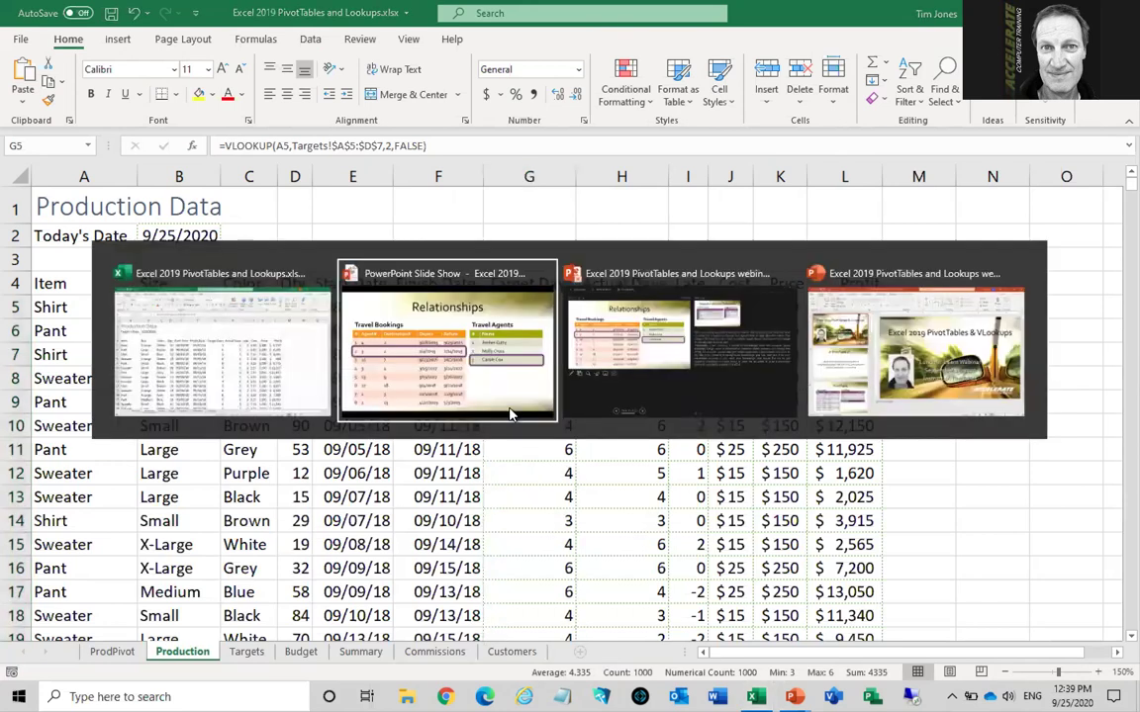
key("Right")
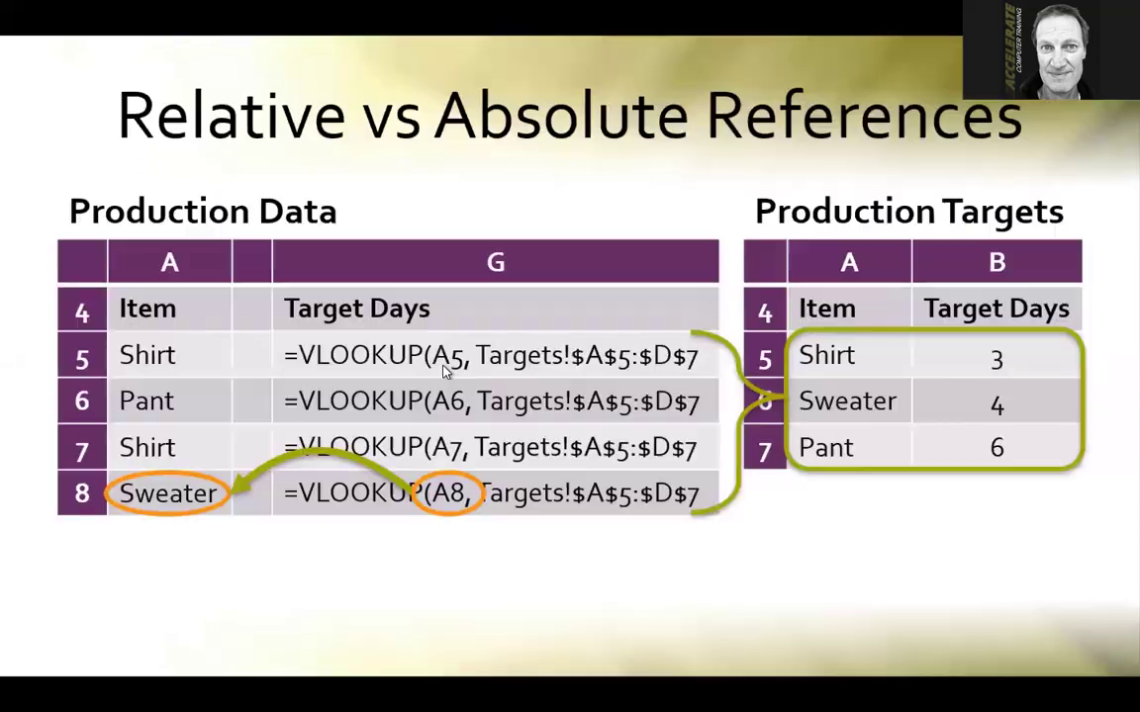
key("alt+Tab")
left_click(444, 371)
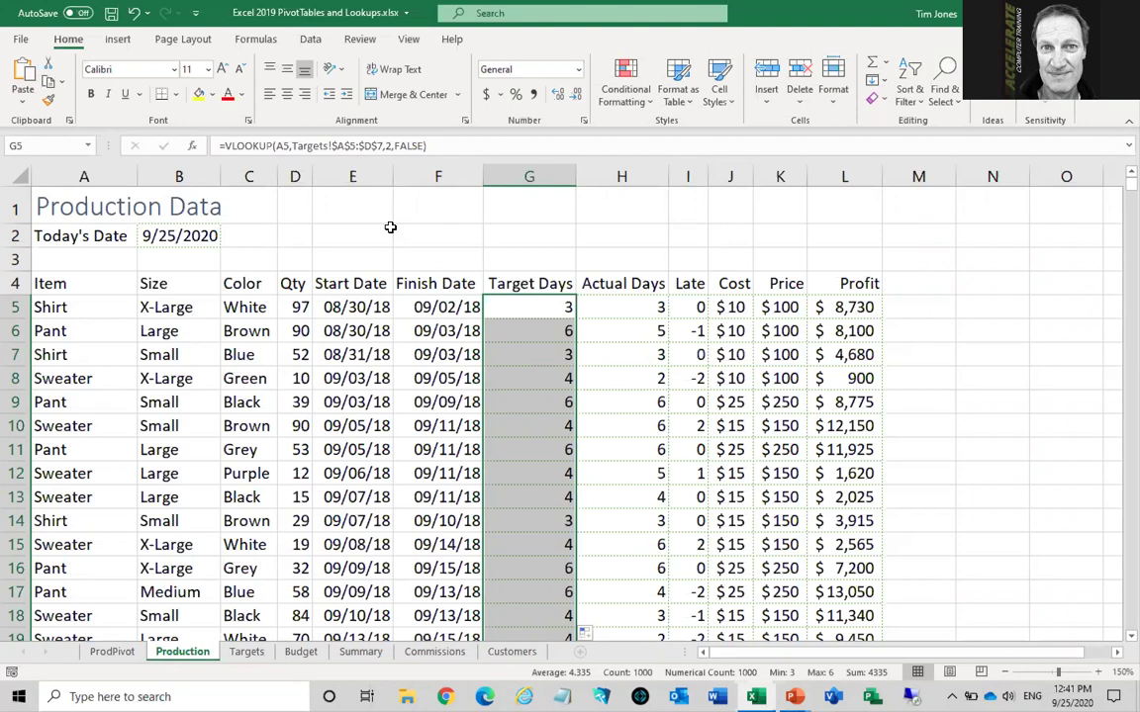
left_click(247, 652)
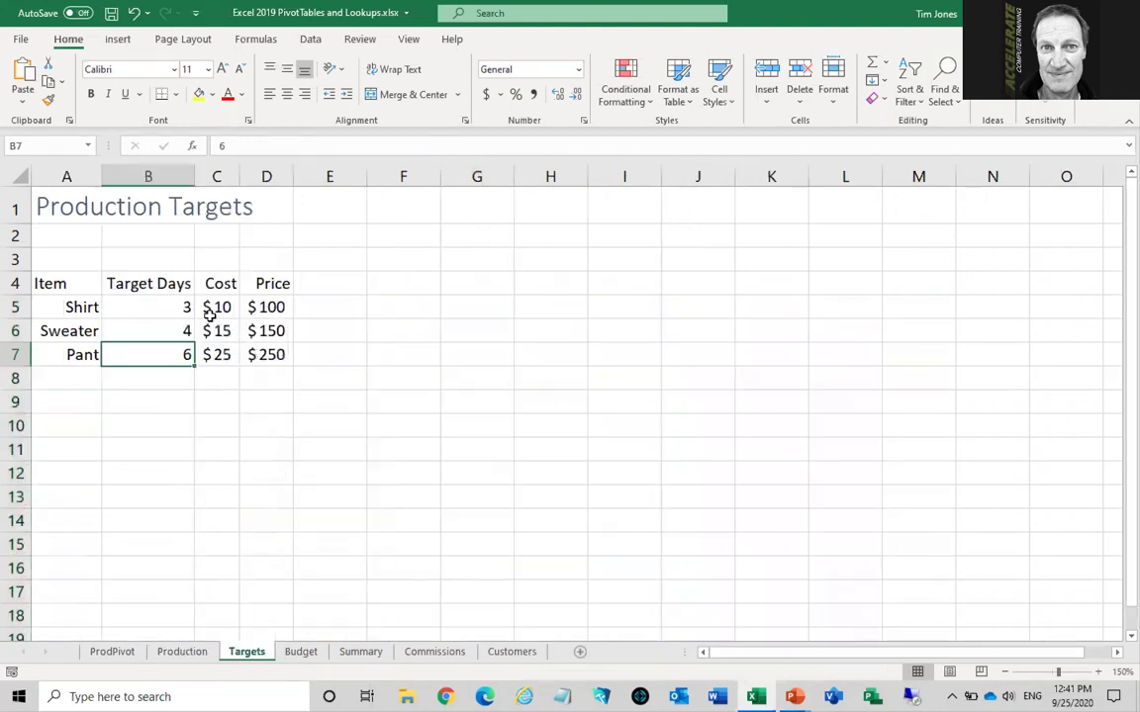
left_click_drag(169, 306, 267, 353)
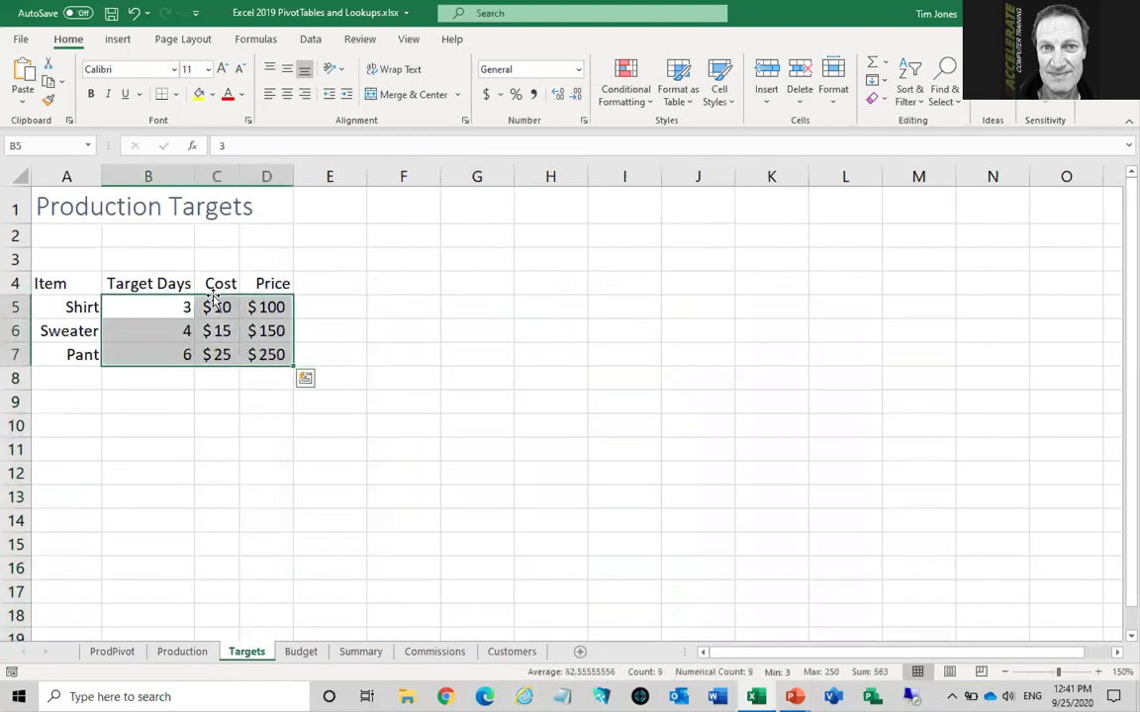
left_click(73, 307)
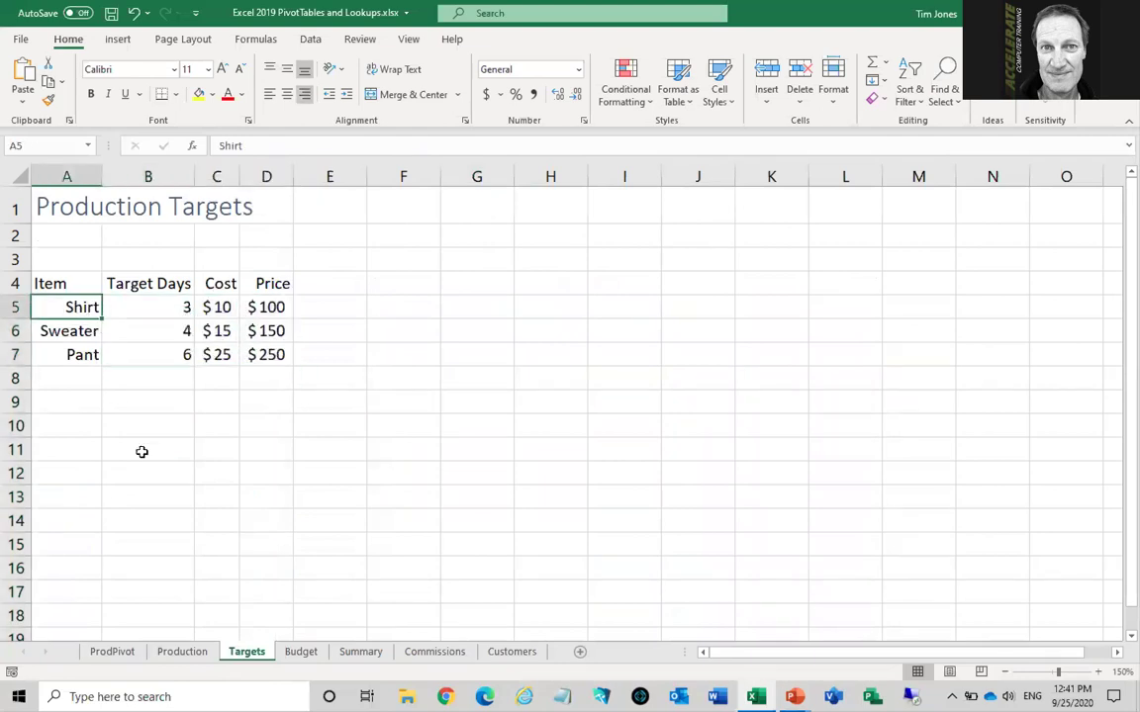
left_click(186, 655)
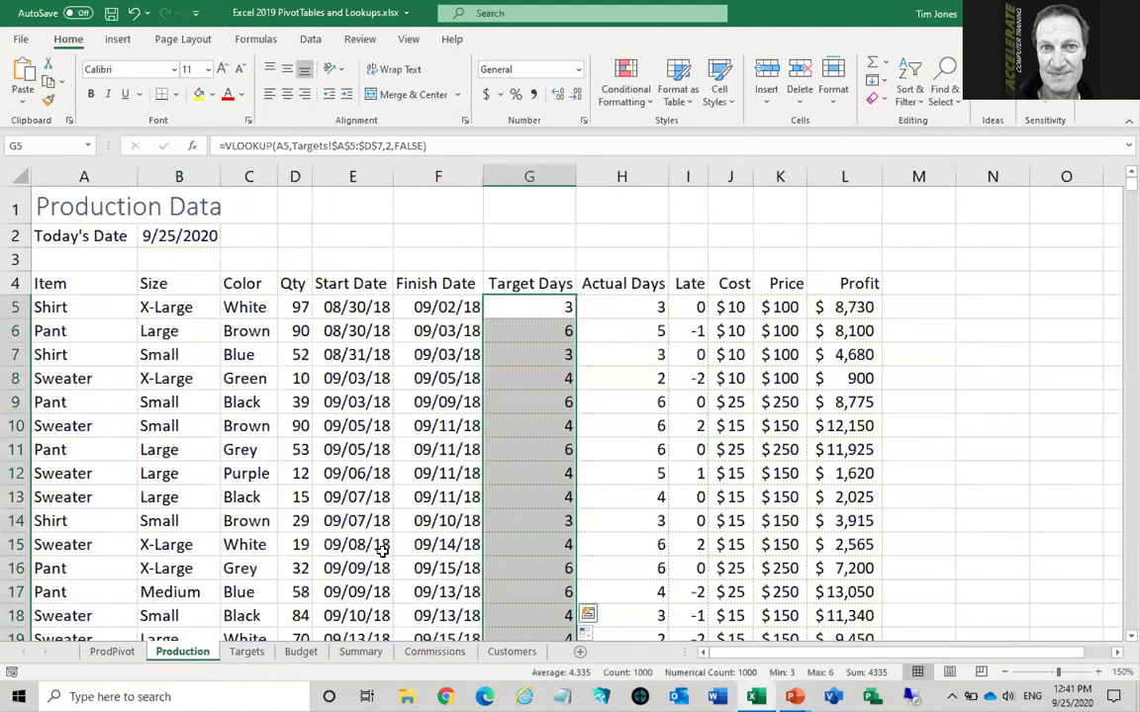
left_click_drag(729, 307, 759, 307)
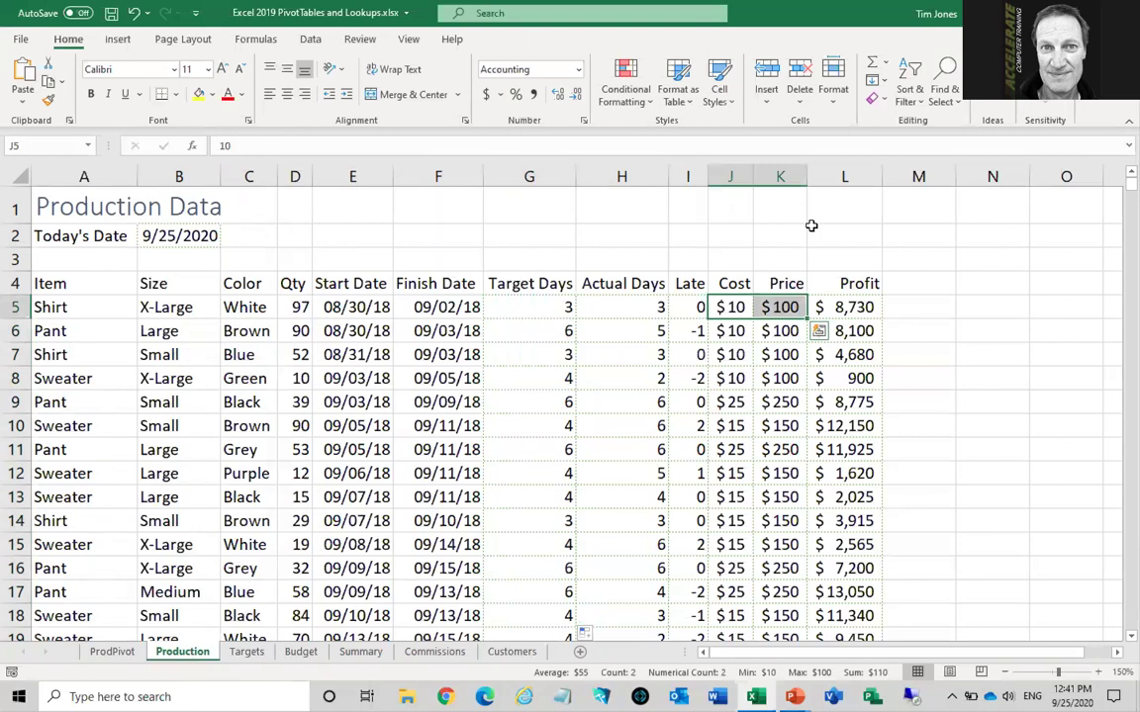
Clear the Cost and Price values from J5:K5 down to row 1004, then return to J5
key("ctrl+shift+Down")
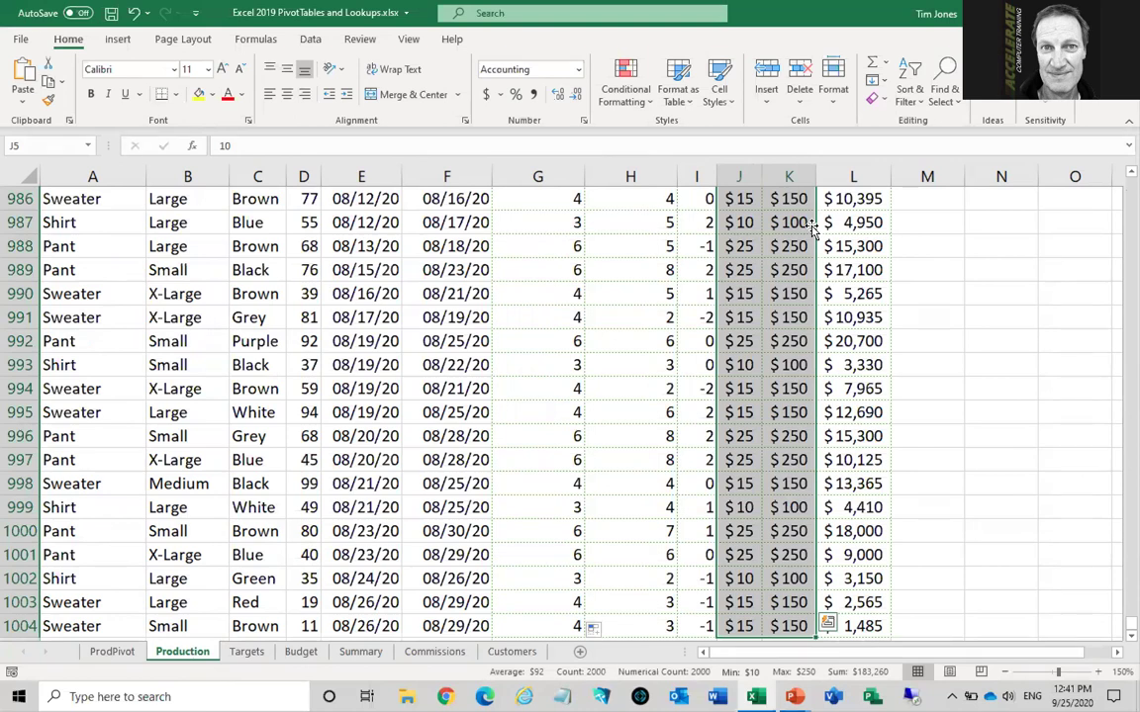
key("Delete")
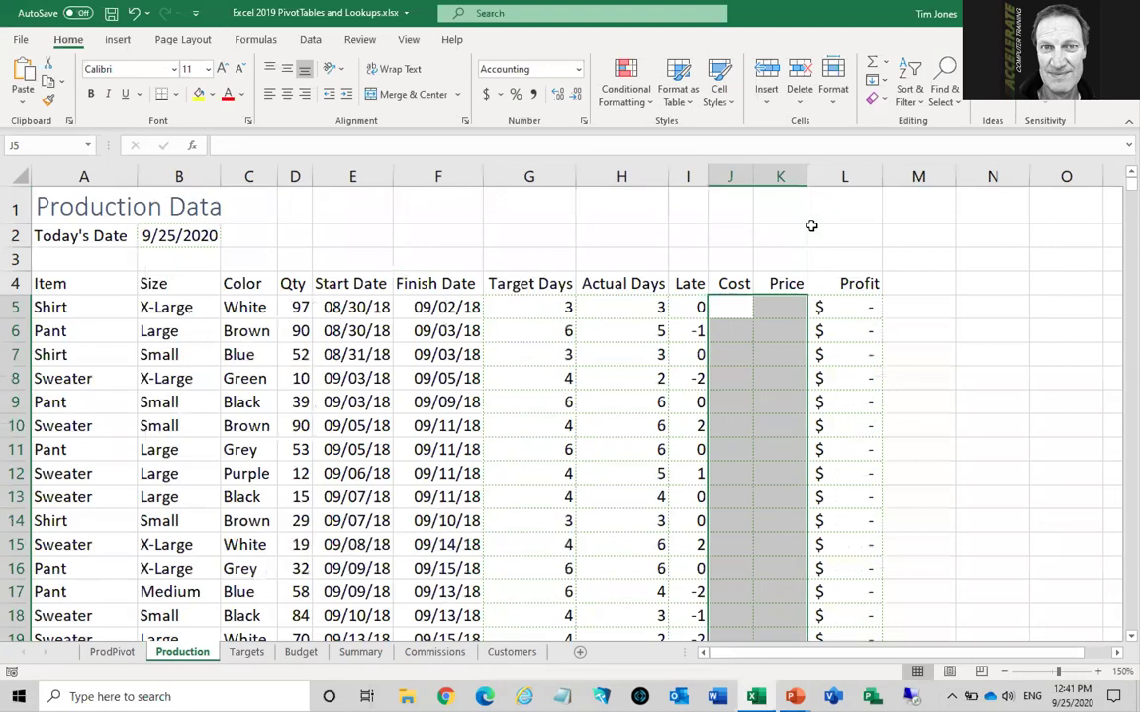
key("shift+BackSpace")
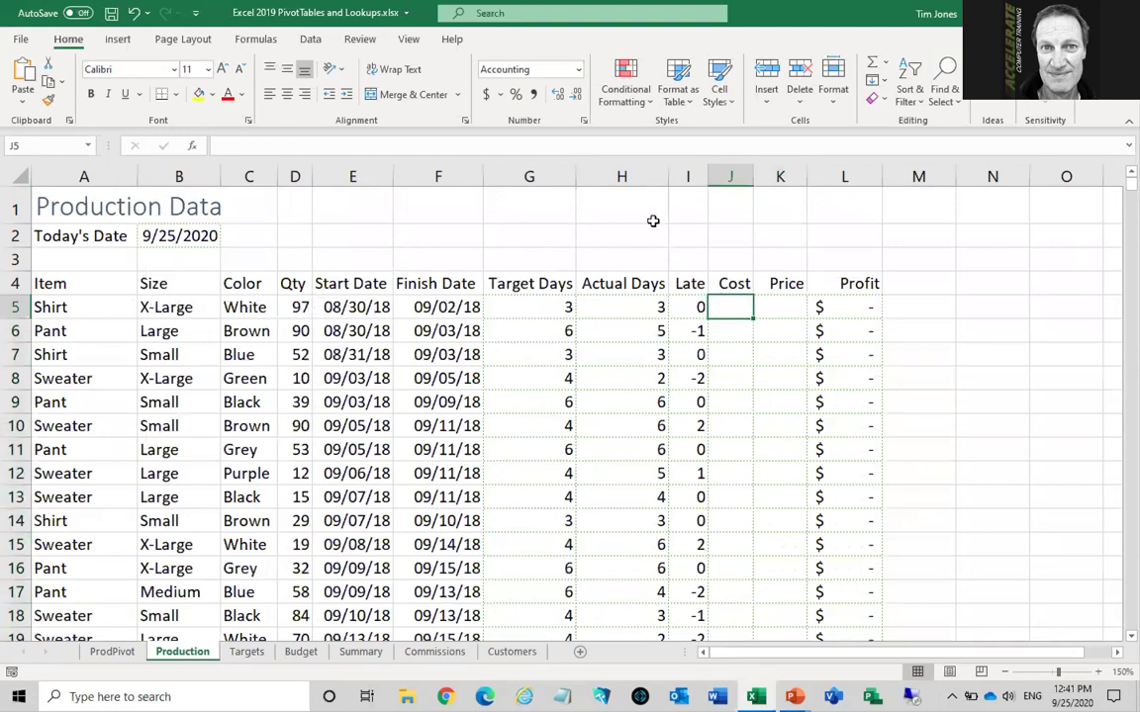
Enter =VLOOKUP(A5, Targets!$A$5:$D$7, 3, false) in J5 to return the $10 Shirt cost
type("=")
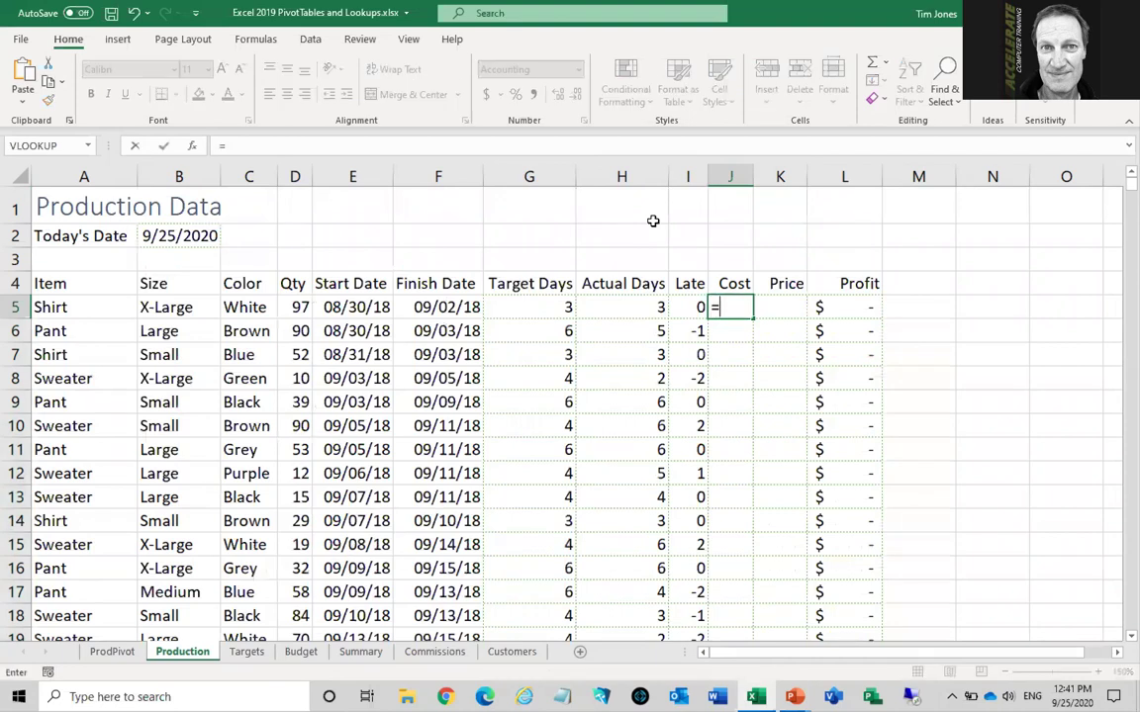
type("vl")
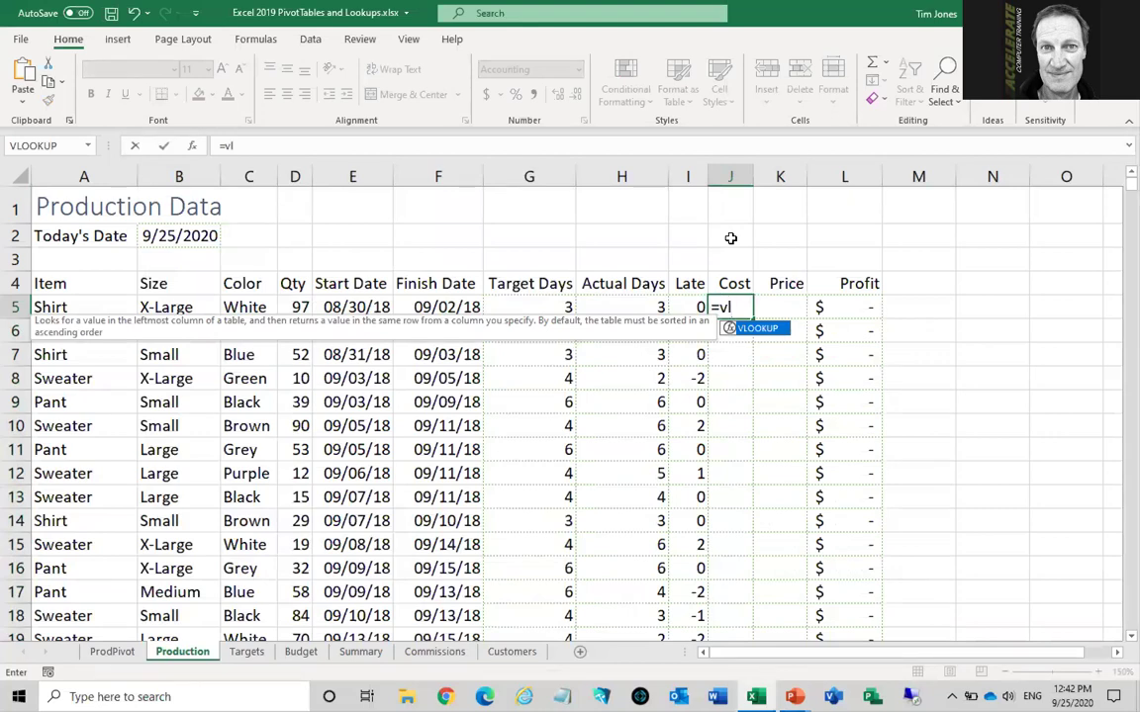
key("Tab")
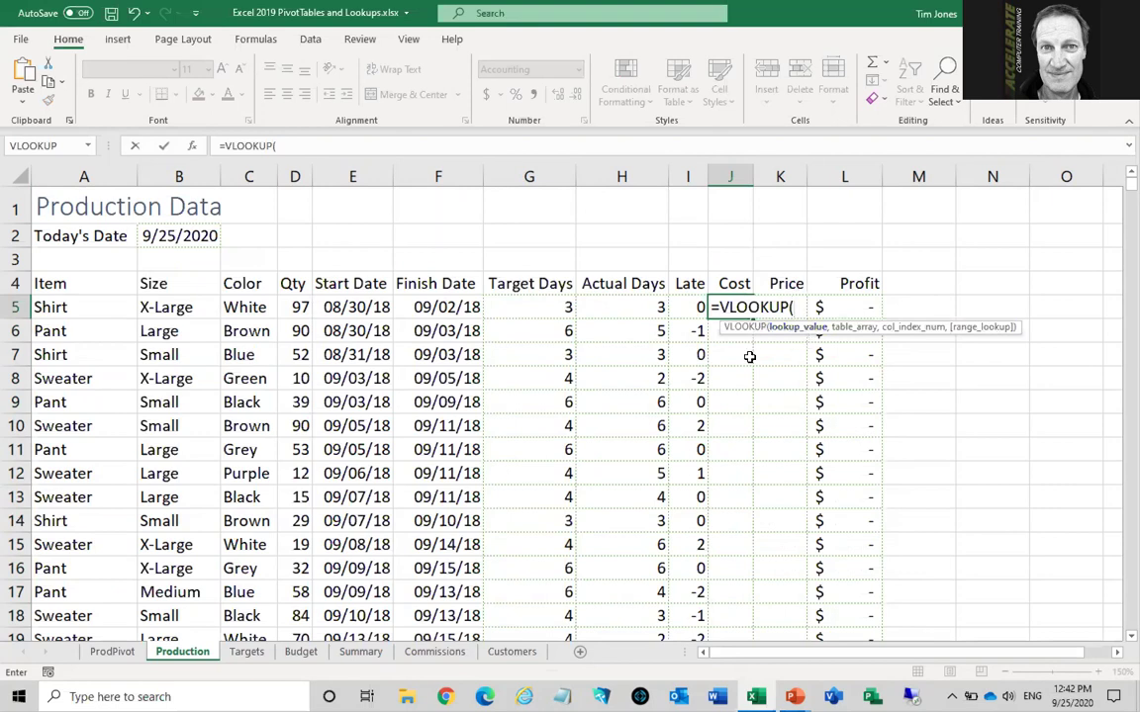
left_click(91, 307)
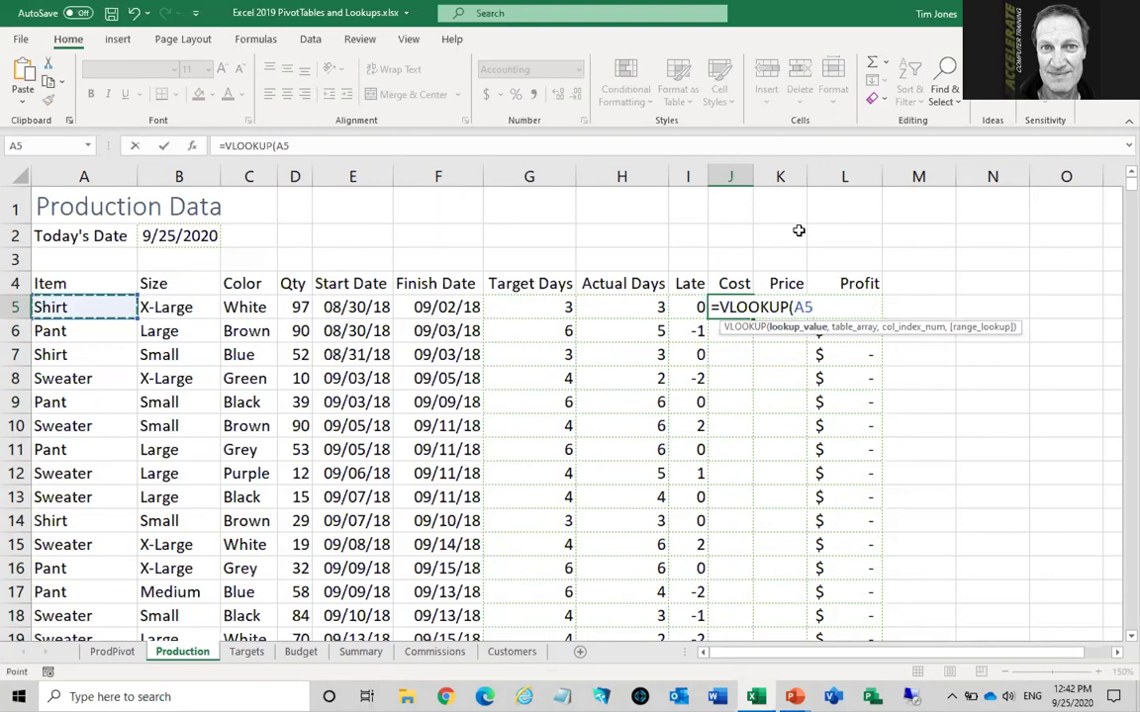
type(",")
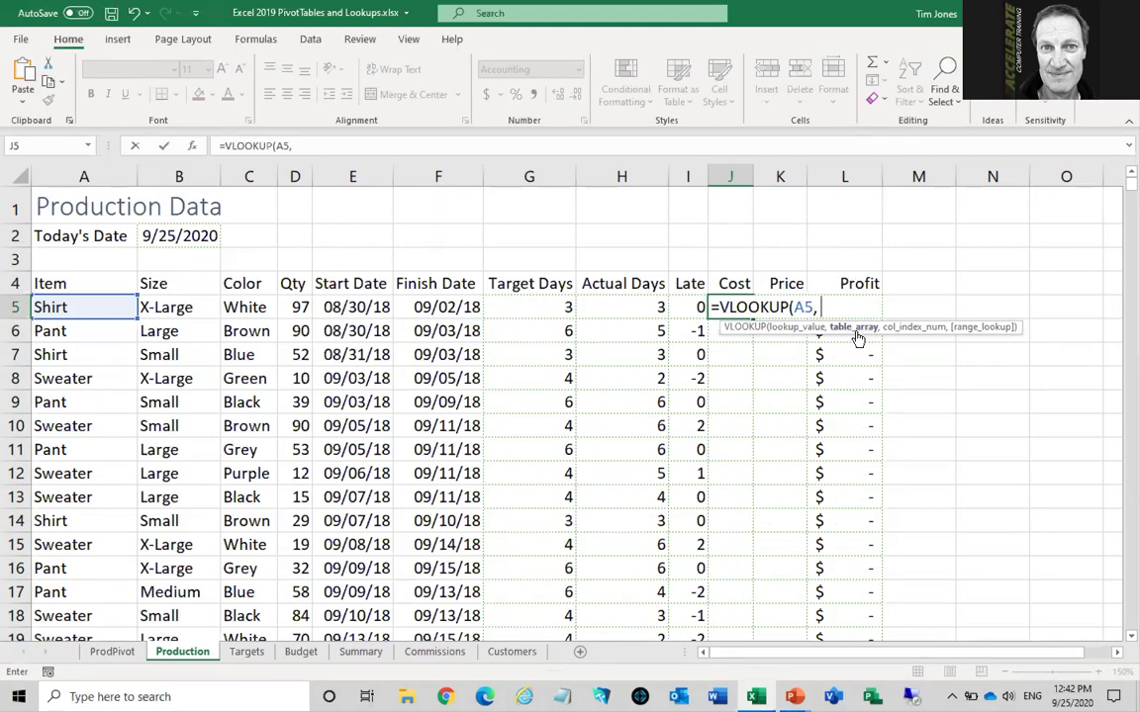
left_click(248, 652)
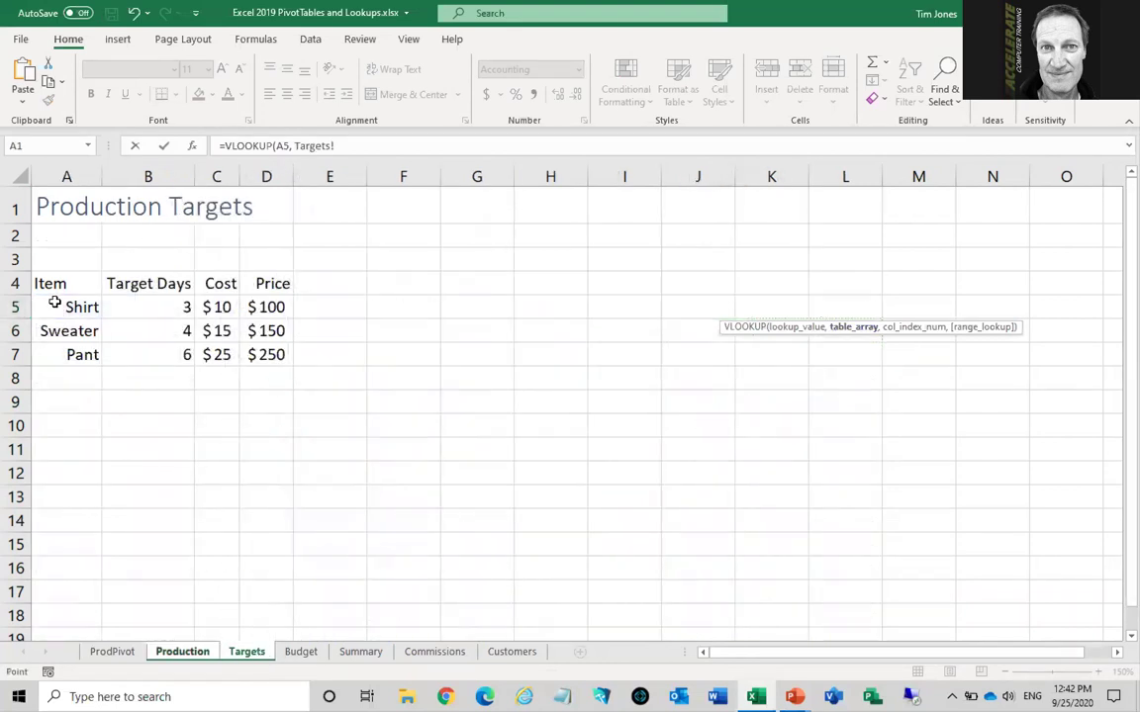
left_click_drag(56, 303, 260, 356)
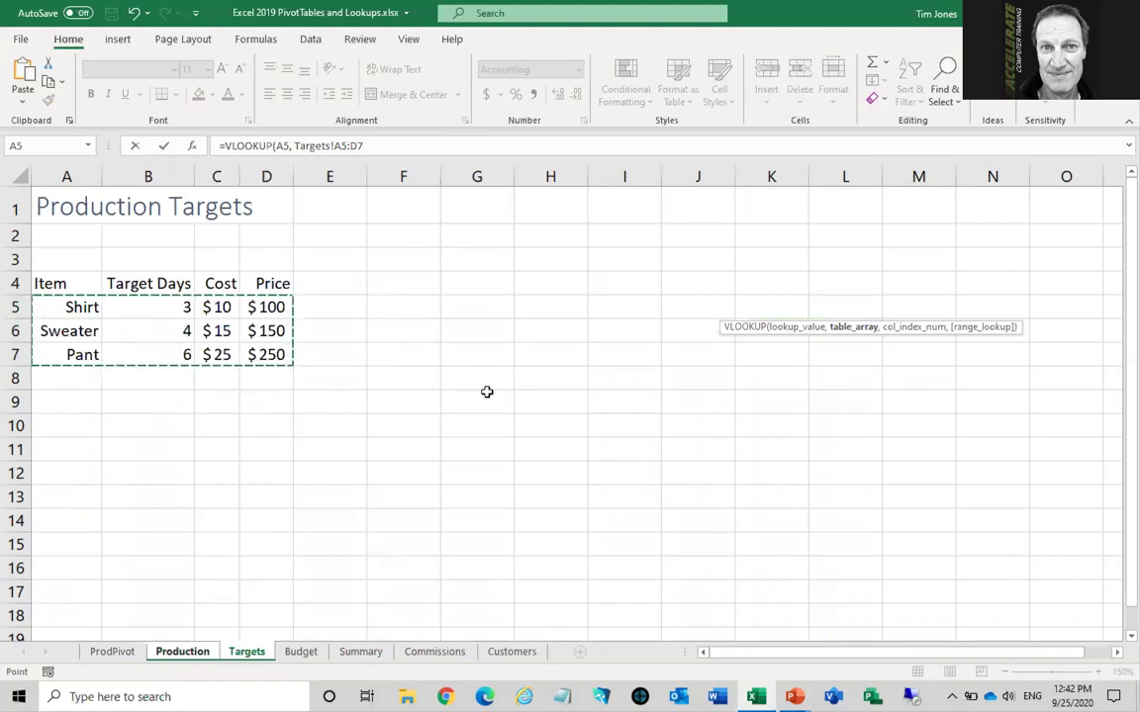
key("F4")
type(",")
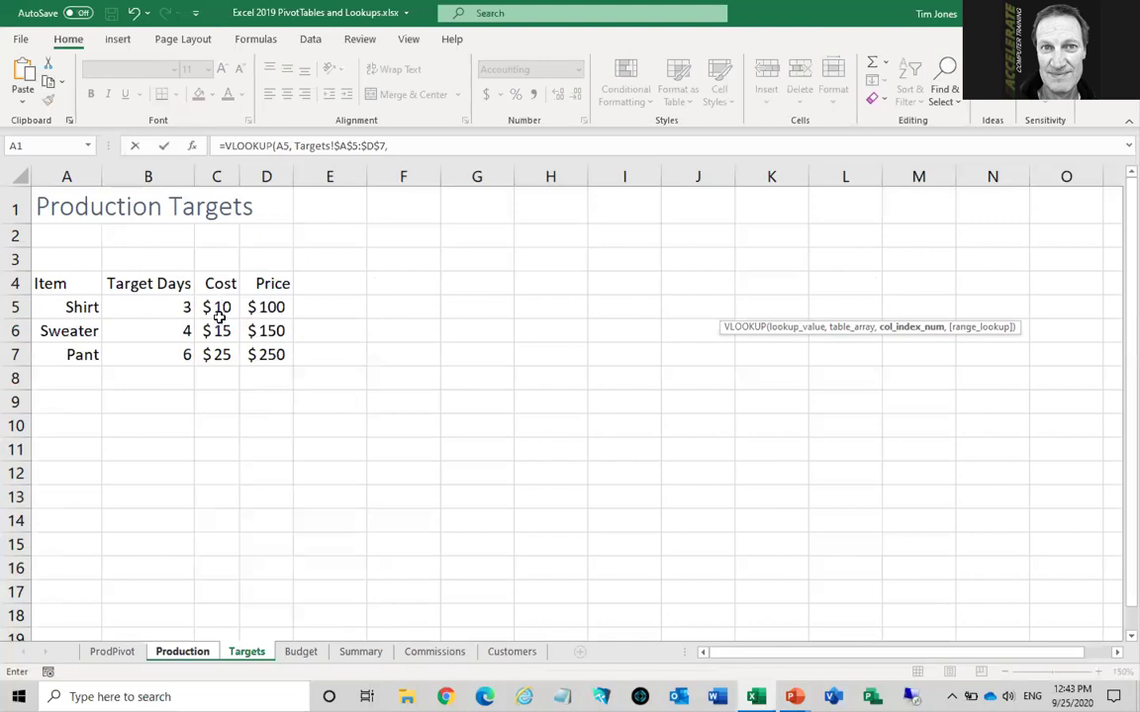
type("3,")
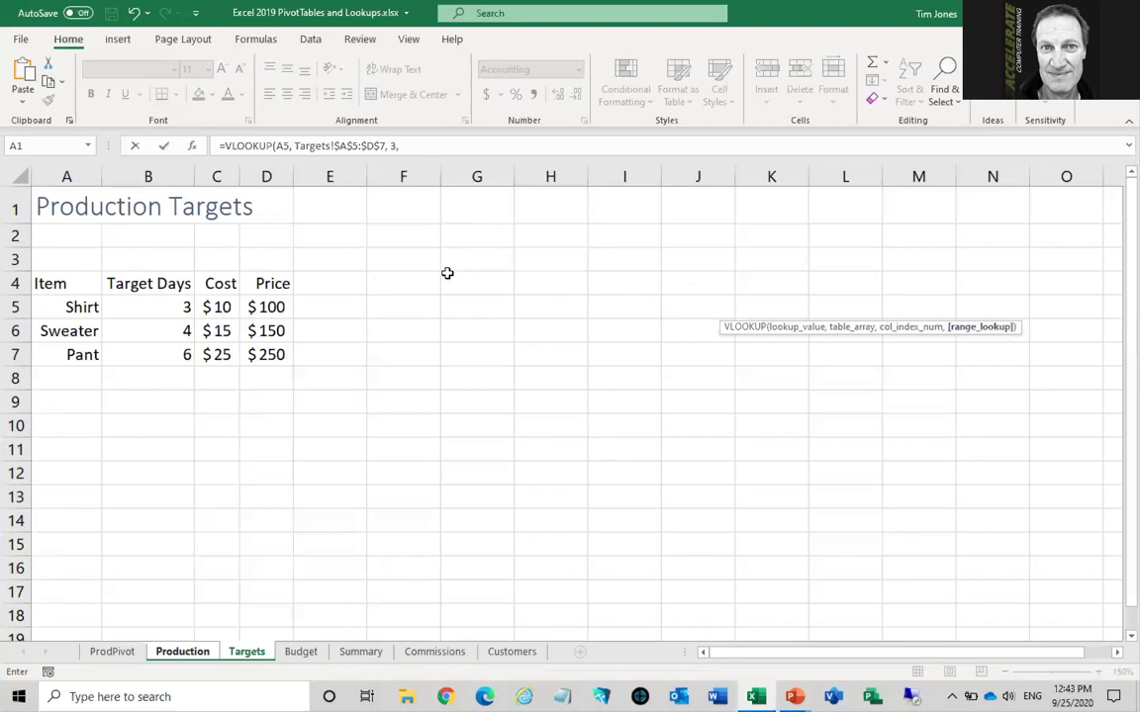
type(" false")
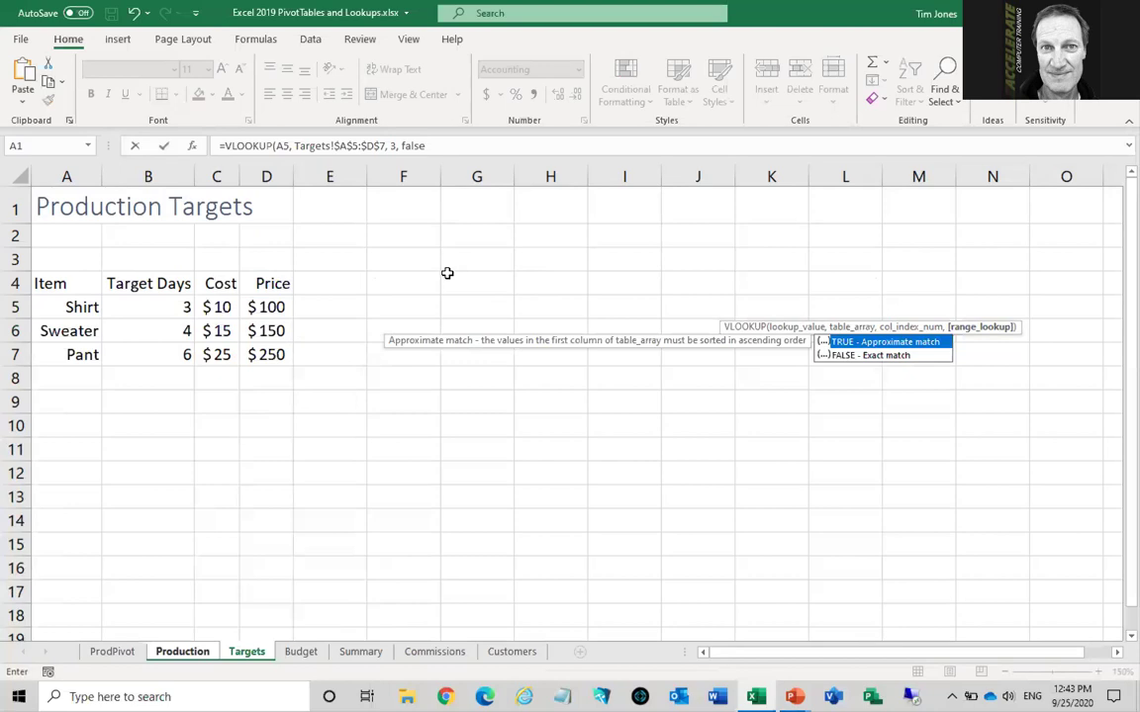
type(")")
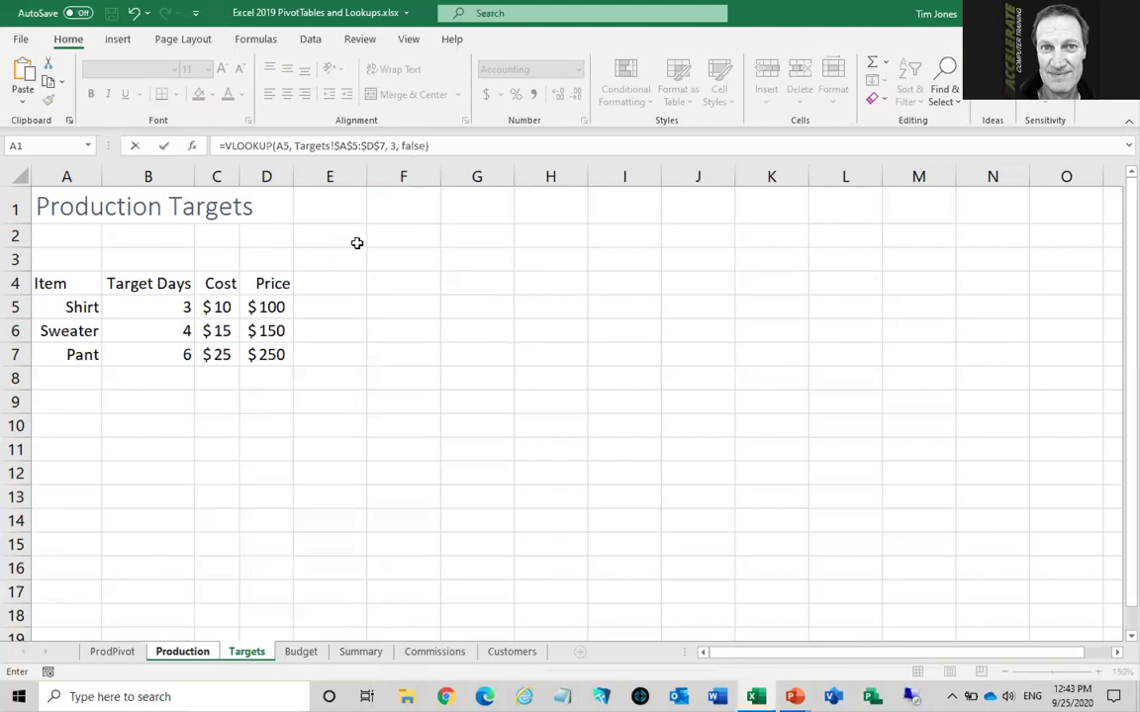
key("Return")
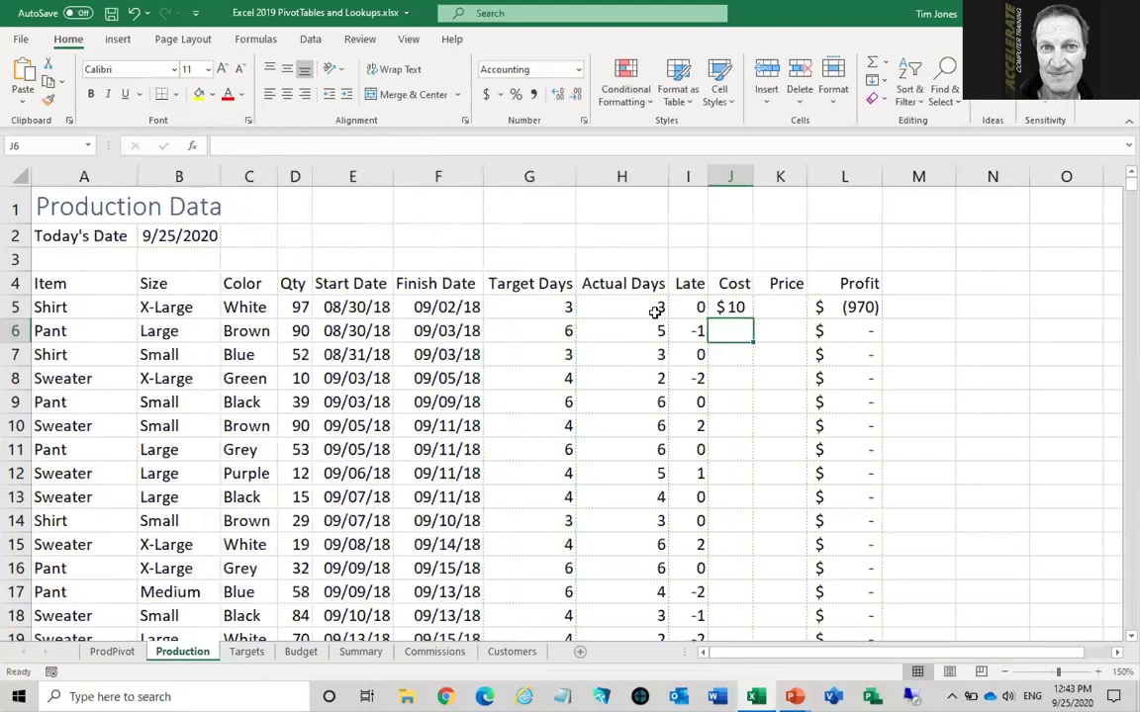
Copy the J5 Cost formula one cell right into Price K5, which shows #N/A
left_click(723, 307)
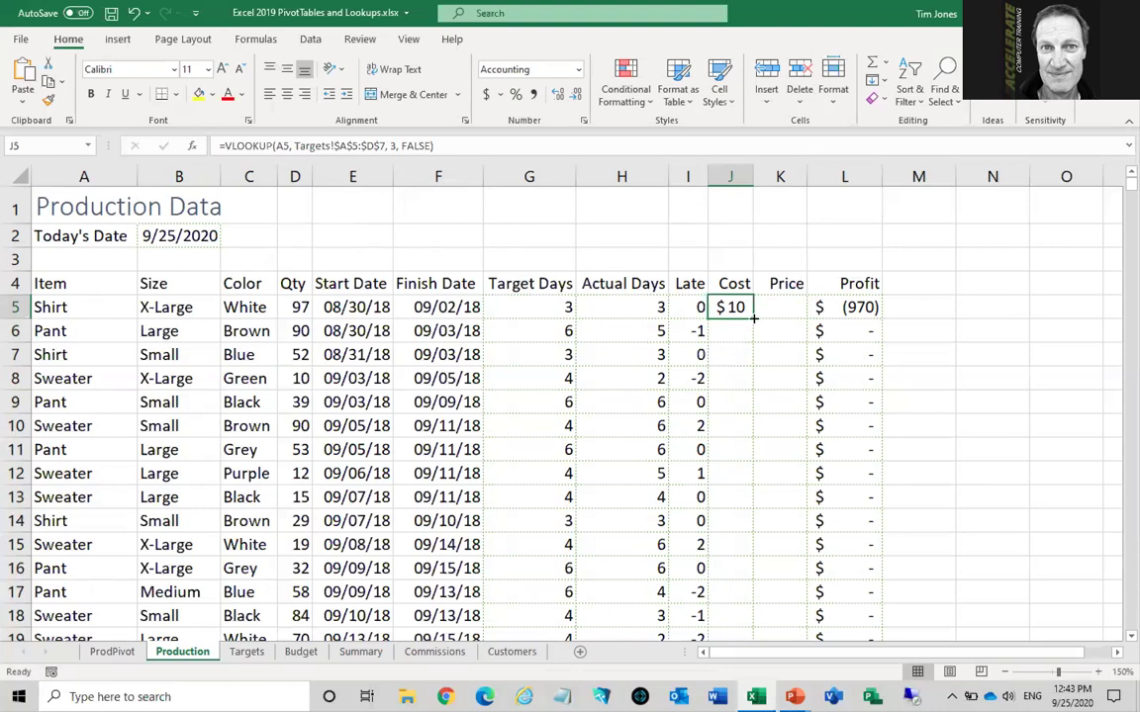
left_click_drag(752, 315, 790, 318)
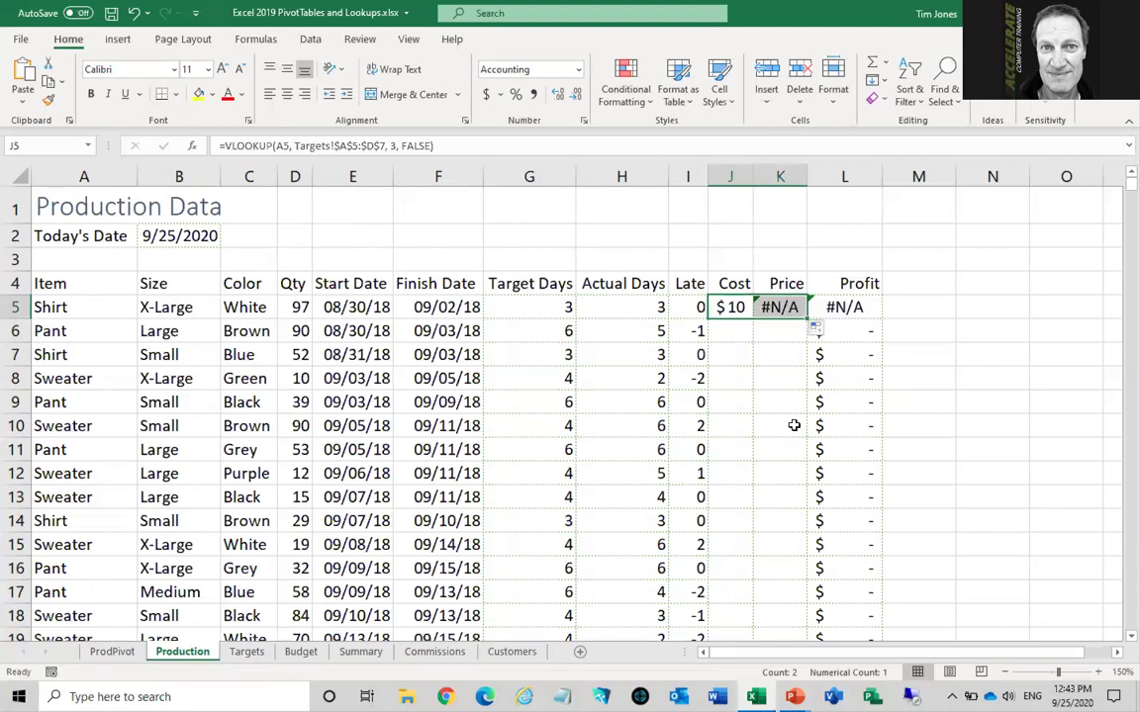
Compare the J5 and K5 formulas against B5 and the Targets table to diagnose the #N/A
left_click(722, 307)
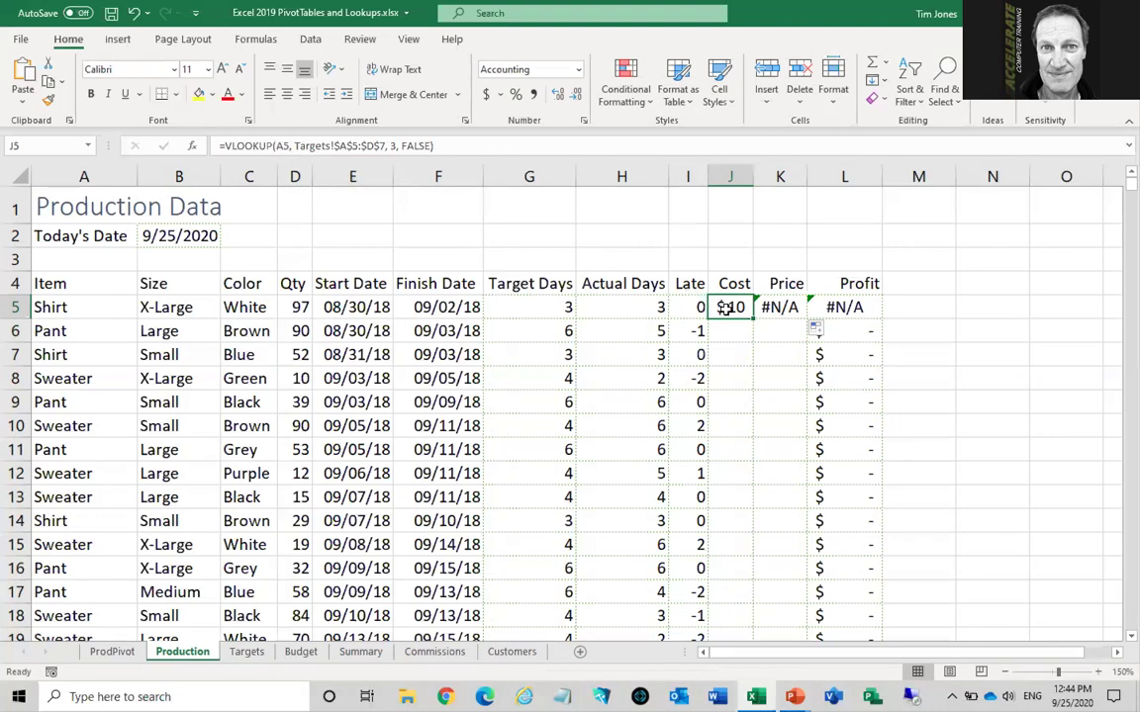
left_click(778, 308)
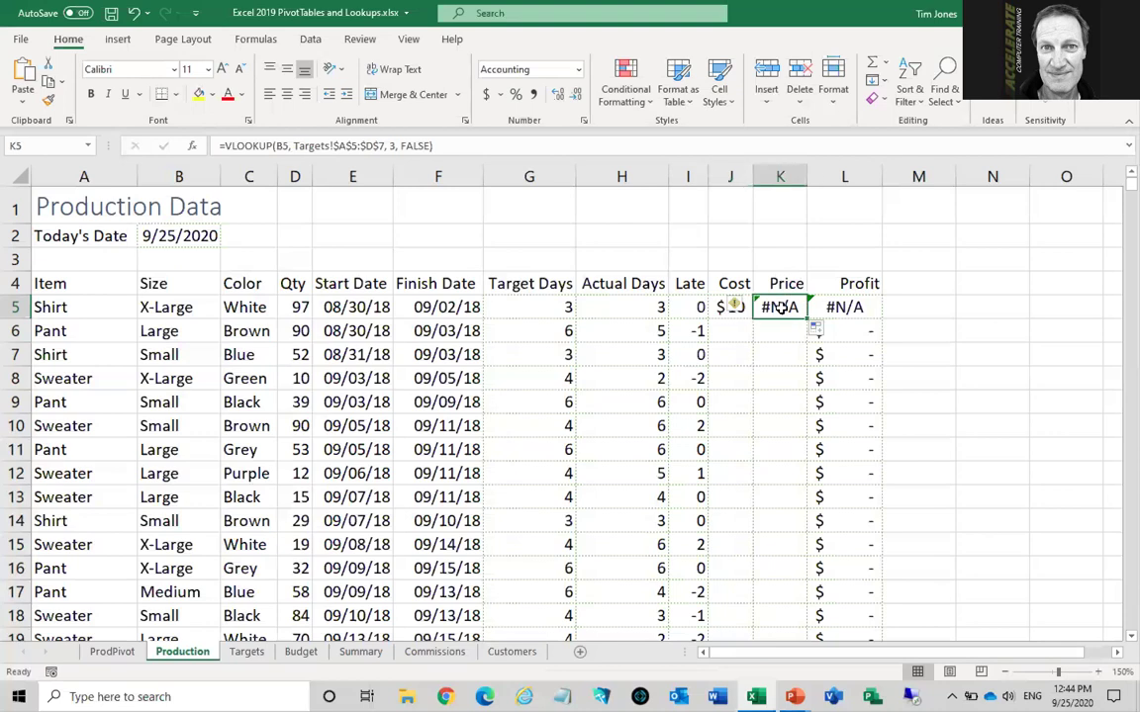
left_click(194, 309)
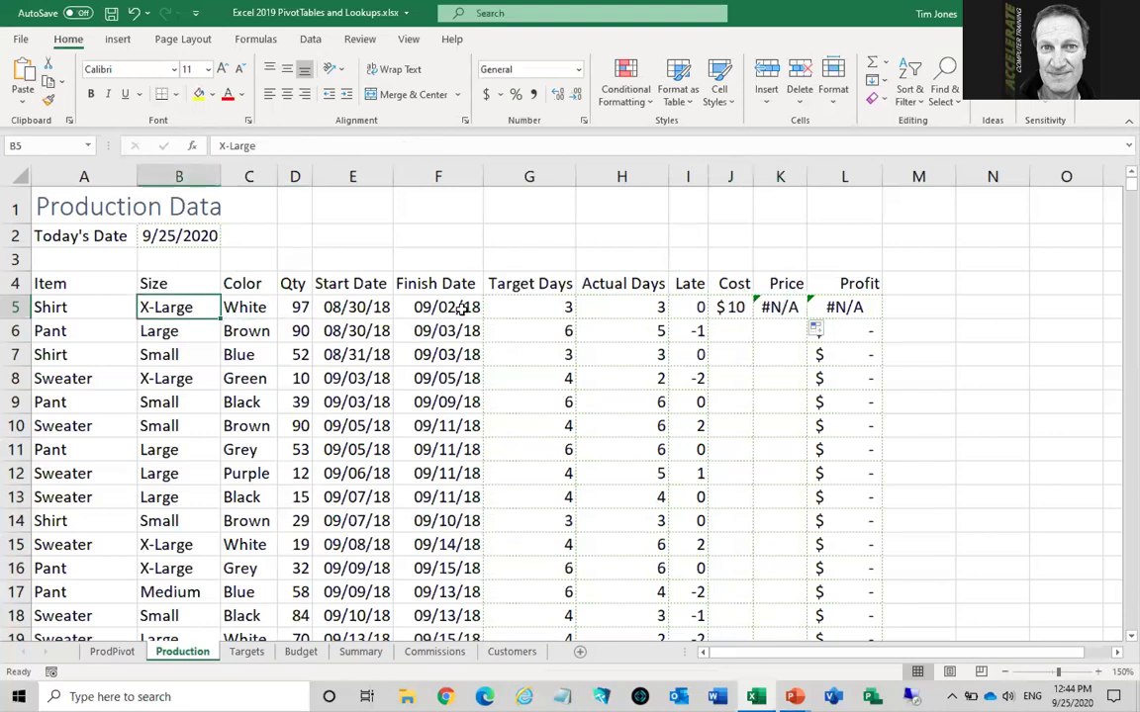
left_click(777, 308)
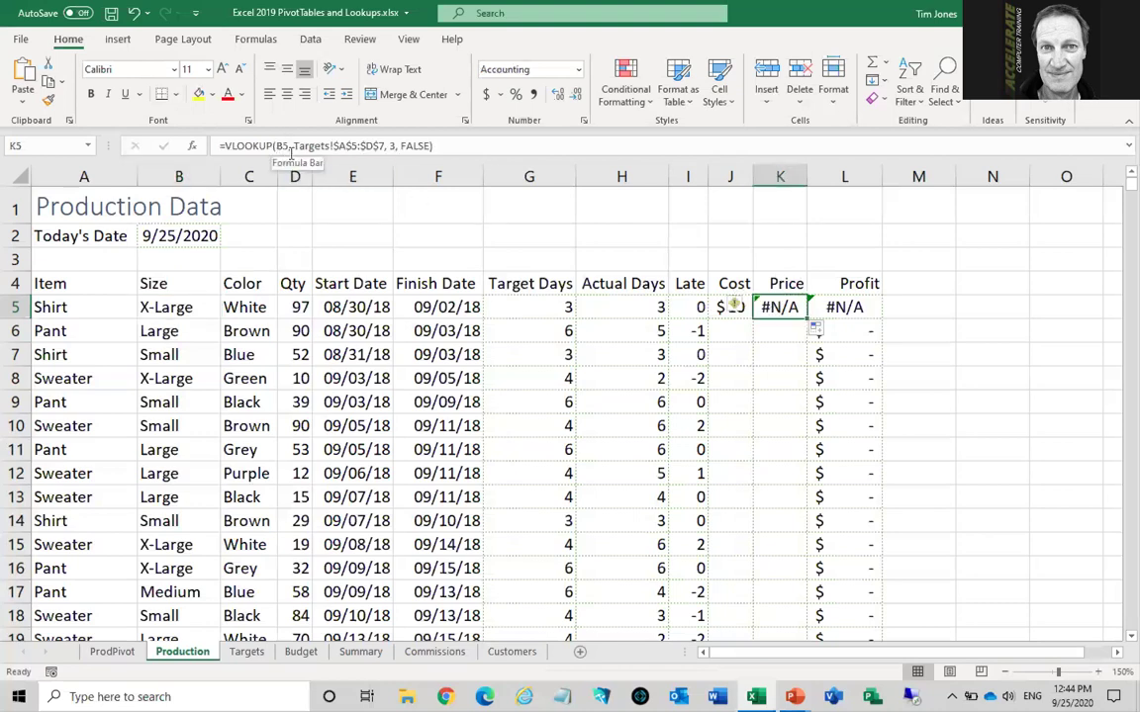
left_click(182, 308)
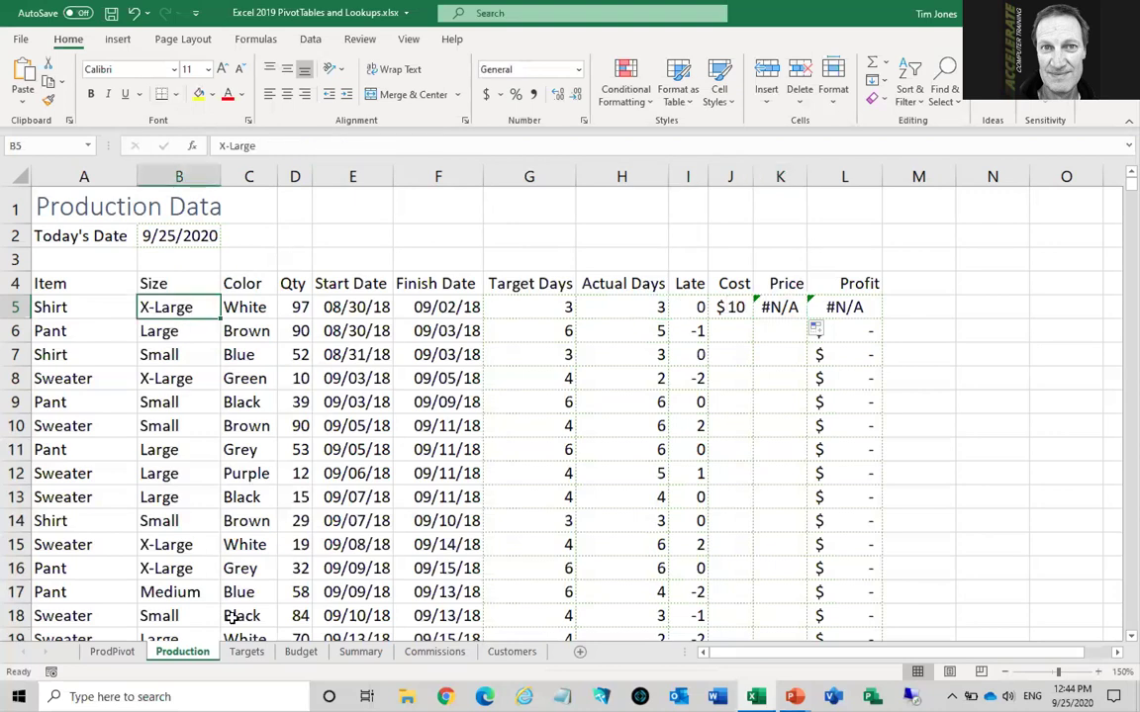
left_click(246, 652)
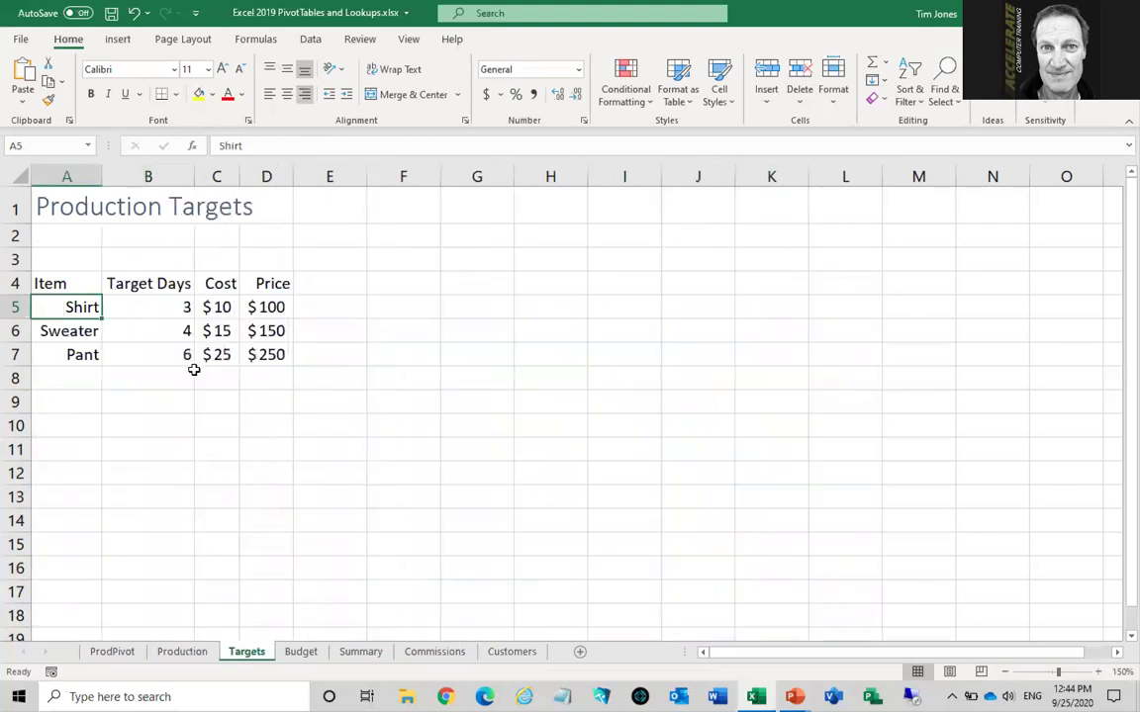
left_click(183, 653)
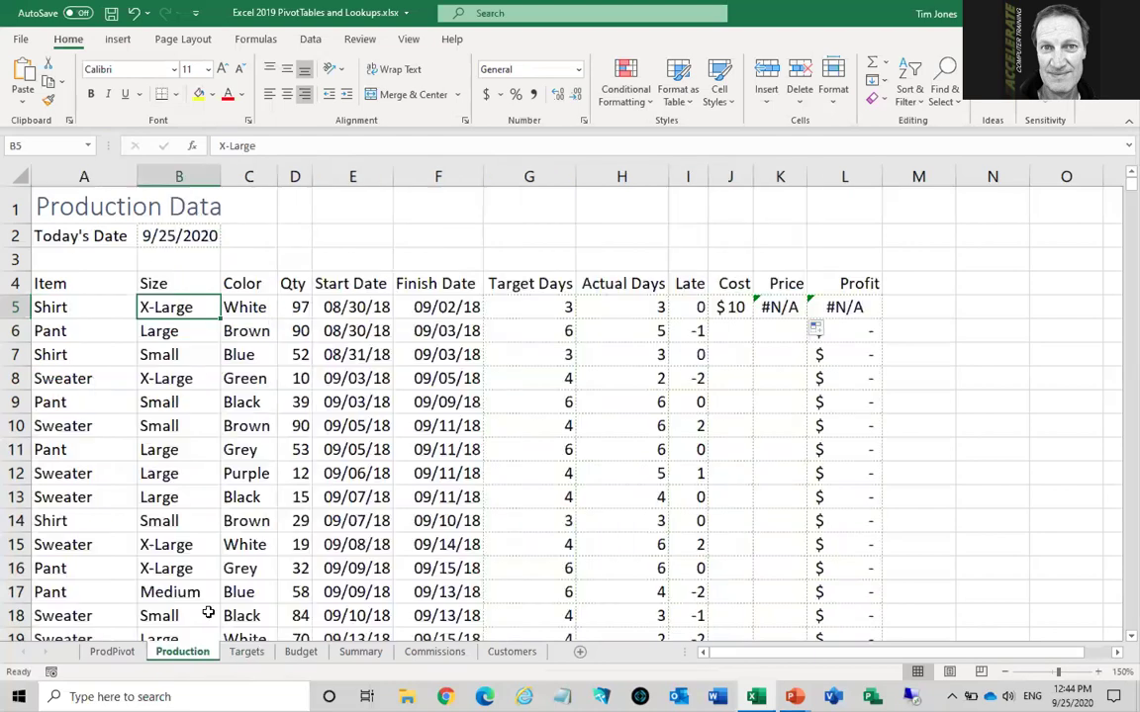
left_click(723, 307)
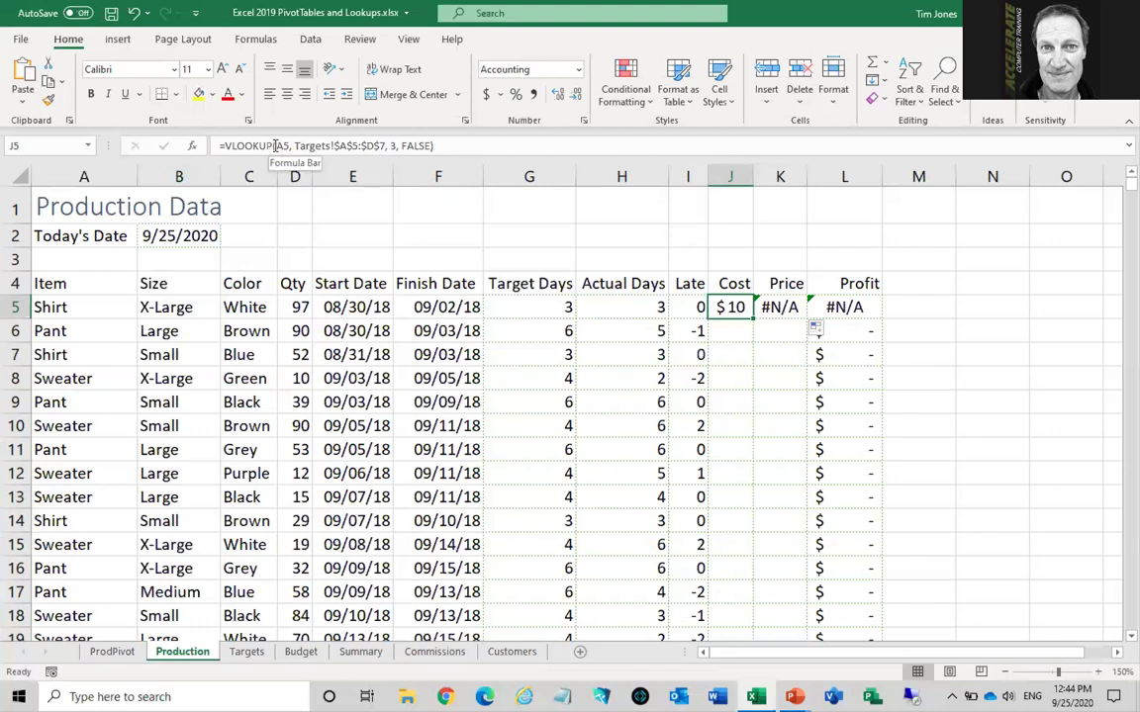
Change the J5 lookup reference to $A5 so column A stays anchored
left_click(276, 145)
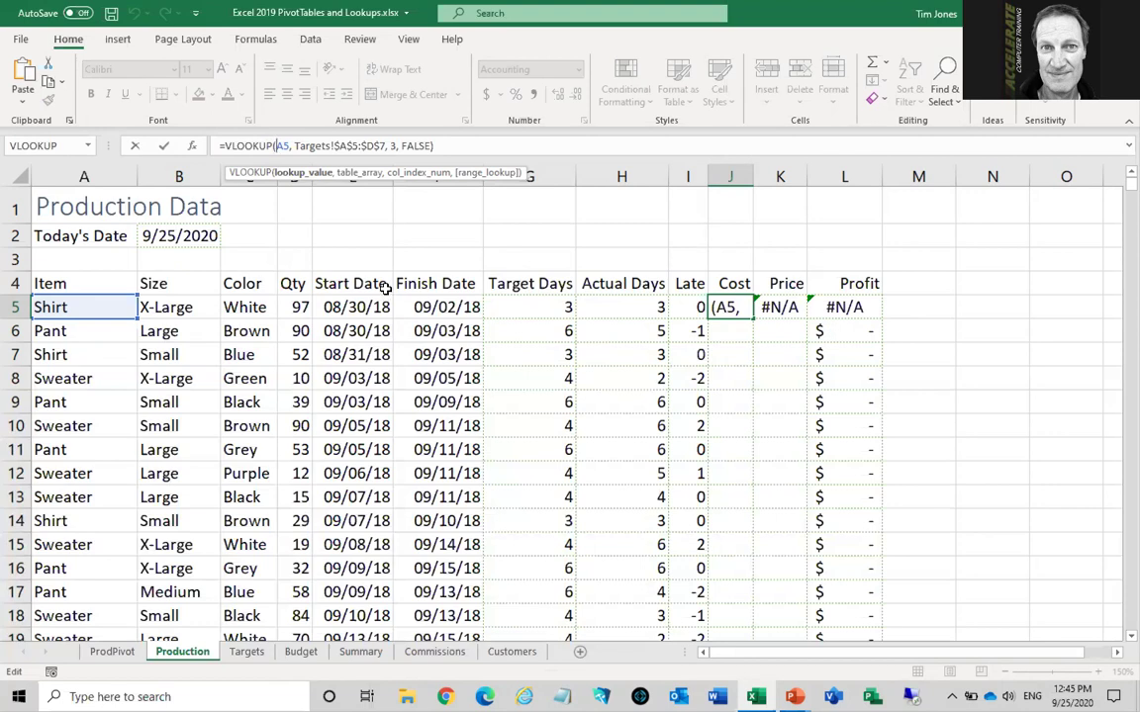
type("$")
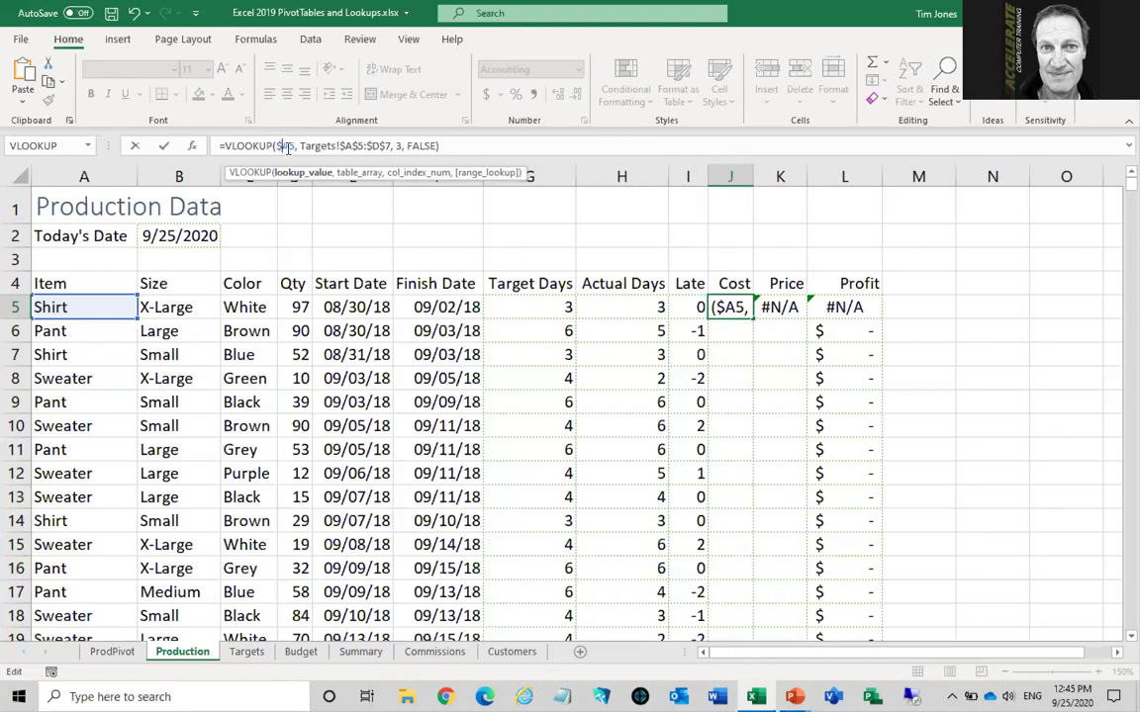
double_click(285, 145)
left_click(295, 145)
key("Return")
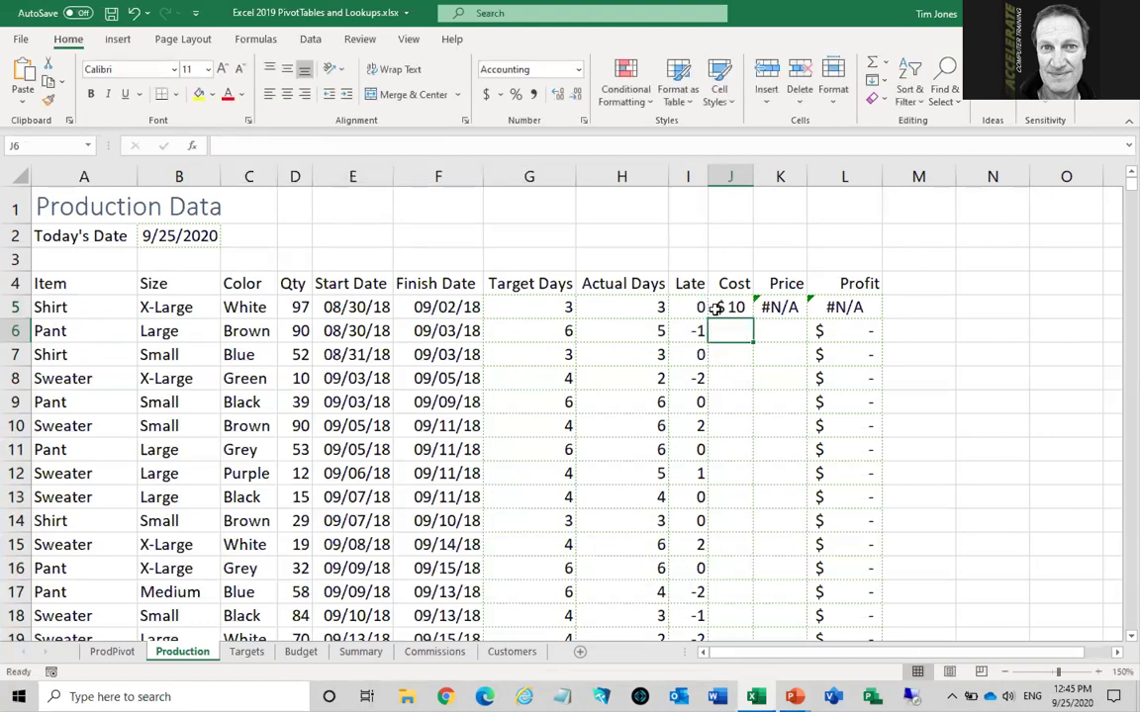
Copy the updated Cost formula across into Price K5, which returns $10
left_click(718, 308)
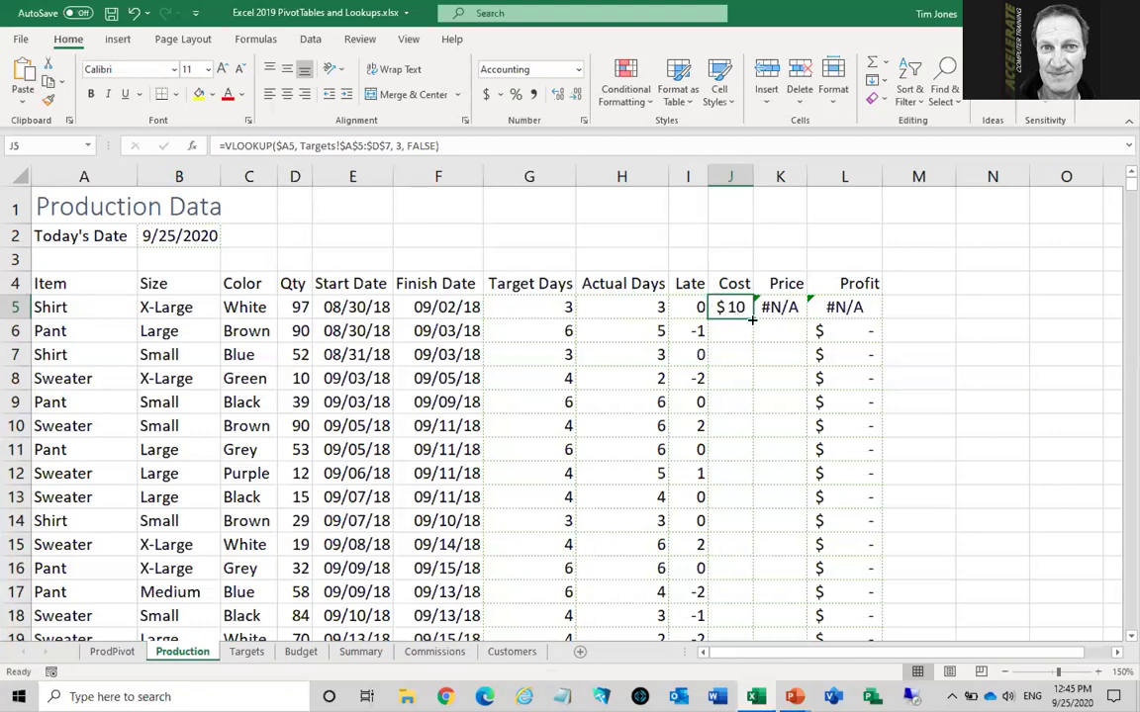
left_click_drag(753, 317, 785, 310)
left_click(784, 309)
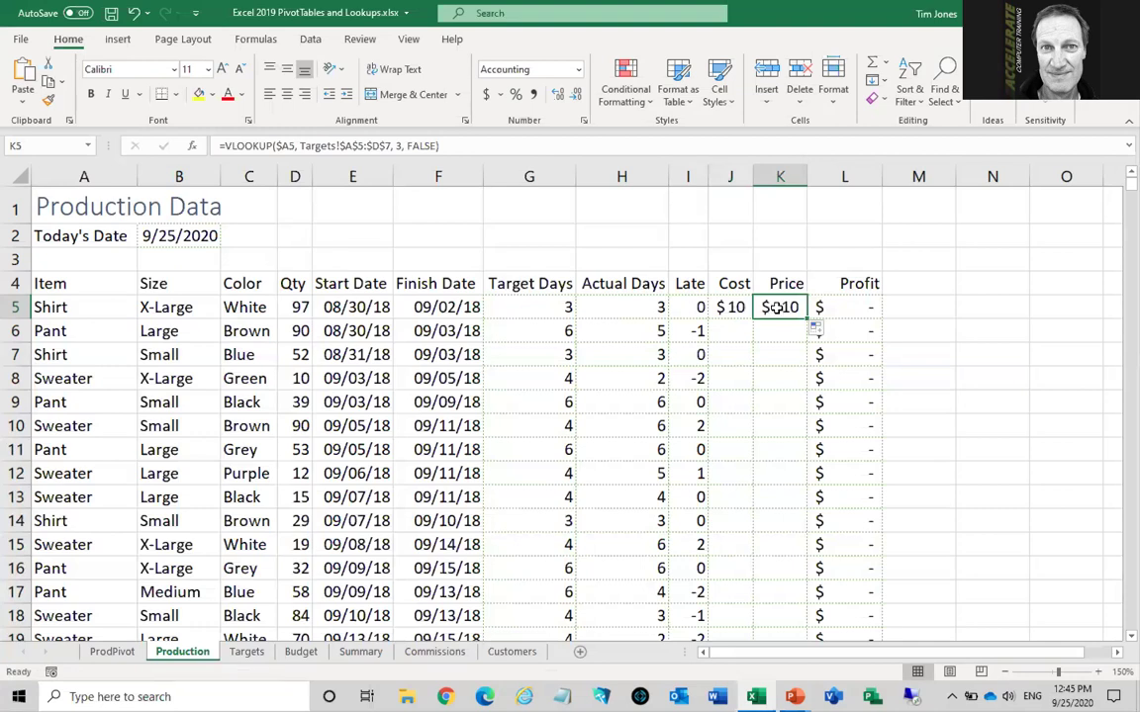
Change K5's column index from 3 to 4 so Price returns $100
left_click(399, 145)
double_click(399, 145)
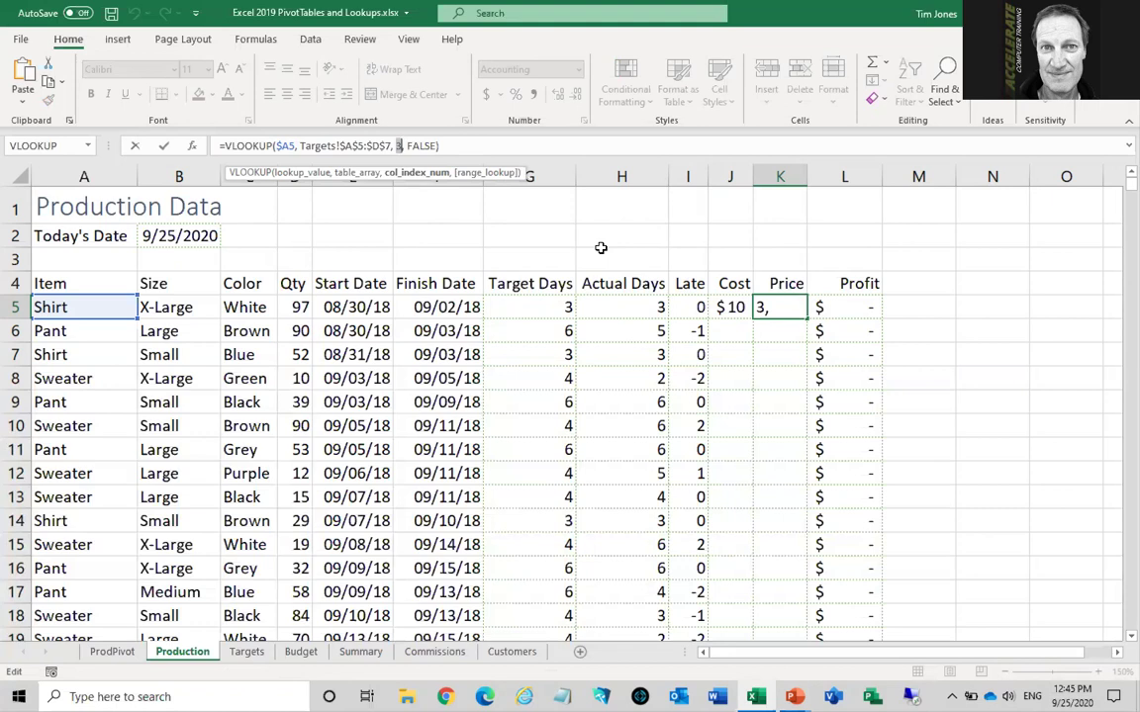
type("4")
key("Return")
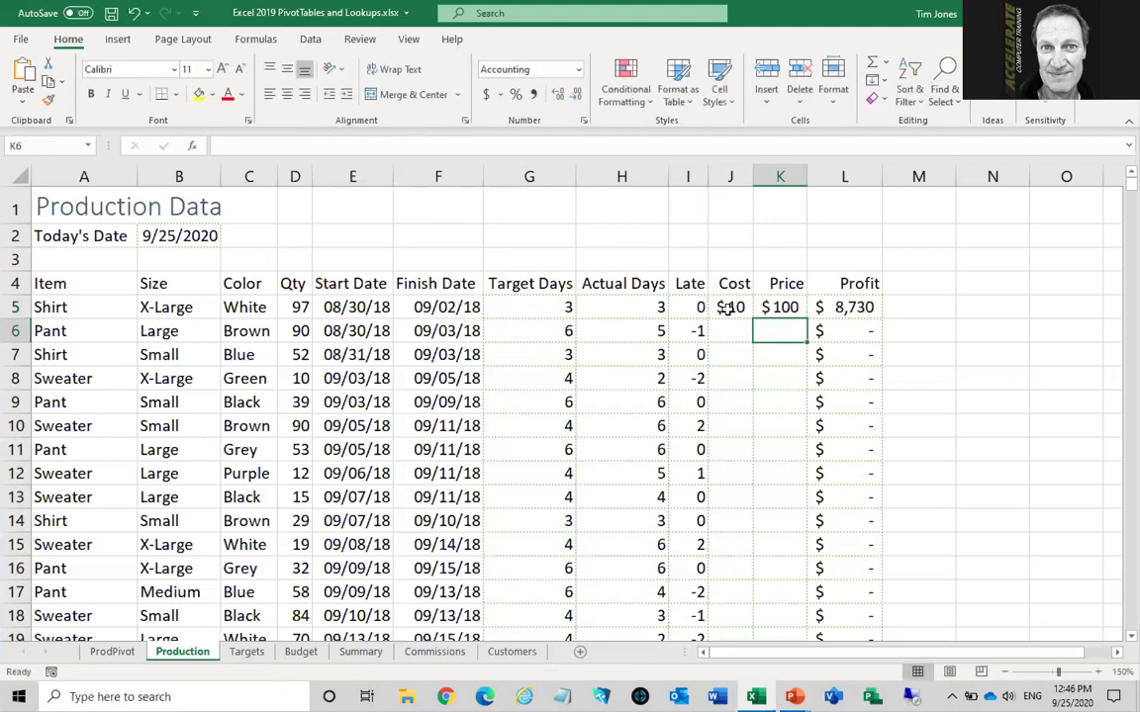
Fill the J5:K5 Cost and Price lookups down every Production row
left_click_drag(723, 308, 767, 307)
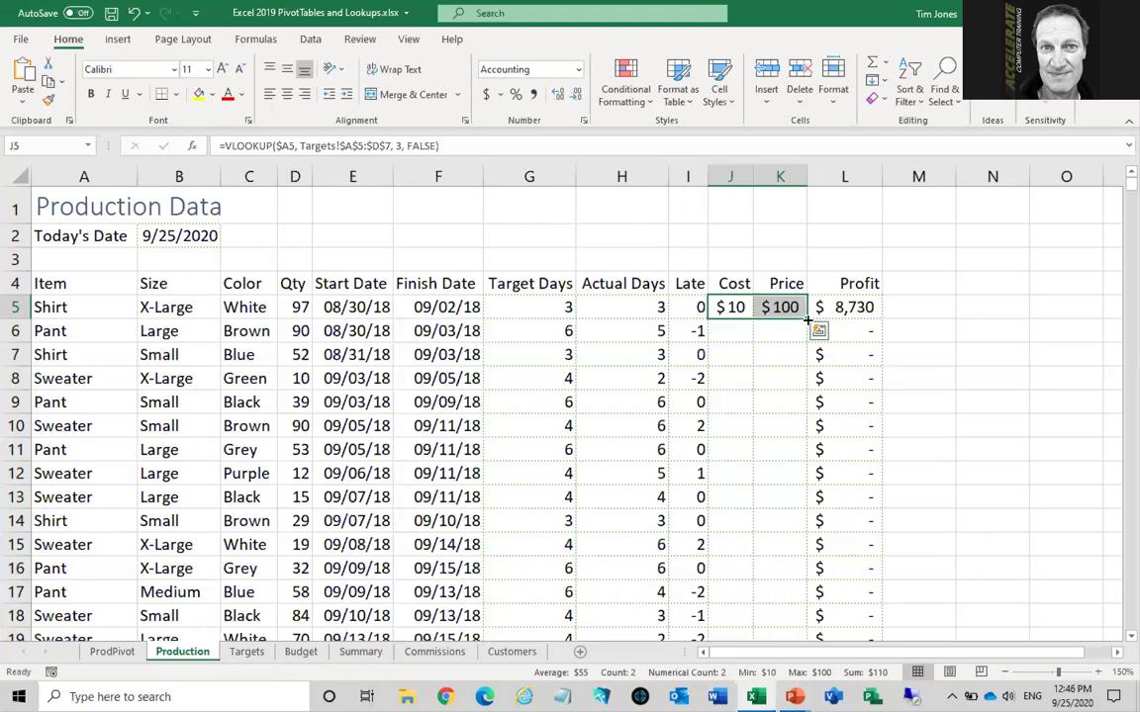
double_click(807, 319)
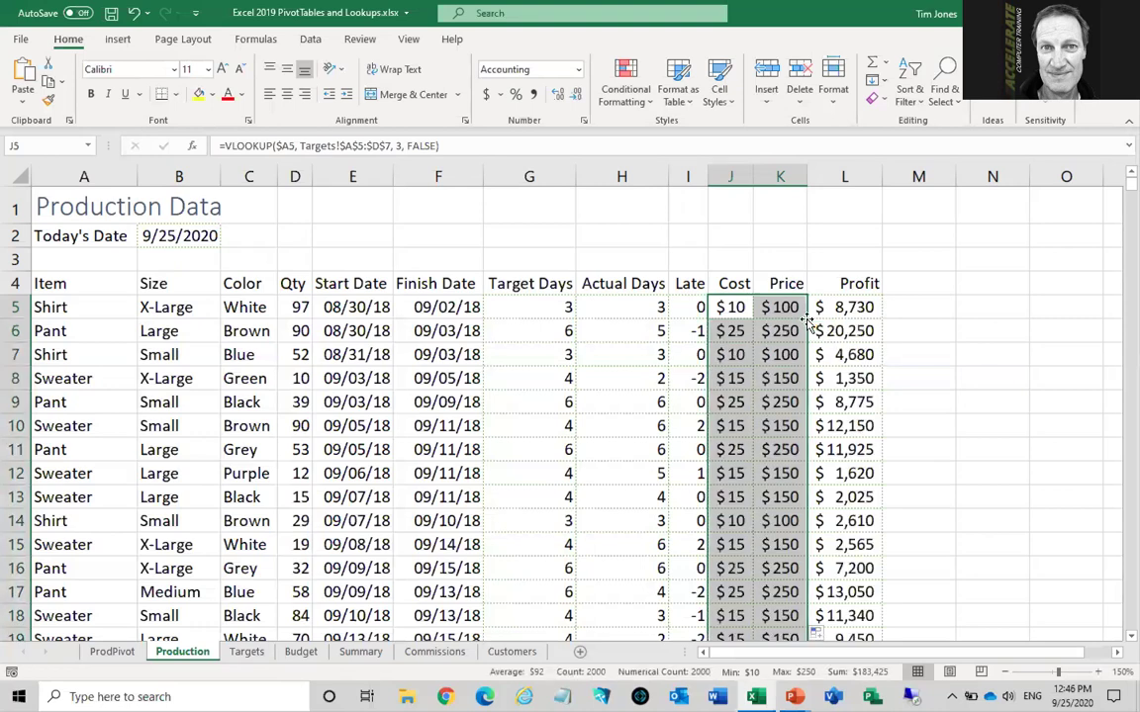
left_click(732, 305)
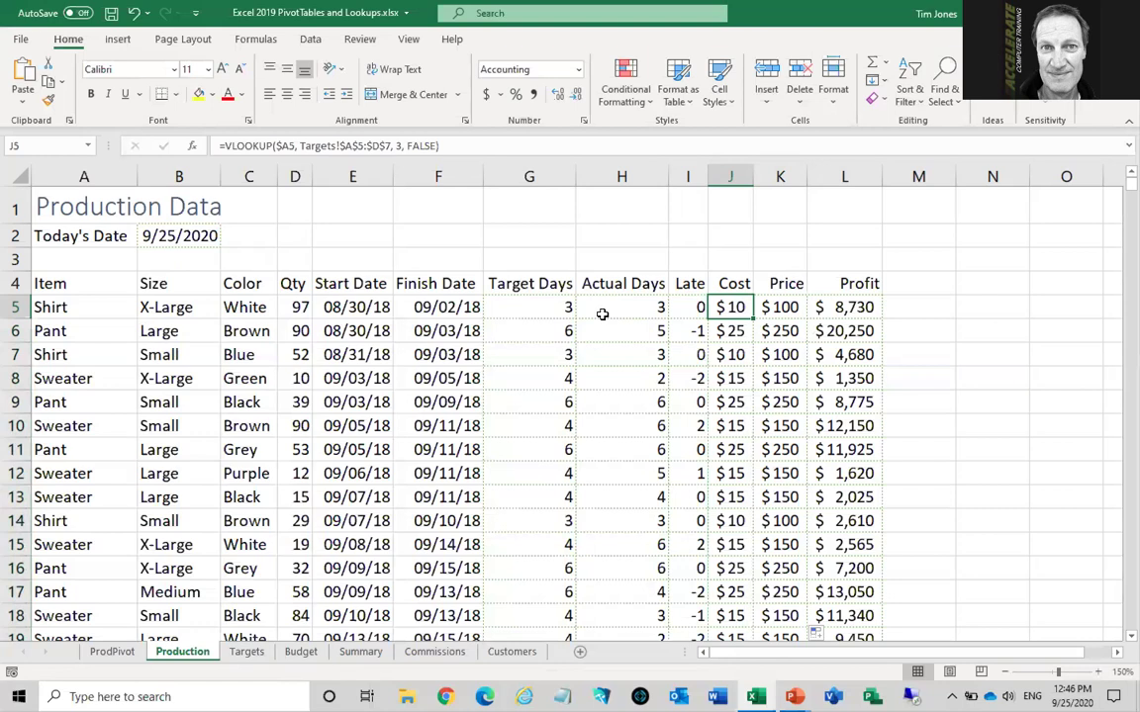
Review the Budget sheet's October–March headings, then select January Total Income cell C4 on Summary
left_click(303, 653)
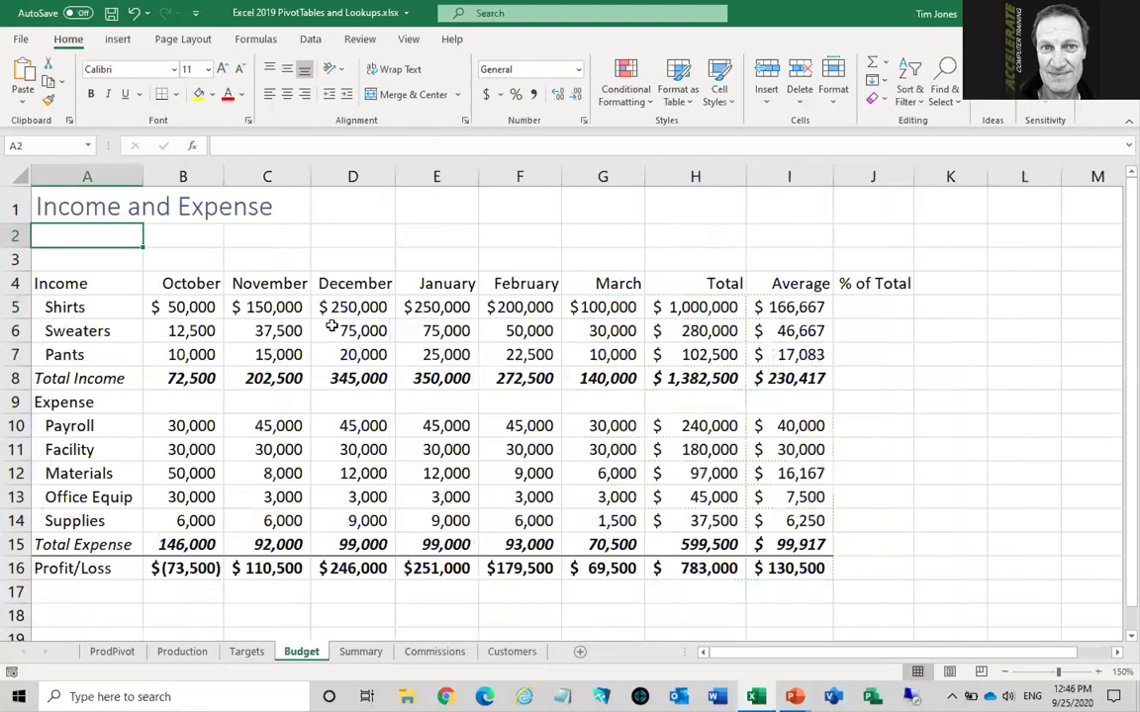
left_click_drag(157, 282, 592, 288)
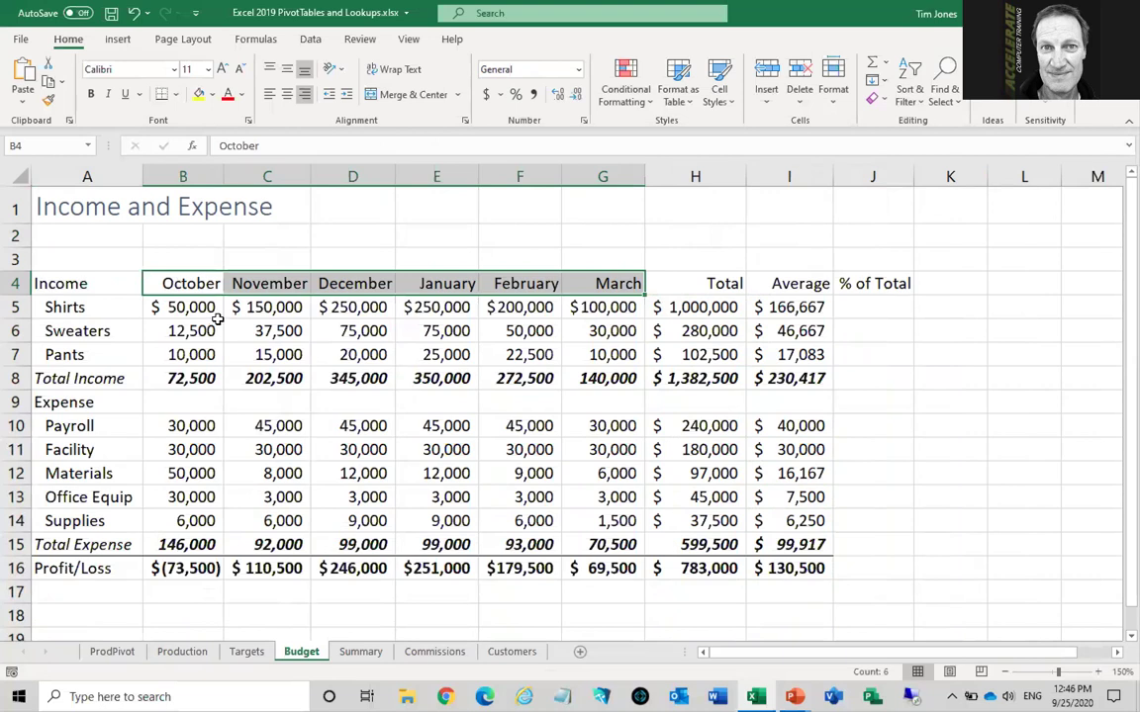
left_click(360, 652)
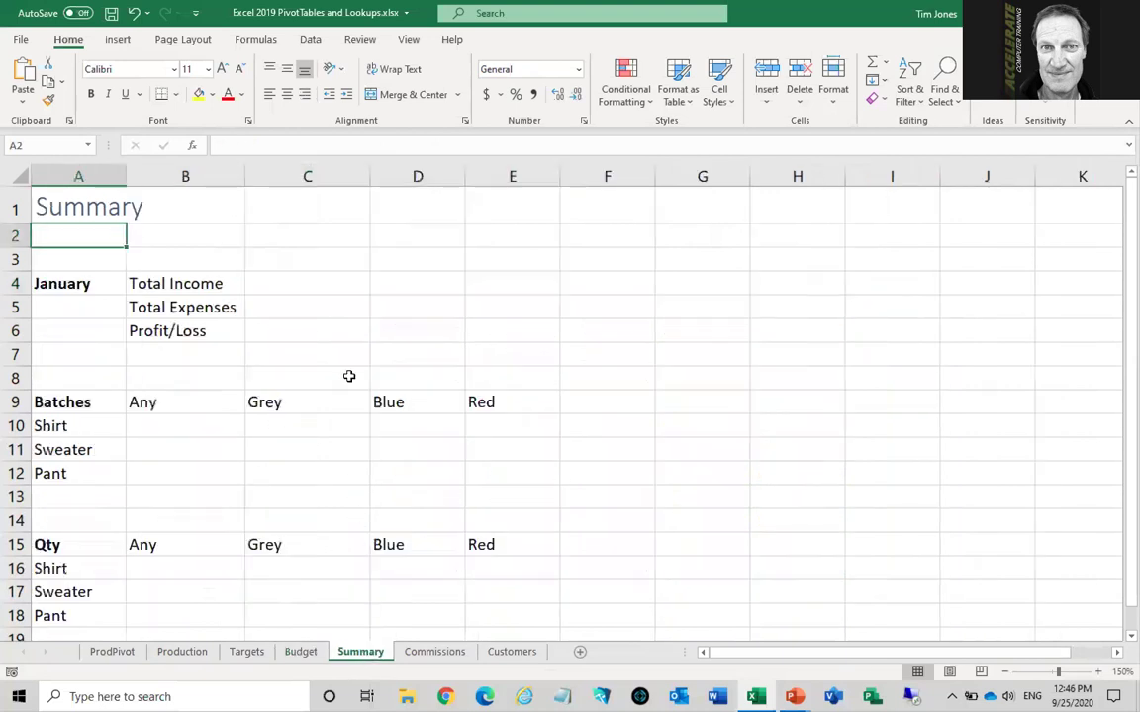
left_click(75, 284)
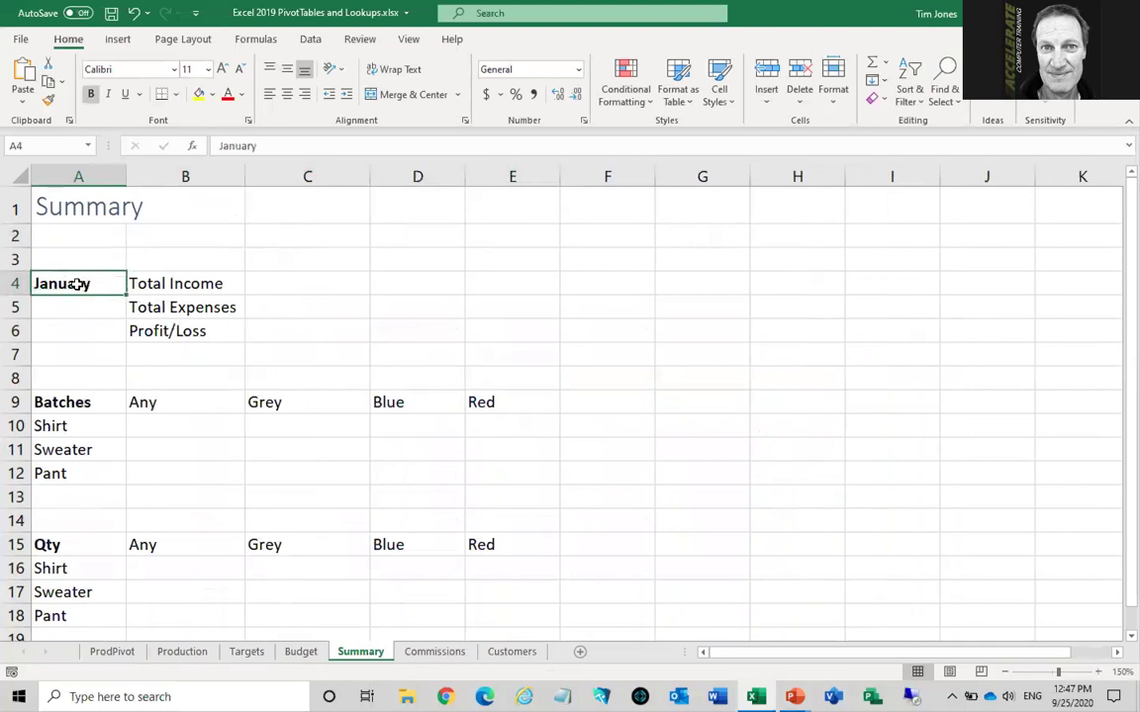
left_click(308, 283)
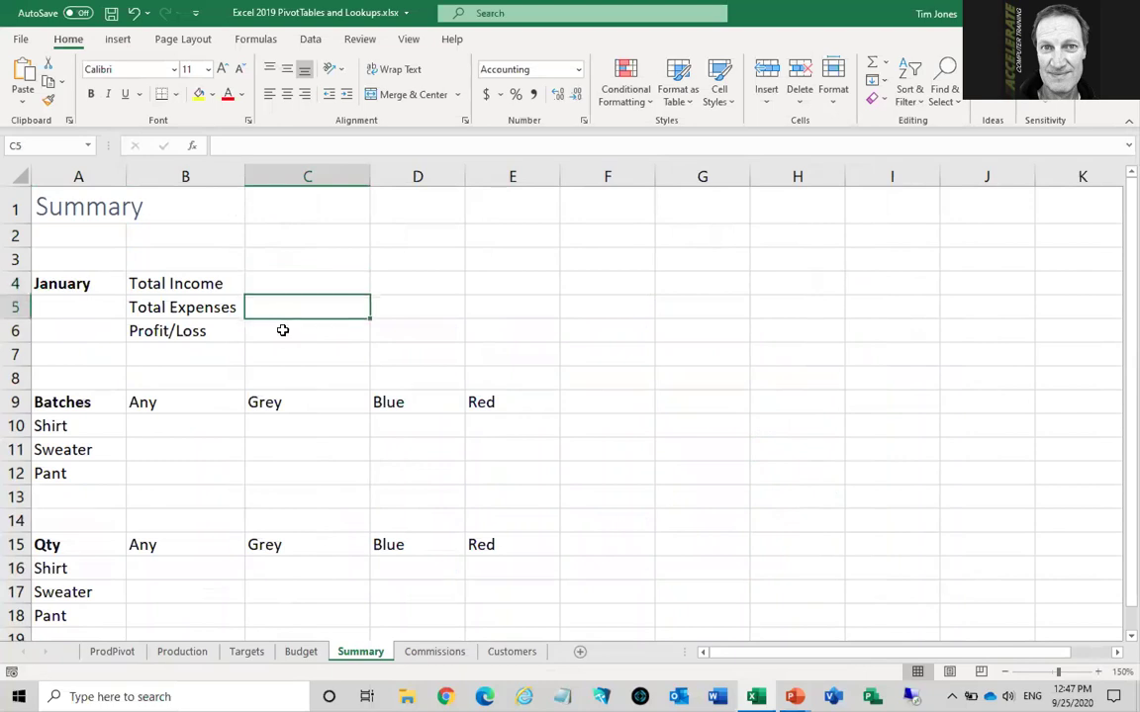
left_click(282, 331)
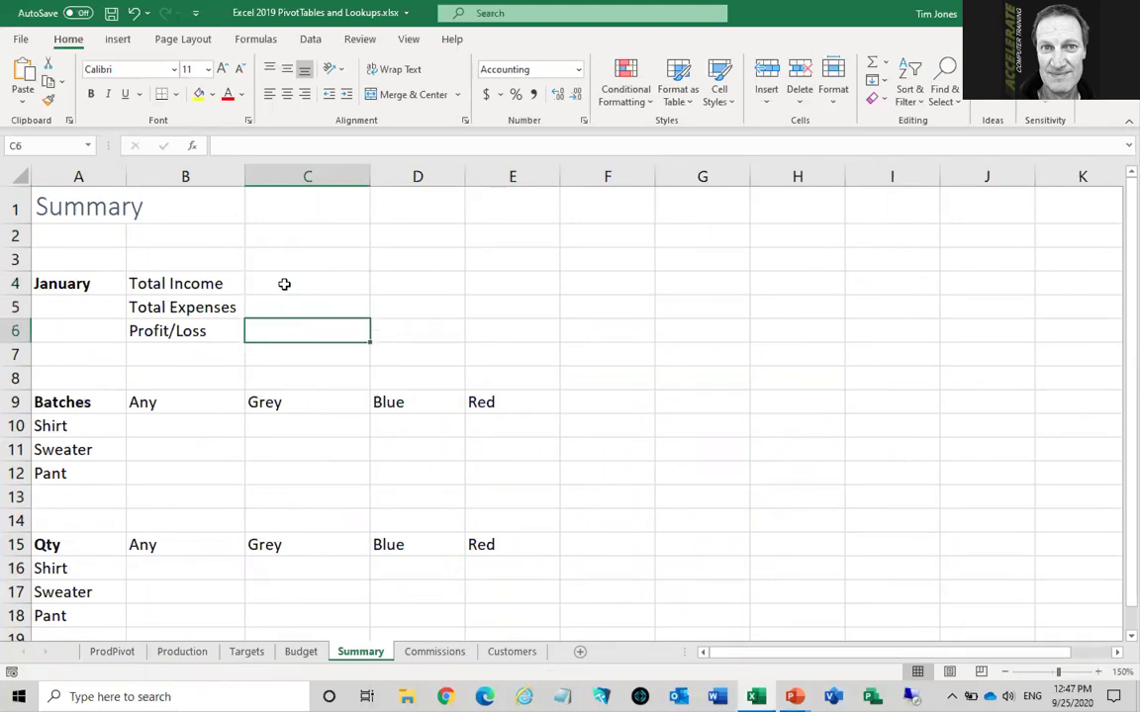
left_click(284, 284)
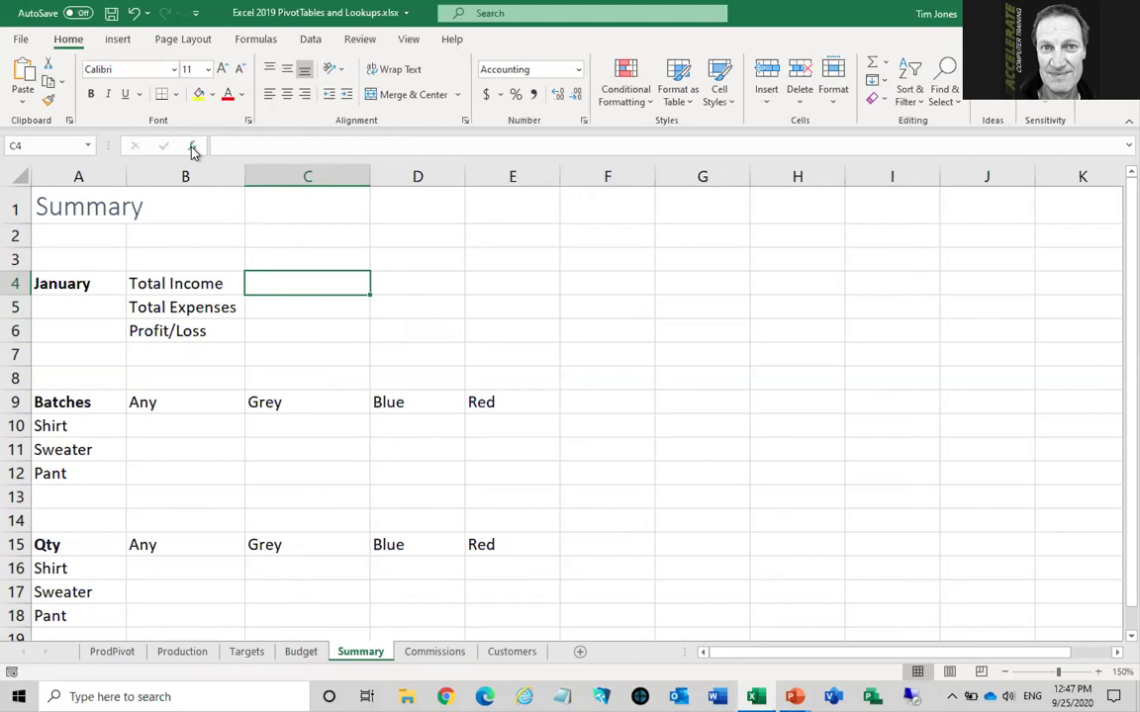
Start an HLOOKUP in C4 with the absolute January cell $A$4 as the lookup value
left_click(194, 148)
left_click_drag(720, 195, 619, 190)
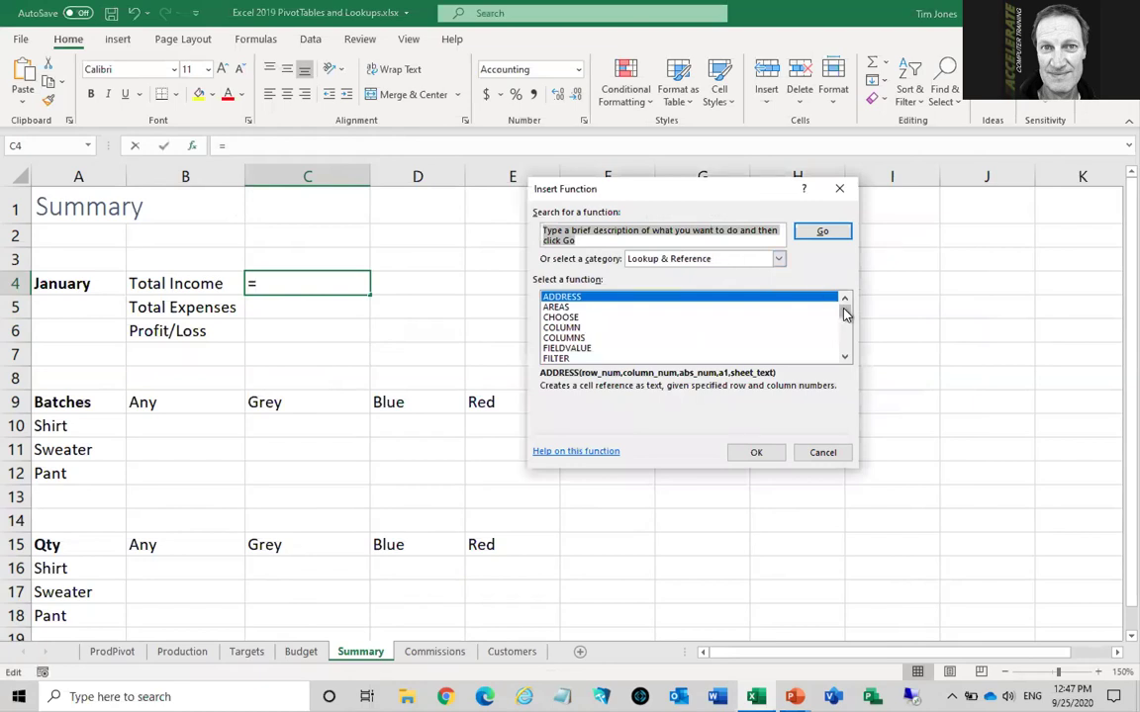
scroll(846, 314, "down", 2)
left_click(599, 329)
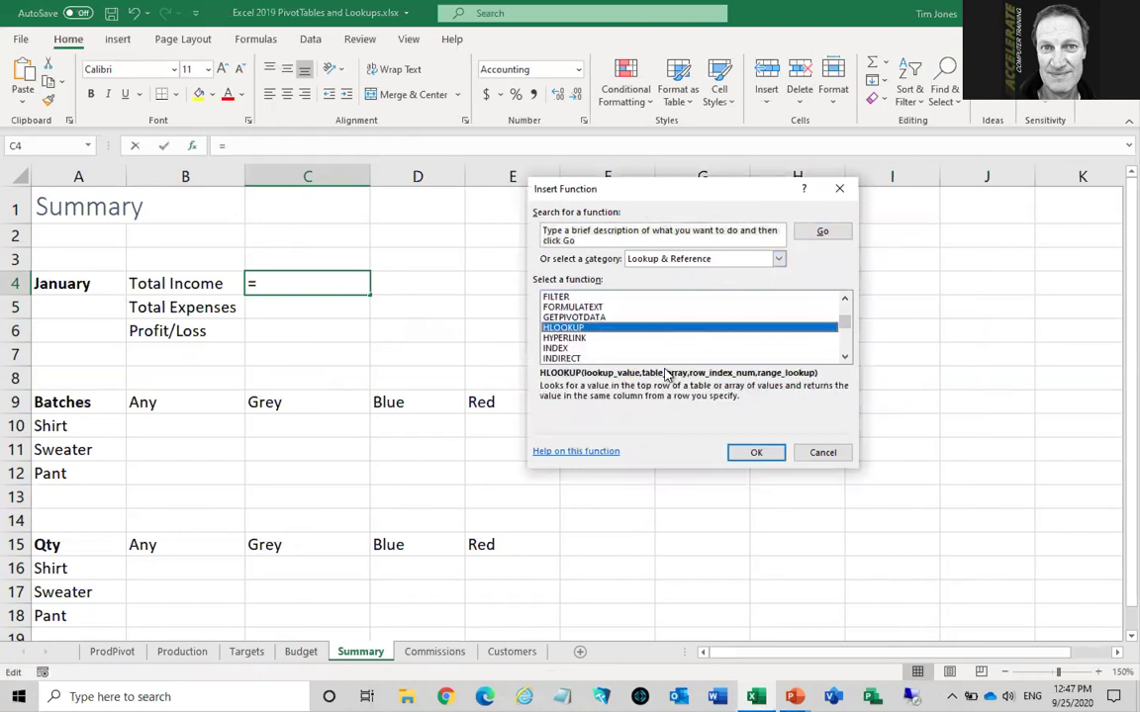
left_click(756, 454)
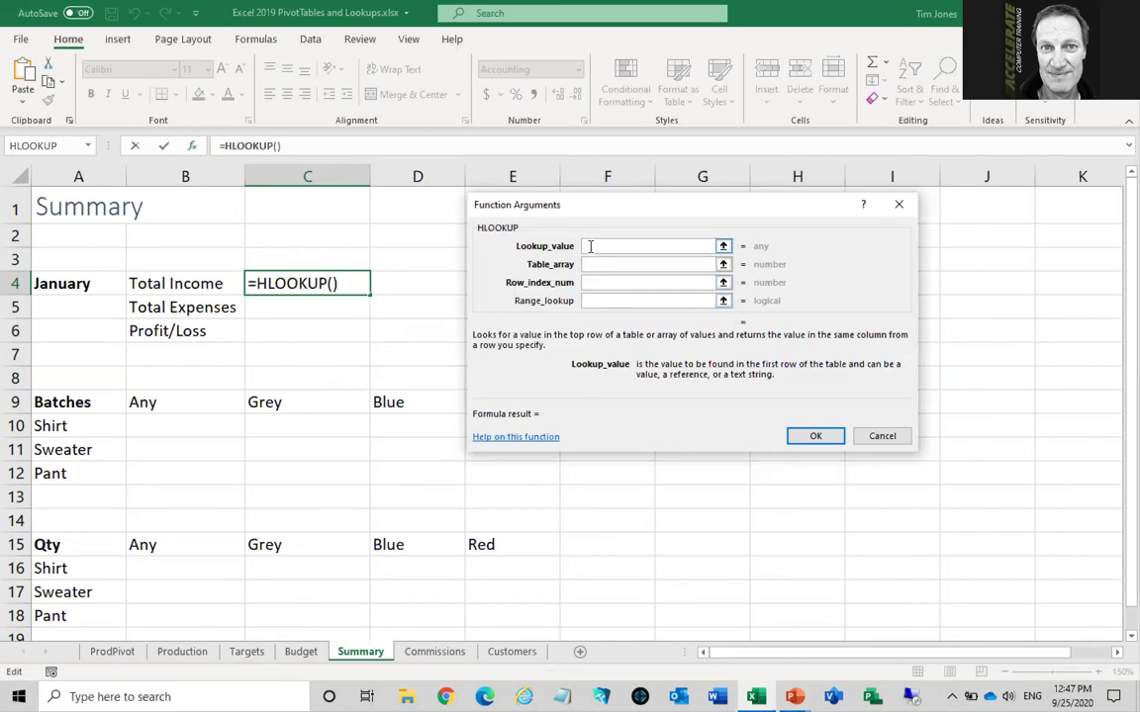
left_click(86, 284)
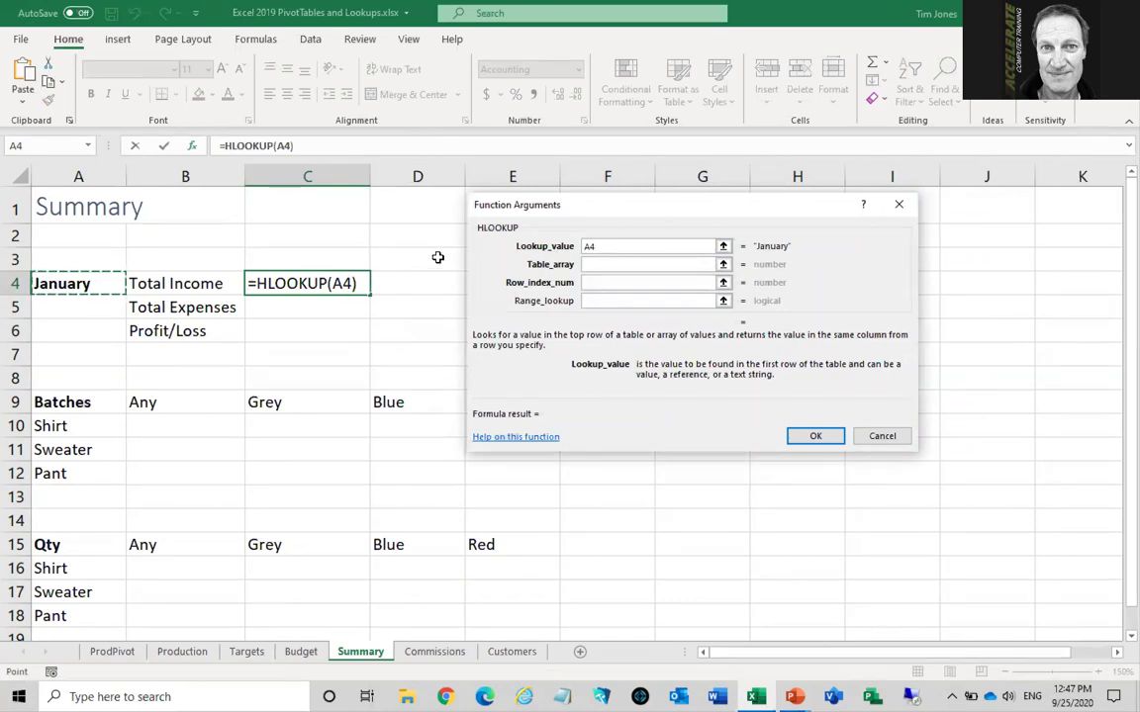
key("F4")
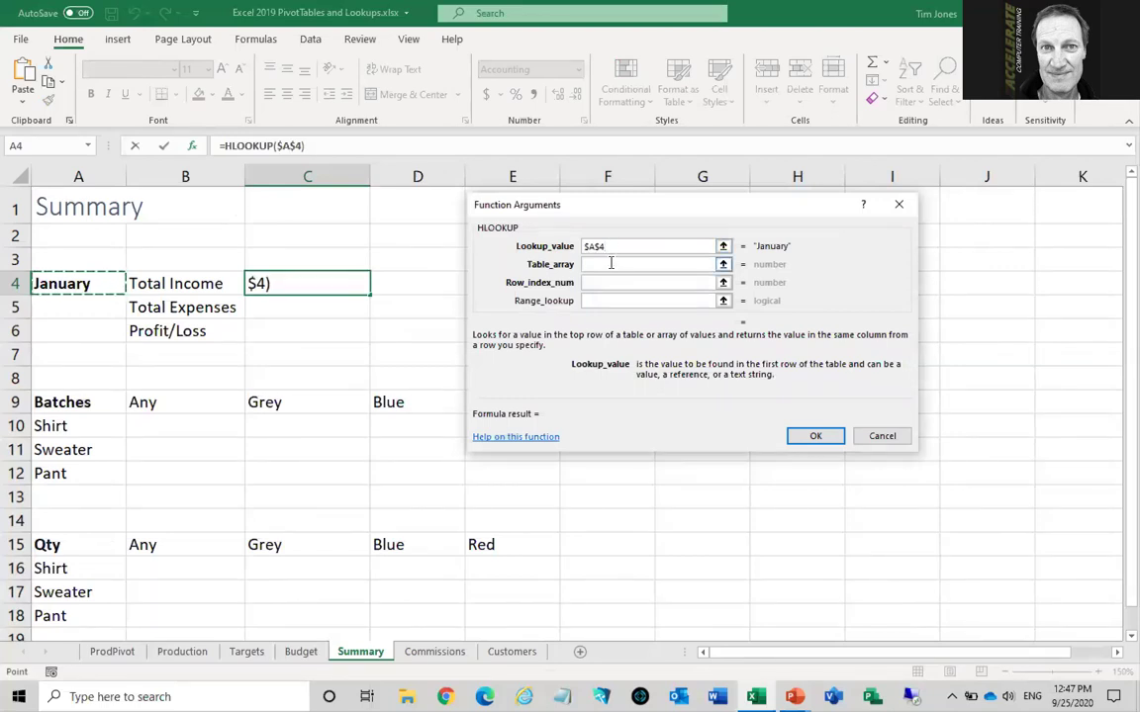
Set the table to Budget!$B$4:$G$16, row index 5 and FALSE for an exact match
left_click(611, 263)
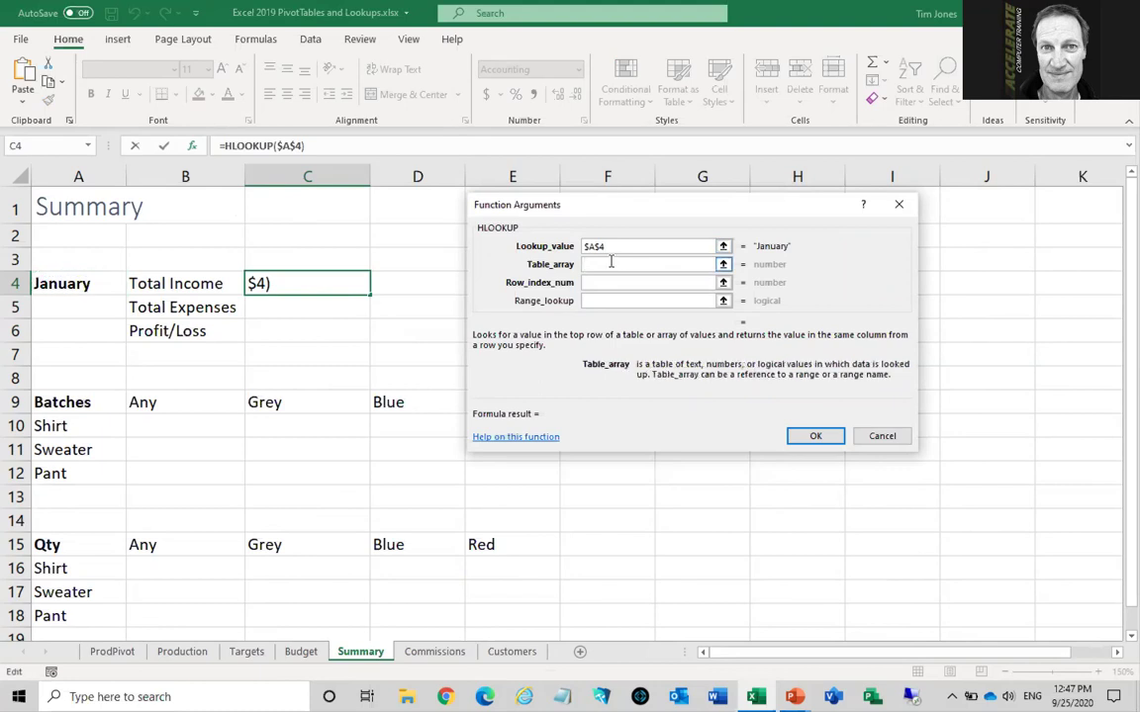
left_click(301, 652)
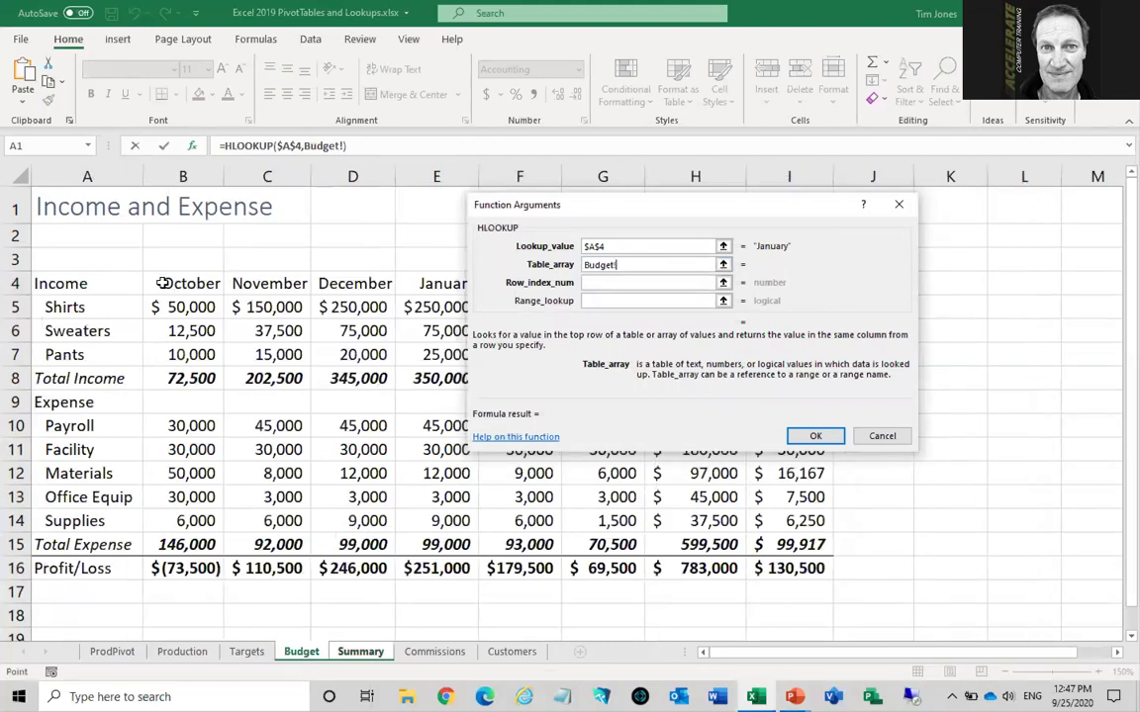
left_click_drag(164, 283, 602, 569)
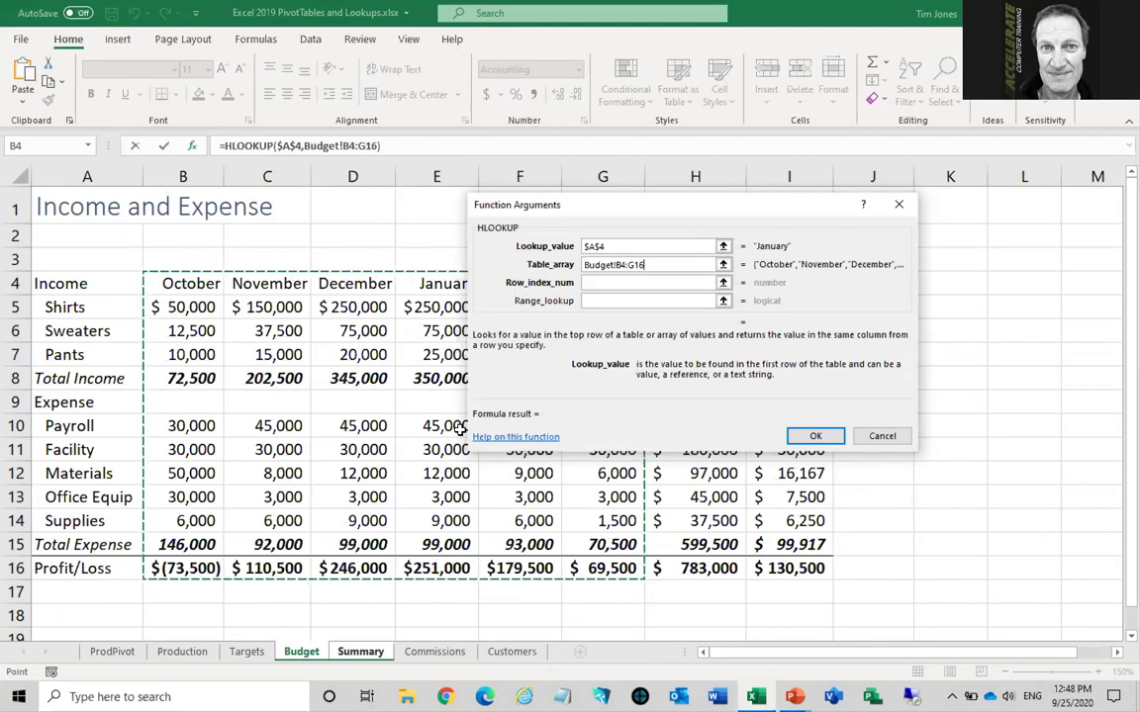
key("F4")
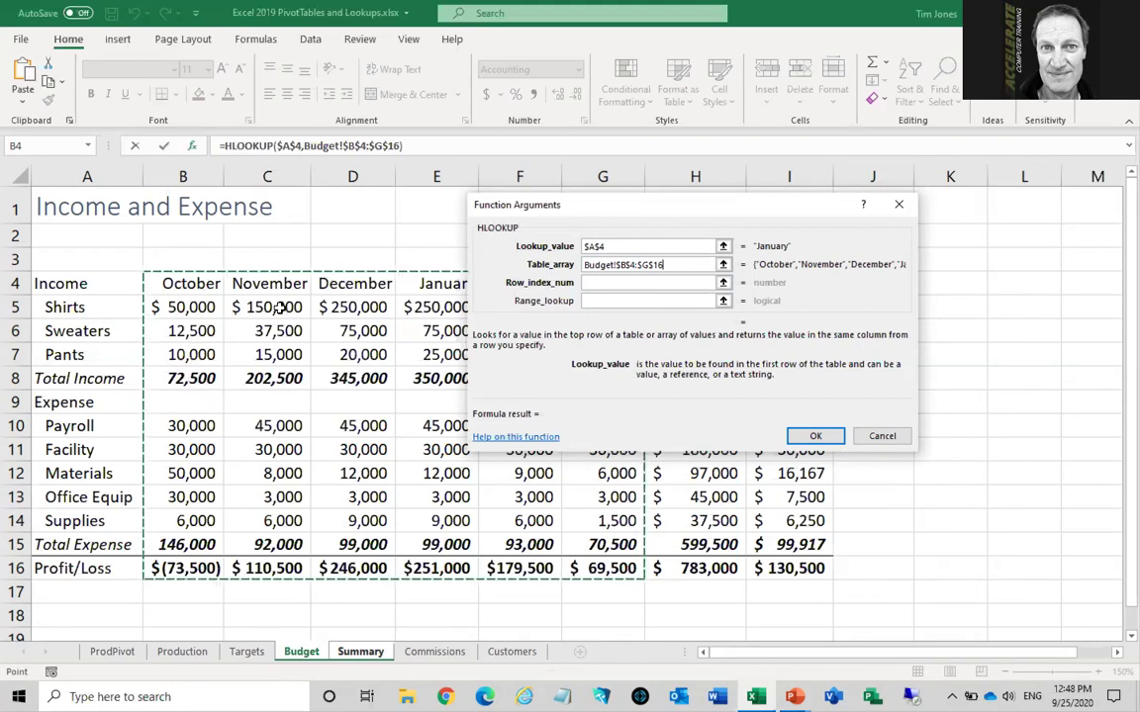
left_click(599, 282)
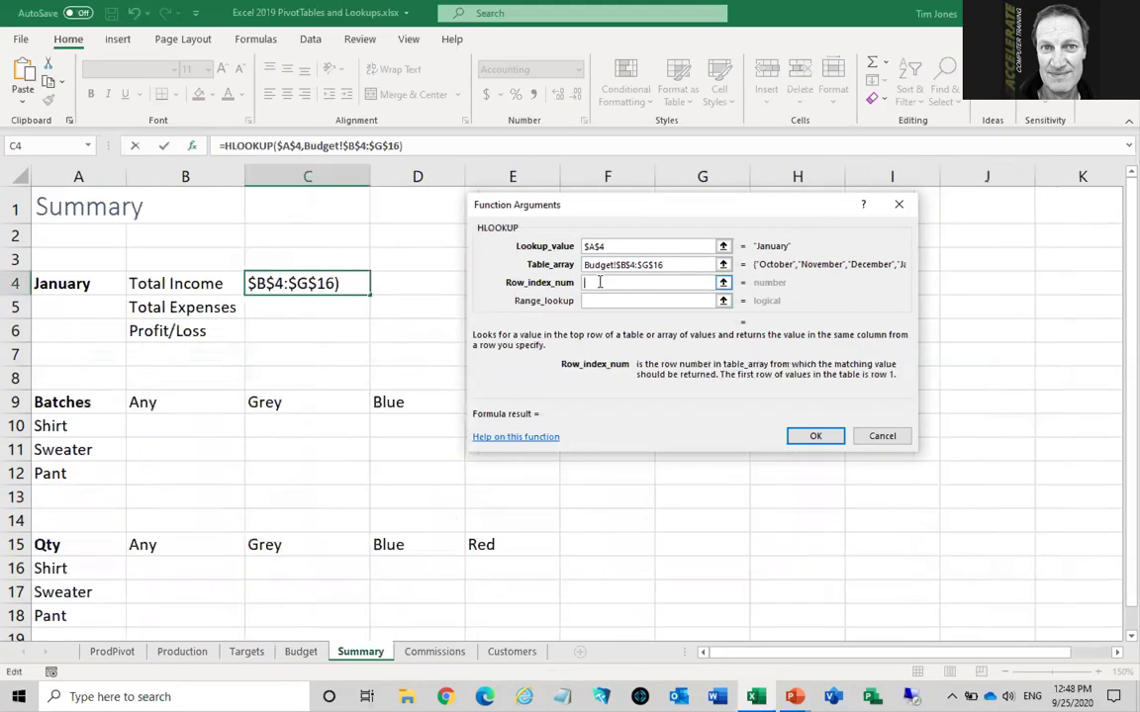
type("5")
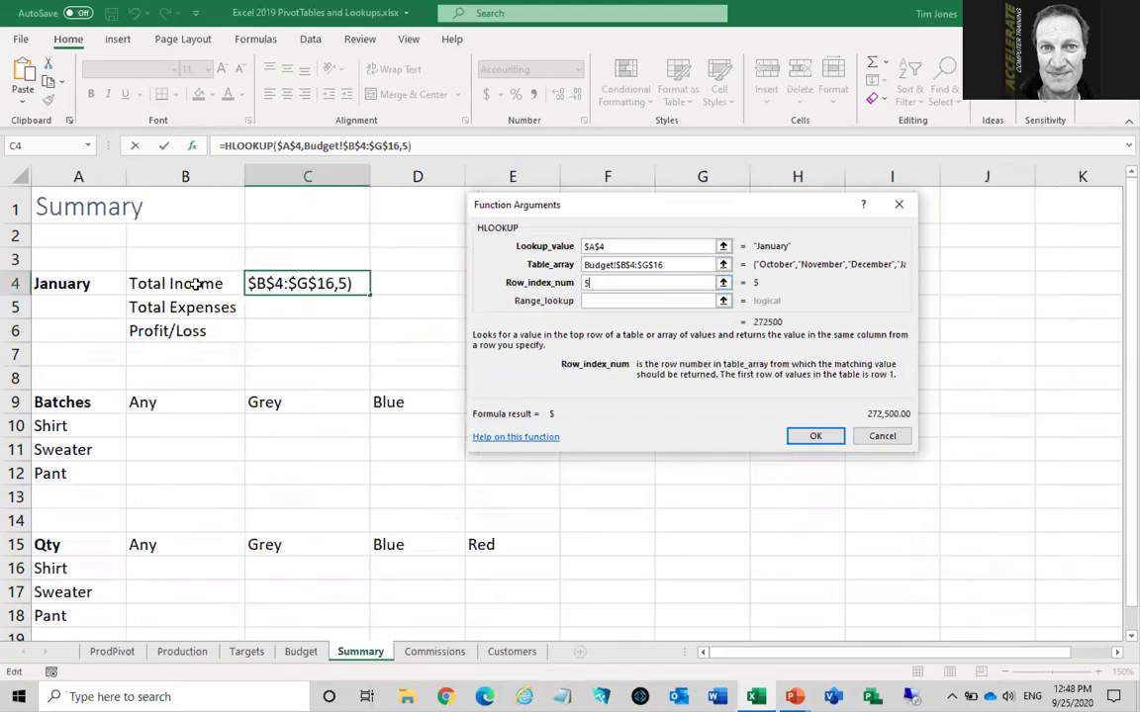
left_click(600, 300)
type("false")
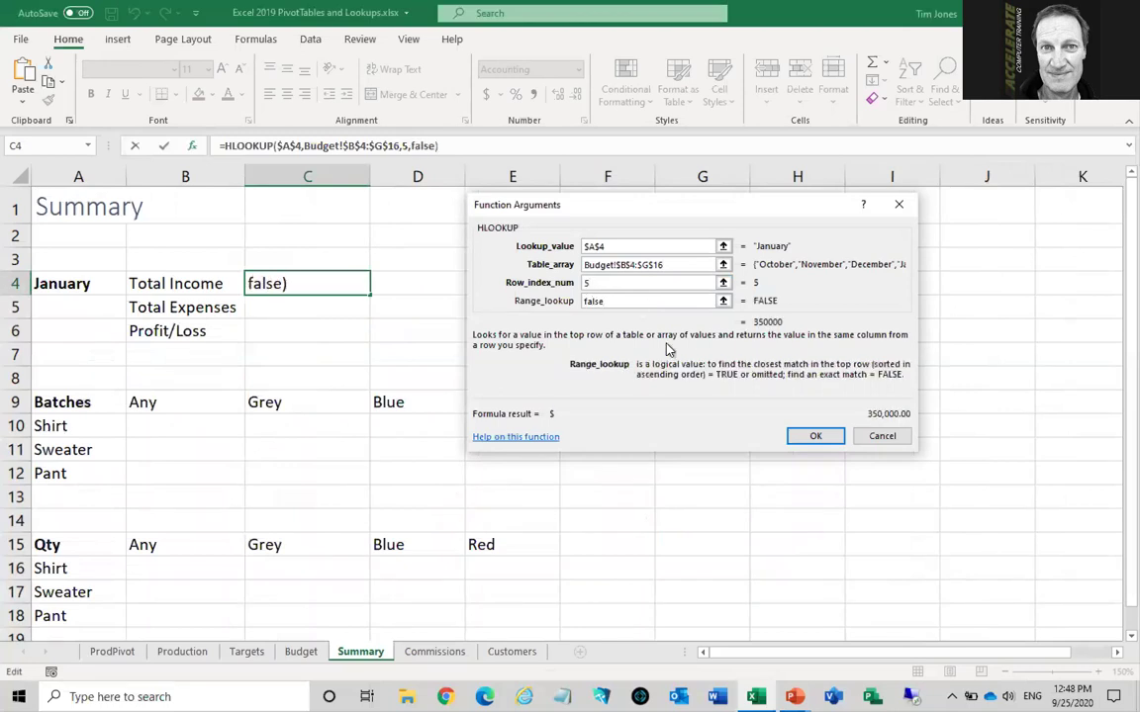
left_click(815, 438)
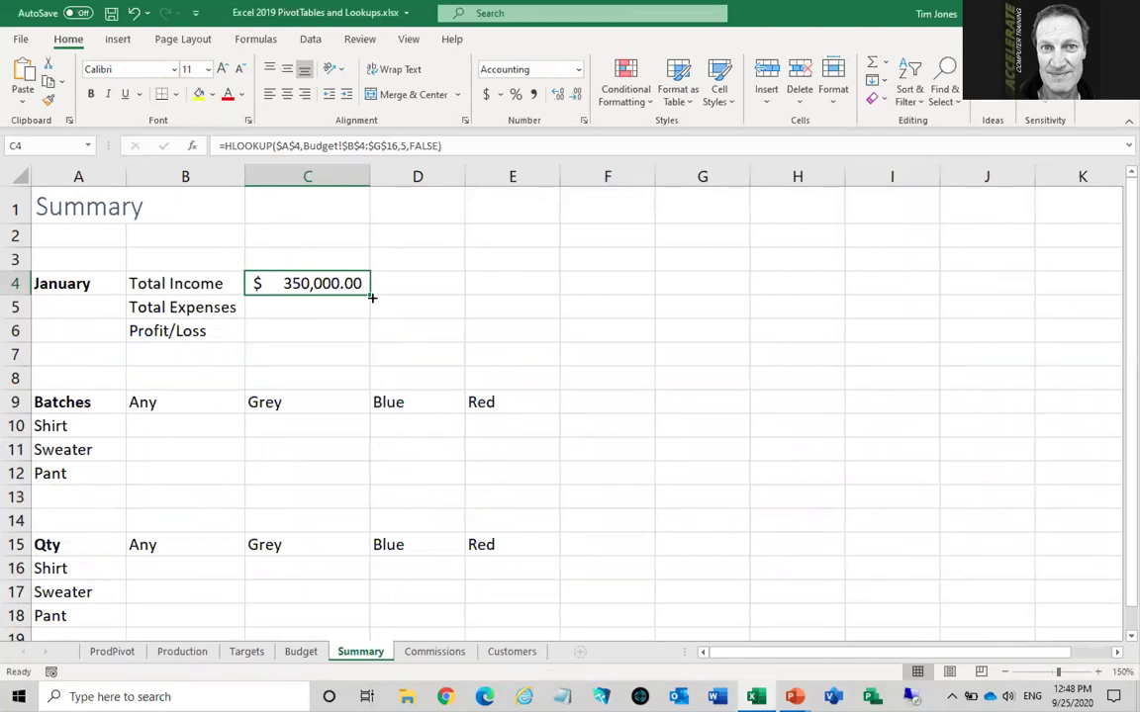
Copy the income formula down to C6 and change C5's row index to 12 for Total Expenses
left_click_drag(369, 294, 375, 347)
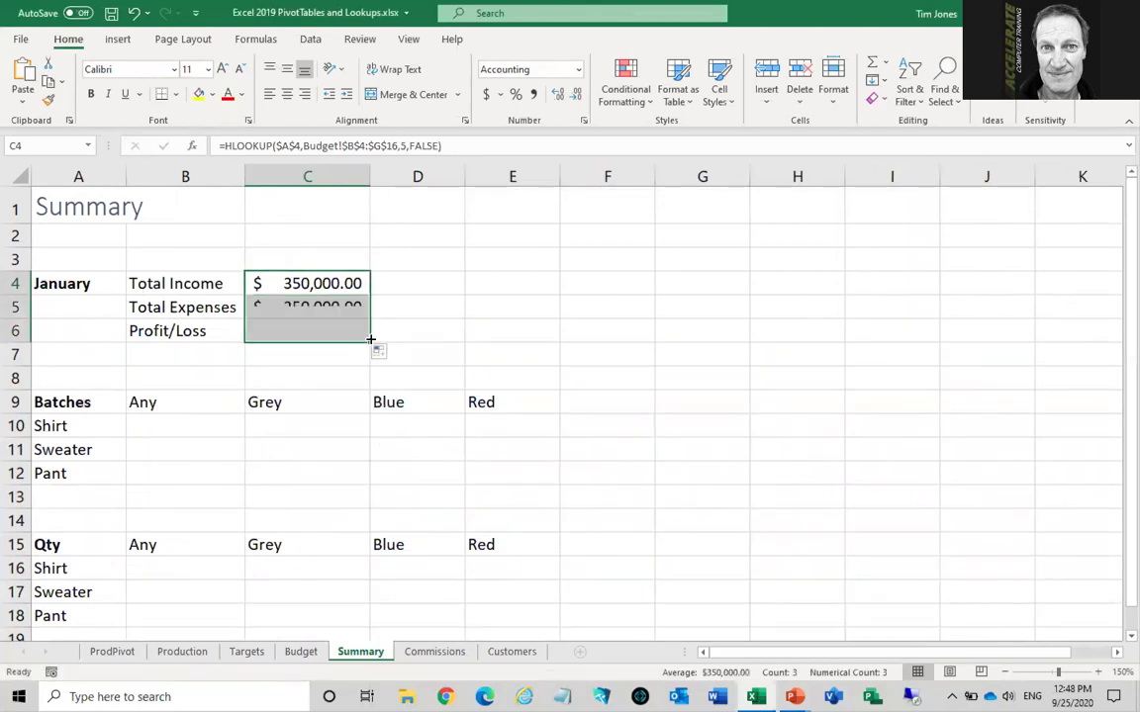
left_click(330, 307)
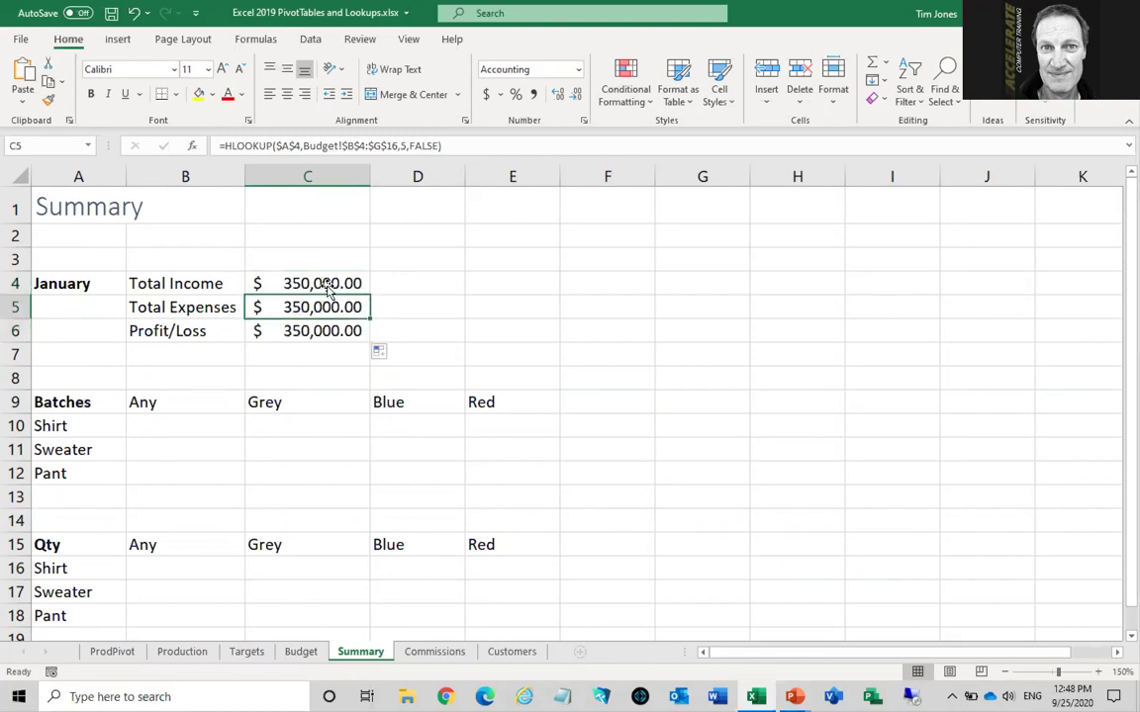
left_click(405, 145)
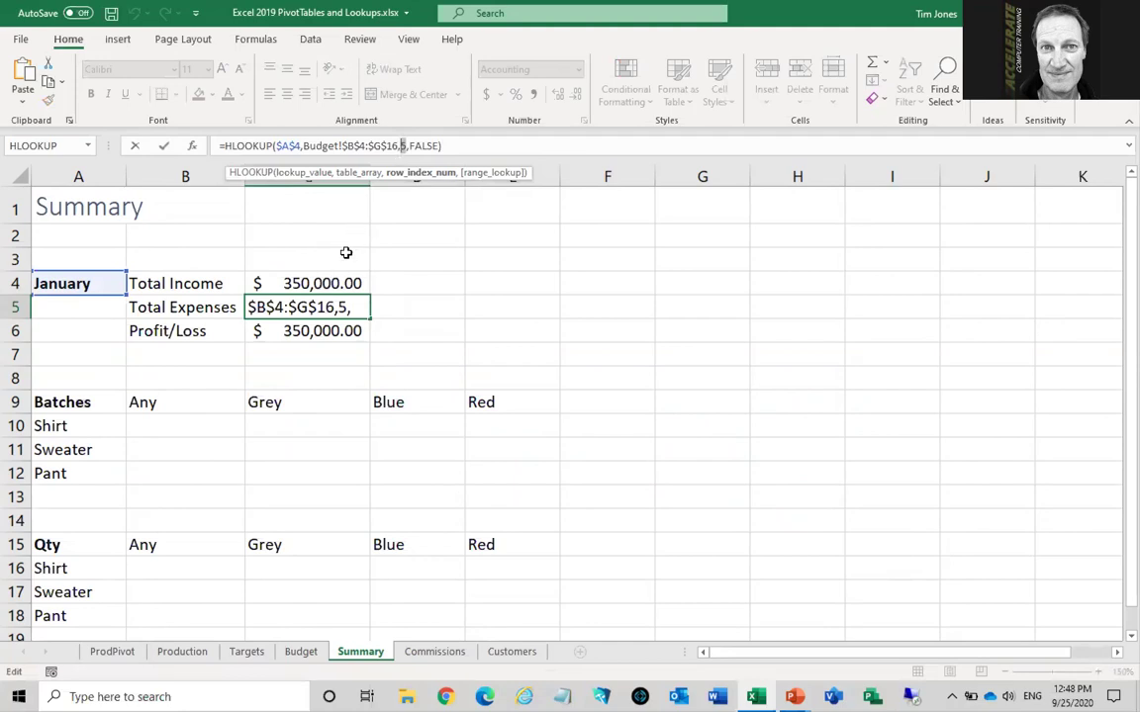
type("12")
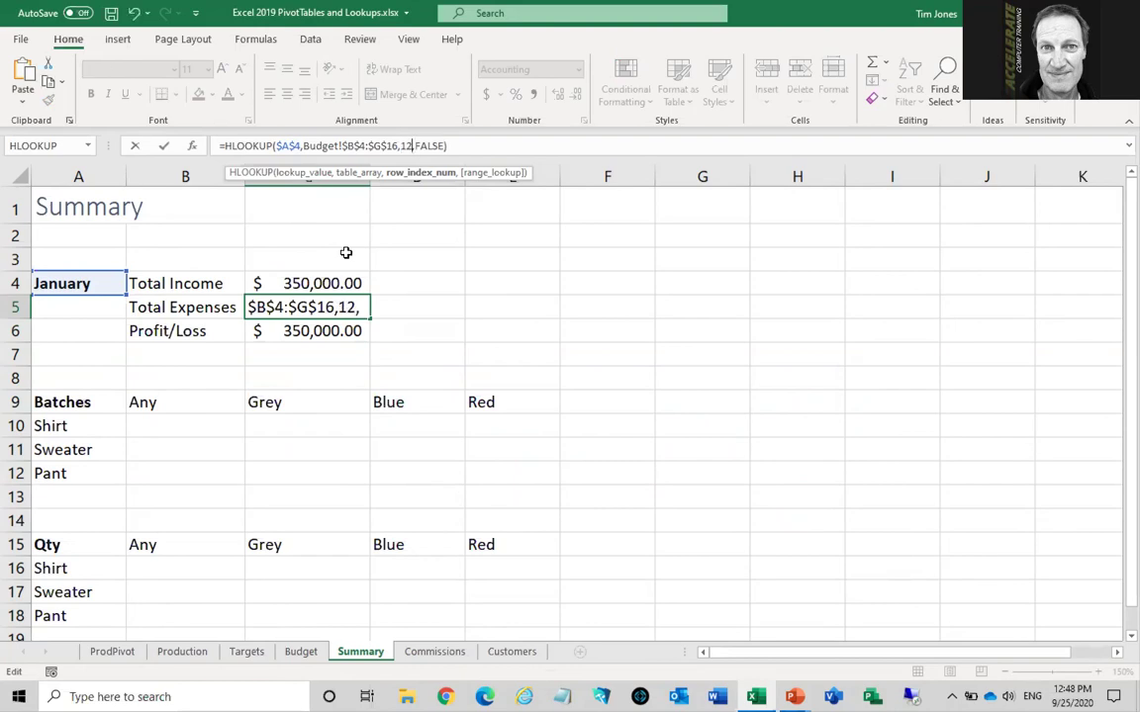
key("Return")
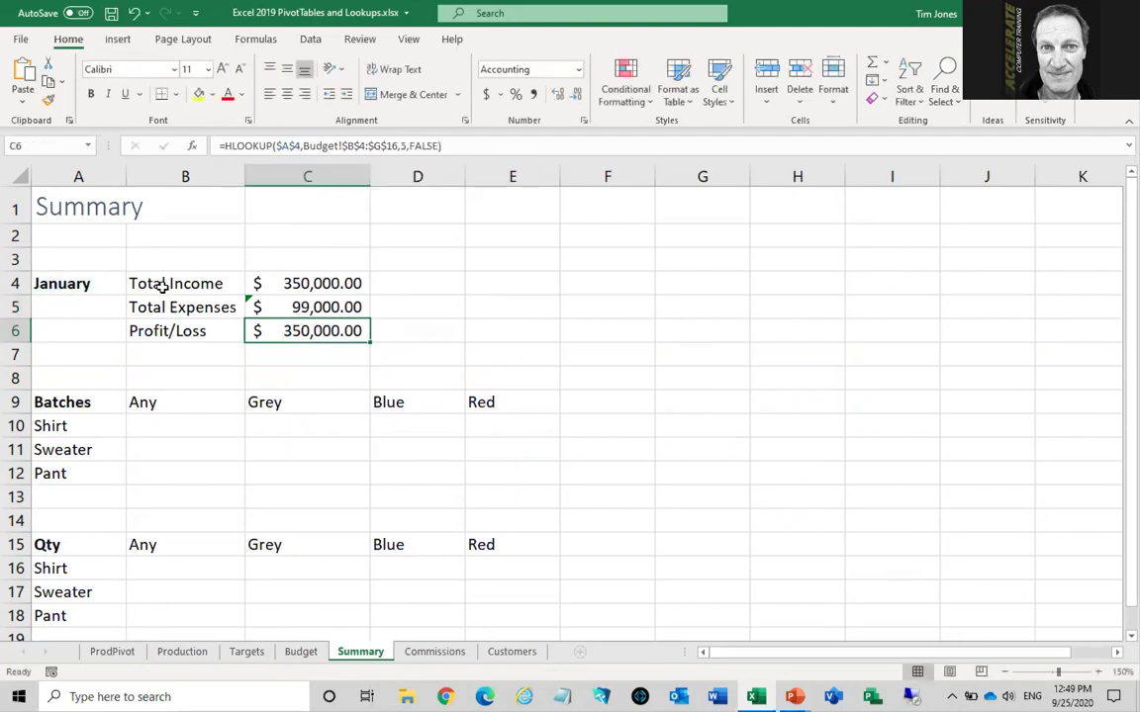
Change C6's row index to 13 so it shows Profit/Loss of $251,000
double_click(405, 146)
type("5")
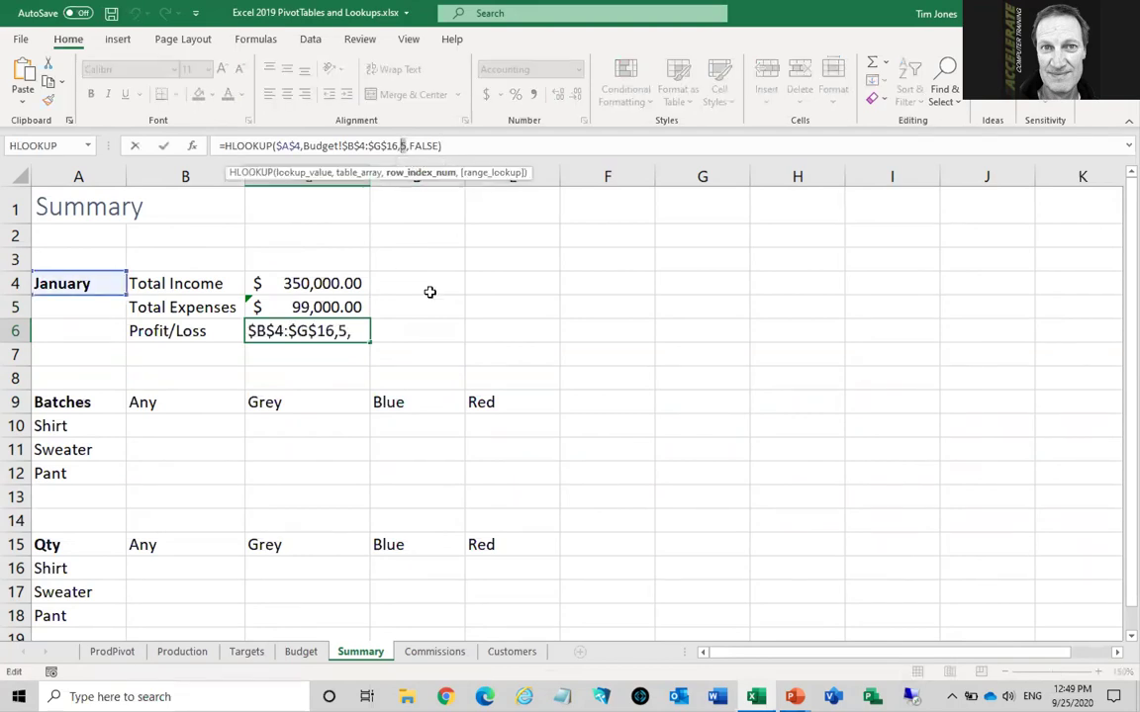
type("12")
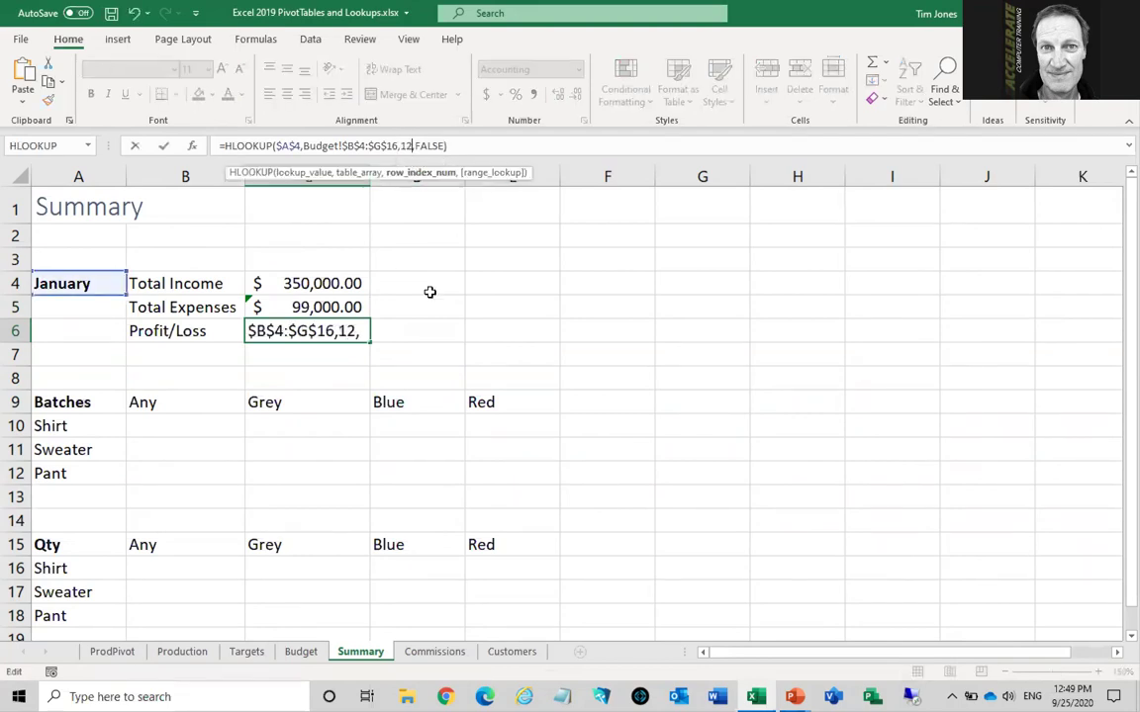
key("BackSpace")
type("3")
key("Return")
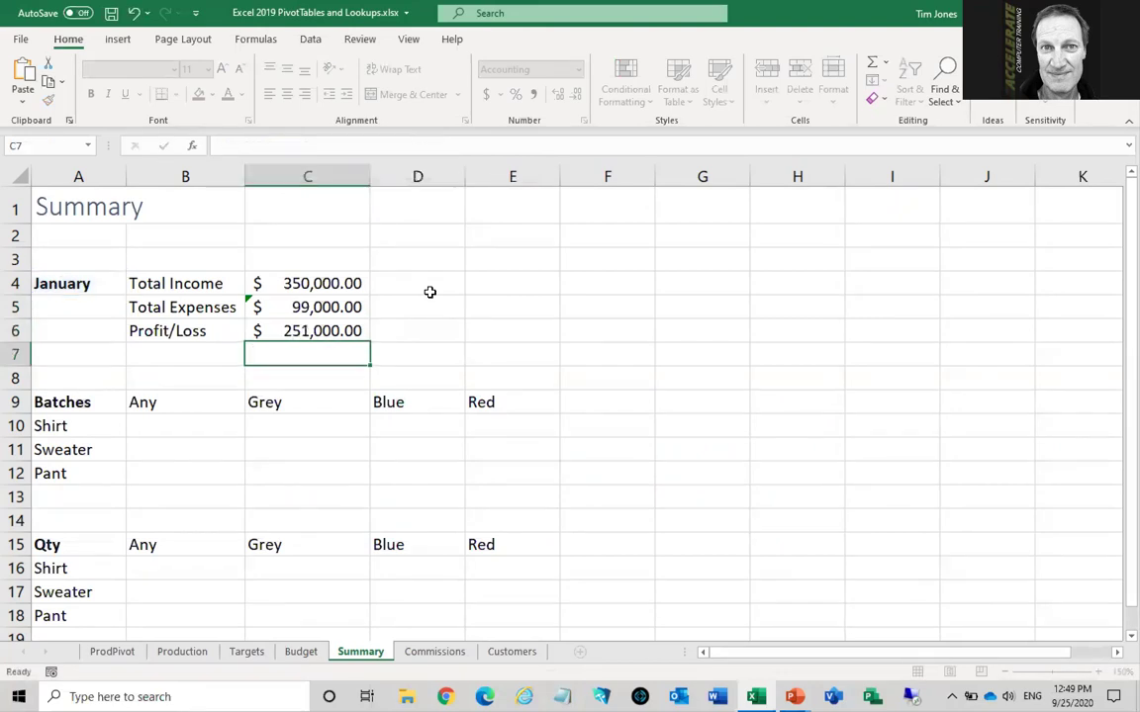
Check January's Total Income, Total Expense and Profit/Loss figures on the Budget sheet
left_click(314, 657)
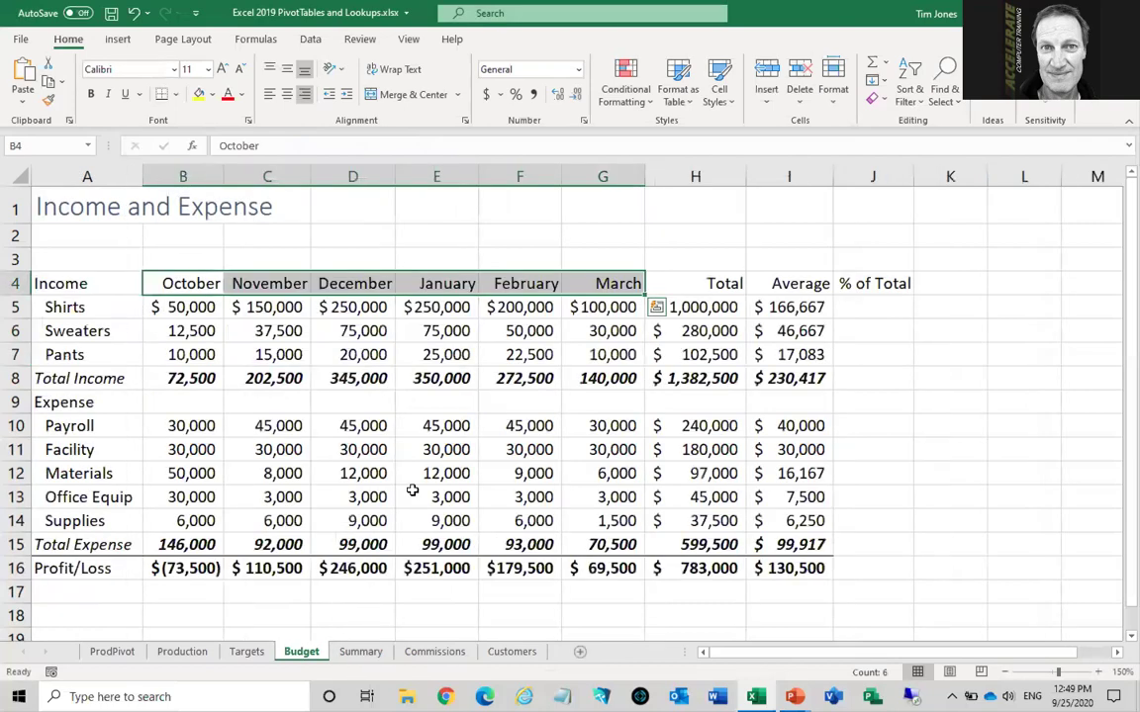
left_click(442, 378)
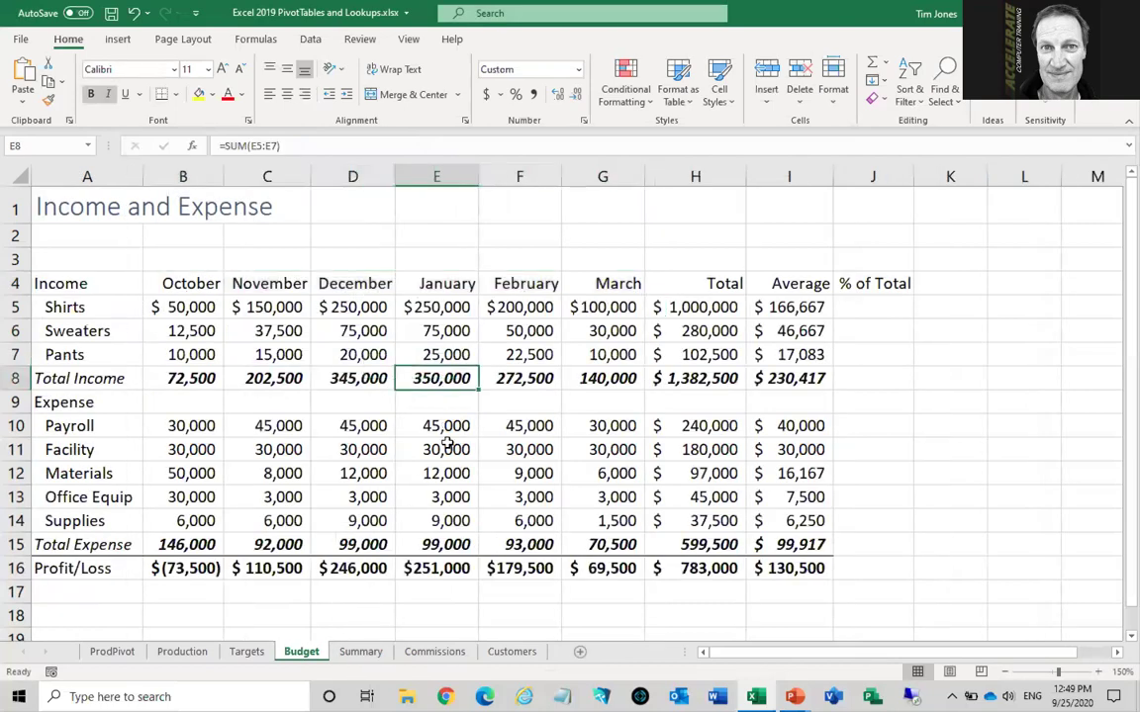
left_click(445, 543)
left_click(445, 568)
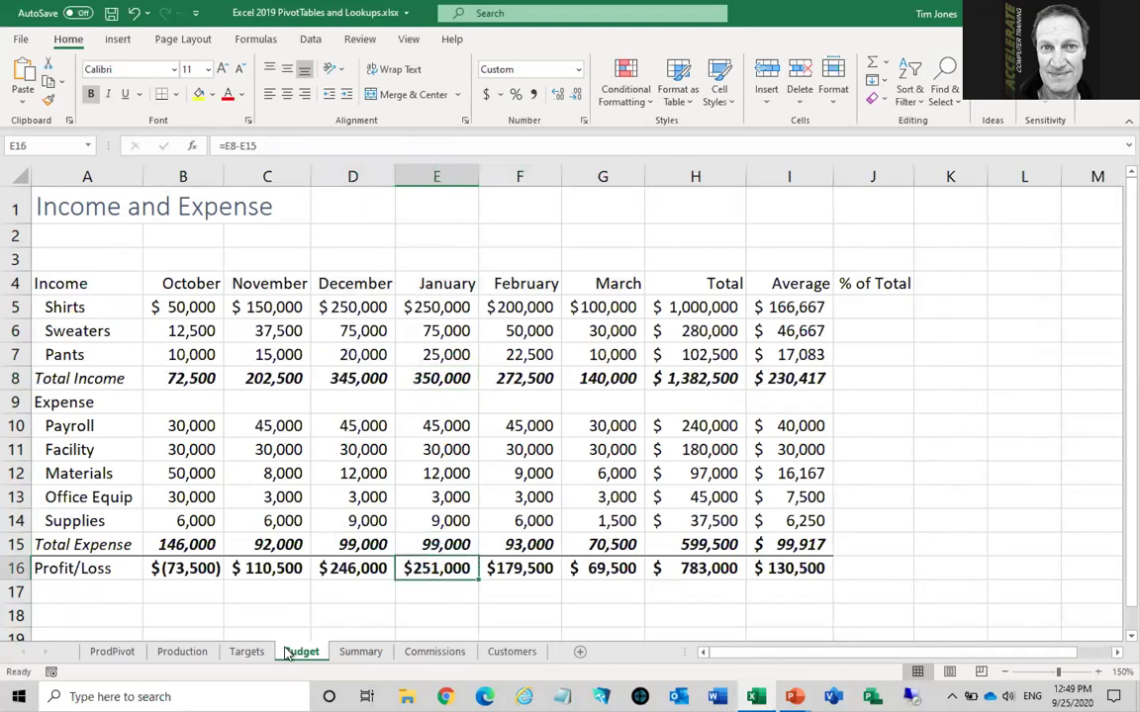
Change the Summary month in A4 to March
left_click(369, 657)
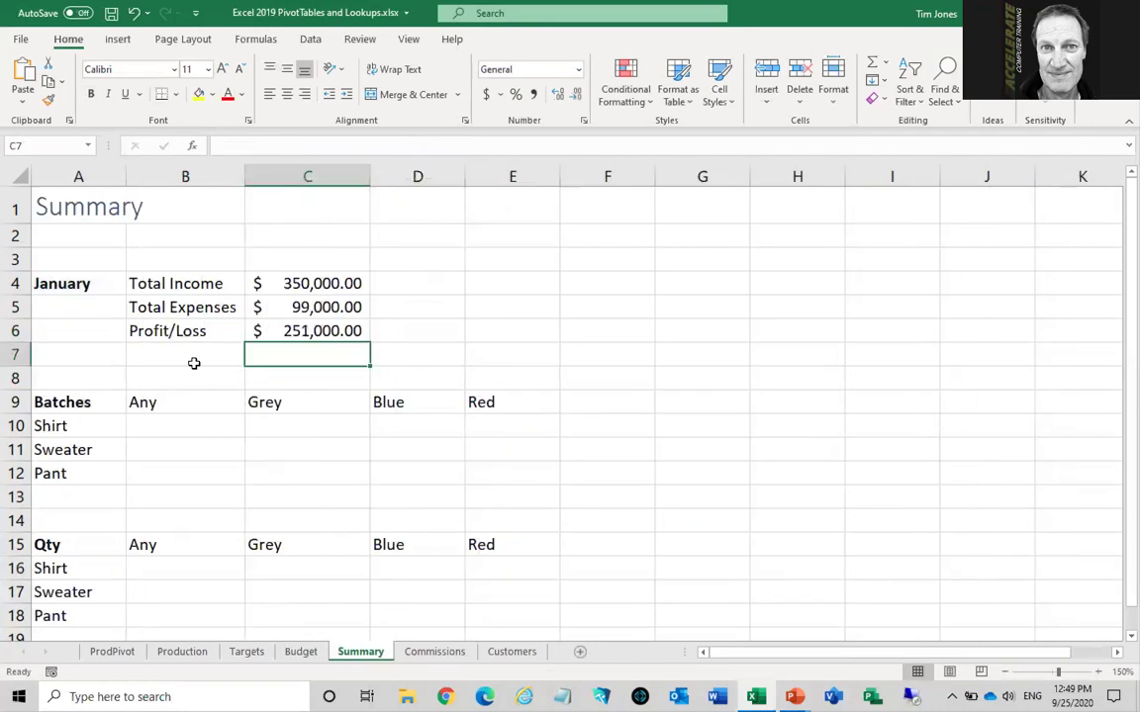
left_click(79, 283)
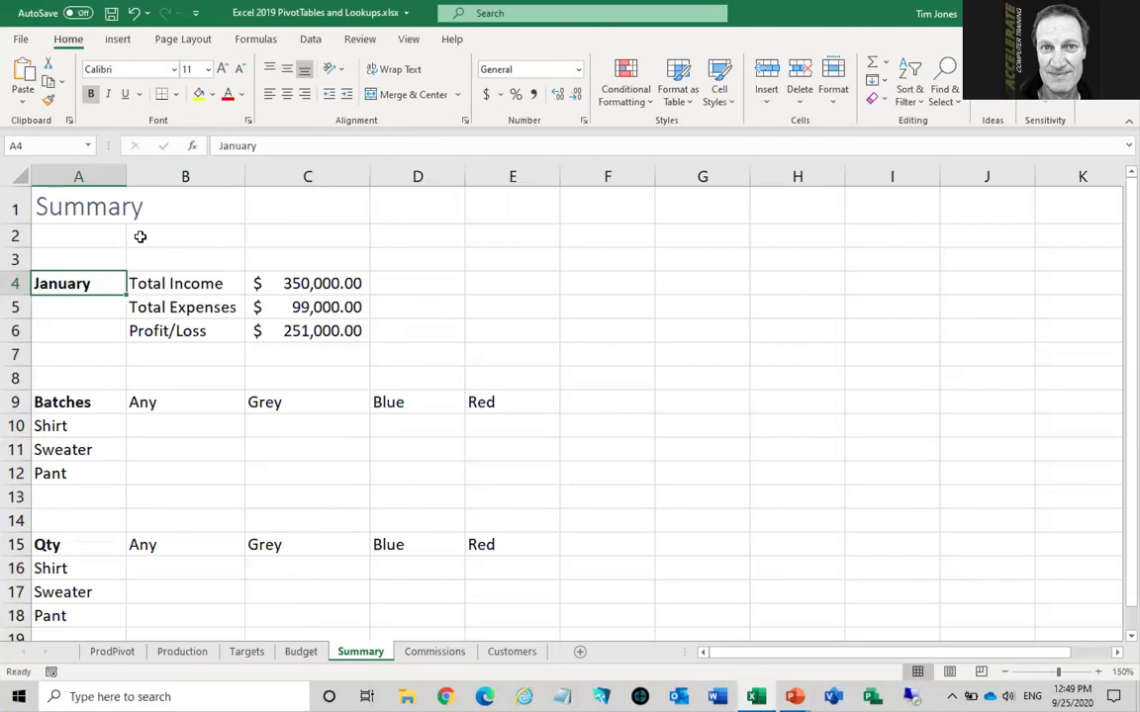
type("March")
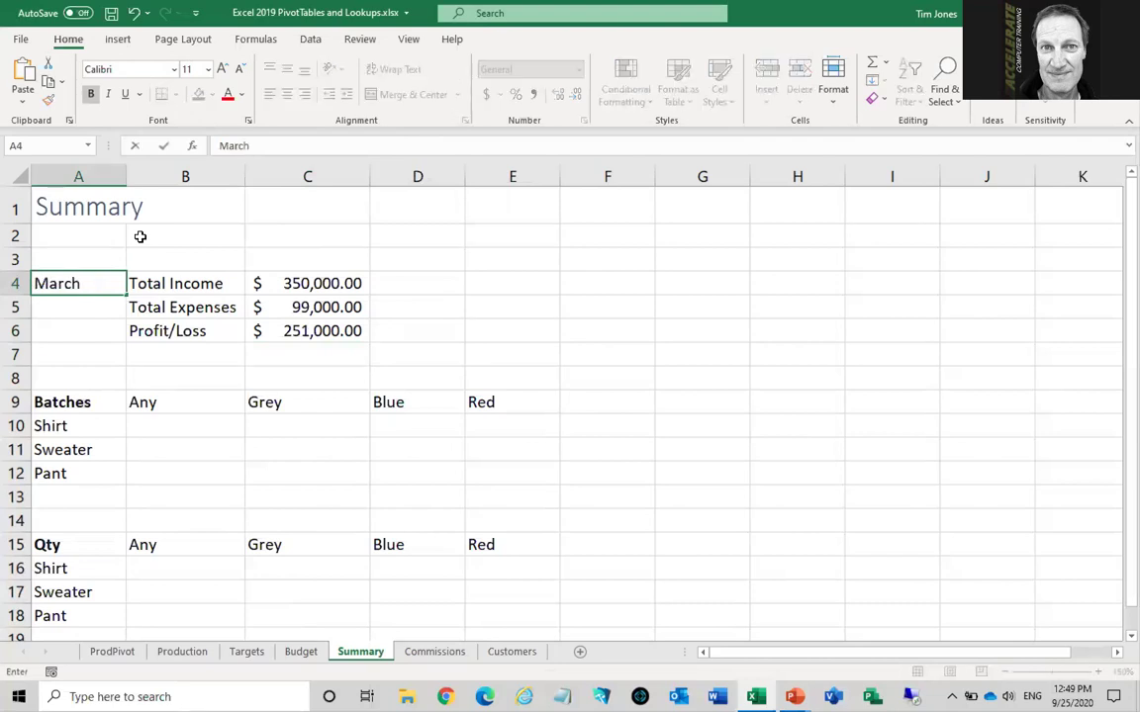
key("Return")
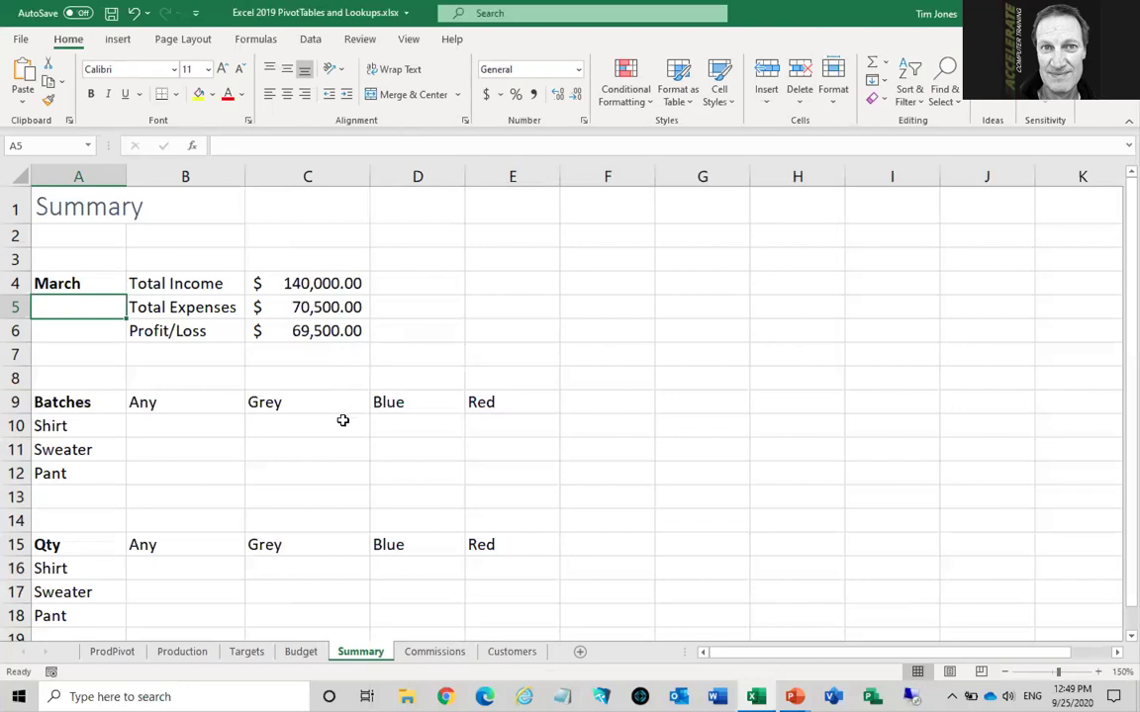
On the Commissions sheet, confirm the Employees and BonusRates table names under Table Design
left_click(431, 653)
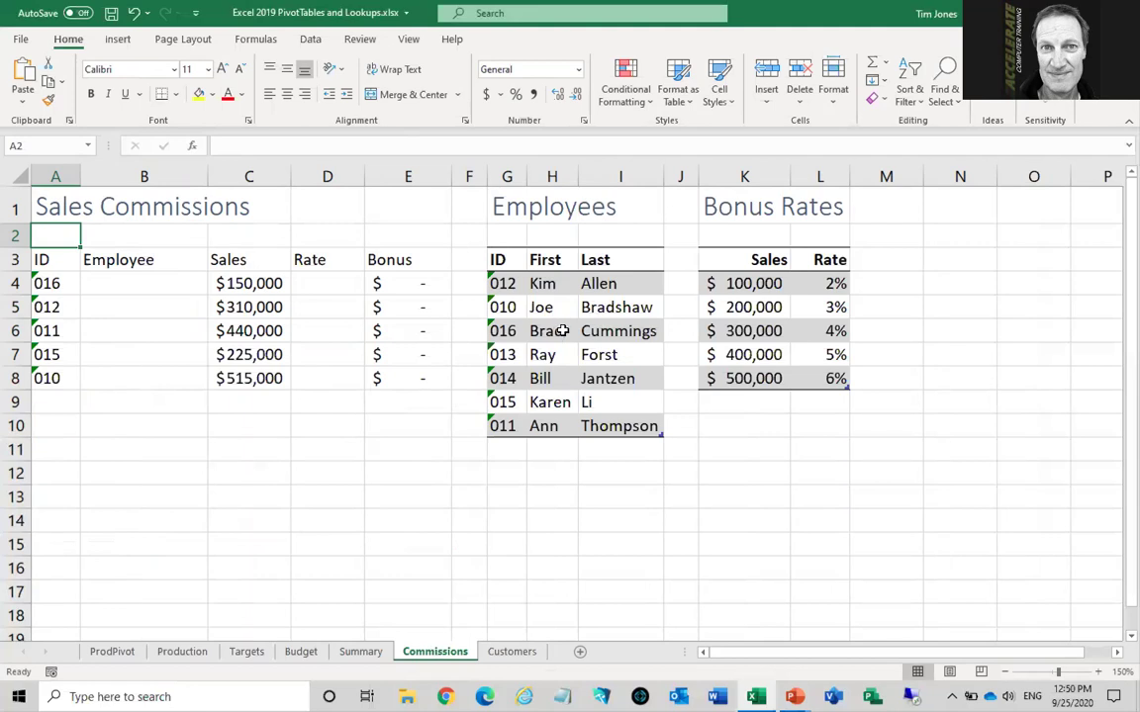
left_click(562, 331)
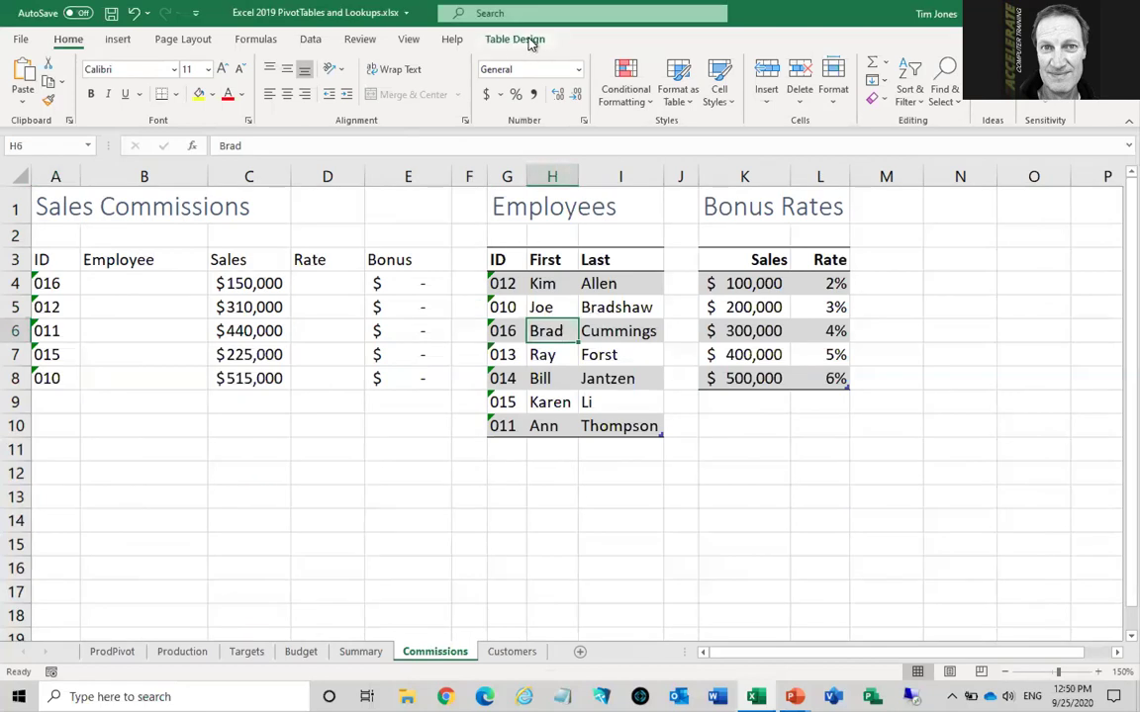
left_click(244, 306)
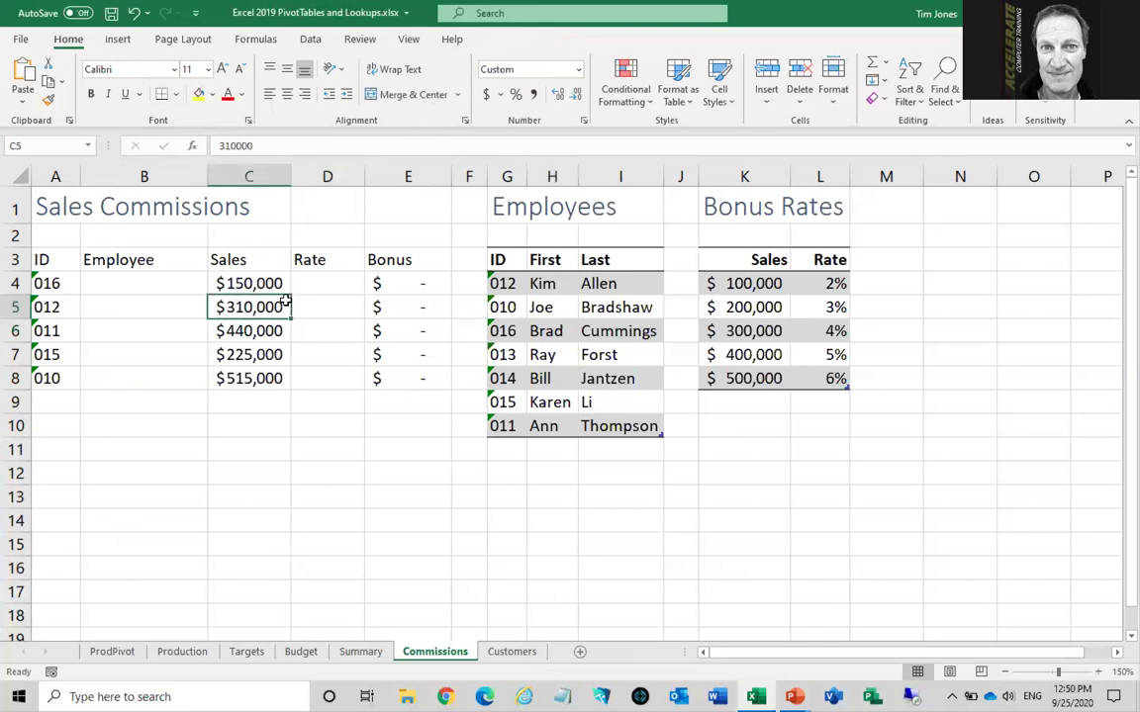
left_click(557, 332)
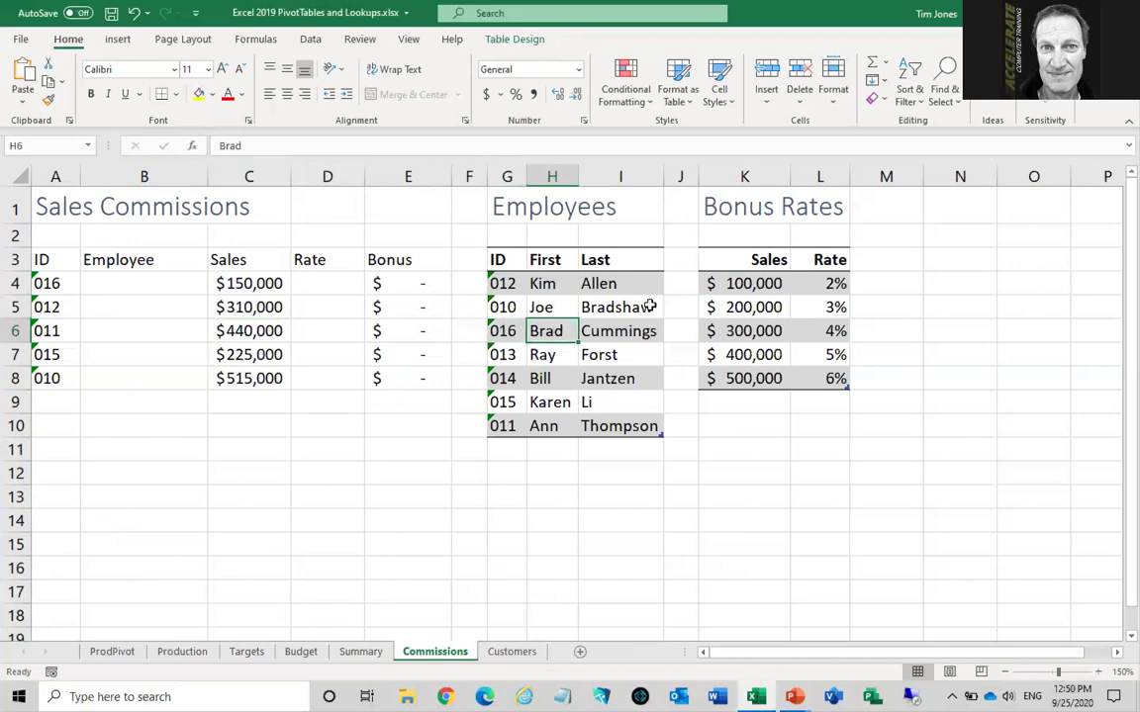
left_click(532, 41)
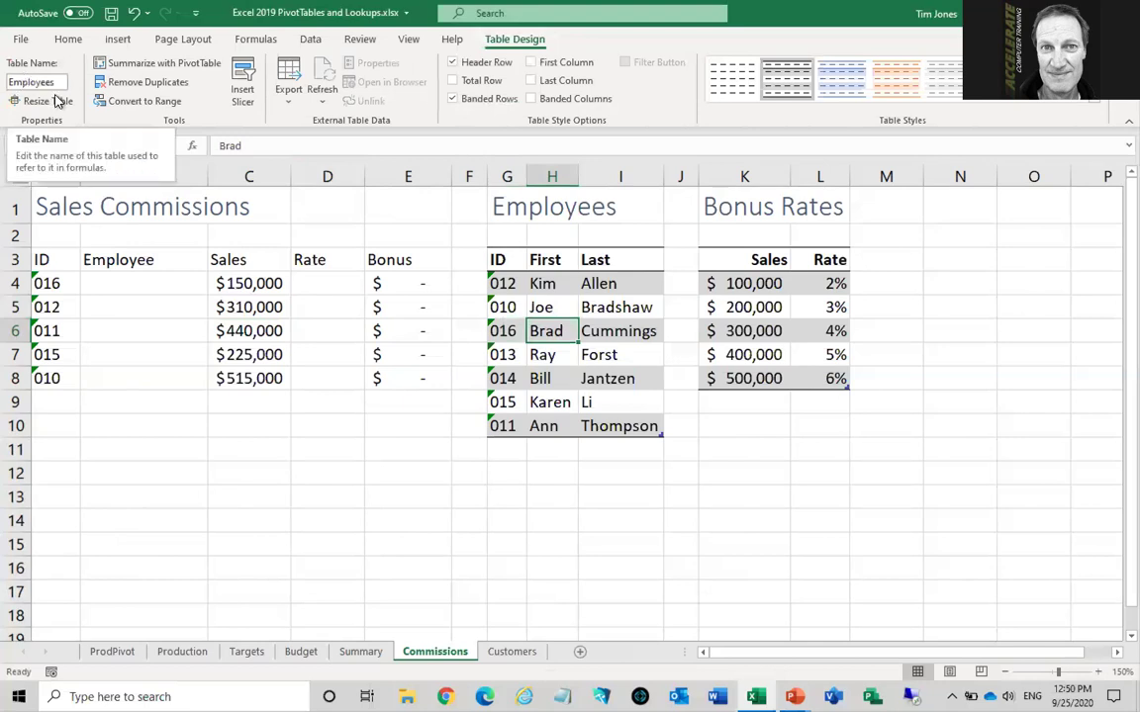
left_click(762, 308)
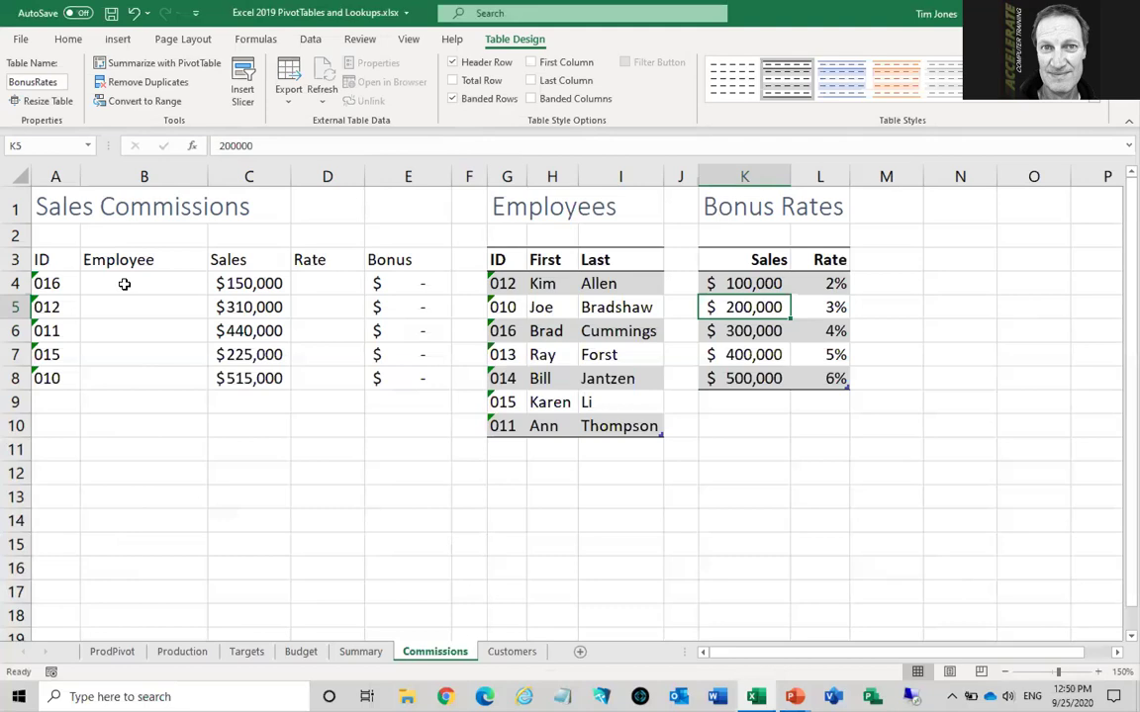
left_click(123, 284)
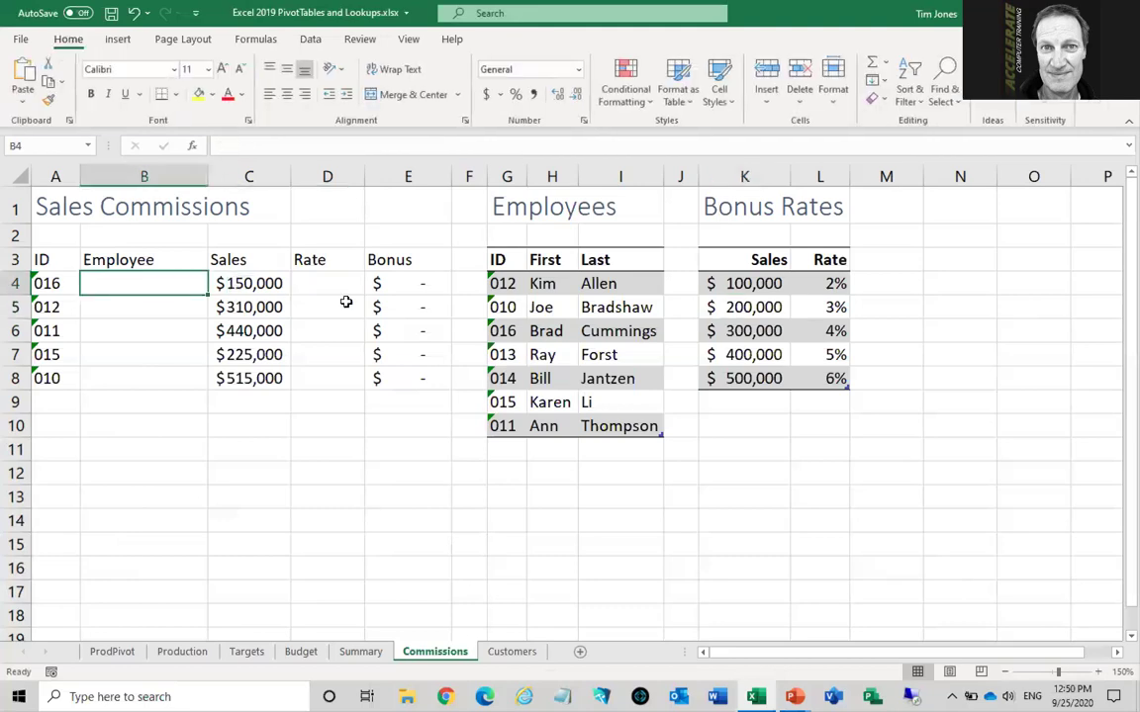
Enter =VLOOKUP(A4, Employees, 3, false) in B4, returning Cummings for ID 016
left_click(61, 282)
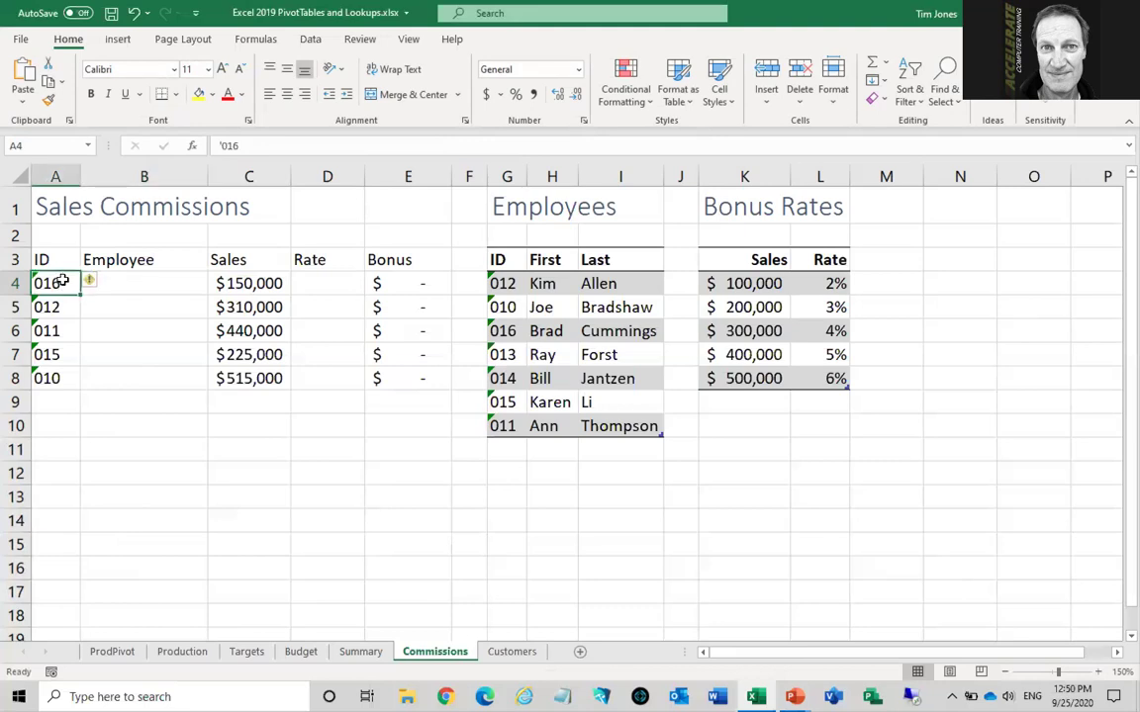
left_click(141, 283)
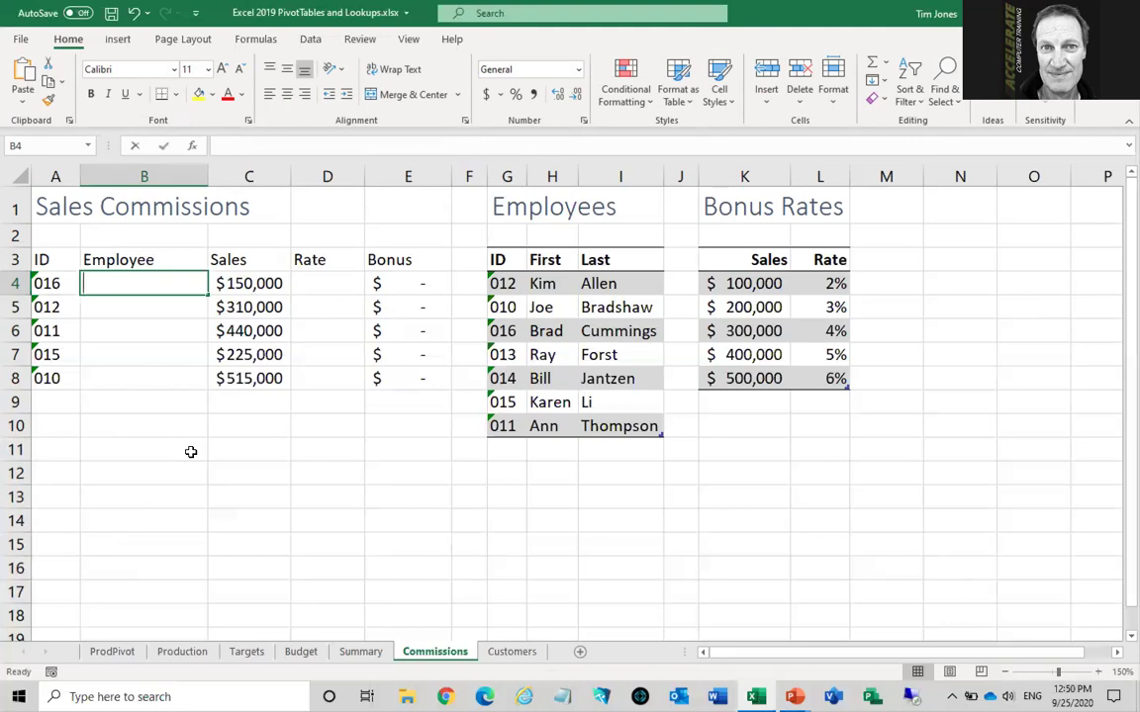
type("=vl")
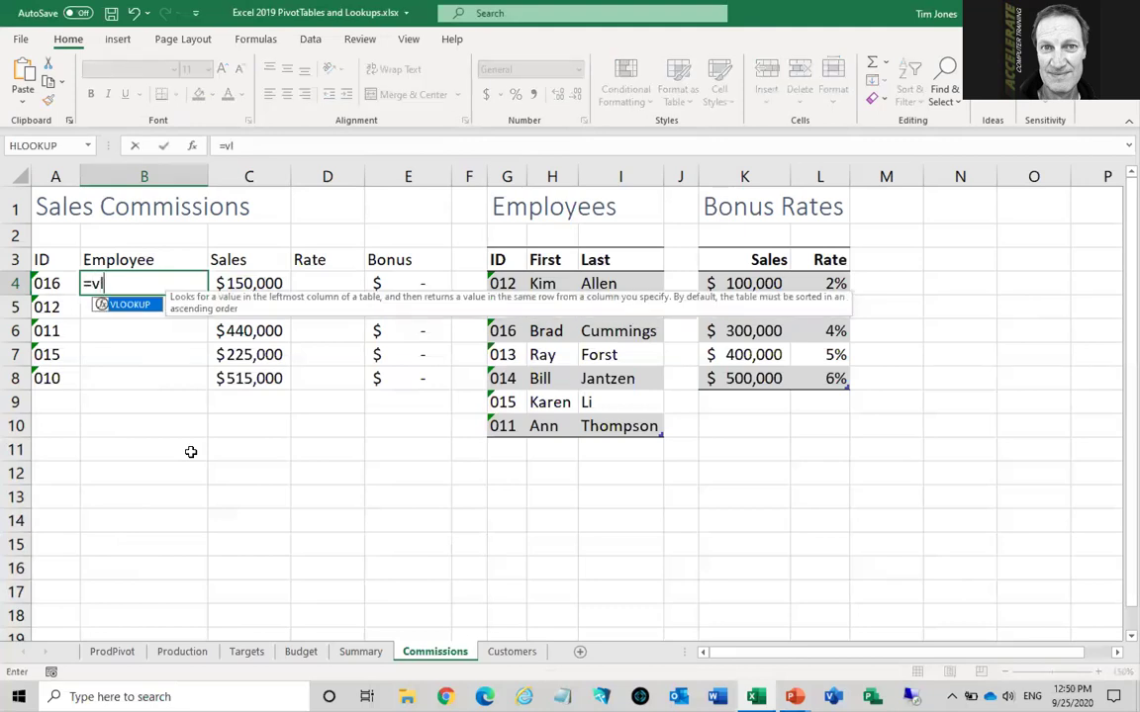
key("Tab")
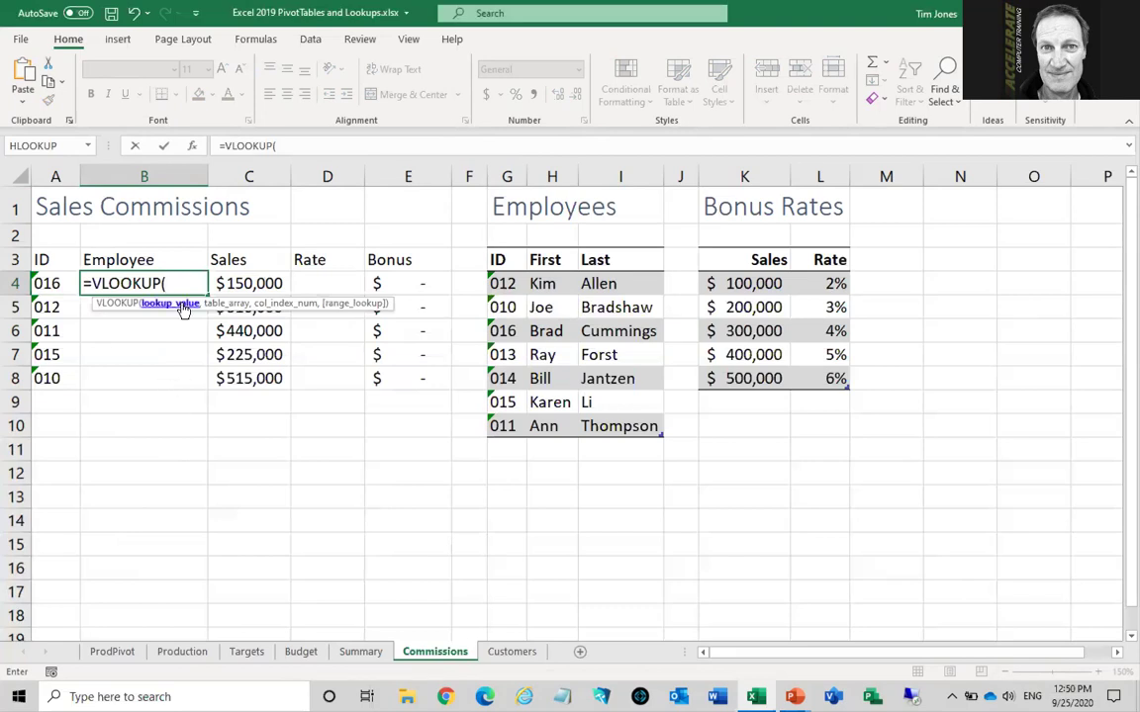
left_click(56, 283)
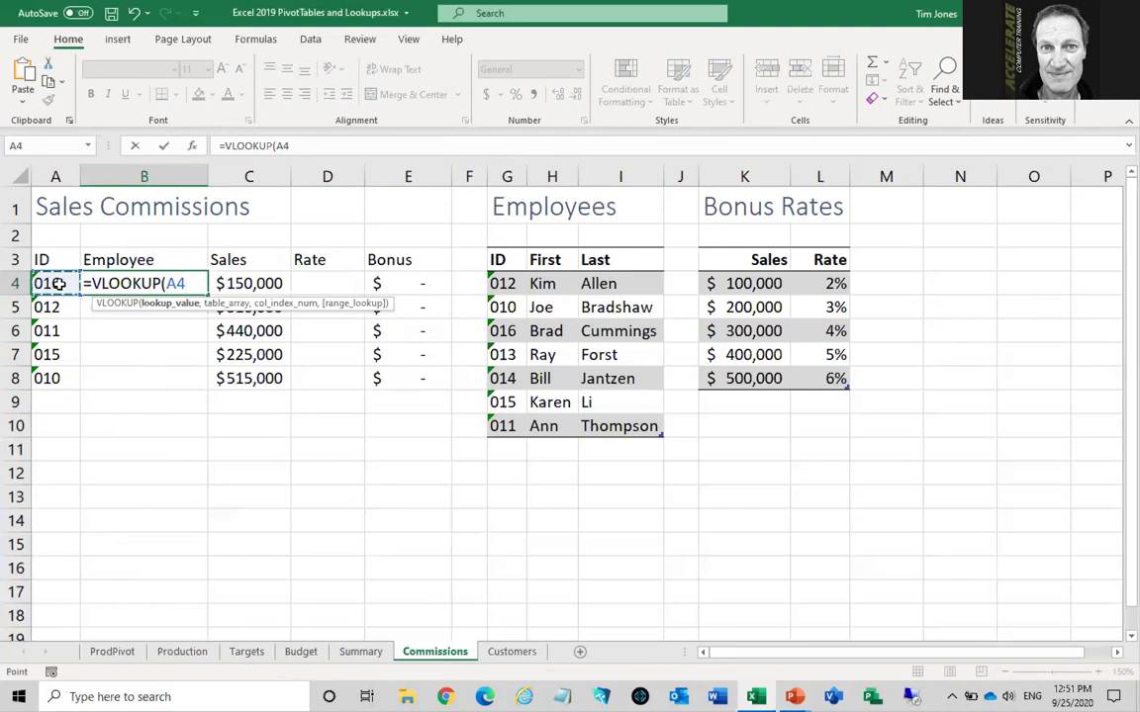
type(",")
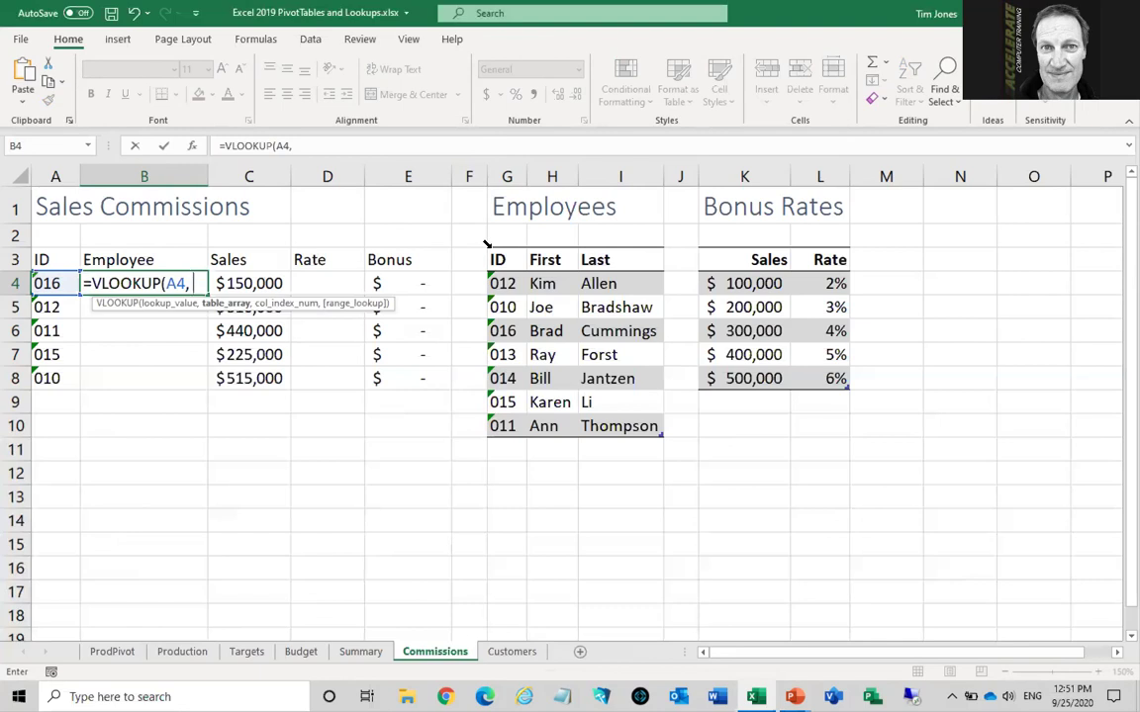
left_click(486, 243)
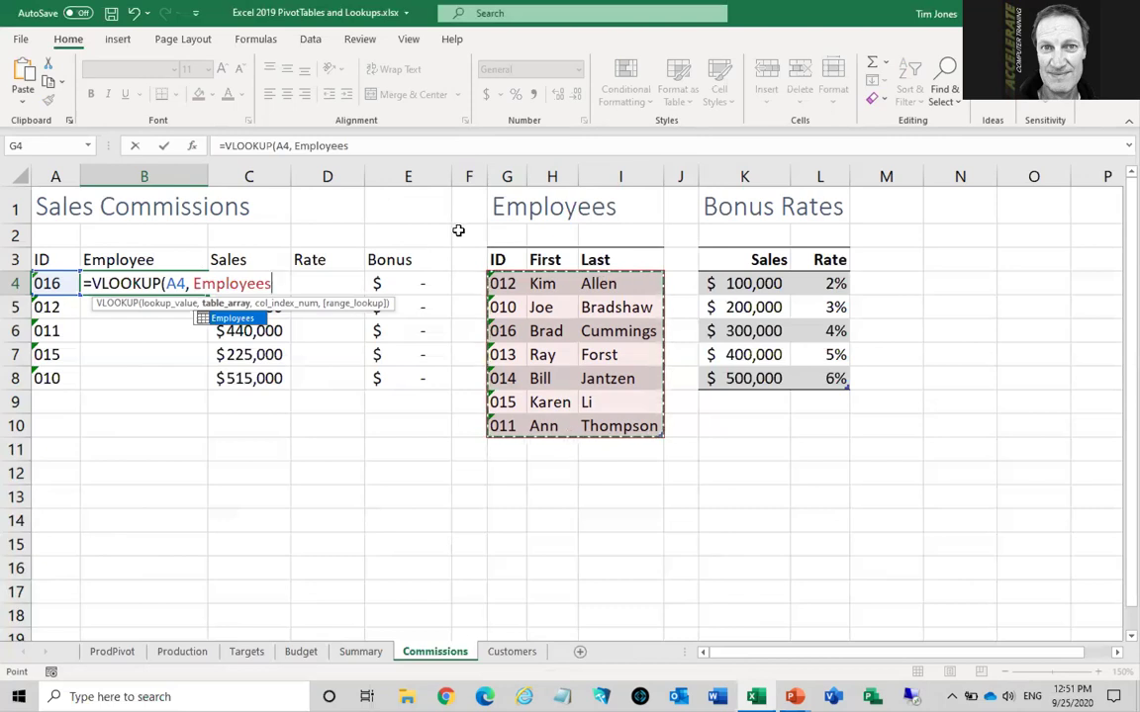
type(",")
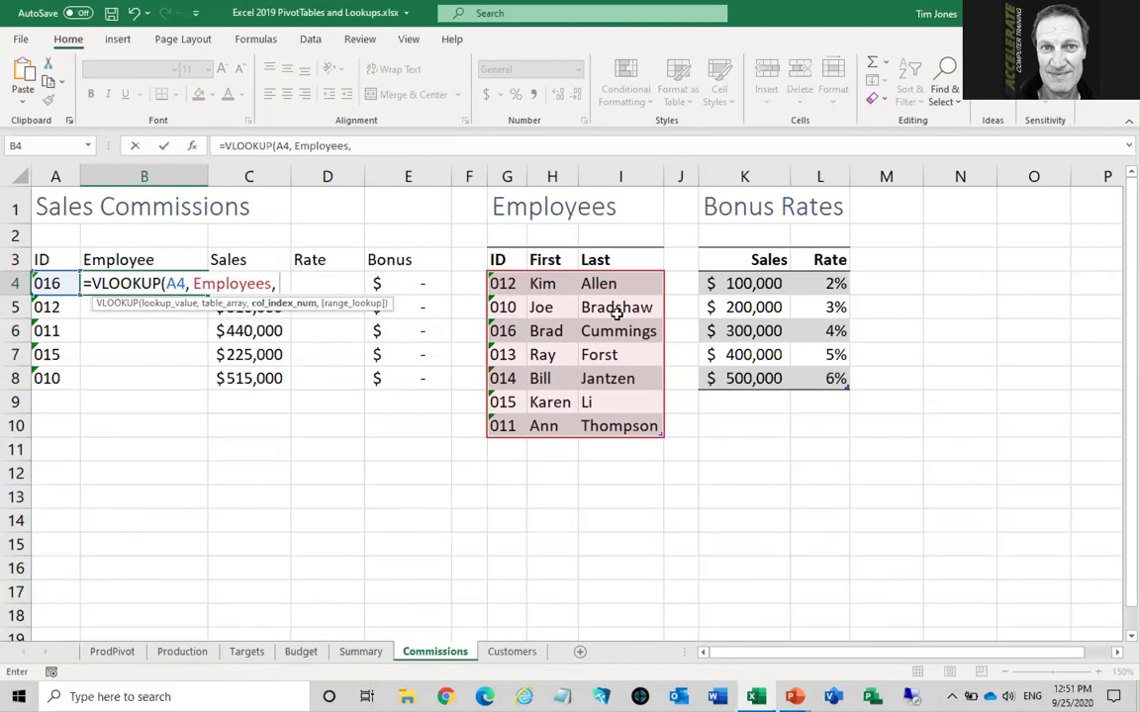
type("3, ")
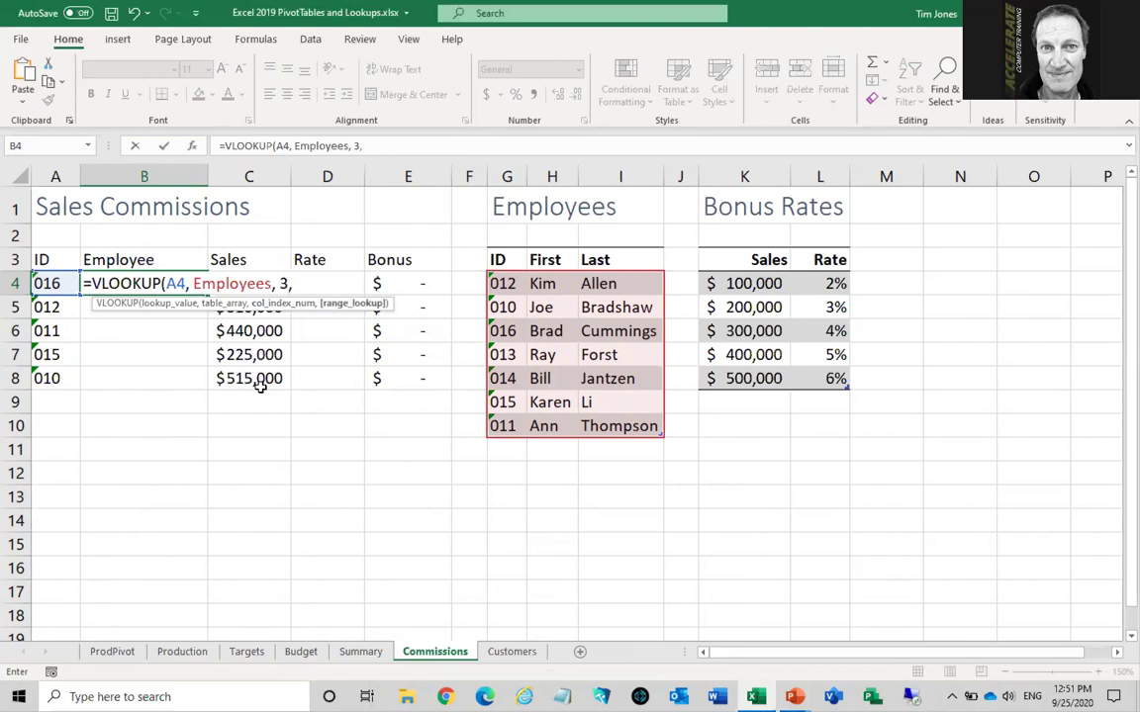
type("false")
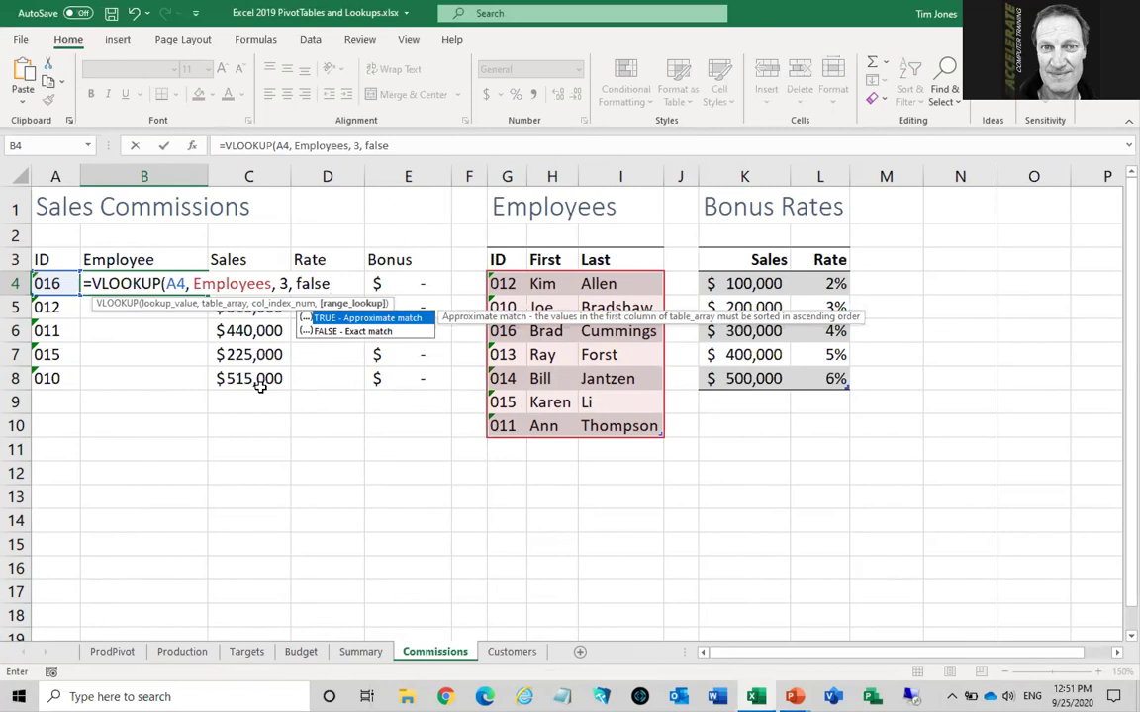
type(")")
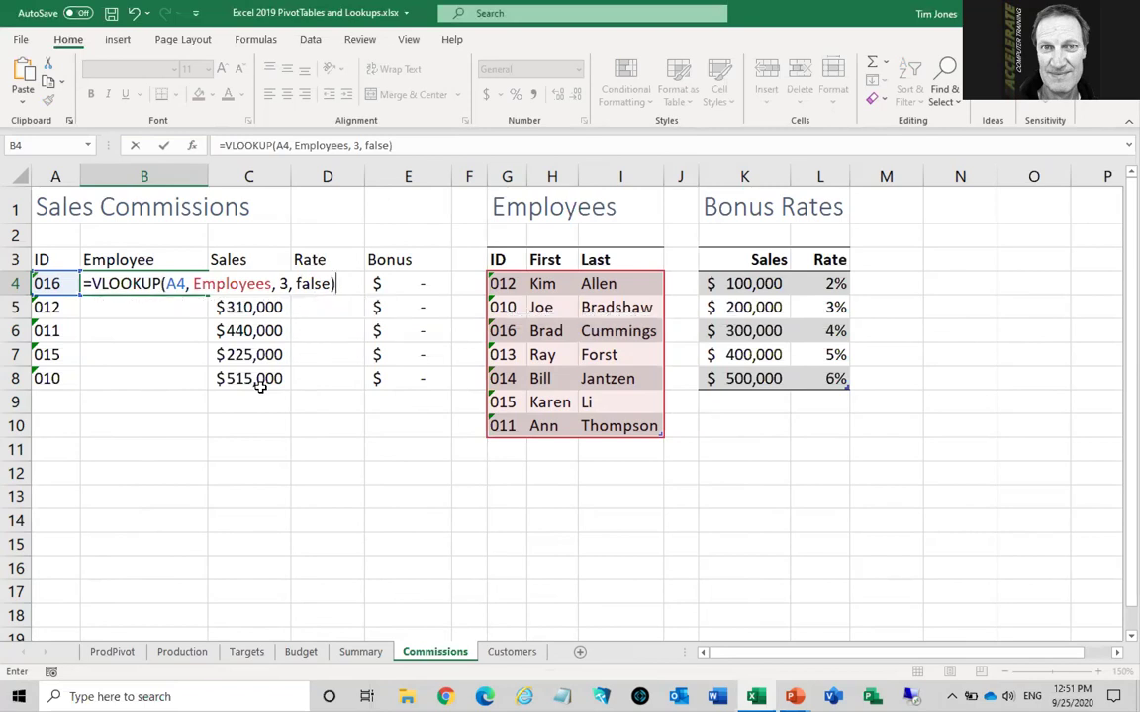
key("Return")
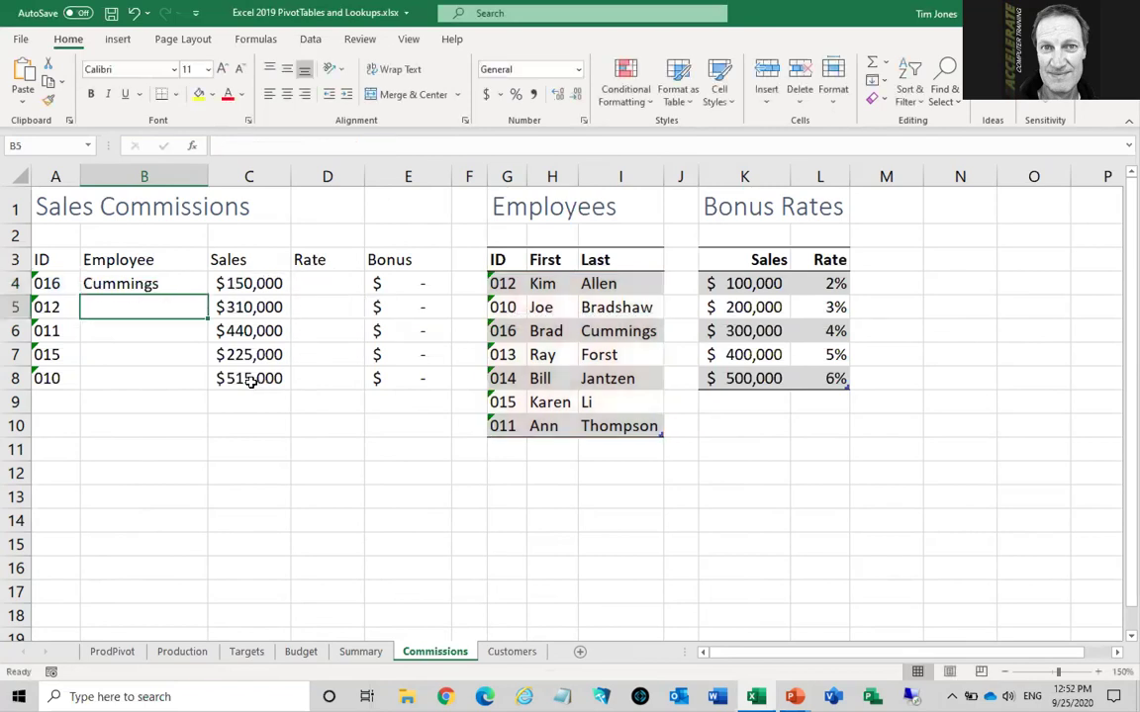
Fill B4's VLOOKUP down to B8 and check the copied formulas in B5 and B6
left_click(174, 283)
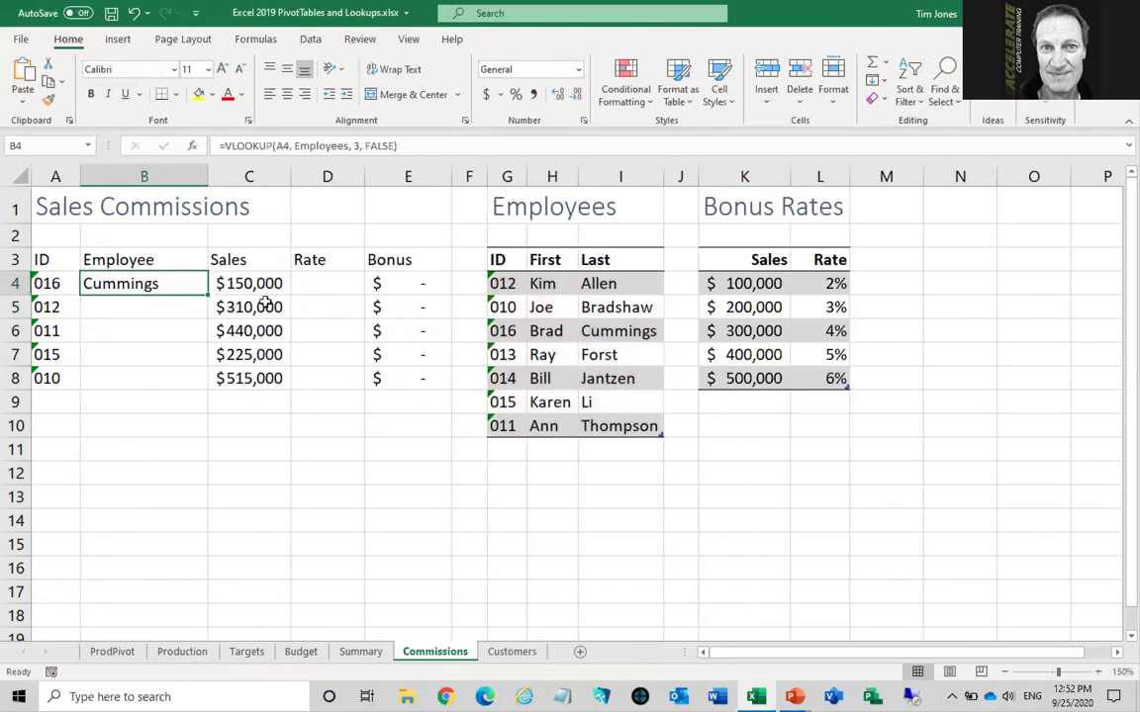
double_click(205, 294)
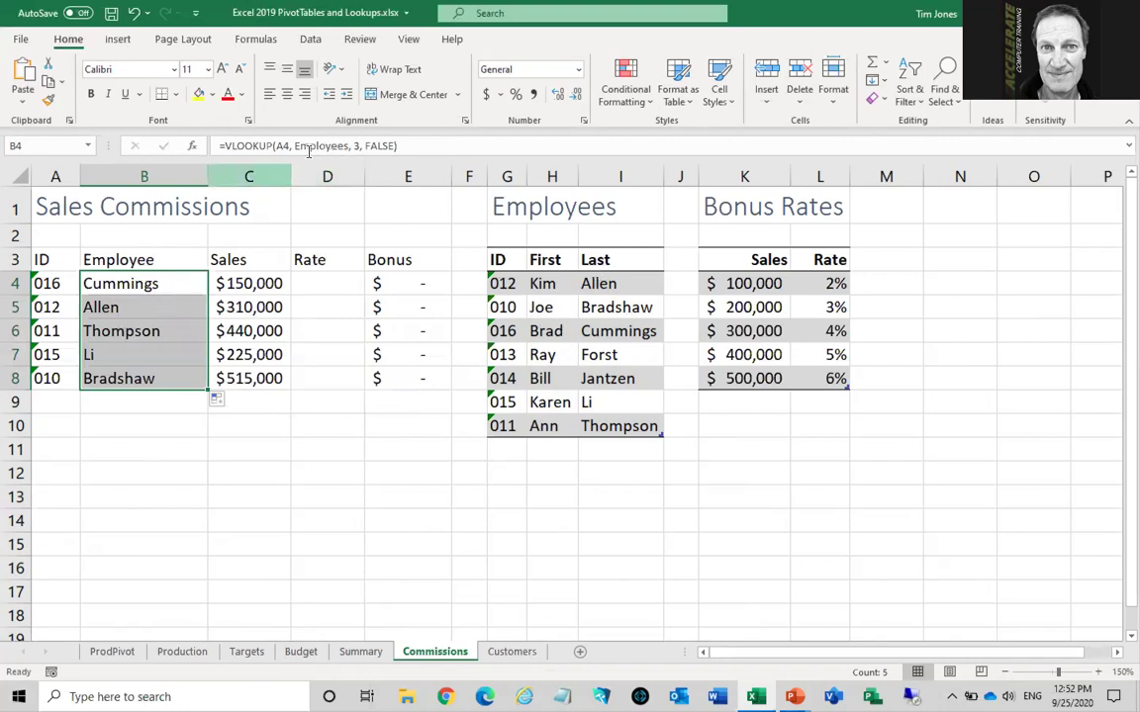
left_click(489, 248)
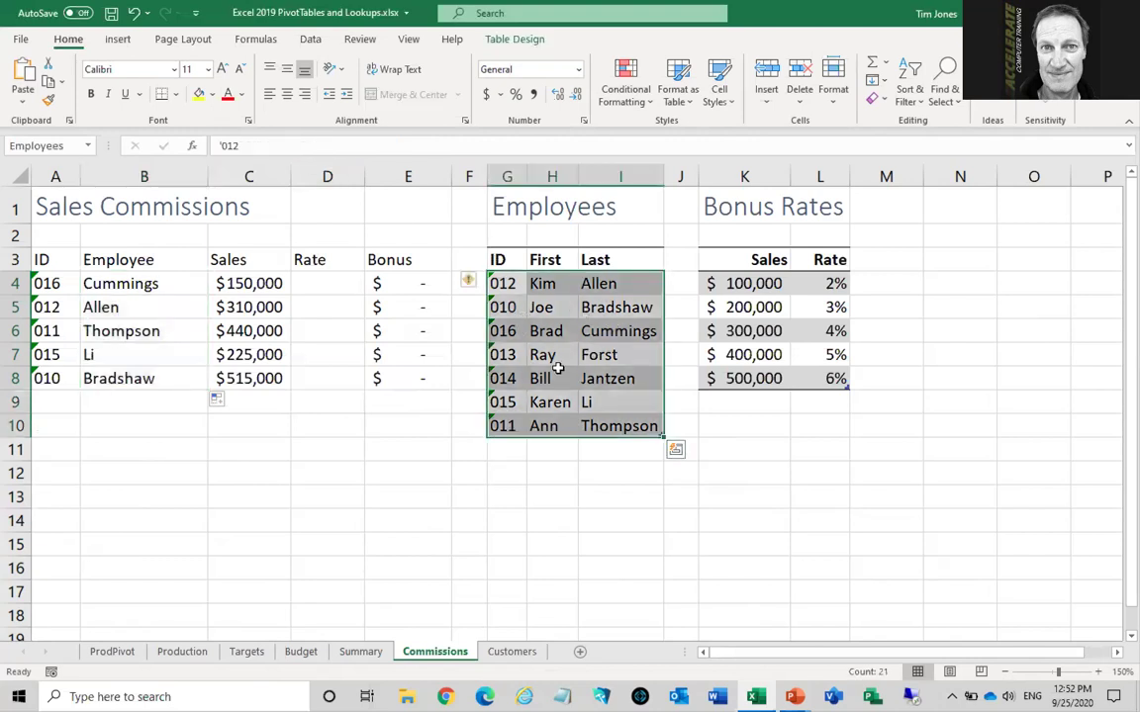
left_click(139, 283)
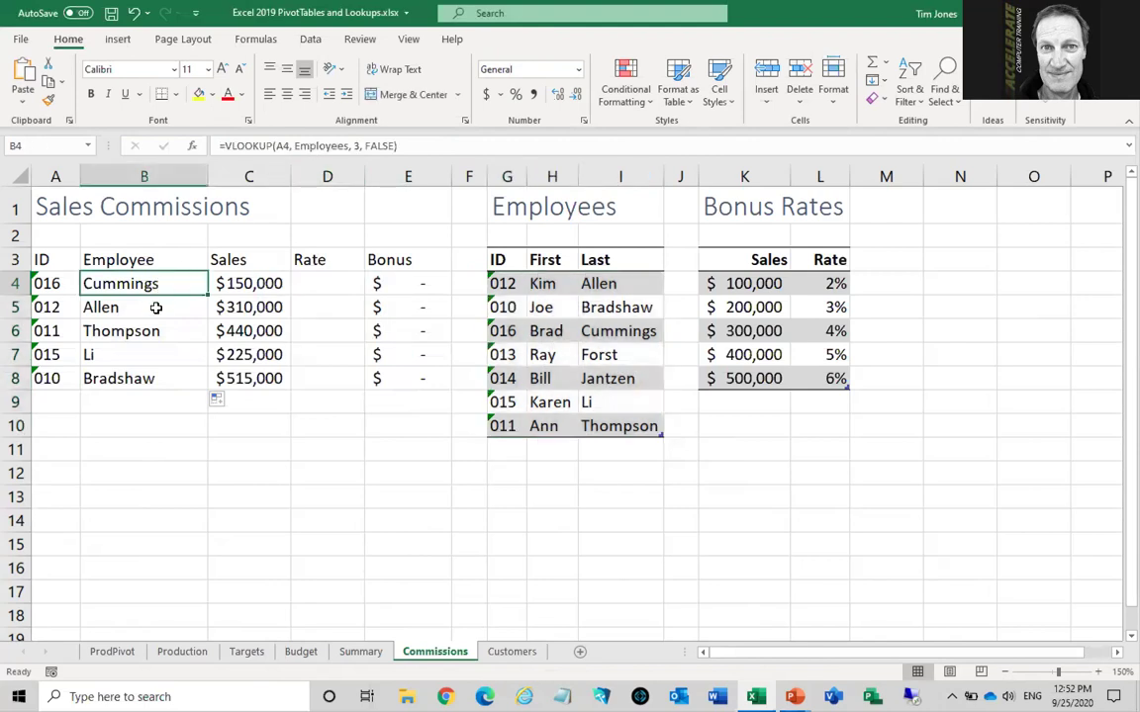
left_click(151, 306)
left_click(148, 330)
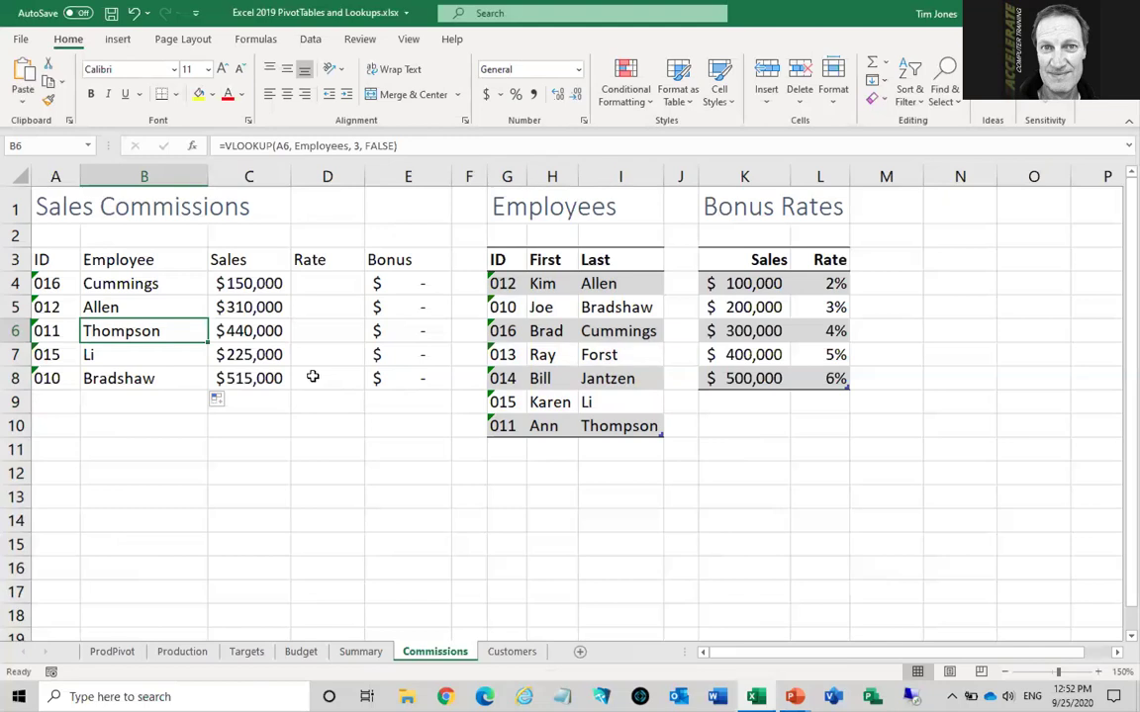
Format the Production data A4:L1004 as a light-styled table with headers
left_click(184, 654)
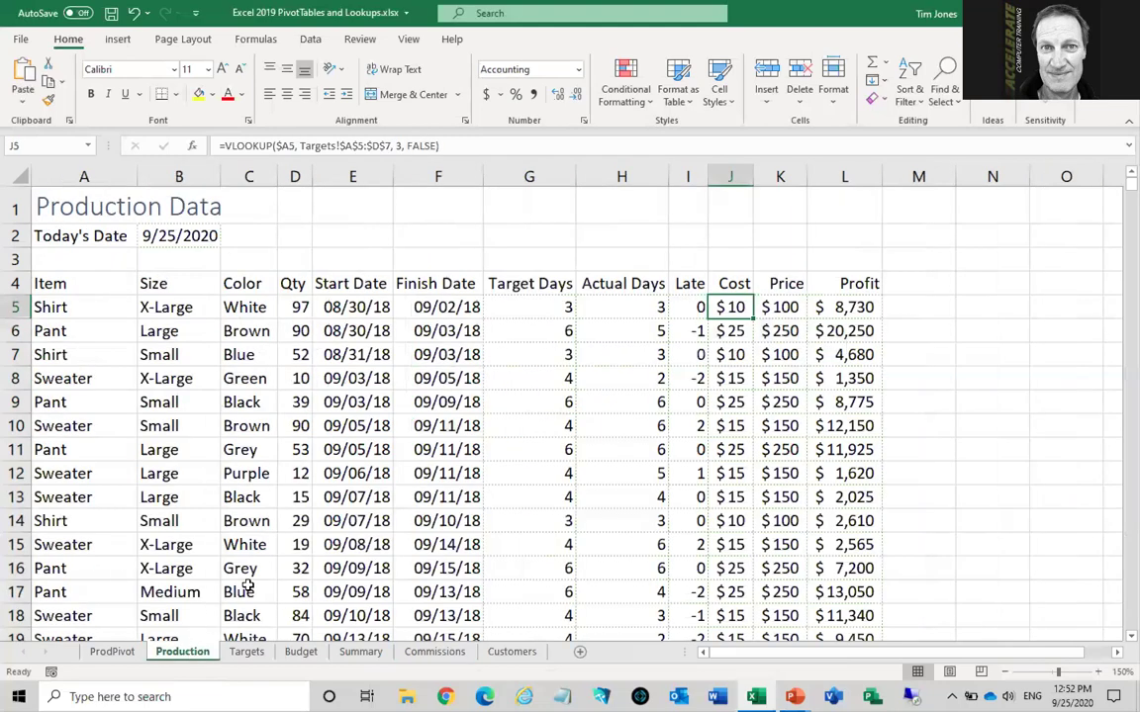
left_click(193, 382)
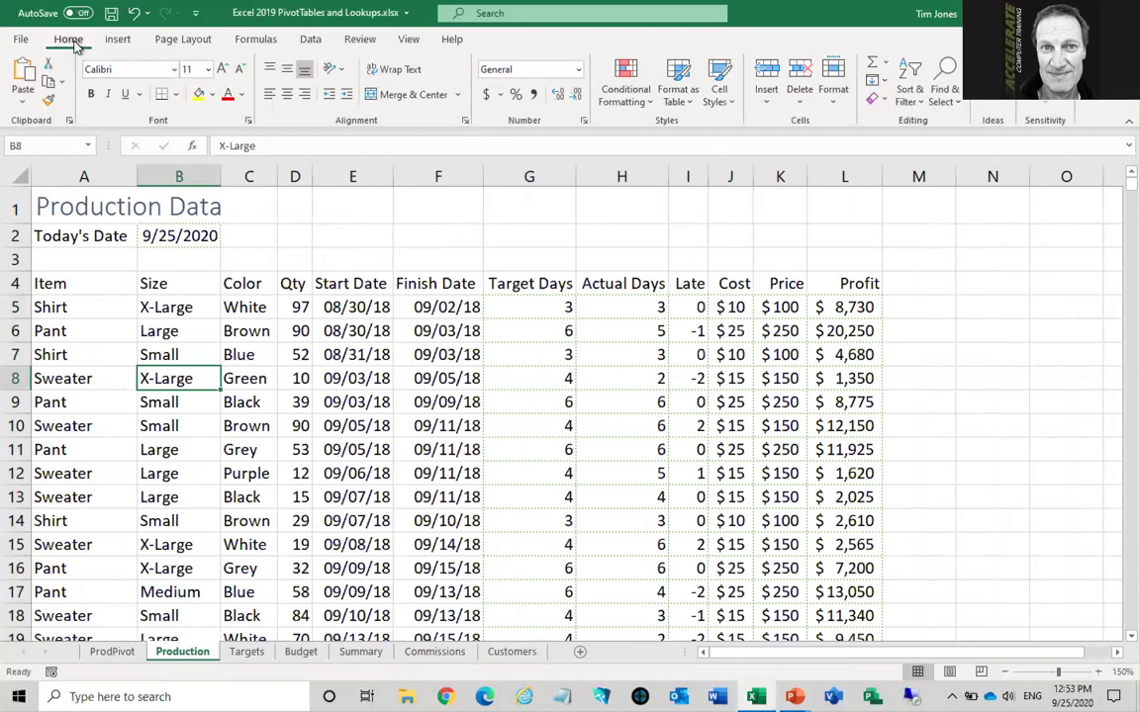
left_click(680, 83)
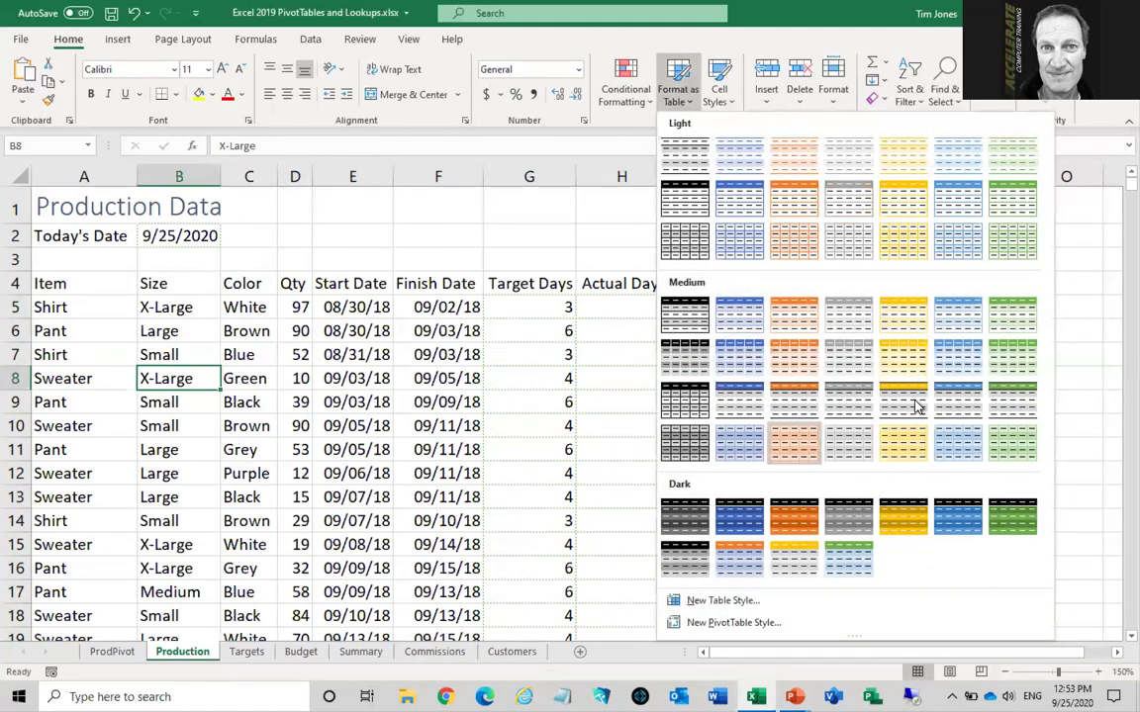
left_click(948, 204)
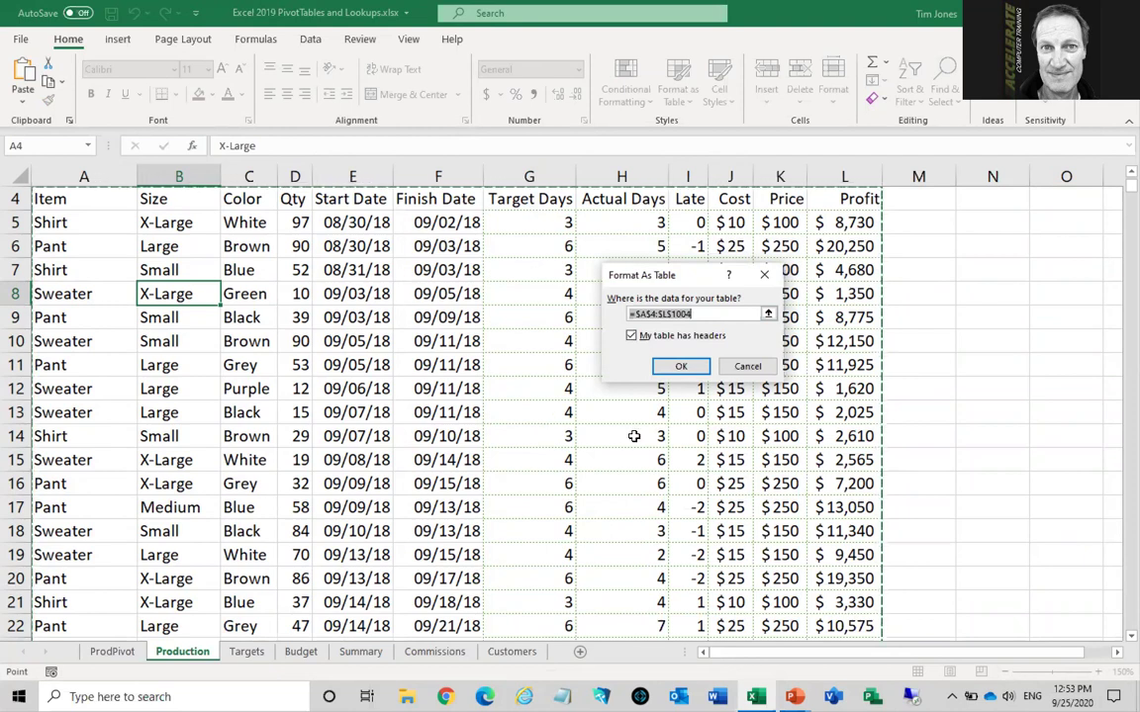
left_click(681, 366)
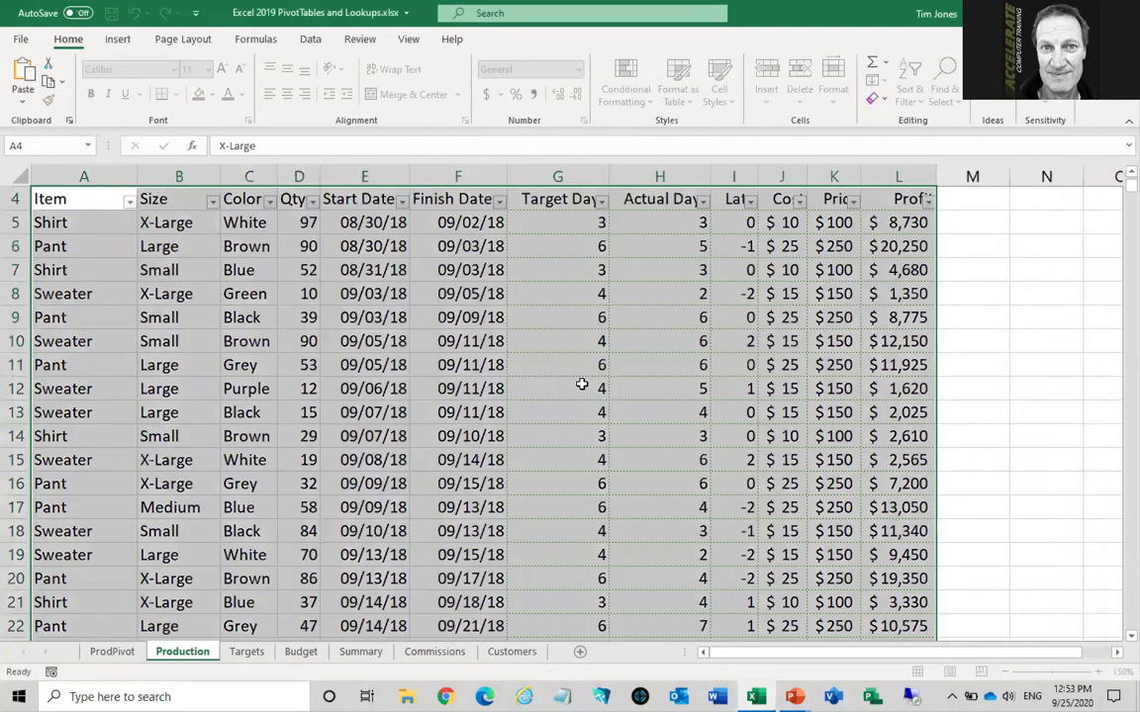
scroll(582, 384, "up", 1)
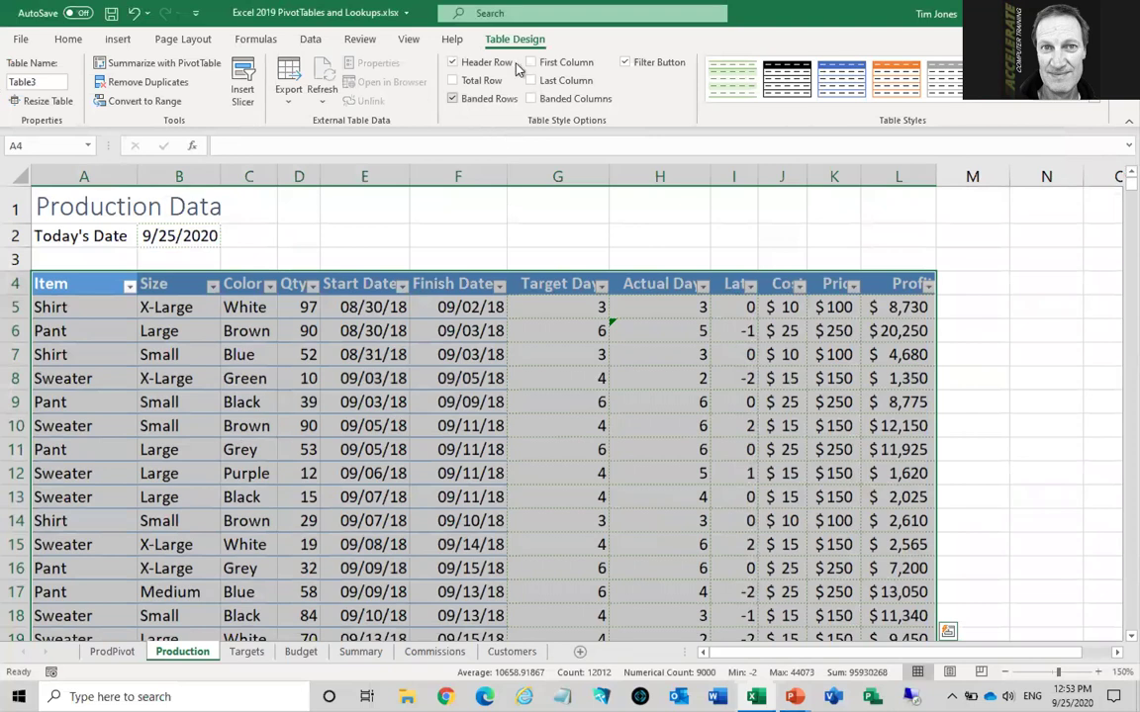
left_click(453, 402)
Rename the table from Table3 to ProdData in the Table Name box
left_click(300, 400)
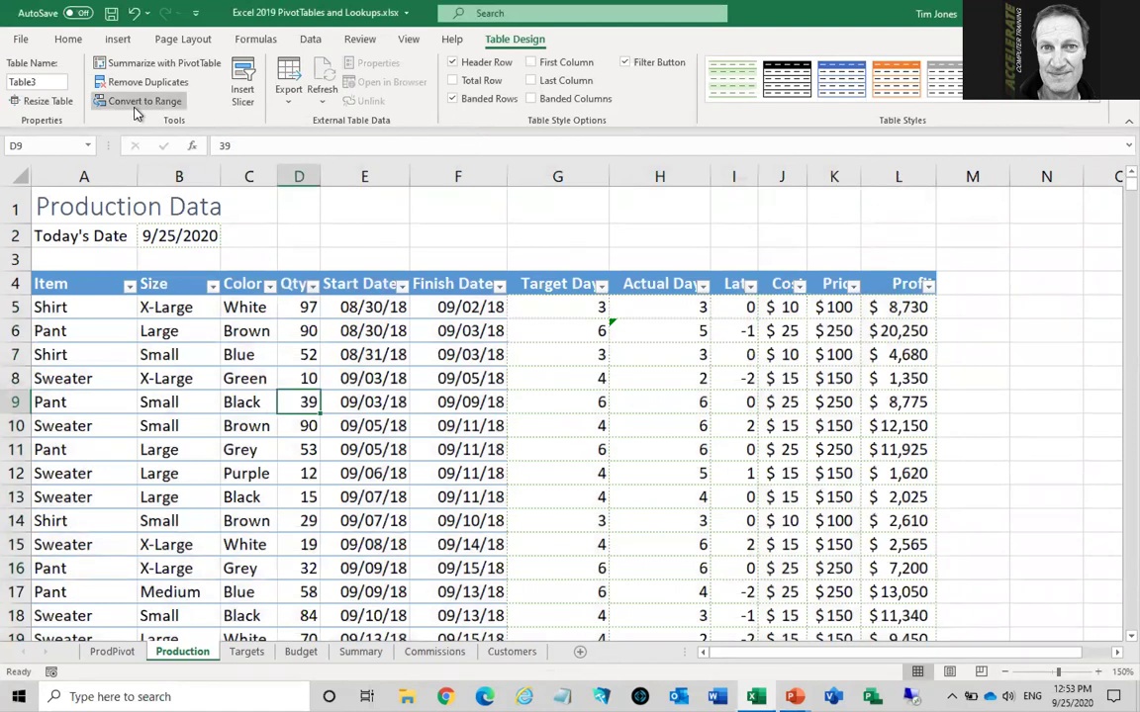
left_click(40, 81)
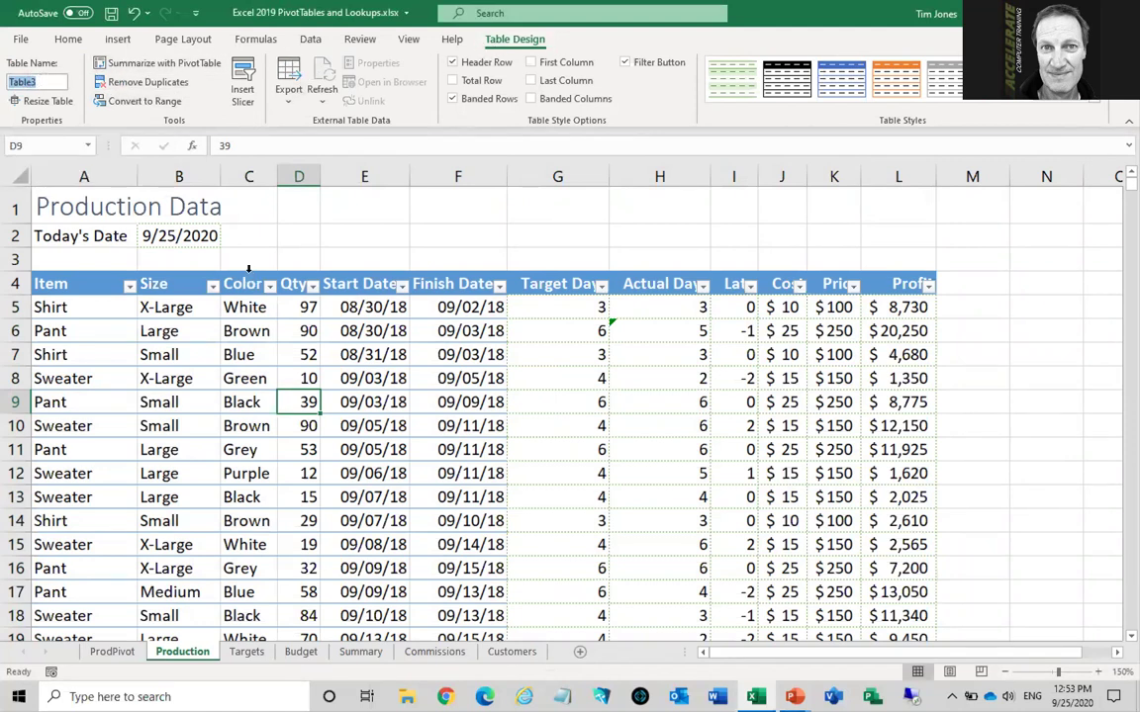
type("ProdData")
key("Return")
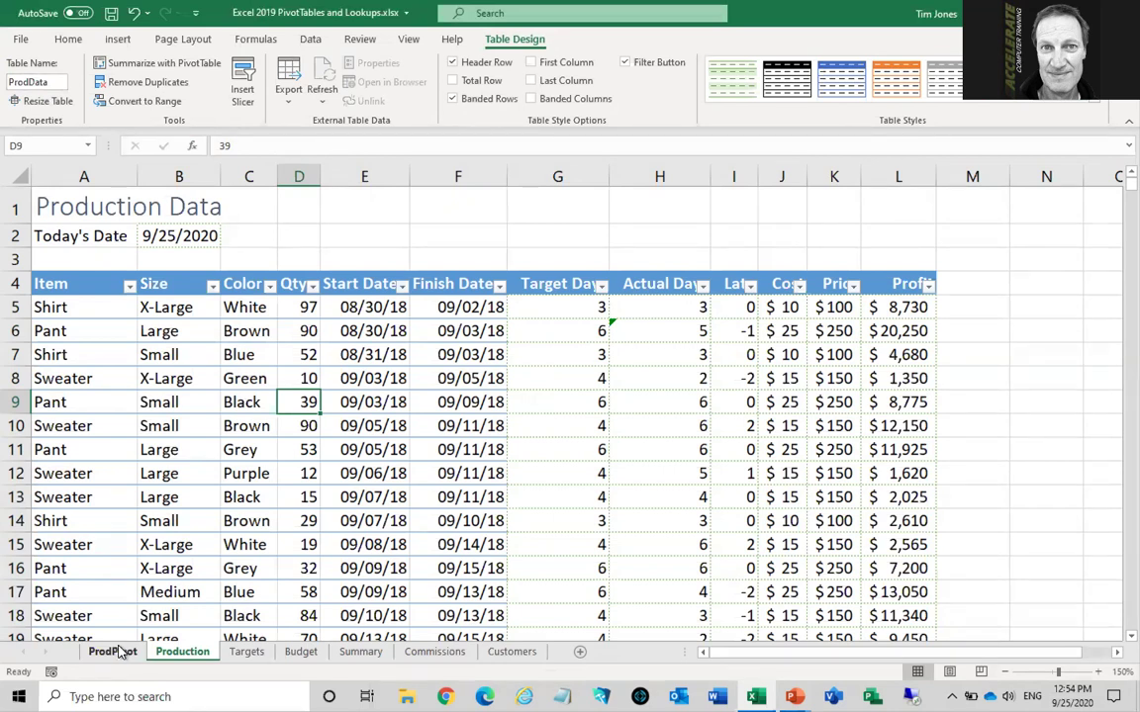
Change PivotTable1's data source on ProdPivot to the ProdData table
left_click(113, 652)
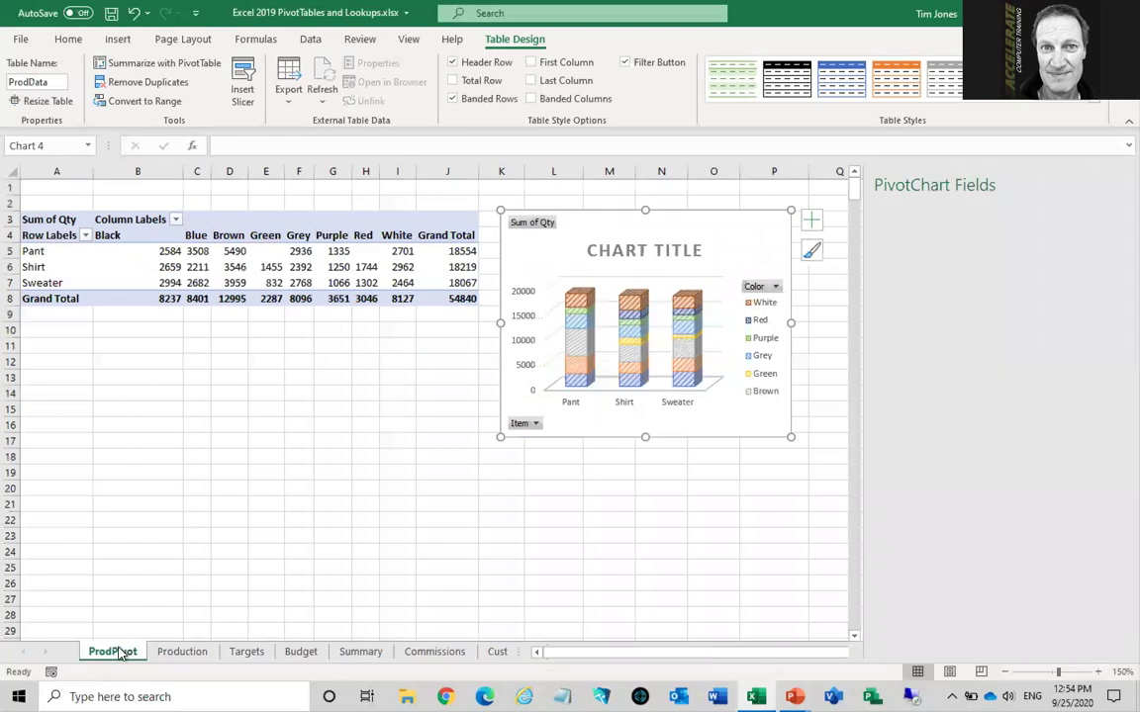
left_click(265, 267)
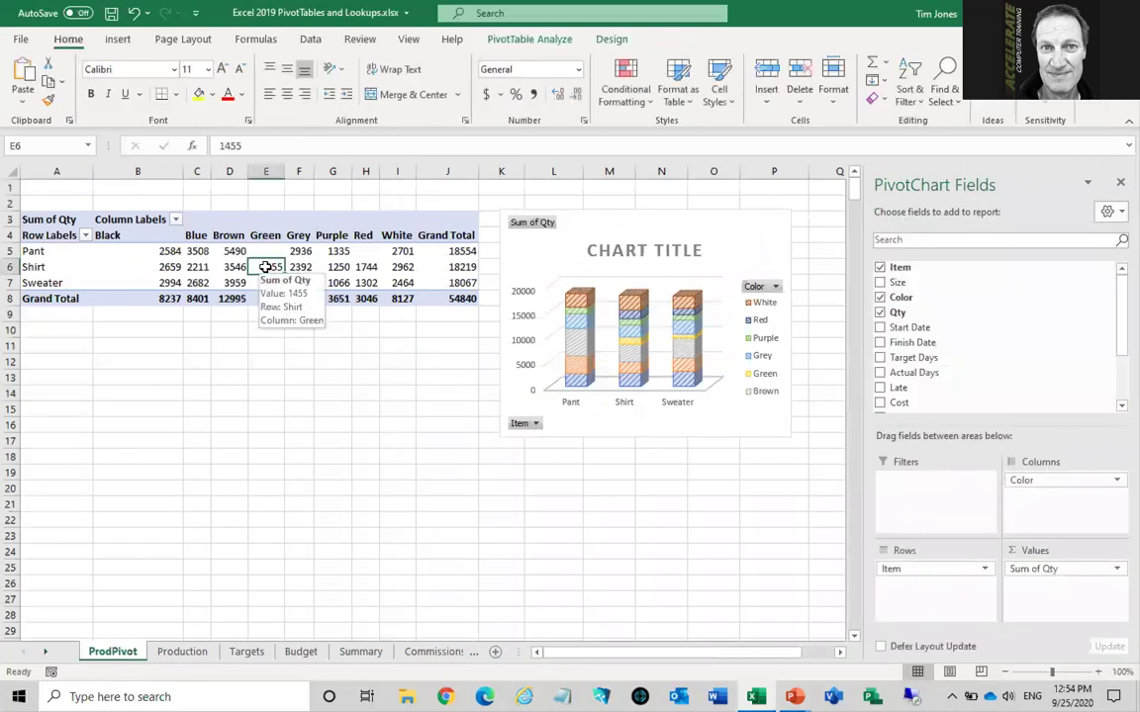
left_click(539, 43)
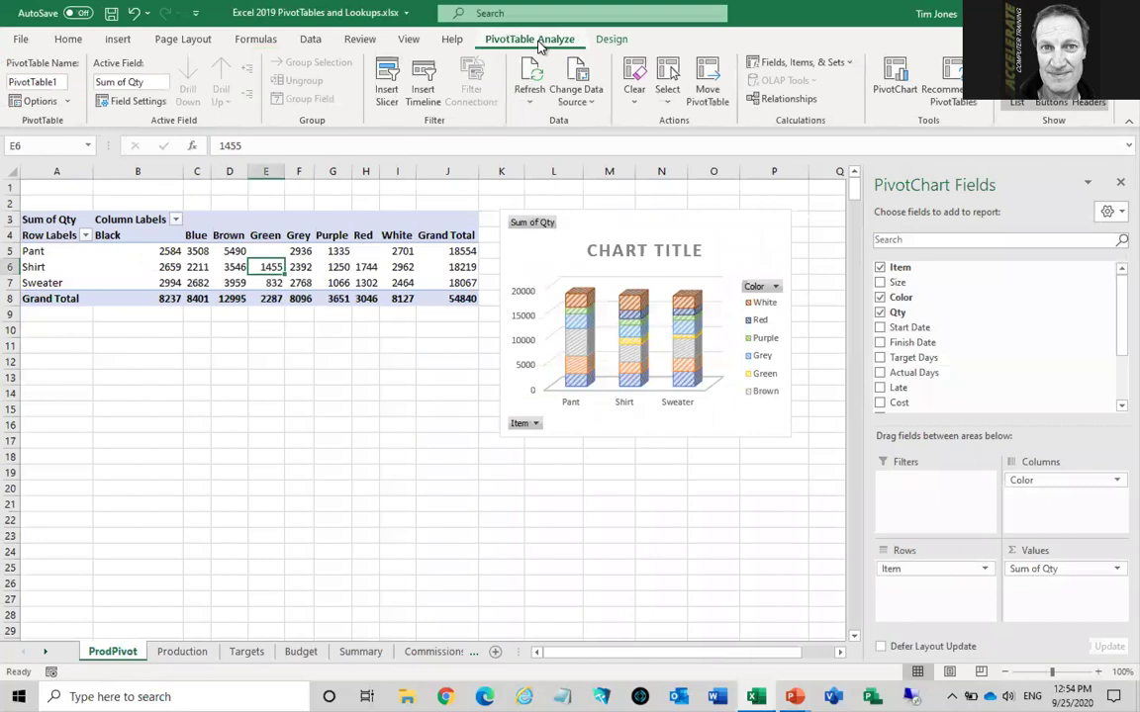
left_click(579, 72)
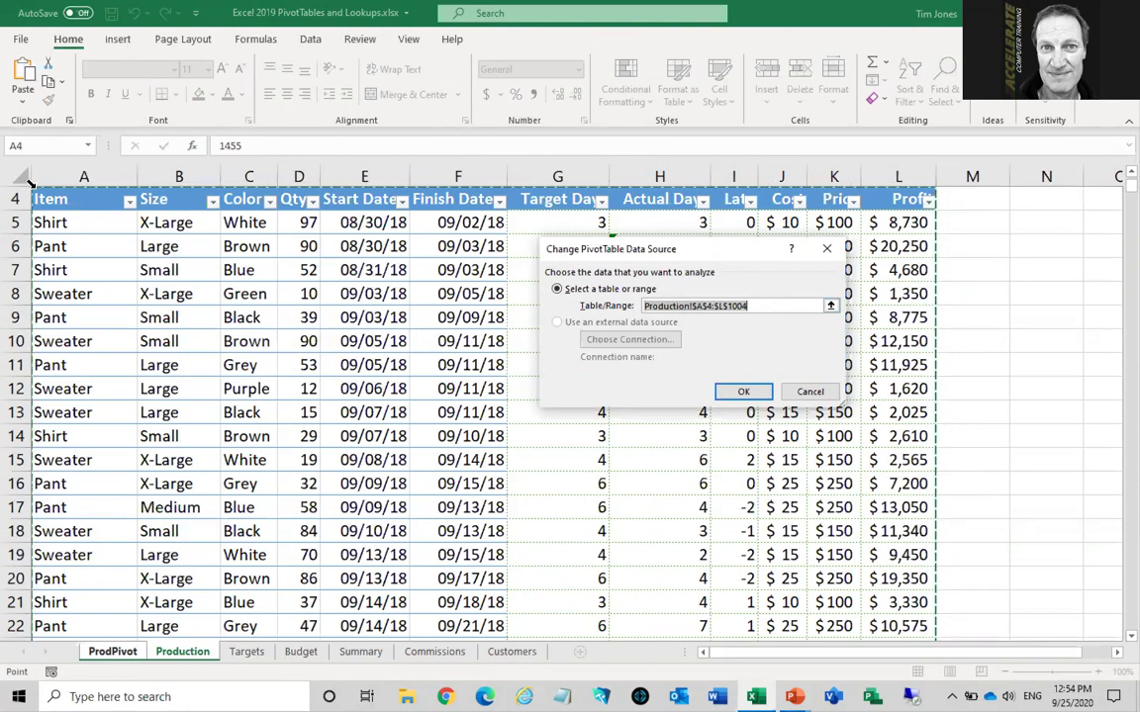
type("ProdData")
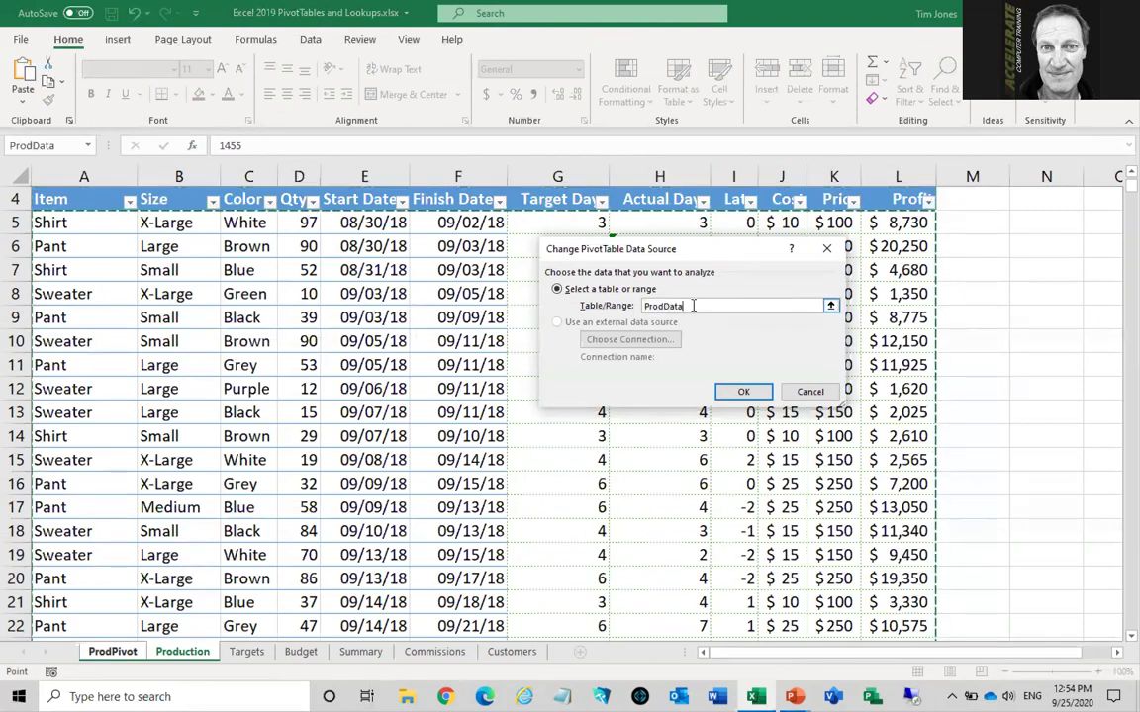
left_click(743, 392)
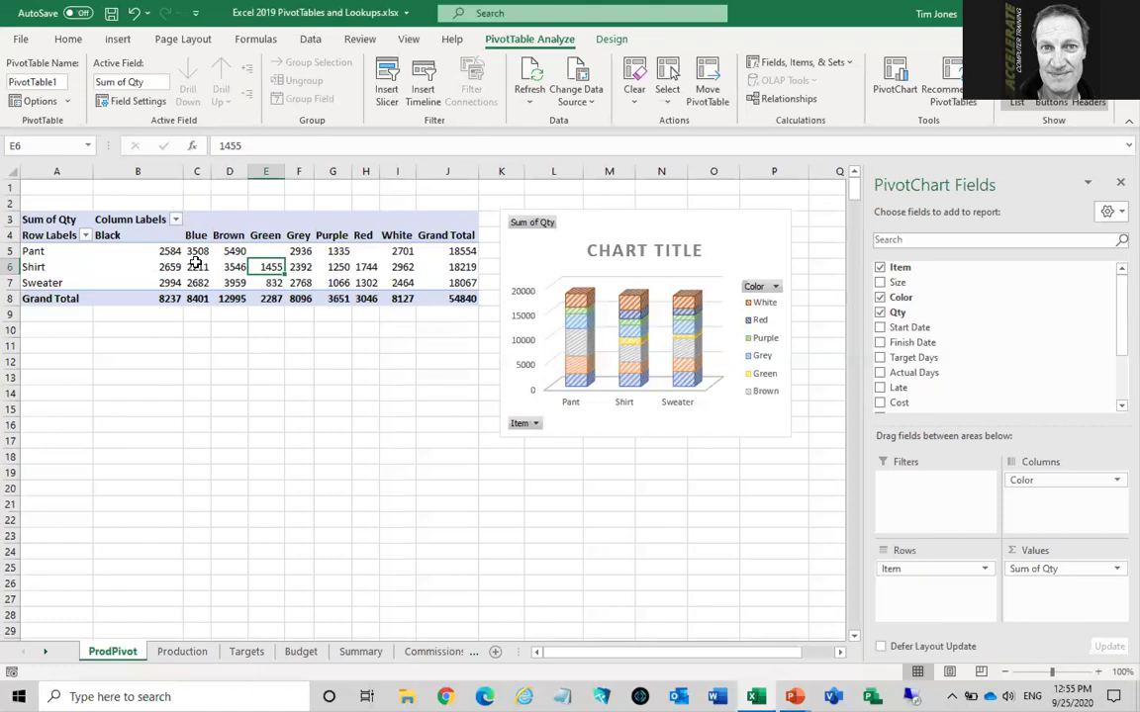
mouse_move(196, 263)
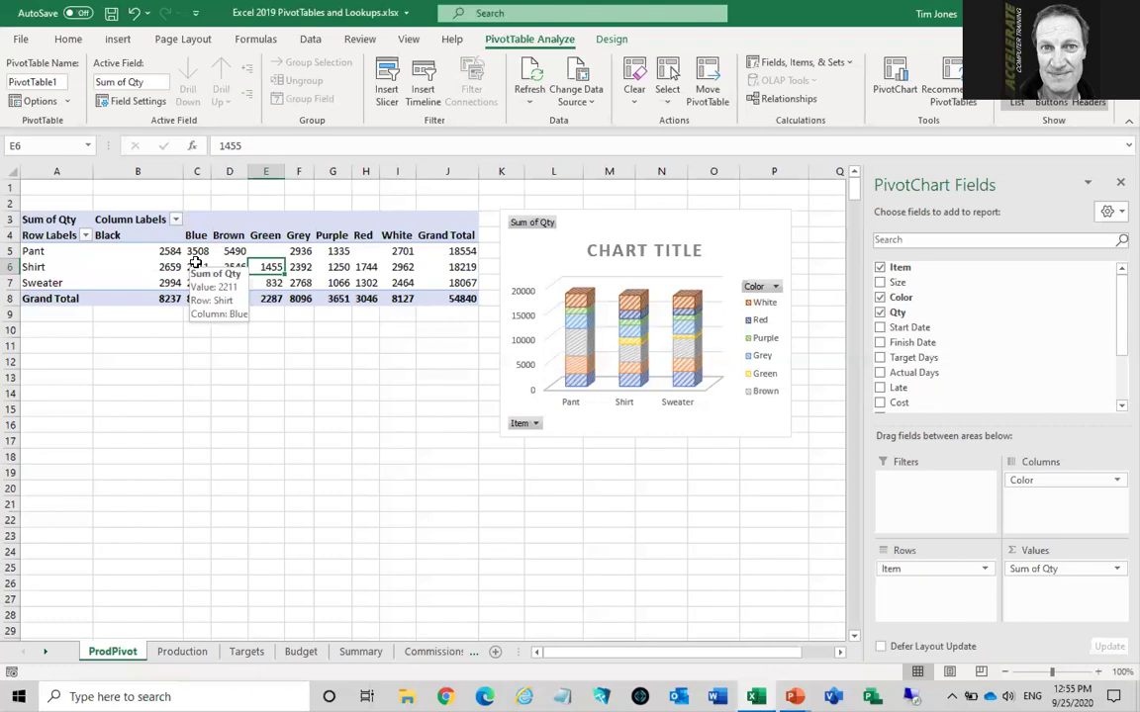
Enter =VLOOKUP(C4, BonusRates, 2, TRUE) in D4, returning a 2% rate
left_click(446, 654)
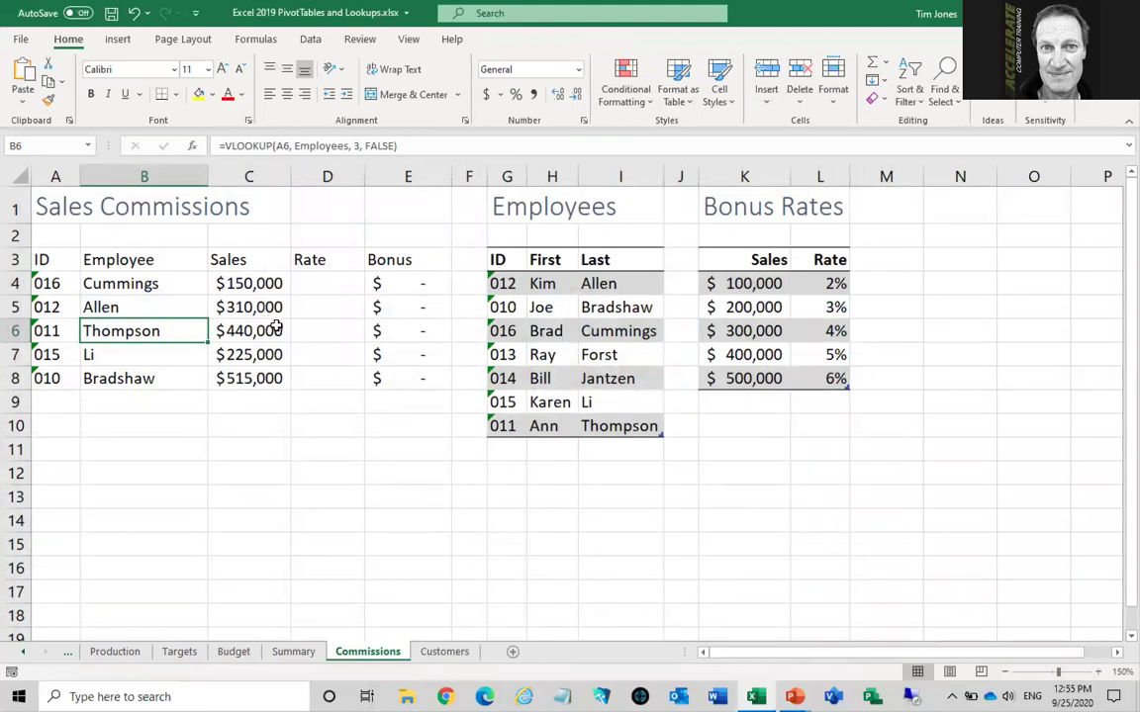
left_click(701, 250)
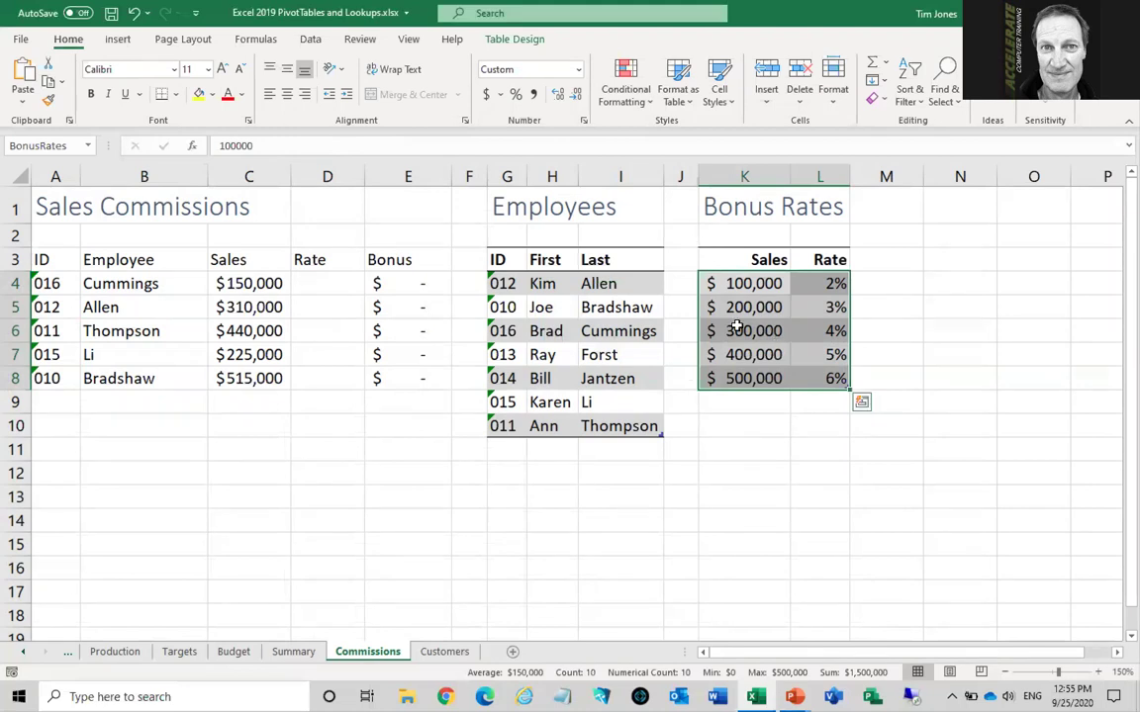
left_click(334, 282)
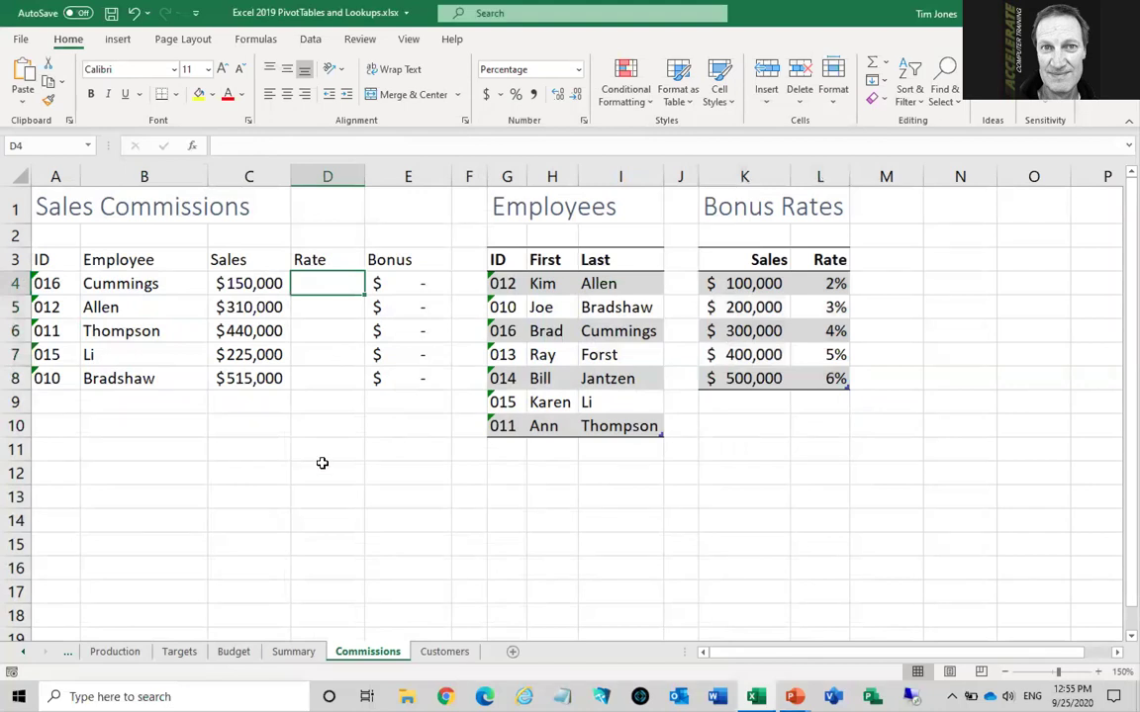
type("=vl")
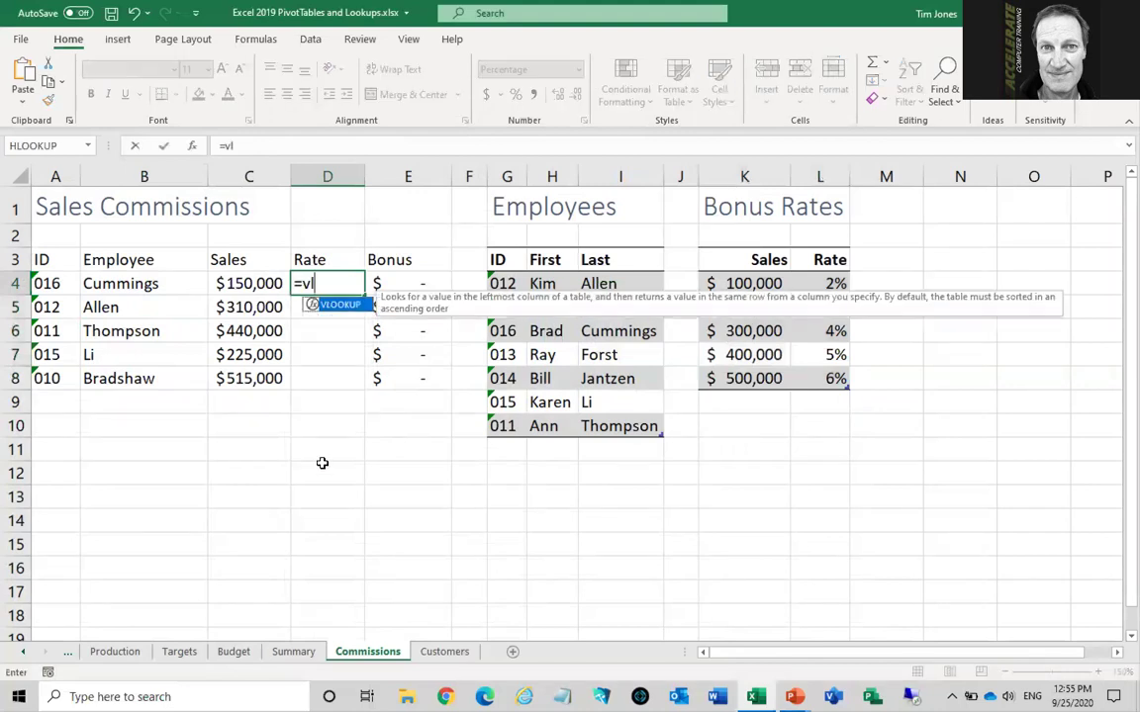
key("Tab")
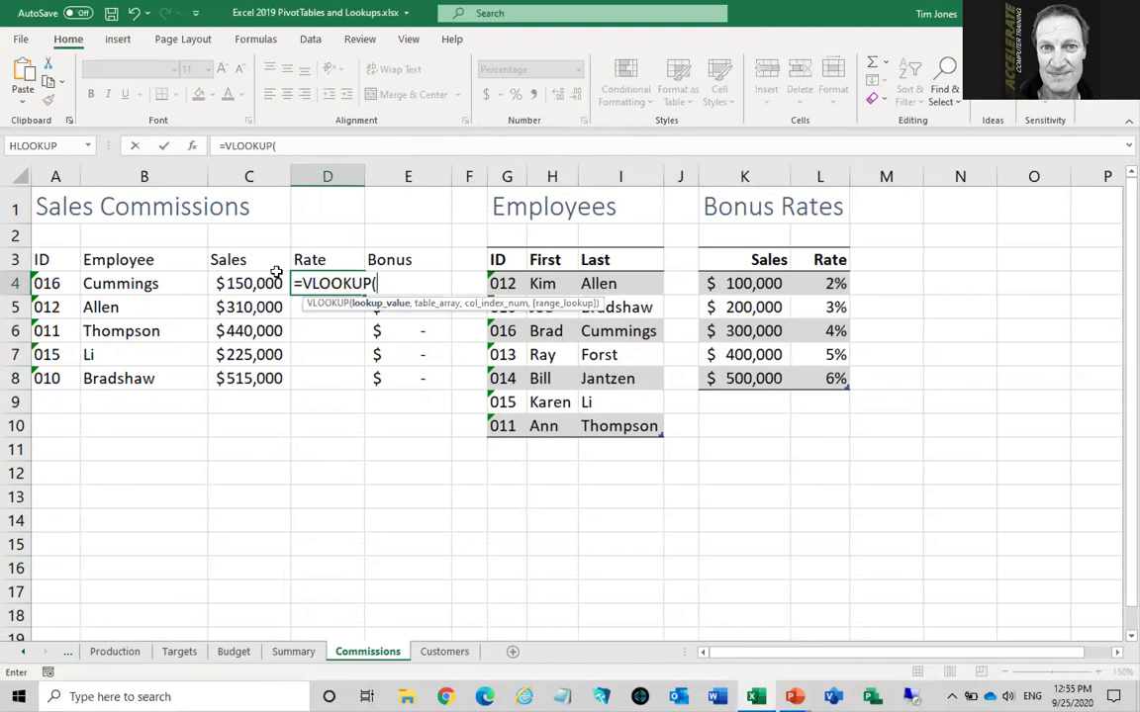
left_click(247, 283)
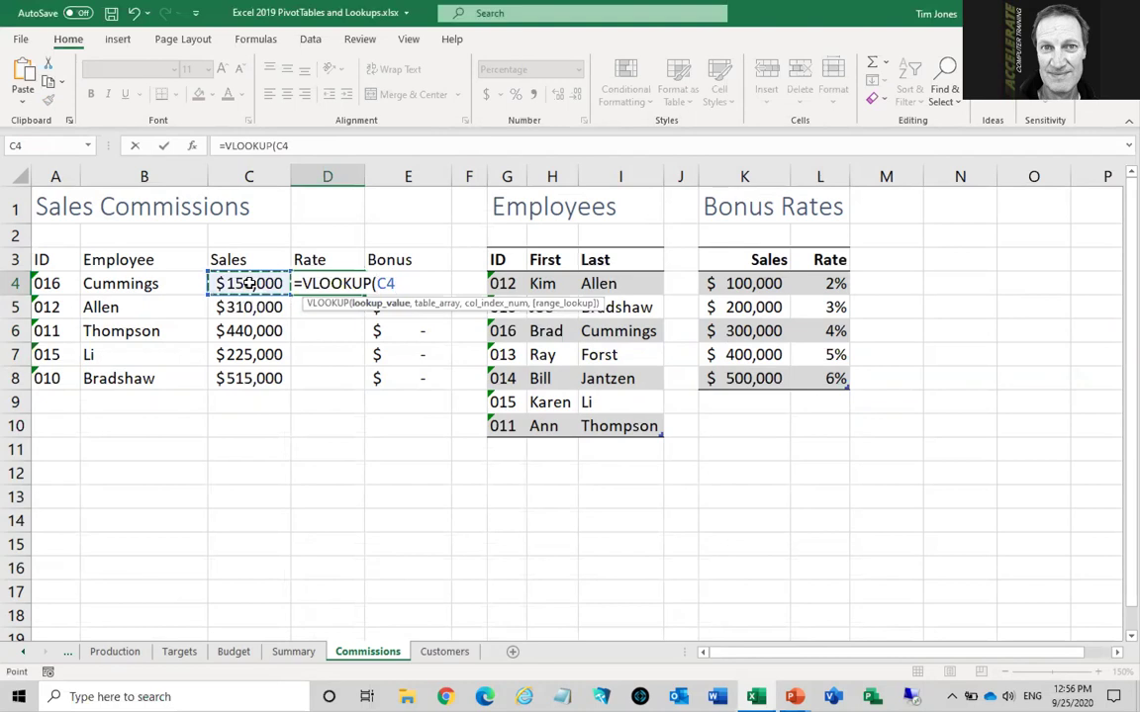
type(",")
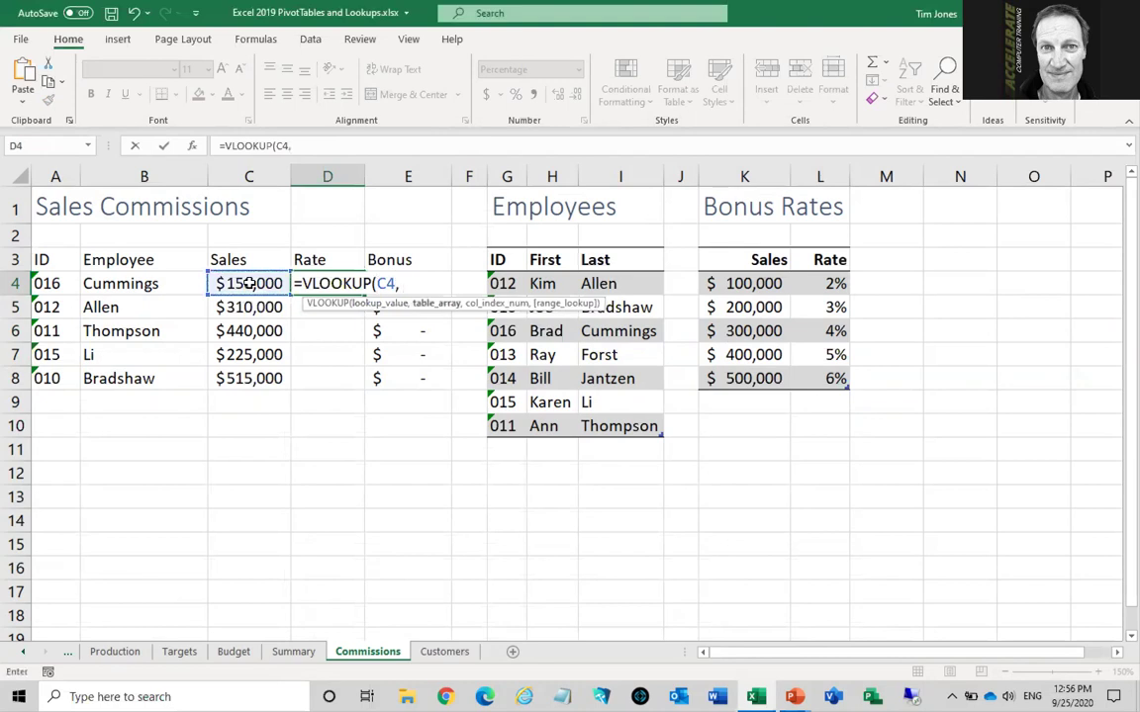
left_click(696, 244)
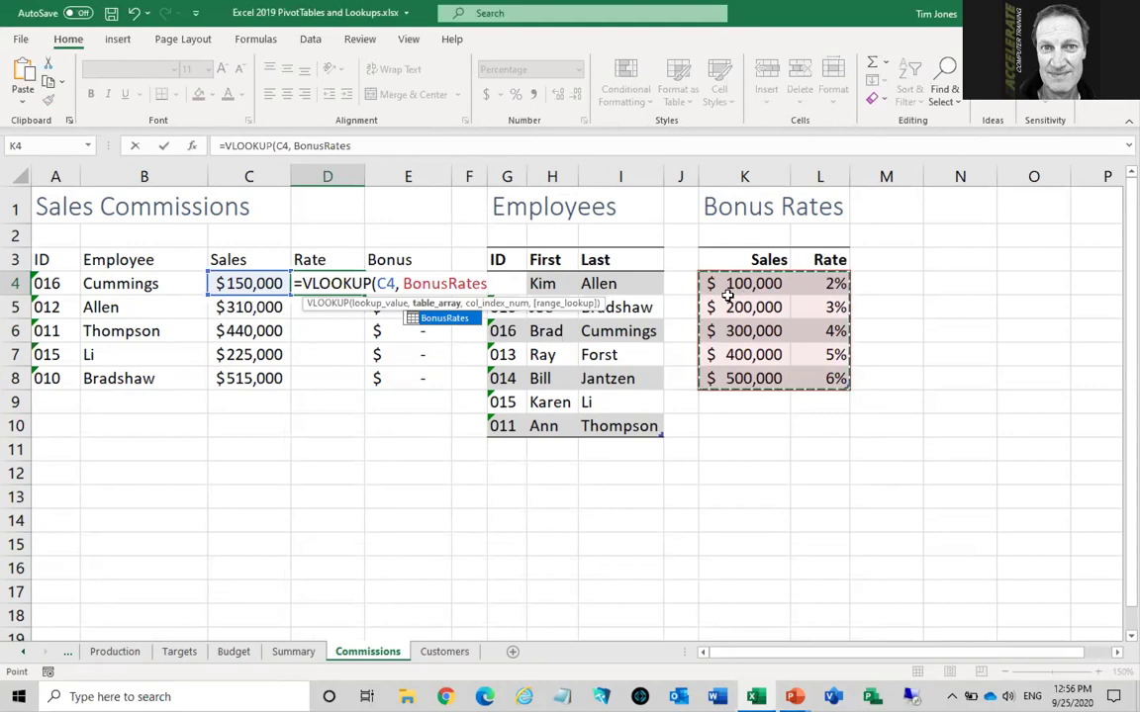
type(",")
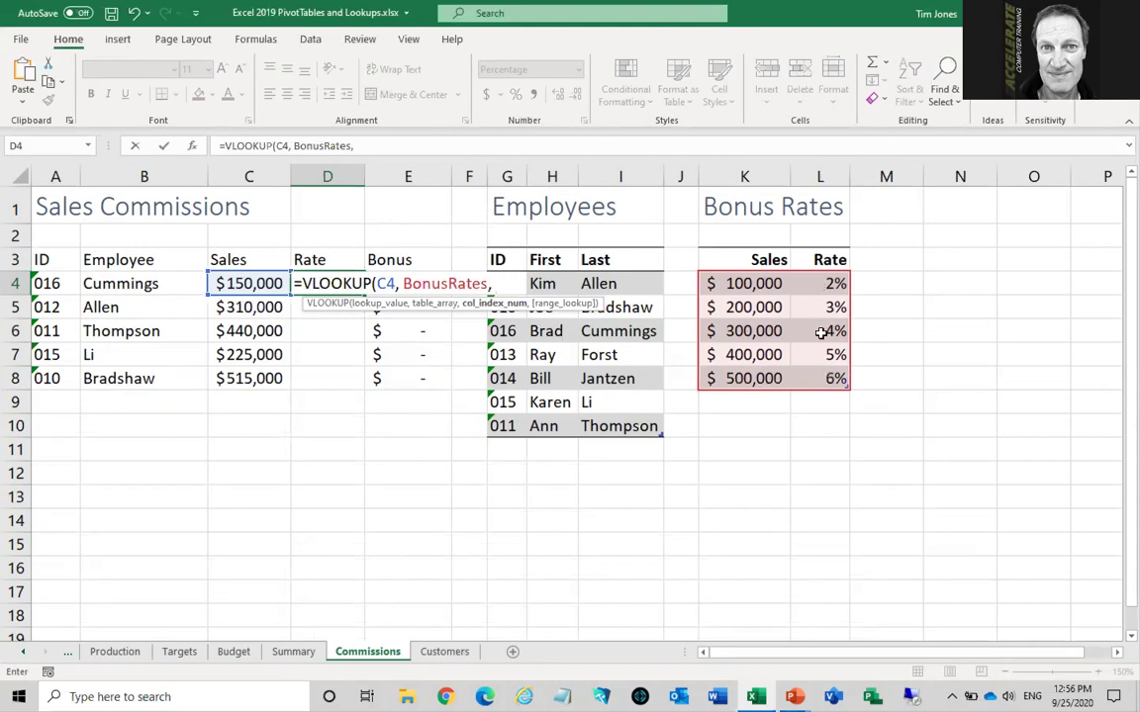
type("2,")
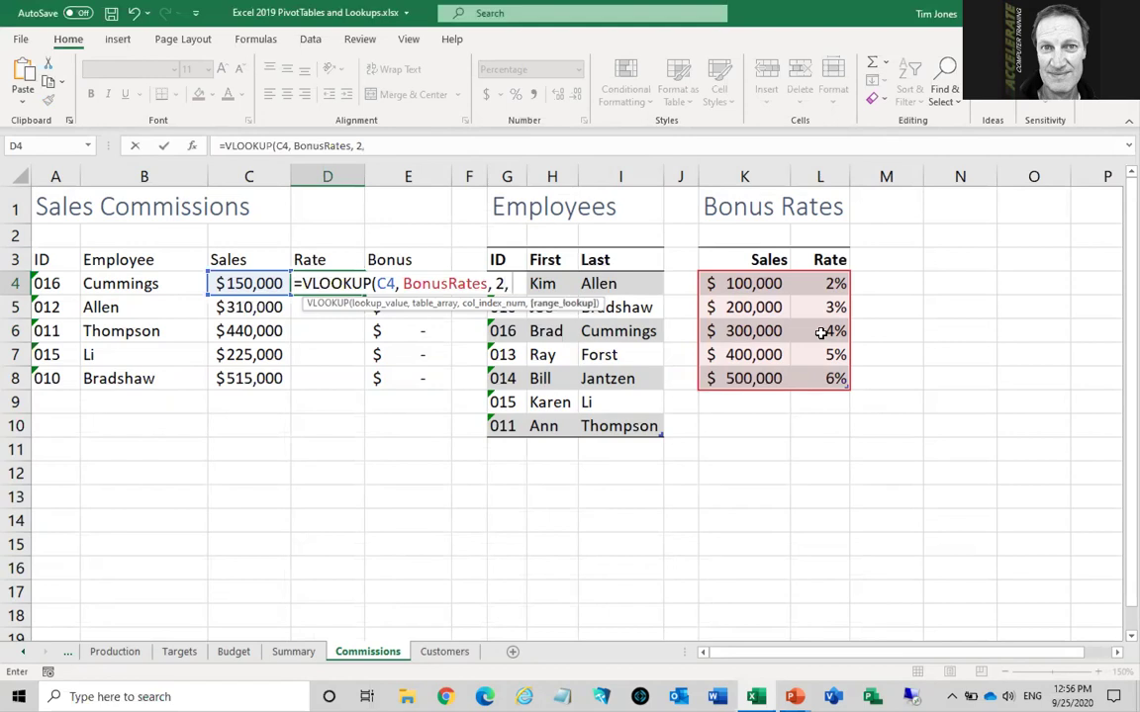
type(" true")
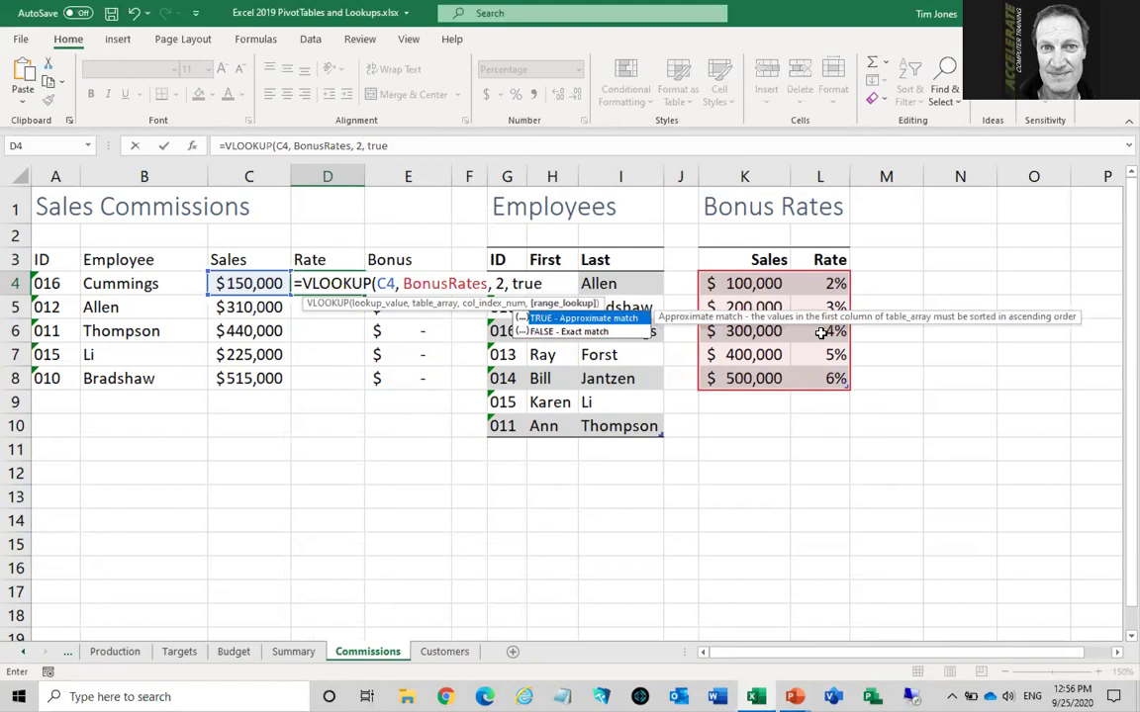
type(")")
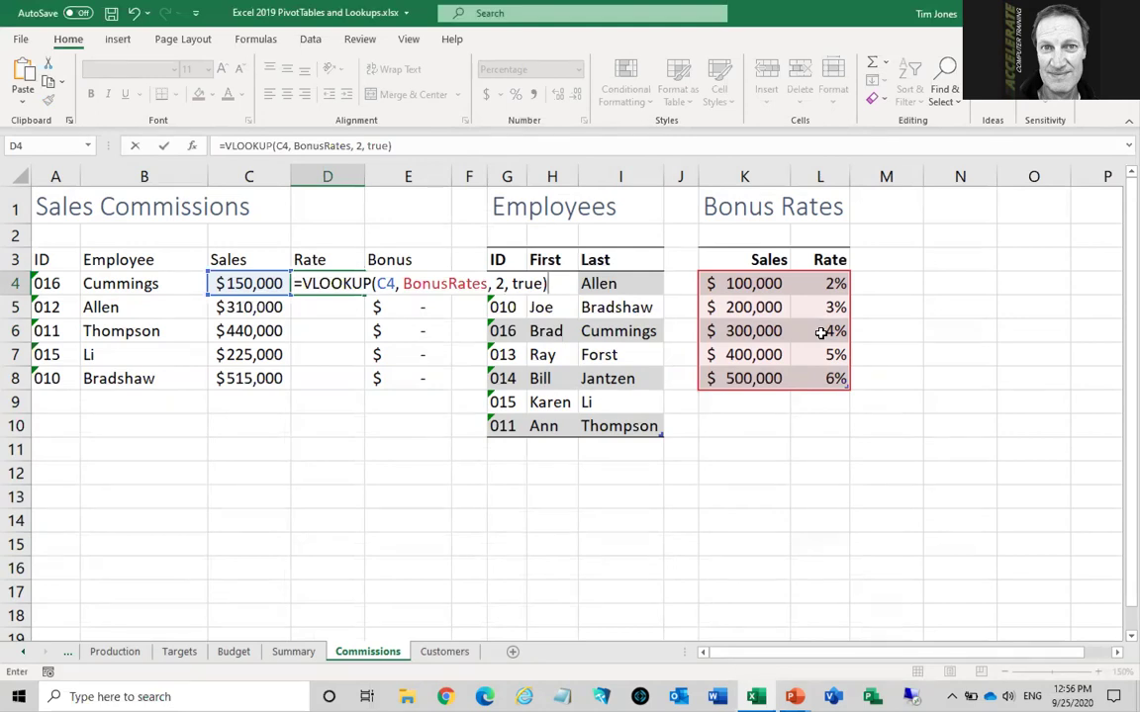
key("Return")
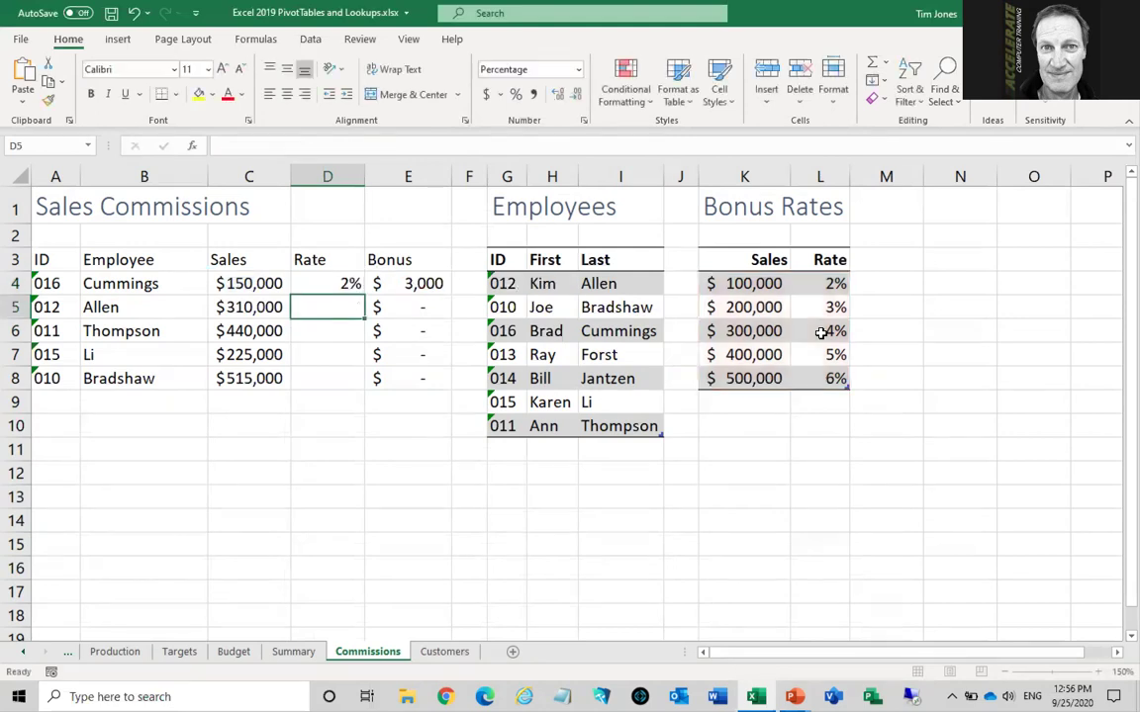
Copy the Rate VLOOKUP formula from D4 down to D8, giving 2%, 4%, 5%, 3% and 6%
left_click(267, 284)
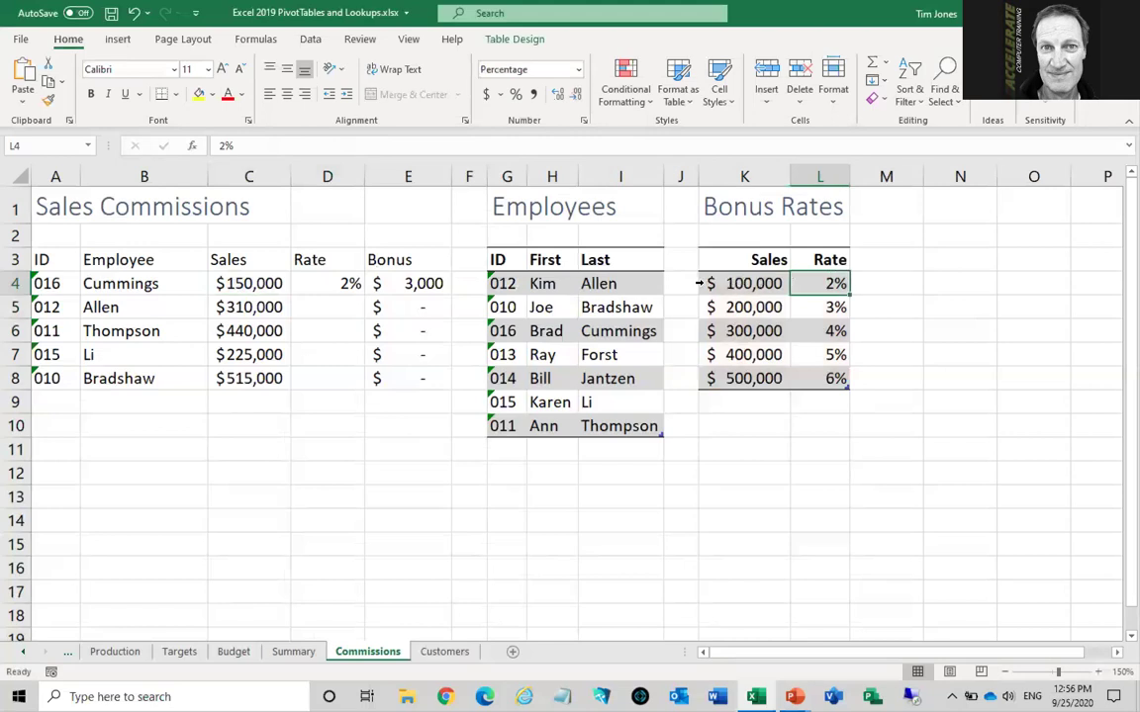
left_click(339, 283)
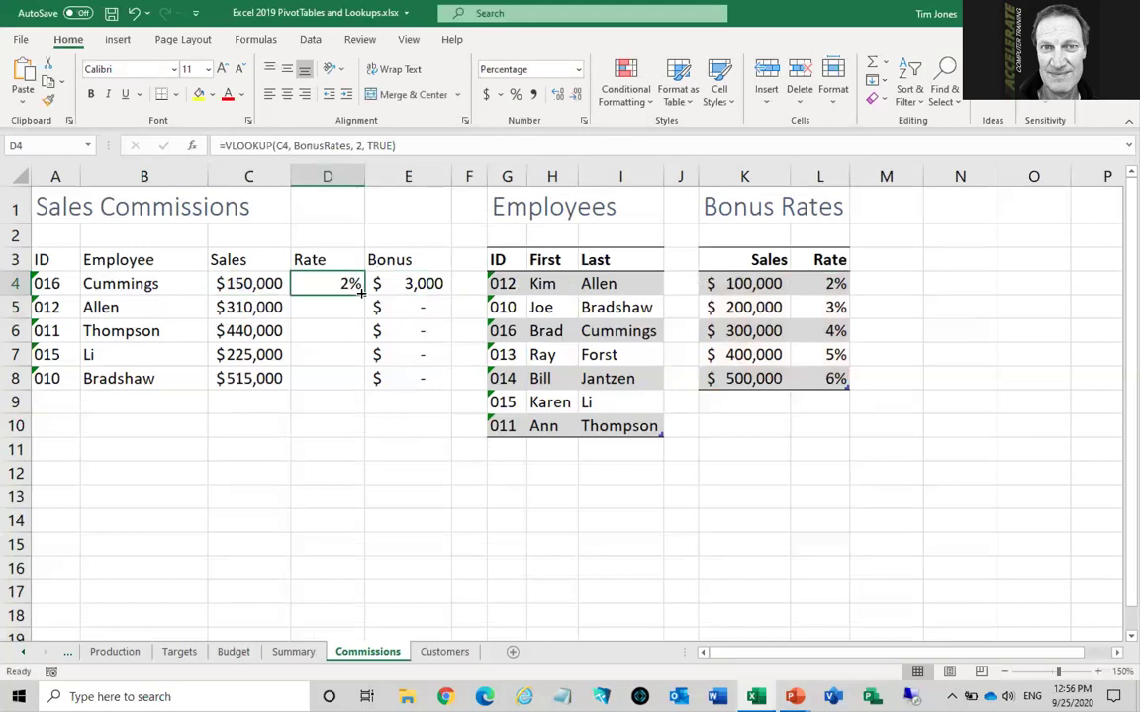
double_click(363, 294)
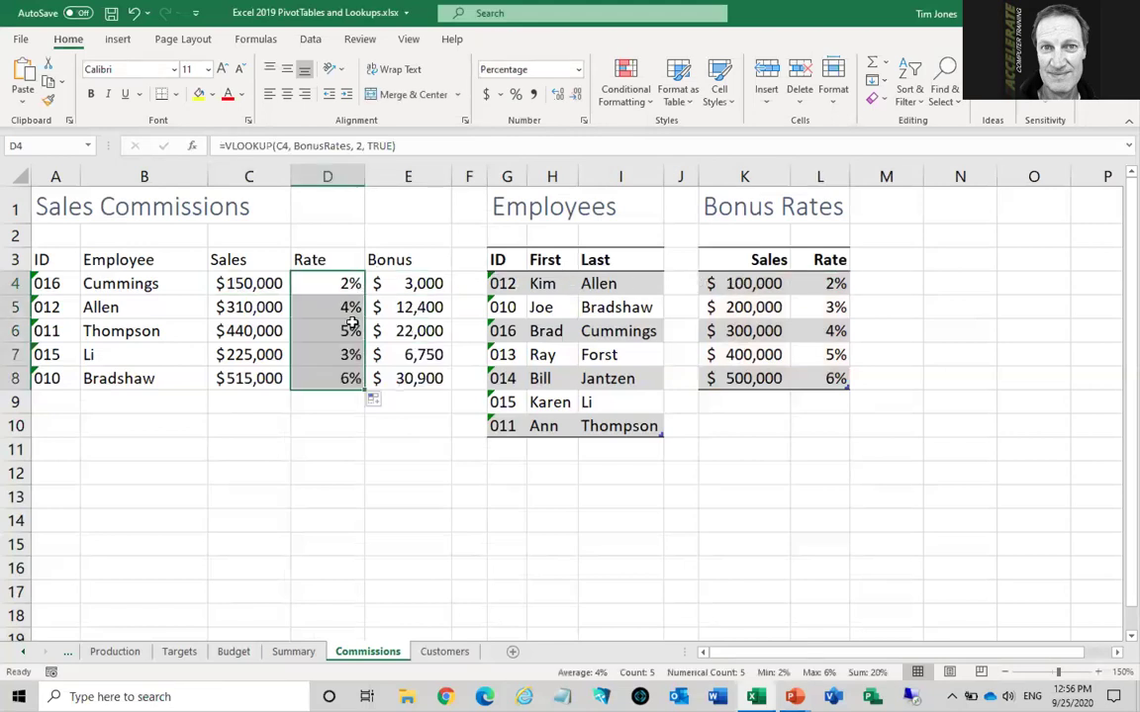
left_click(341, 332)
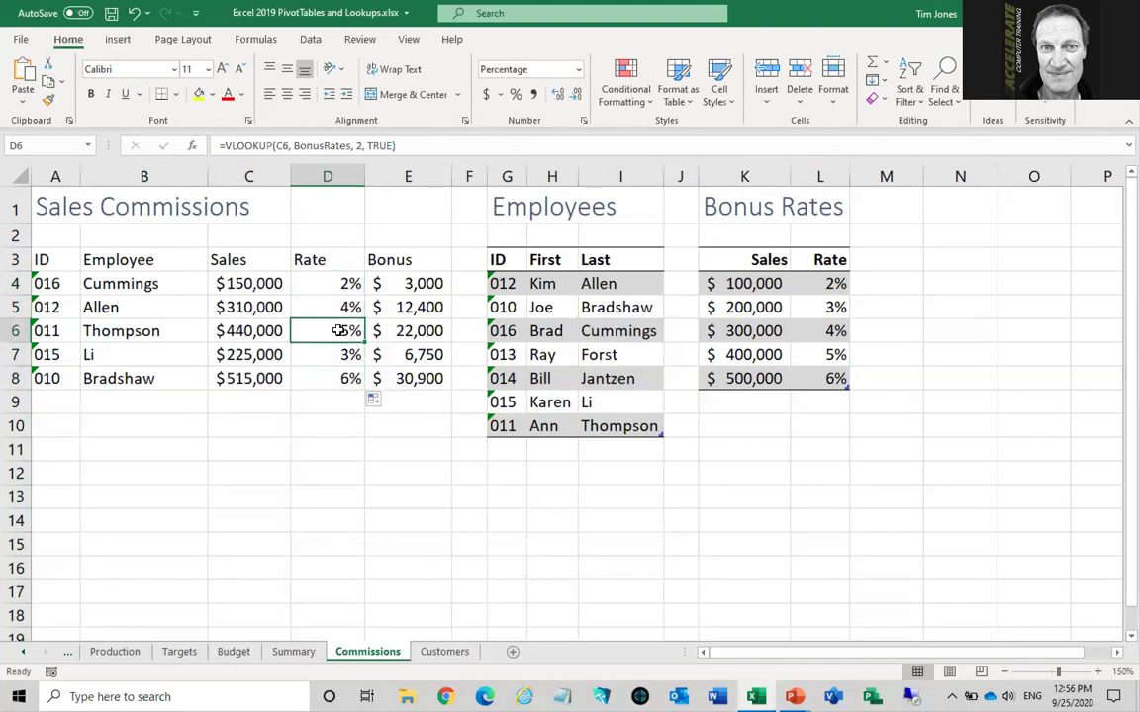
Verify the $440,000 sale's 5% rate against the Bonus Rates thresholds from 100,000 to 500,000
left_click(737, 283)
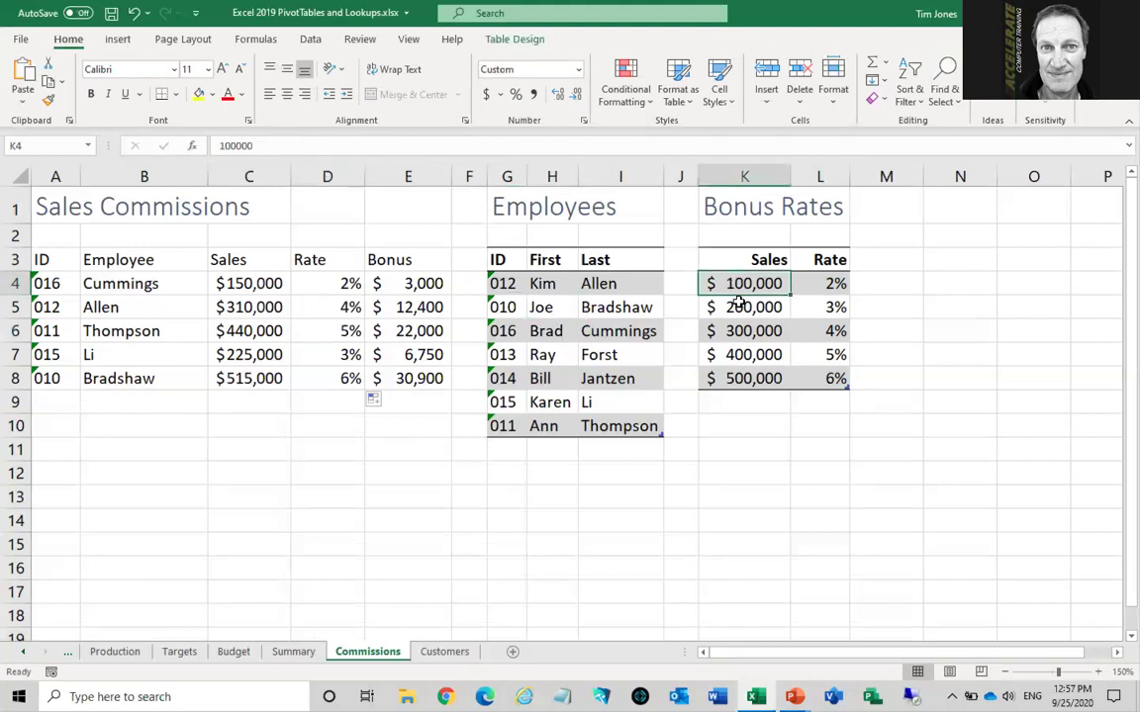
left_click(739, 306)
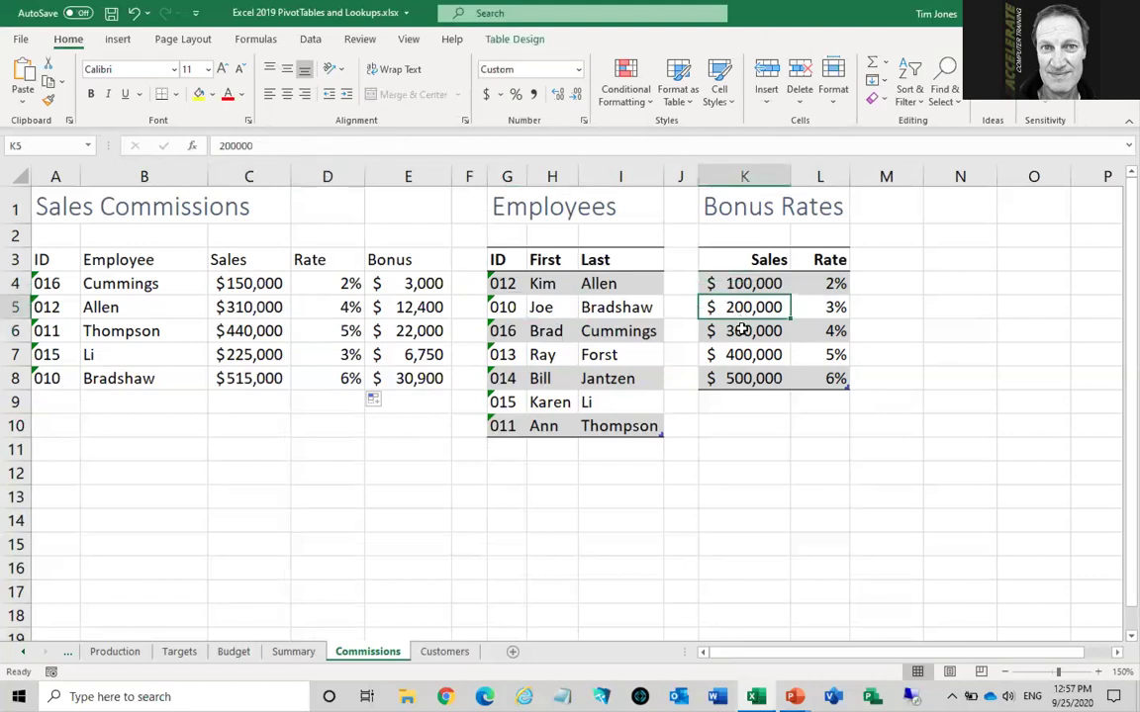
left_click(743, 330)
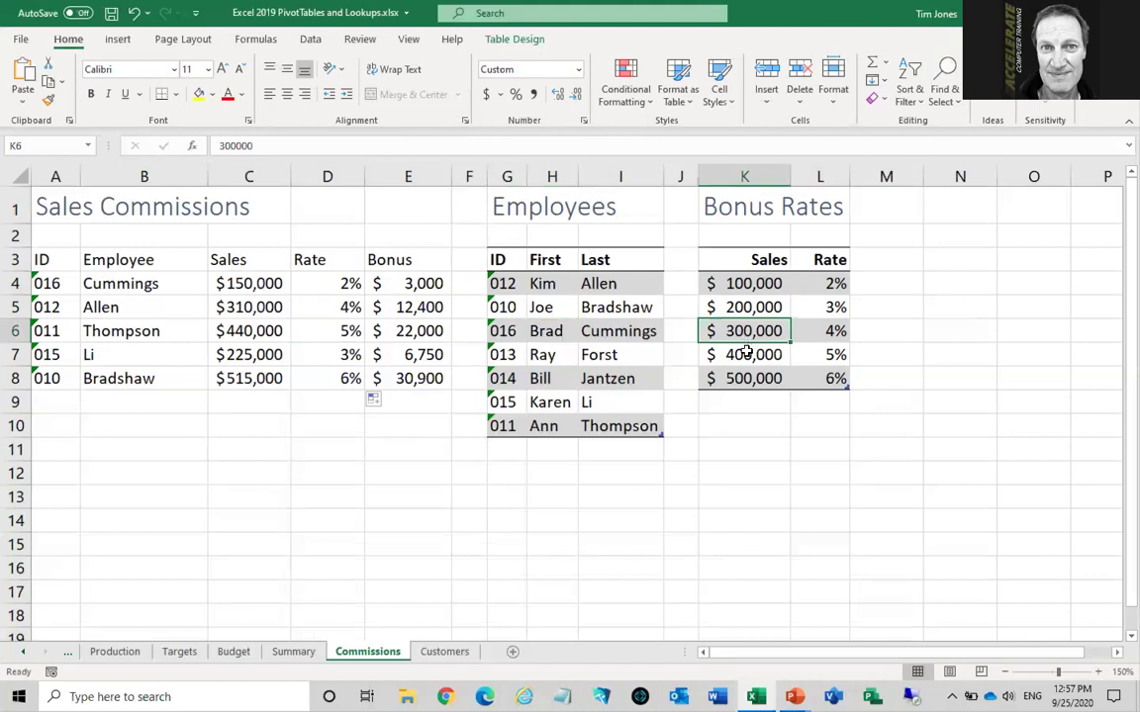
left_click(747, 353)
left_click(745, 379)
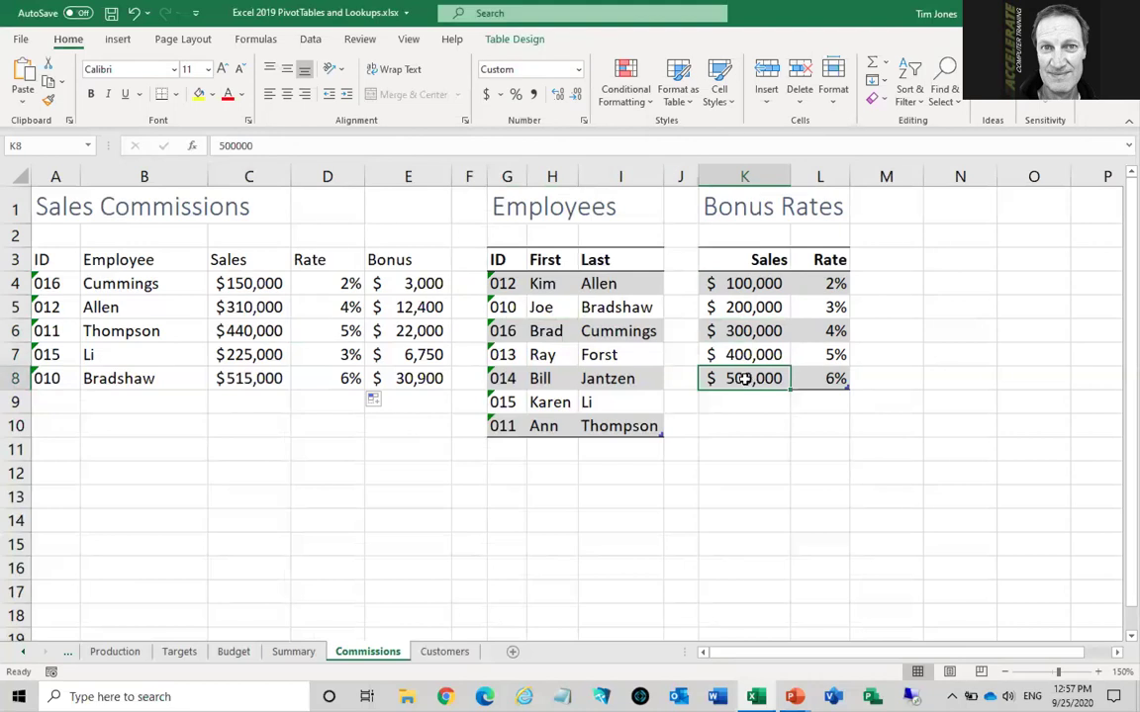
left_click(736, 354)
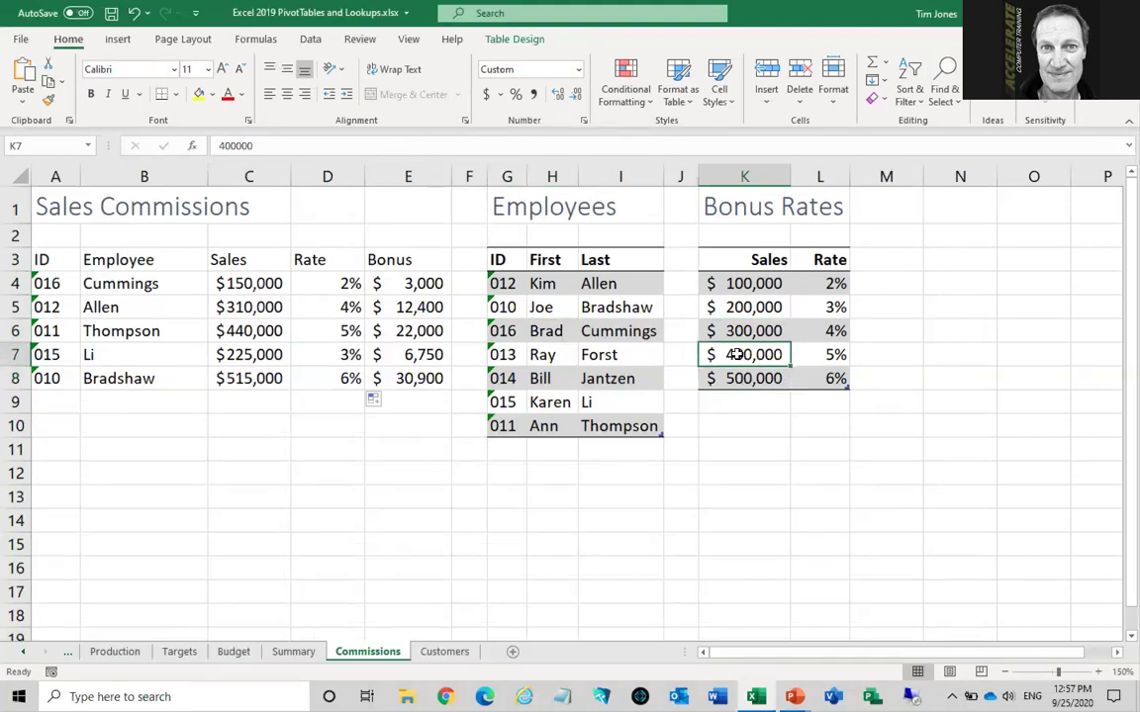
left_click(826, 355)
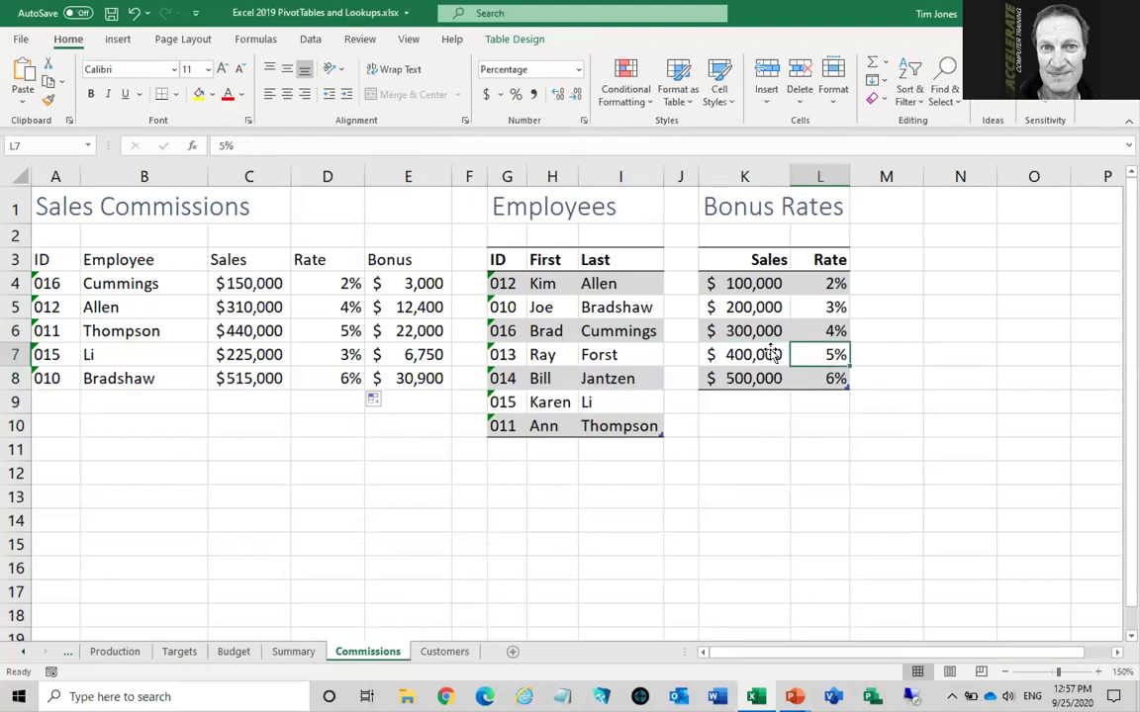
left_click(314, 330)
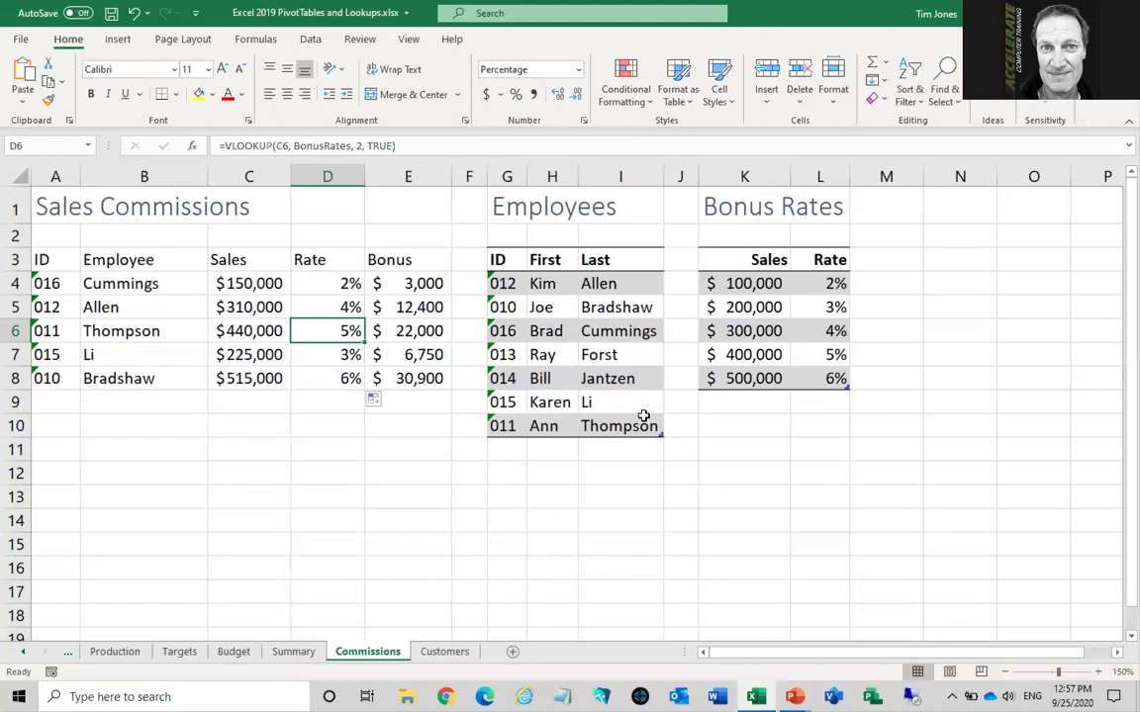
Switch to the Customers sheet and highlight the customer list and the Customer Lookup block
left_click(444, 652)
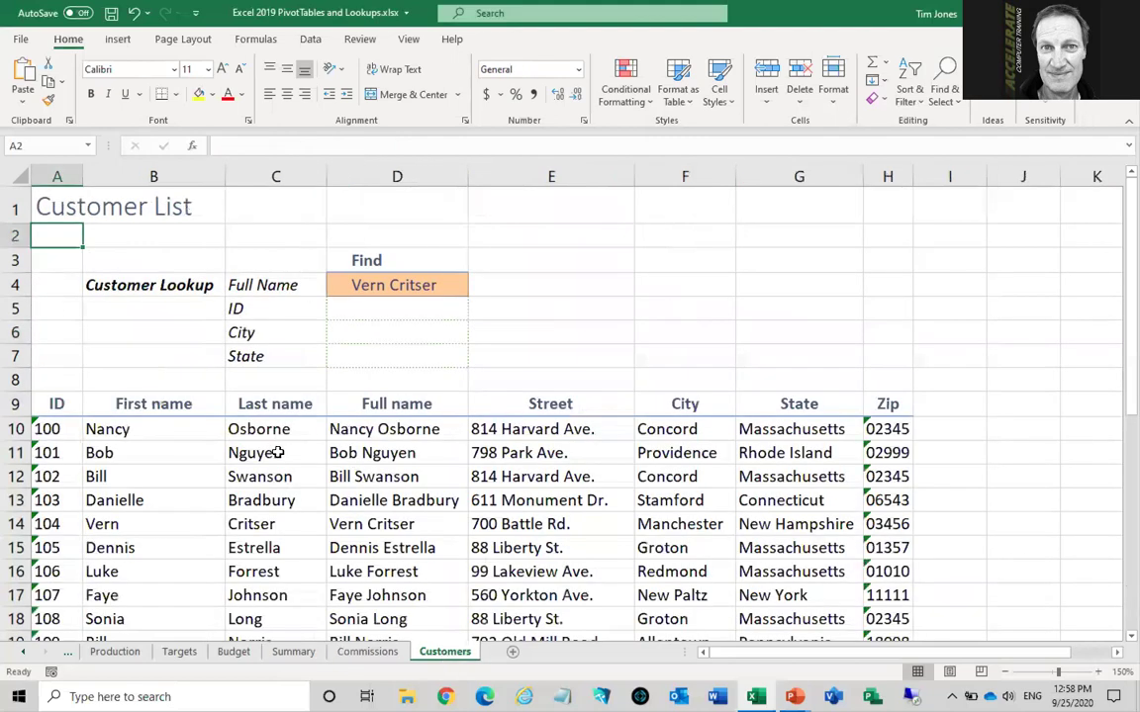
left_click_drag(43, 427, 638, 551)
left_click(600, 531)
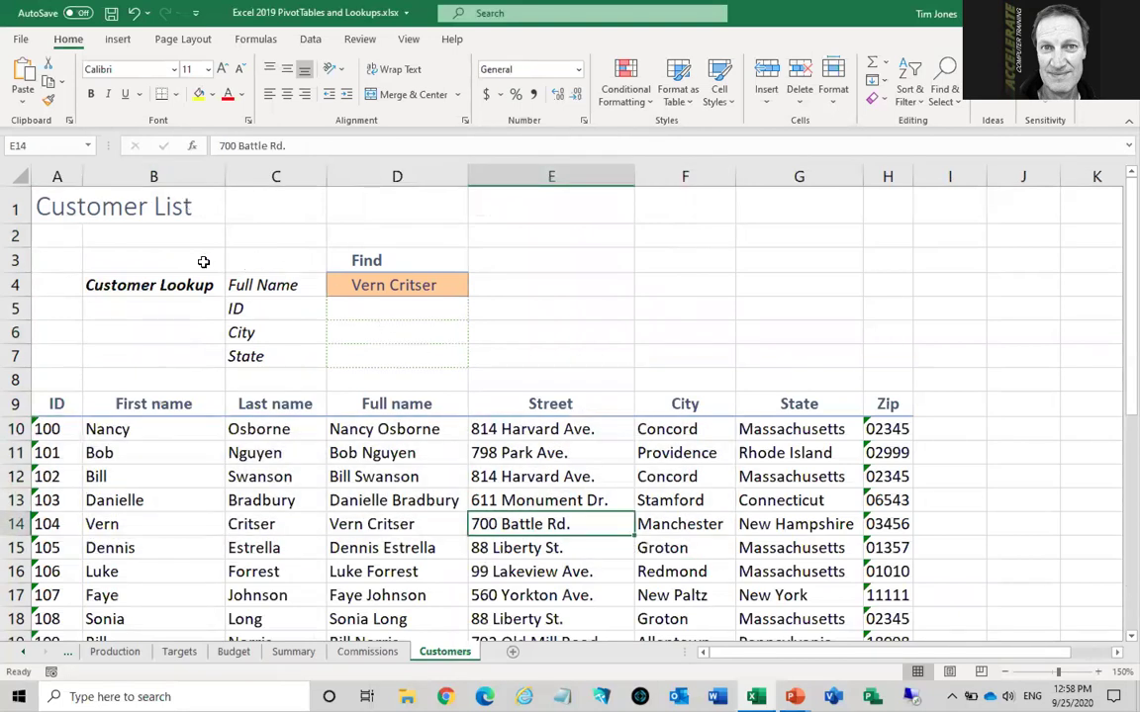
left_click_drag(272, 260, 405, 358)
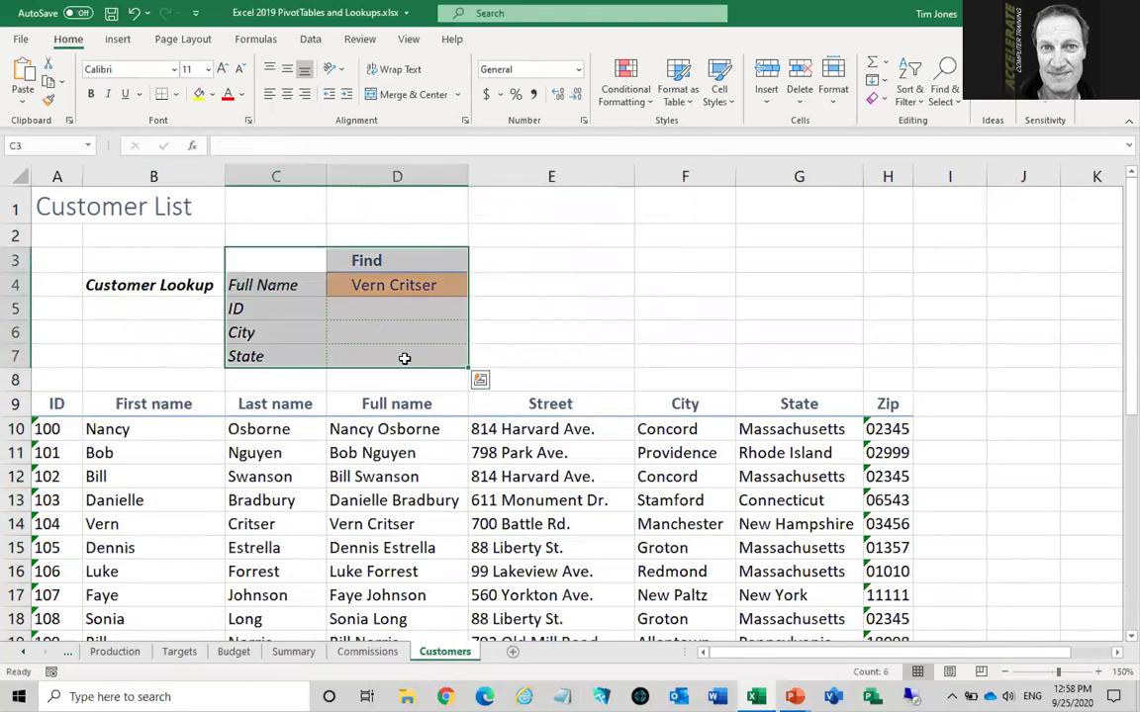
left_click(402, 358)
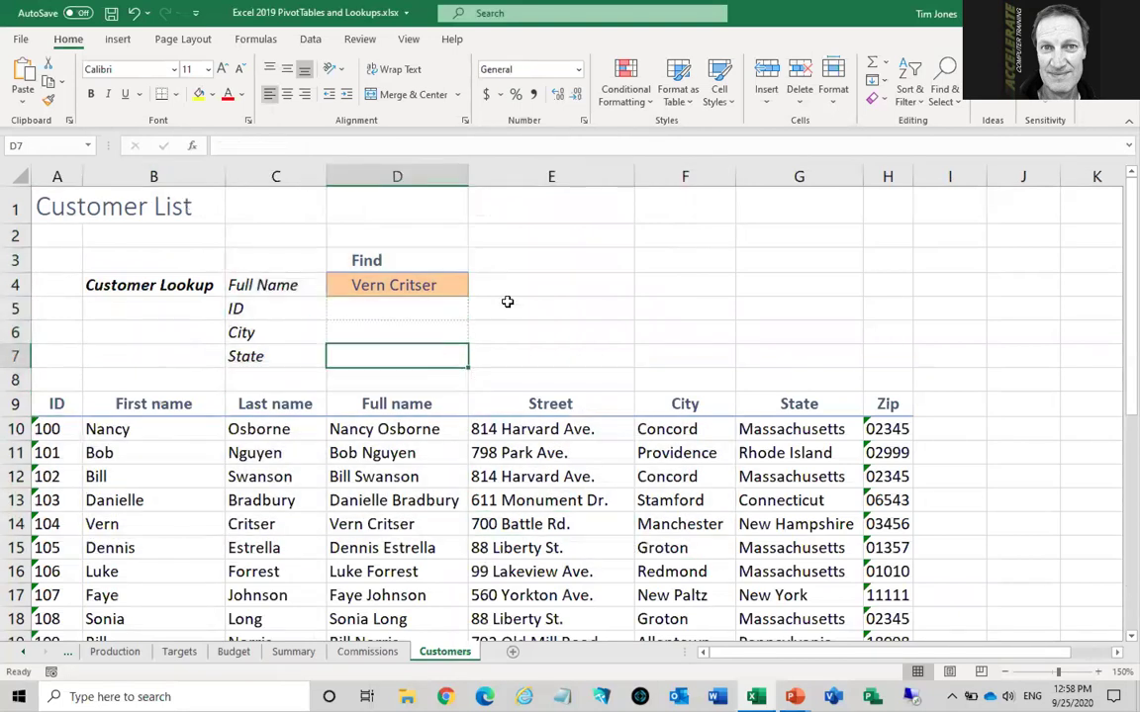
Point out the Find name in D4 and the ID, City and State cells, ending on D5
left_click(435, 285)
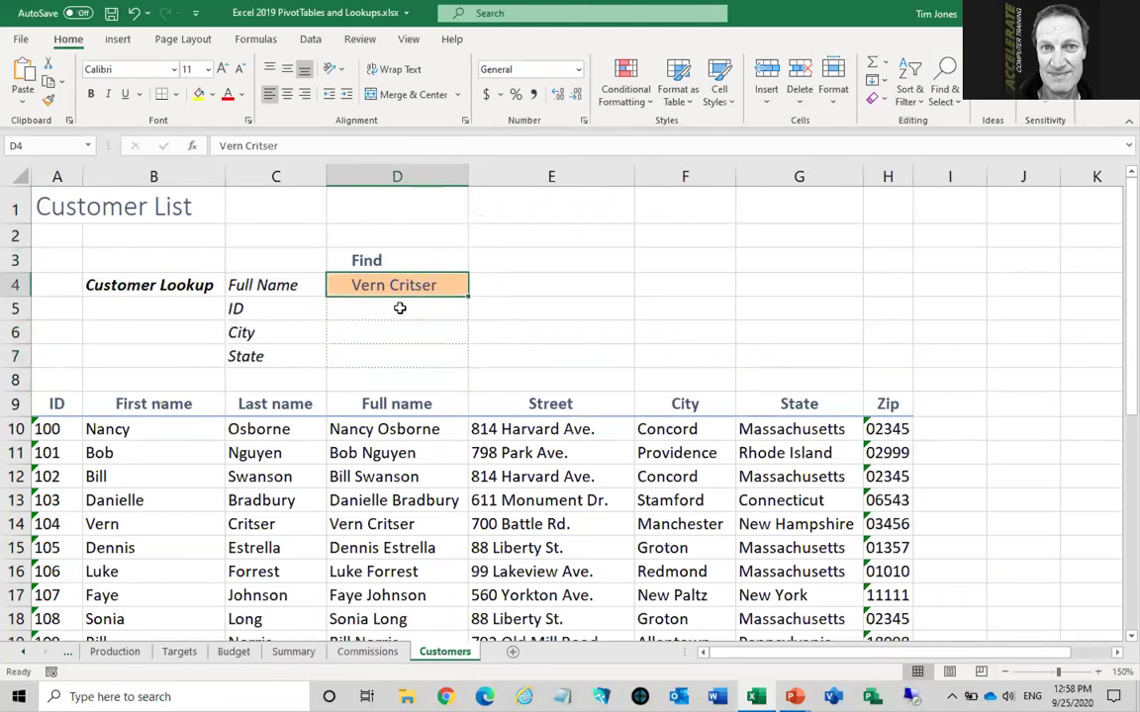
left_click(398, 309)
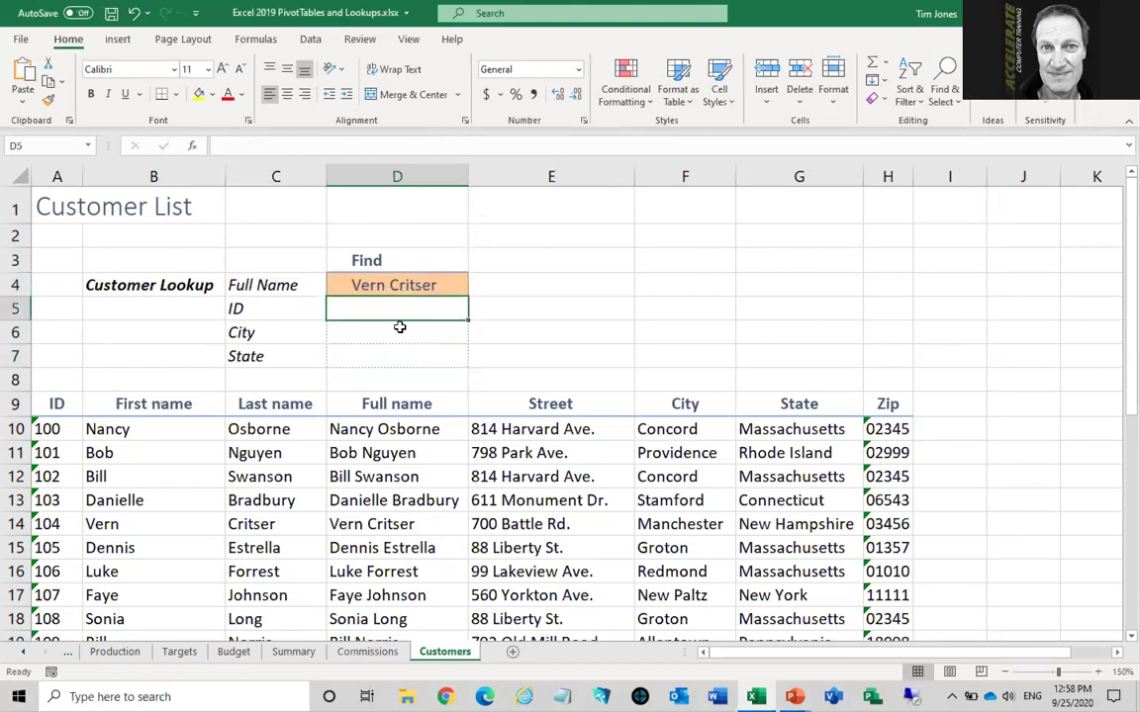
left_click(399, 327)
left_click(400, 355)
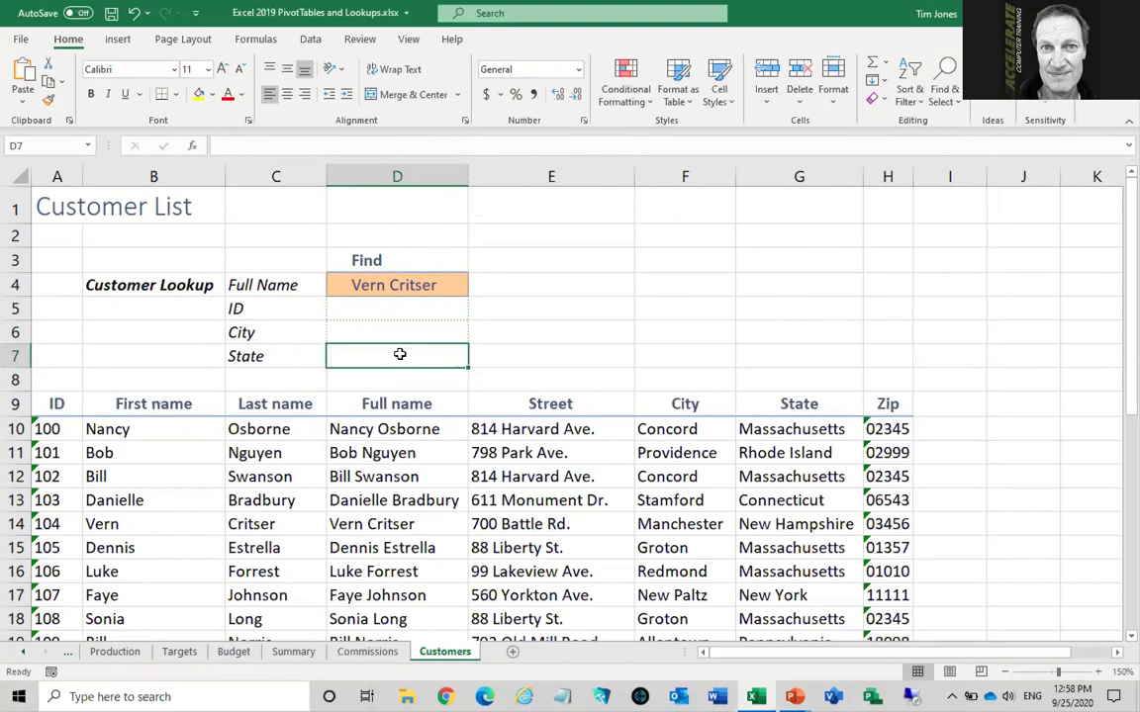
left_click(388, 308)
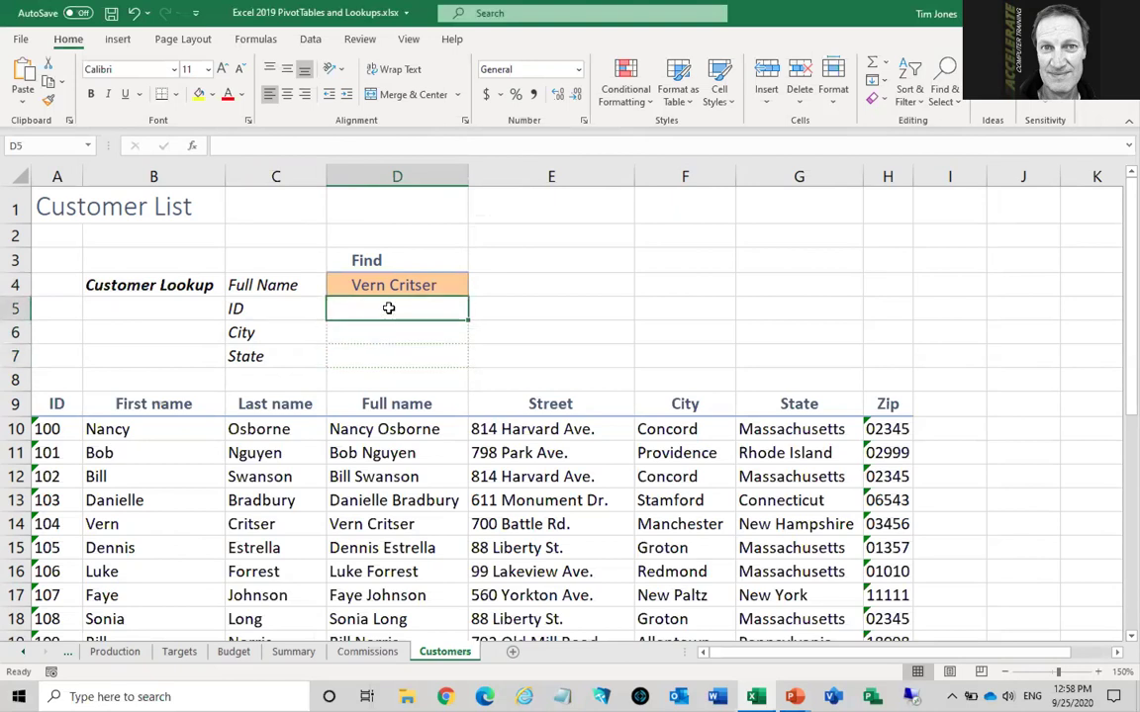
In D5, start =XLOOKUP($D$4, $D$10:$D$36, using the Find name and the Full name column
type("=xl")
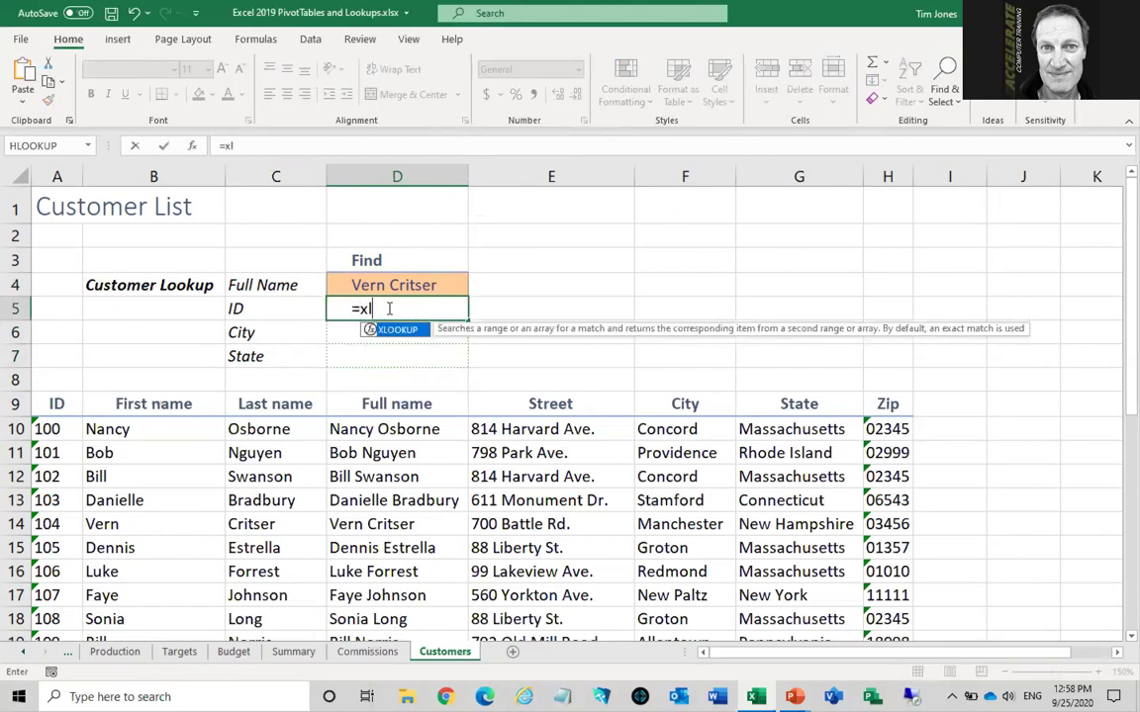
key("Tab")
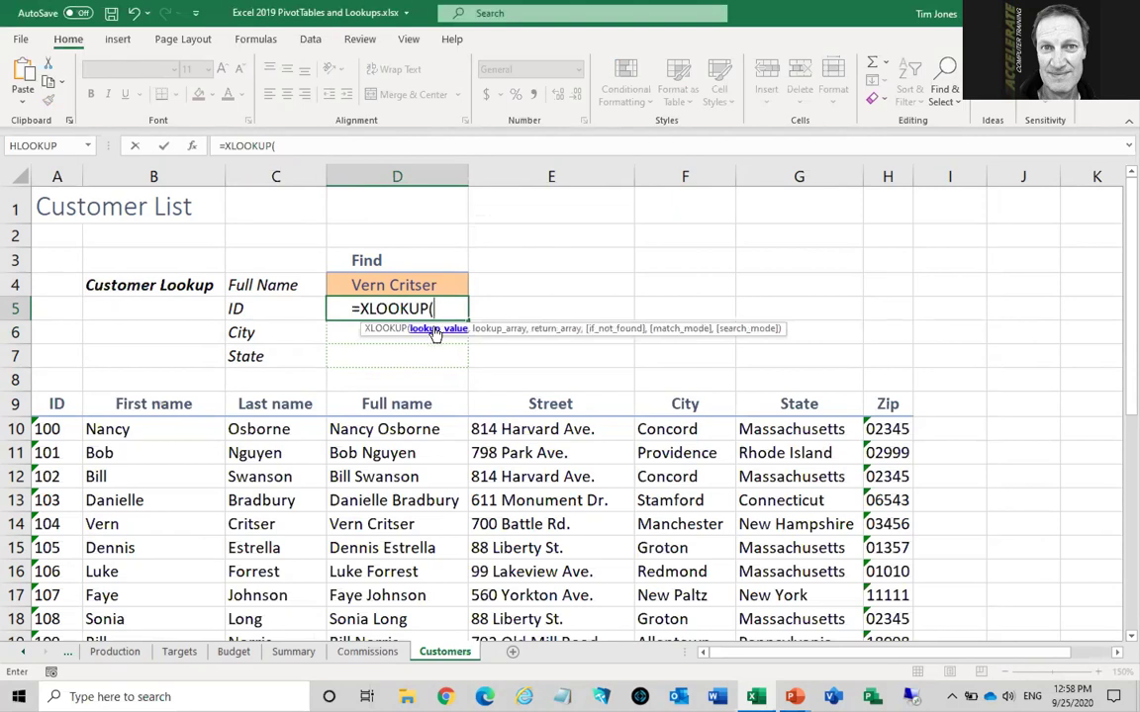
left_click(400, 283)
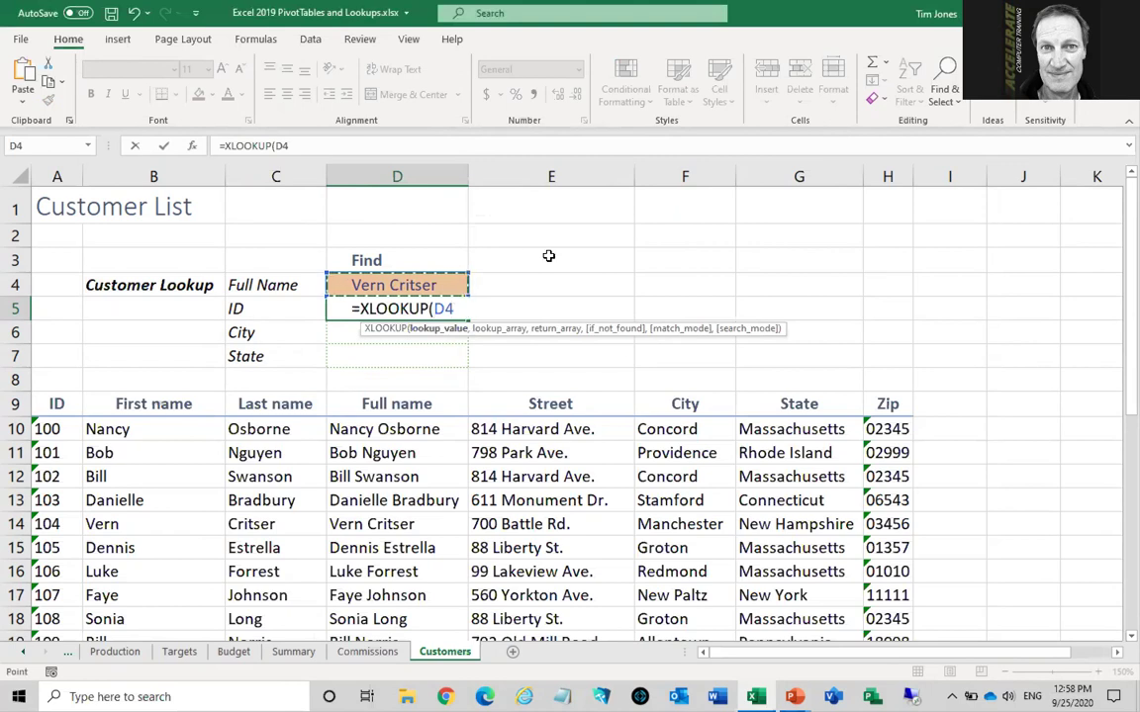
key("F4")
type(",")
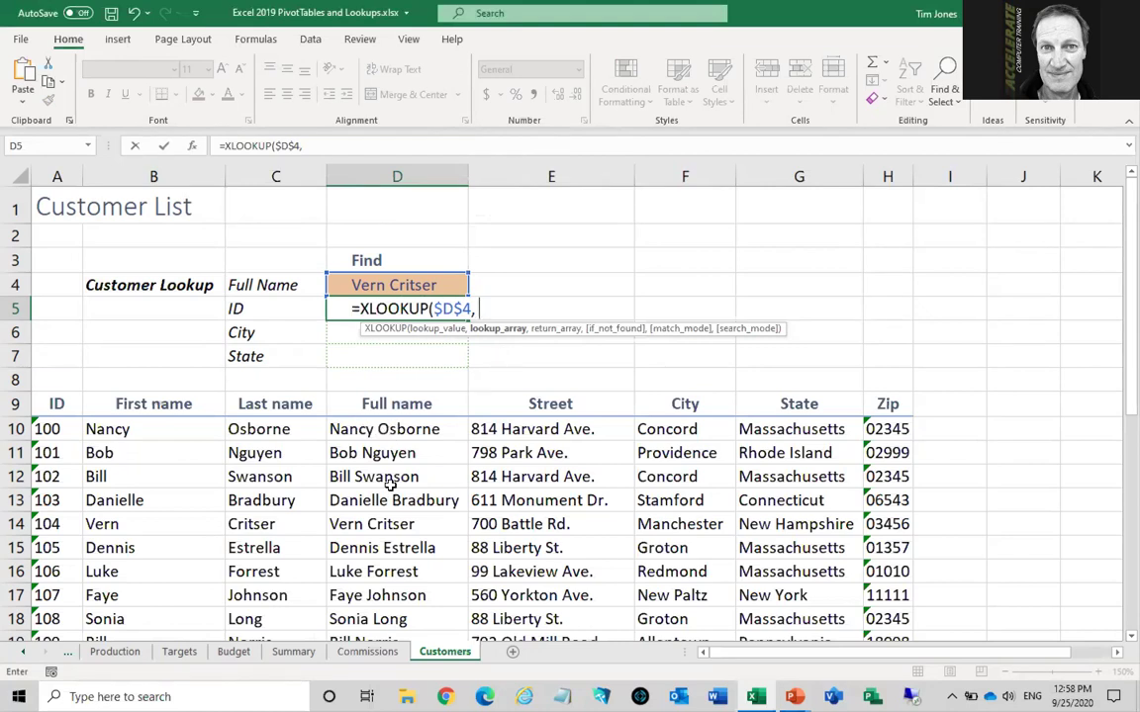
left_click(394, 430)
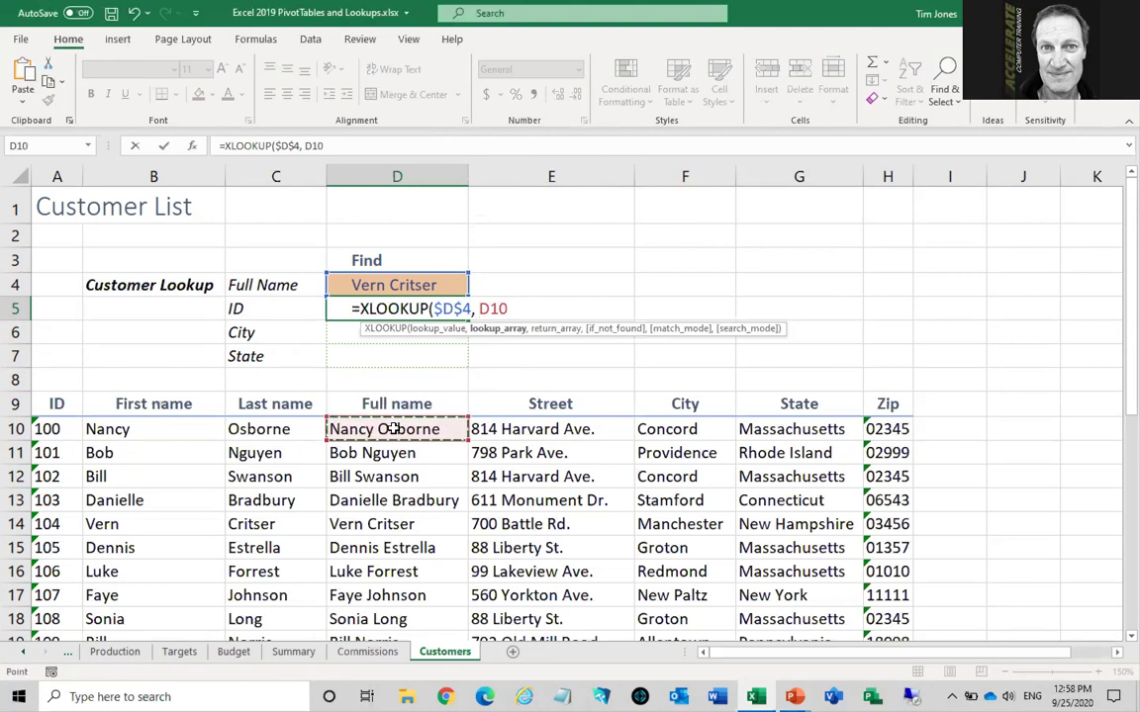
key("ctrl+shift+Down")
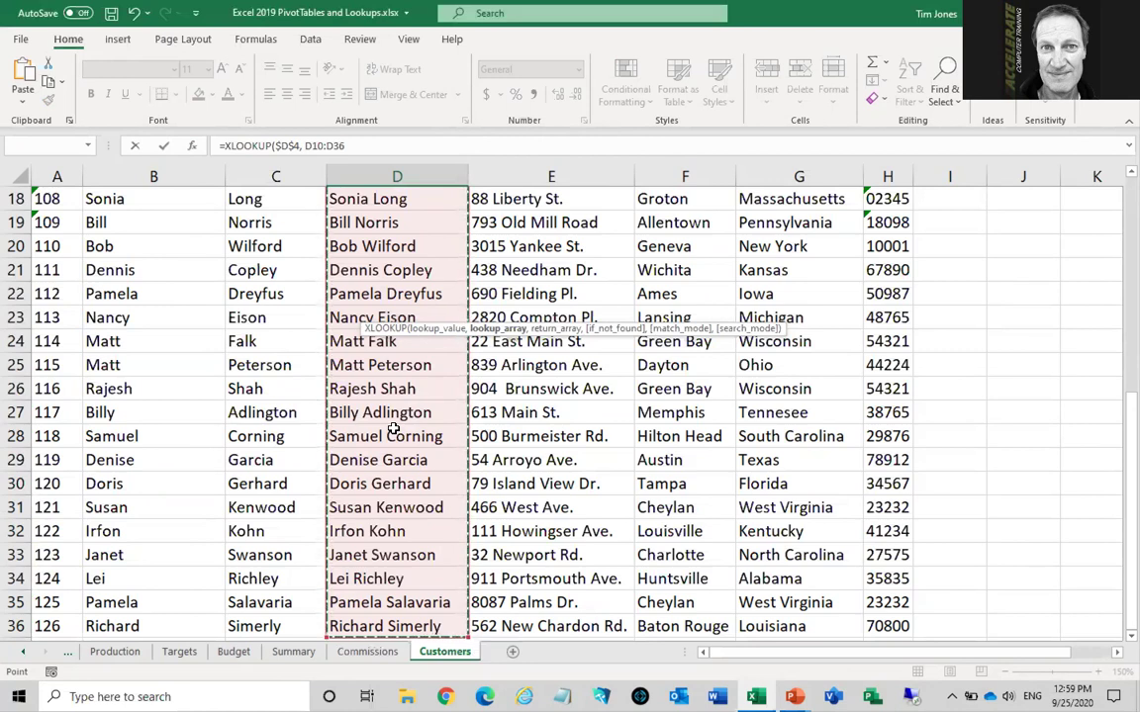
key("F4")
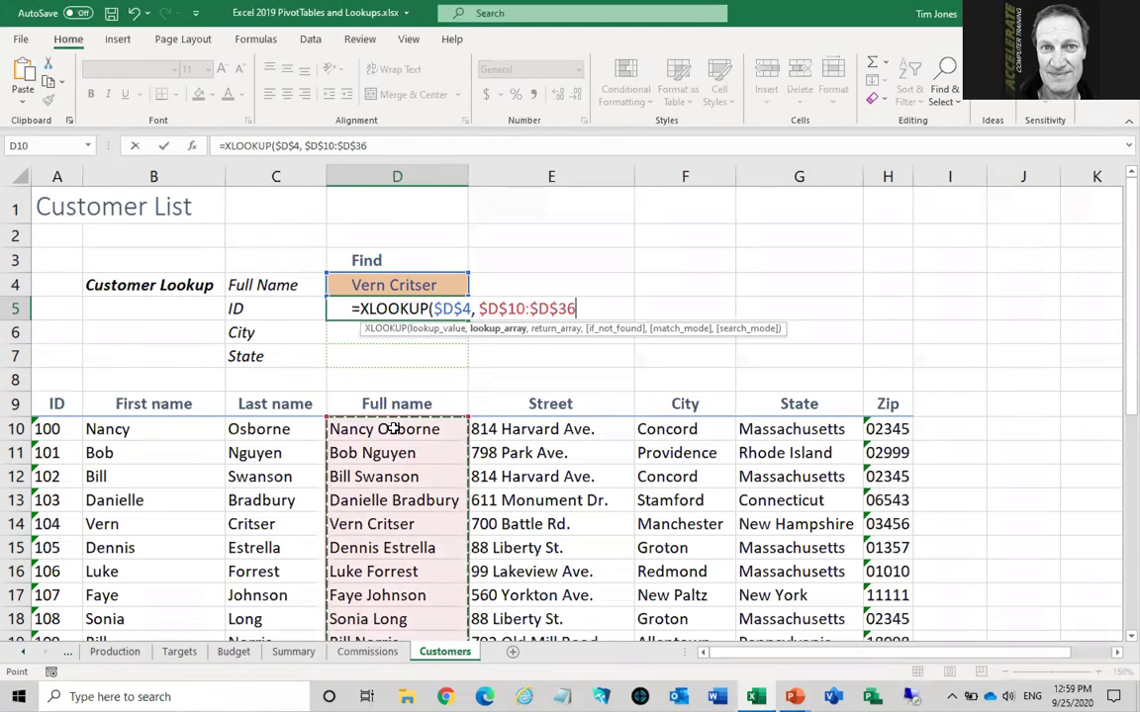
type(",")
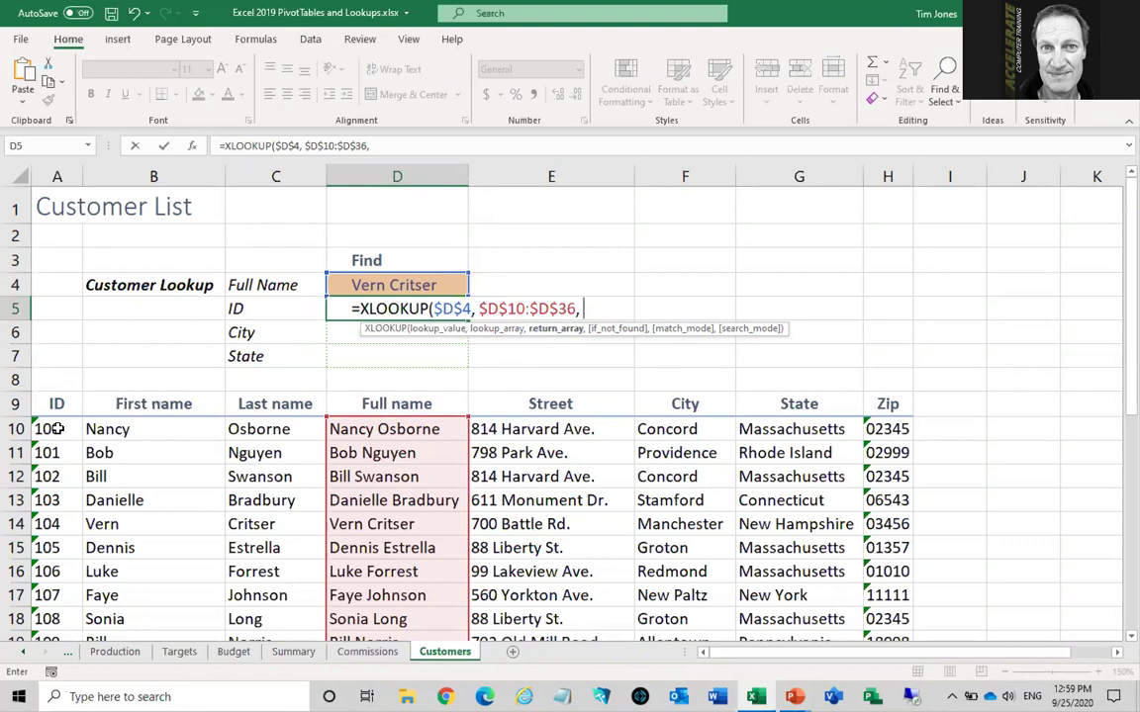
Finish the D5 XLOOKUP with return range $A$10:$A$36 and the fallback "Customer not found" so it returns 104
left_click(57, 428)
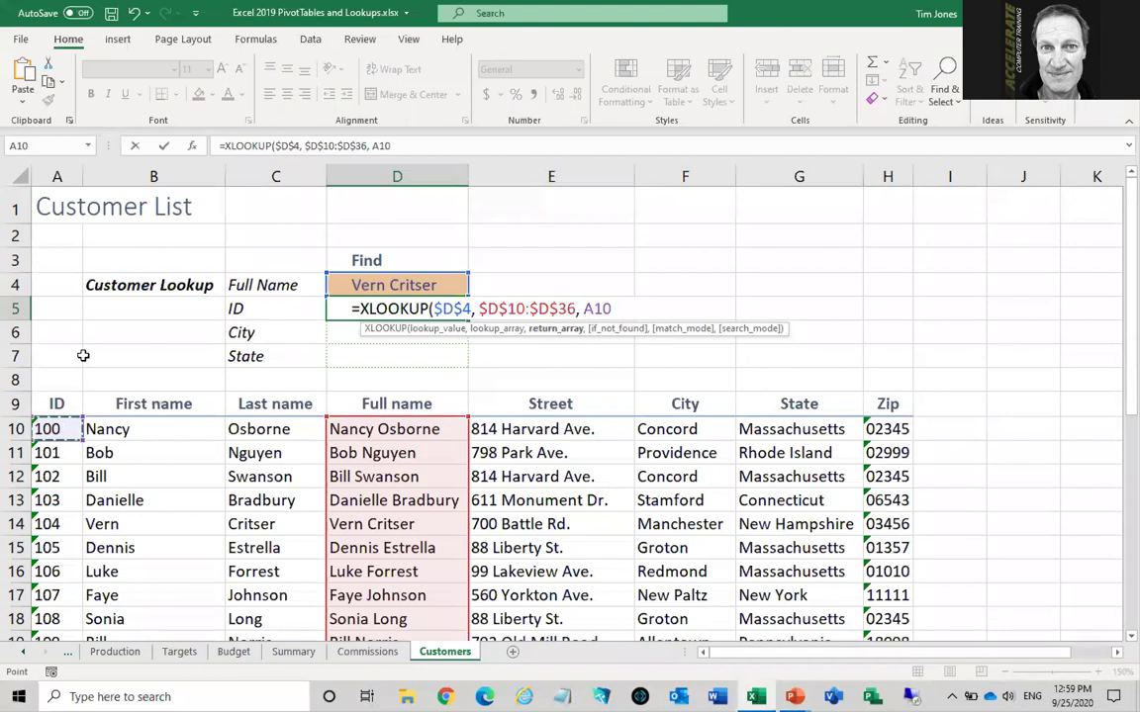
key("ctrl+shift+Down")
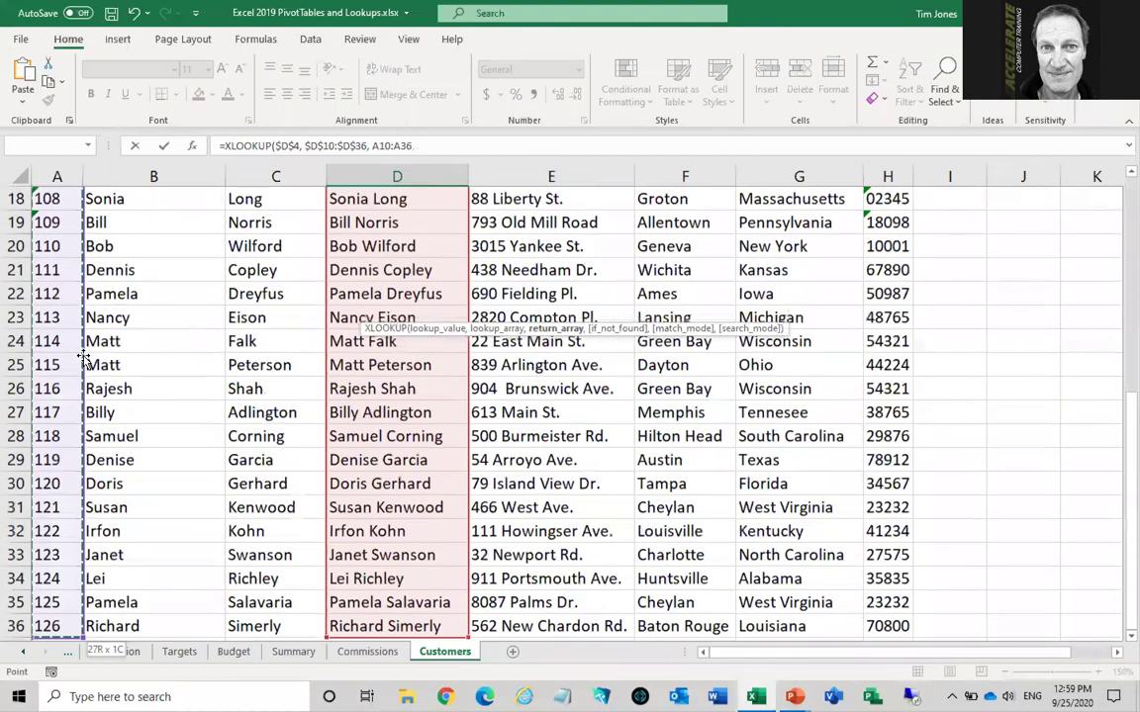
key("F4")
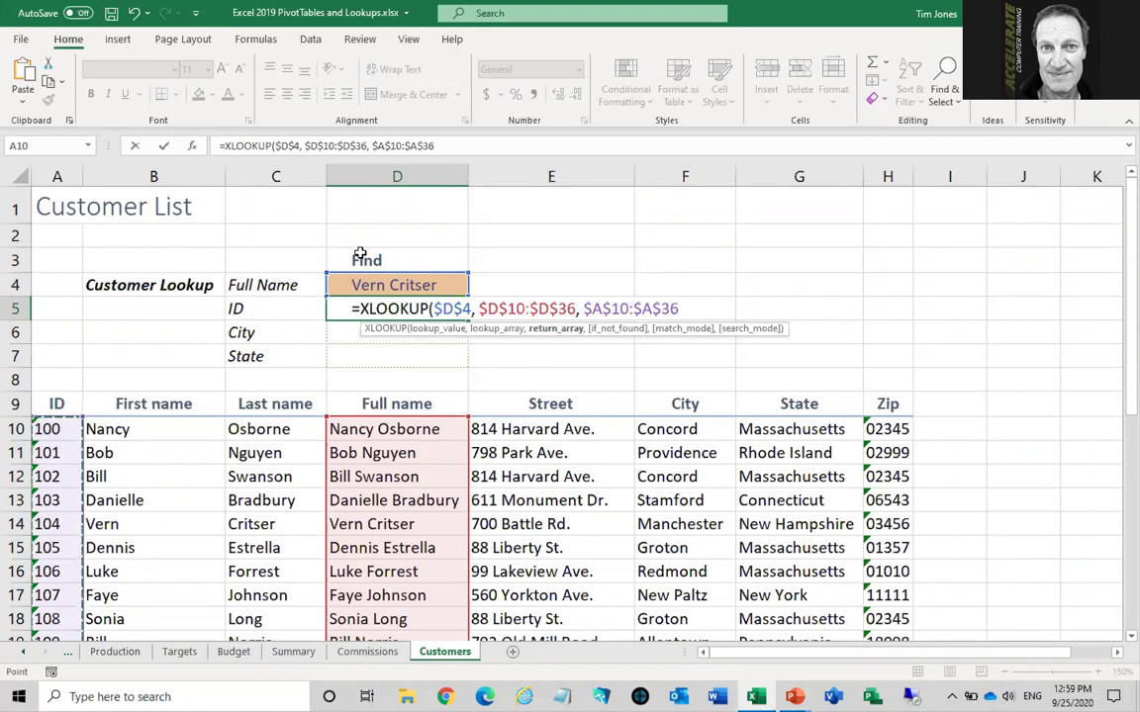
type(",")
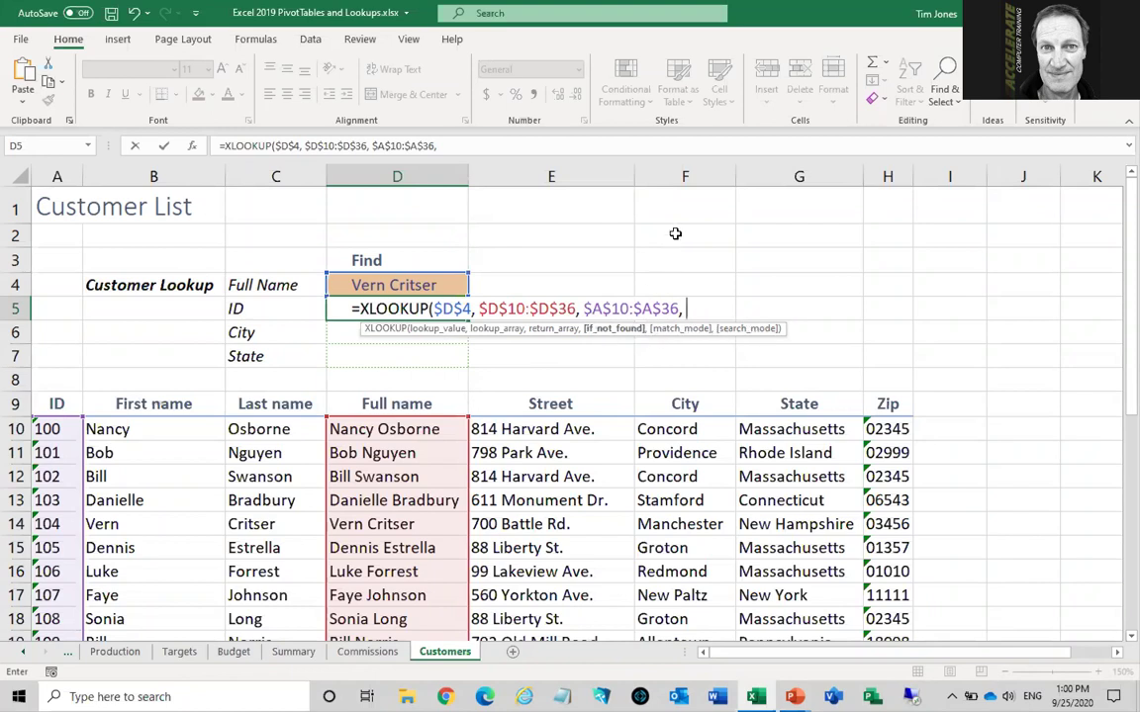
type("\"")
type("Customer not found")
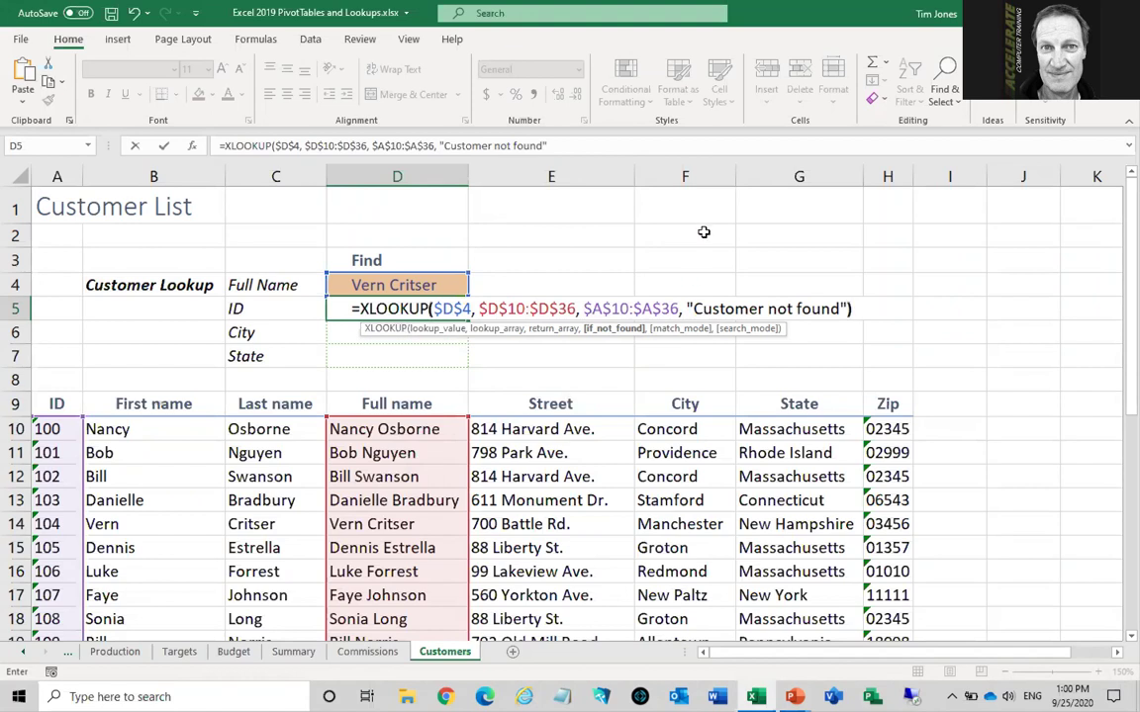
type(")")
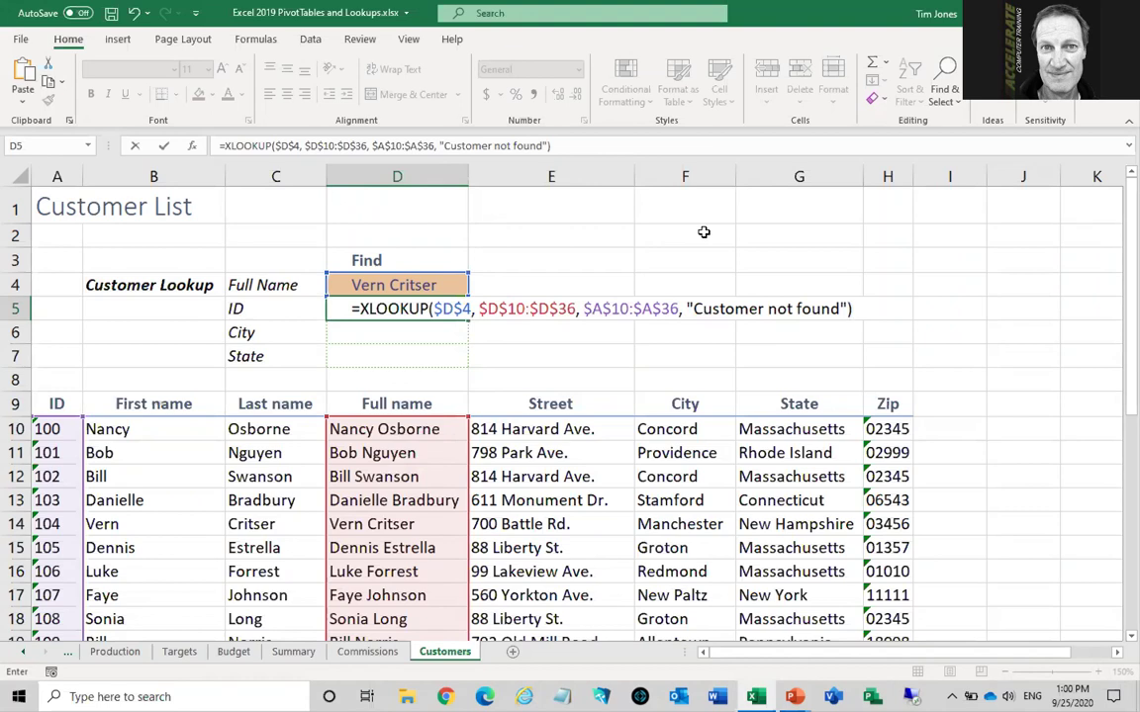
key("Return")
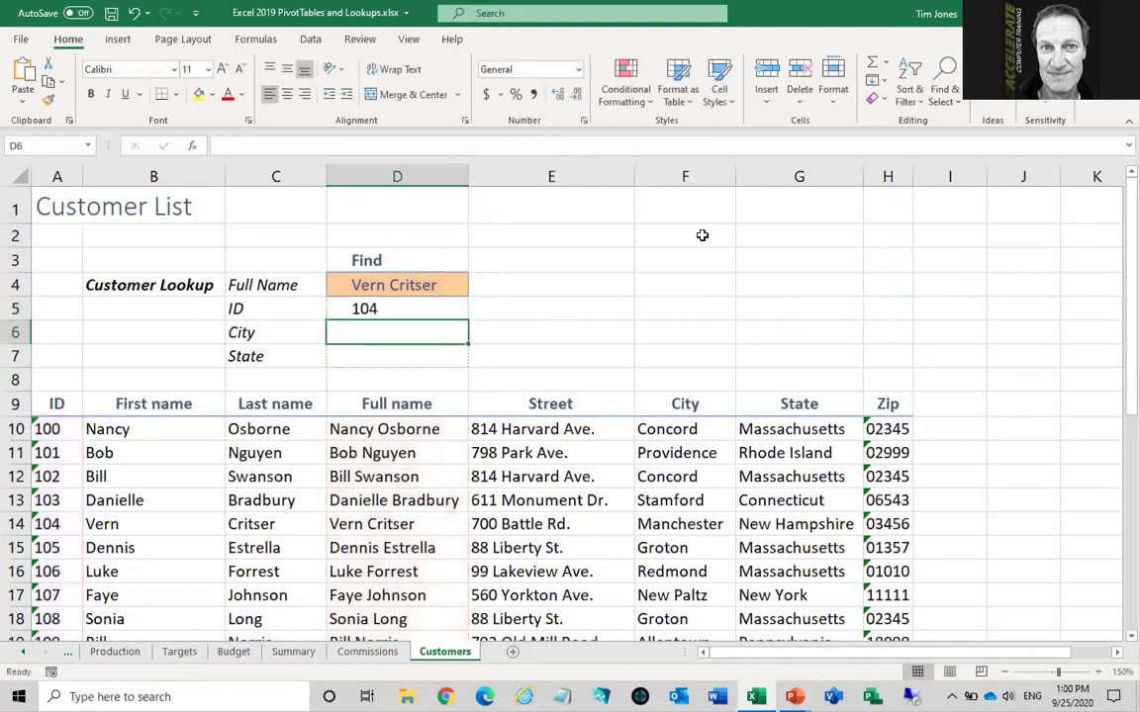
Check the customer's ID in the table, then fill the D5 formula down to D6:D7
left_click(346, 524)
left_click(54, 525)
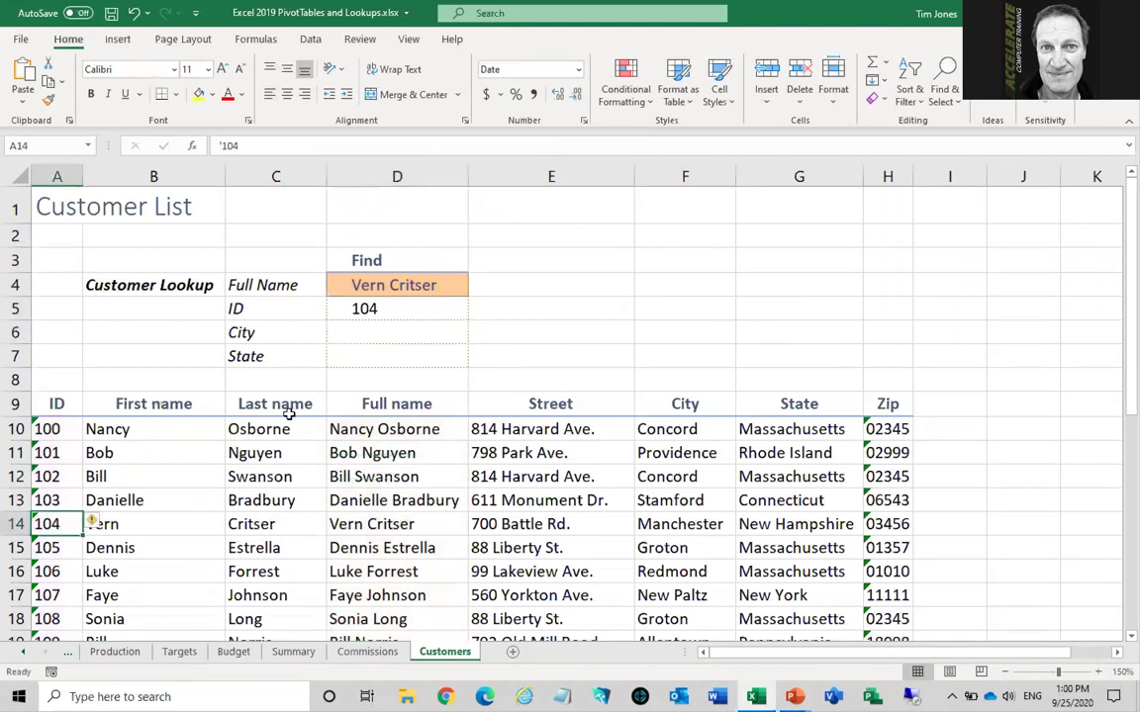
left_click(375, 308)
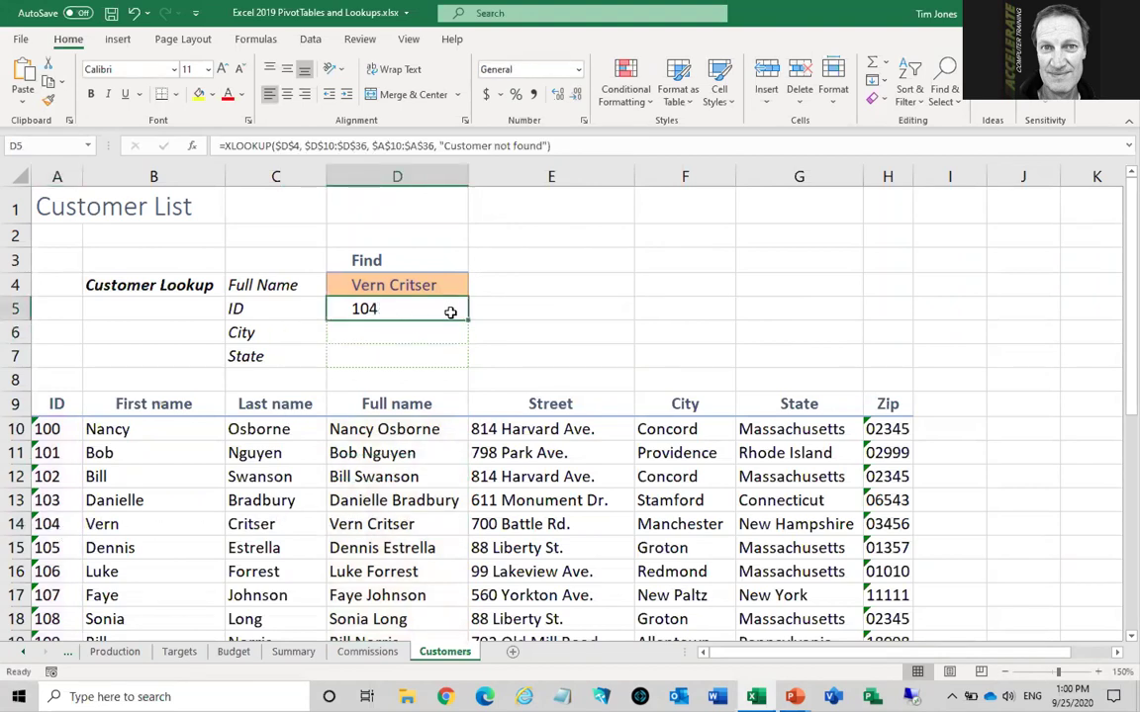
left_click_drag(467, 319, 437, 349)
Change the City formula's return range to $F$10:$F$36 so it shows Manchester
left_click(382, 331)
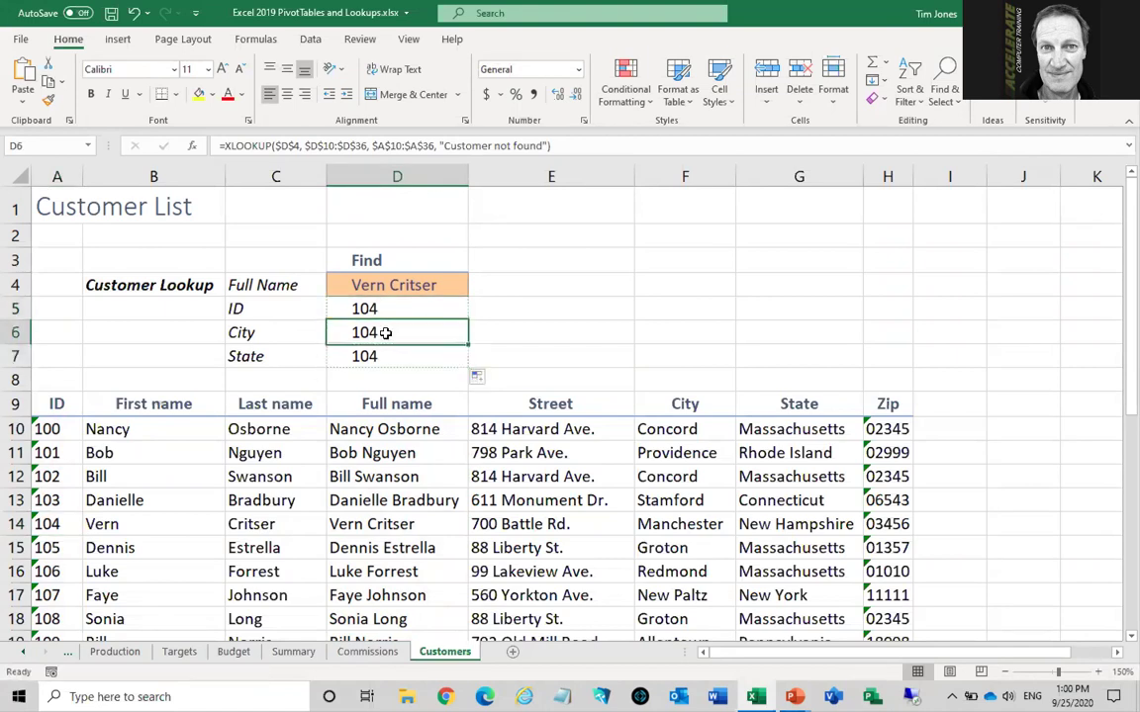
double_click(381, 331)
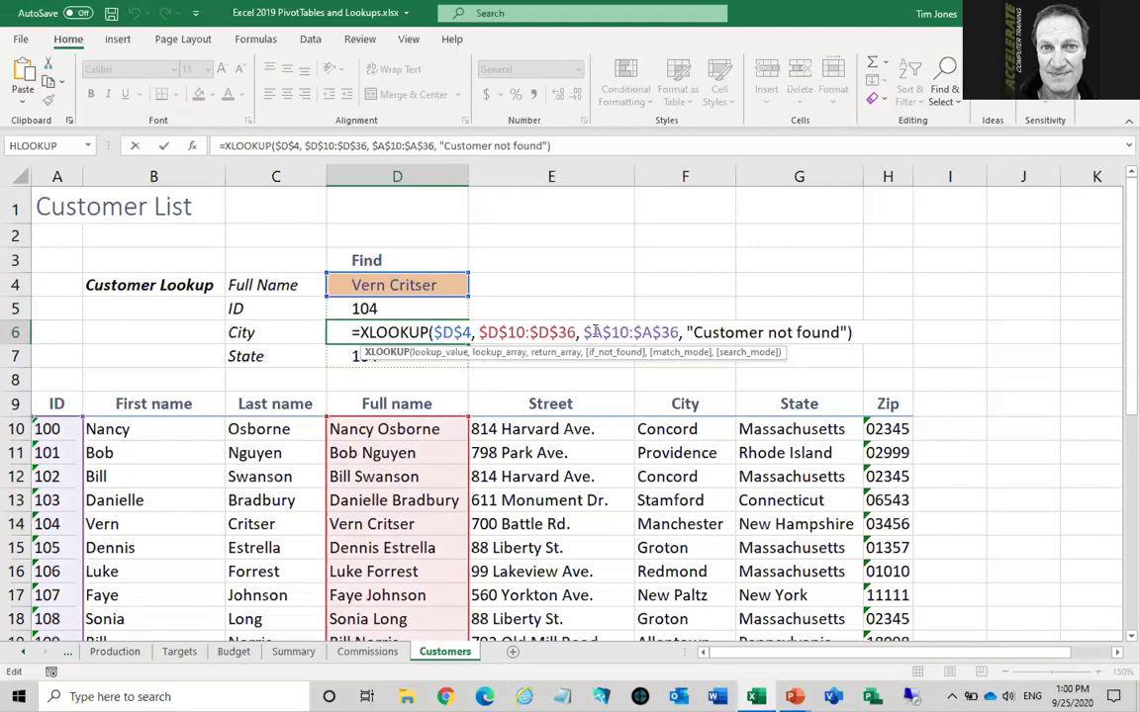
left_click_drag(591, 333, 648, 333)
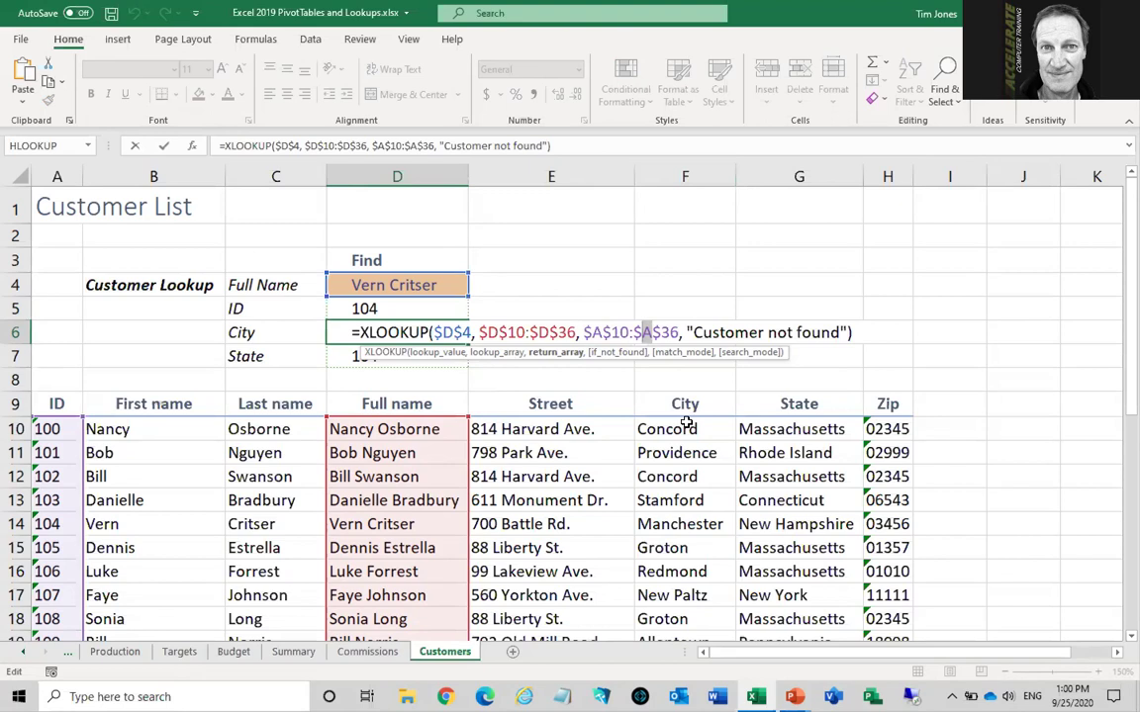
type("F")
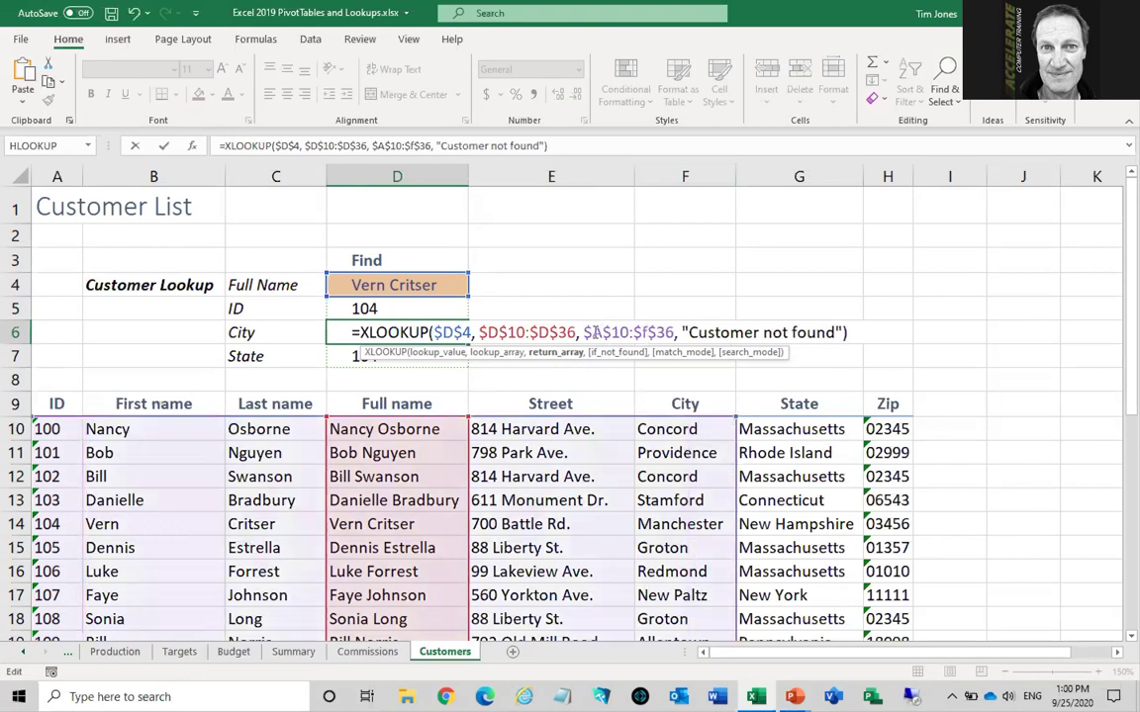
type("f")
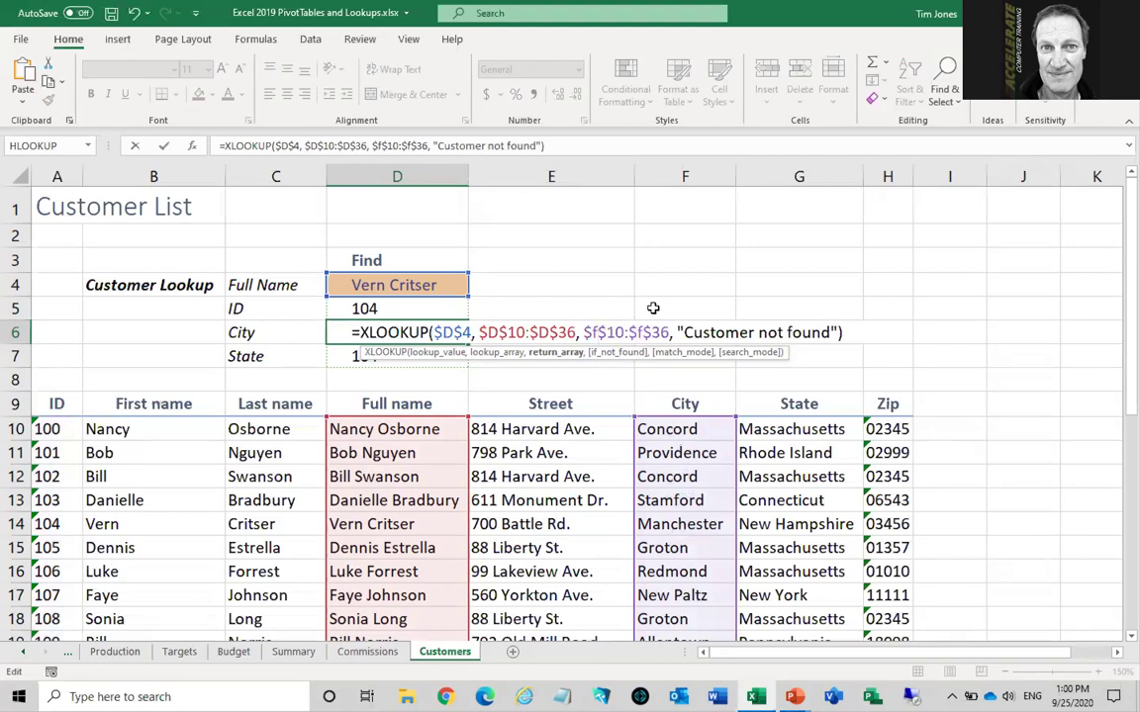
key("Return")
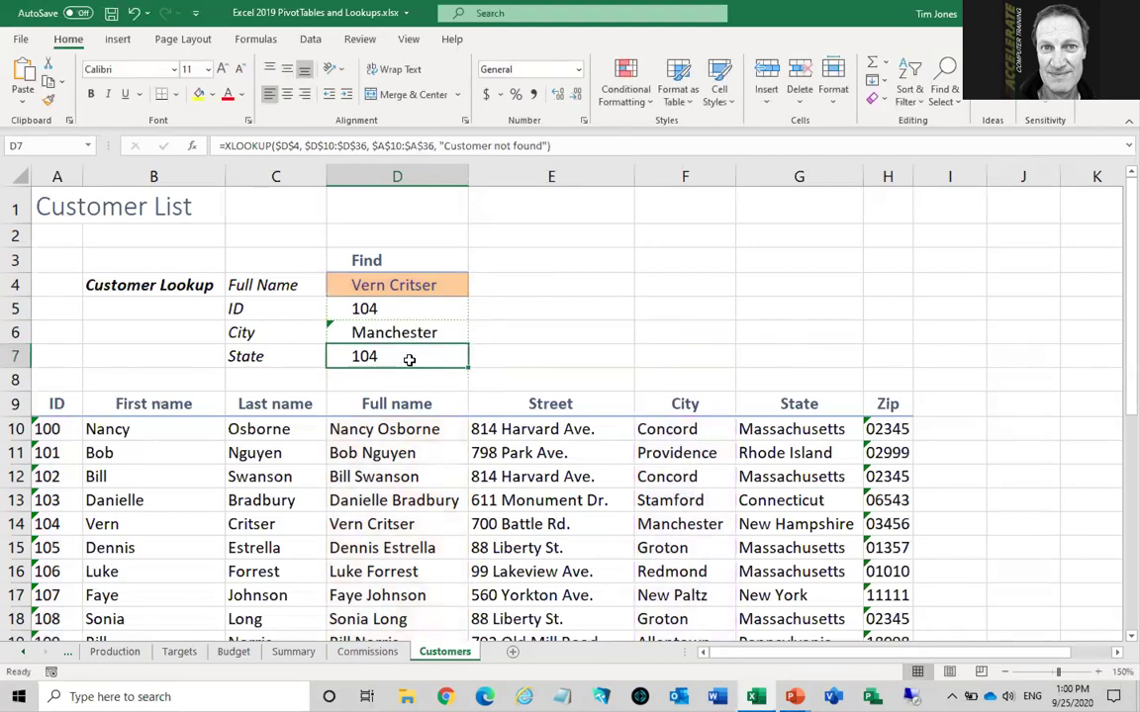
Change the State formula's return range to $G$10:$G$36 so it shows New Hampshire
double_click(408, 359)
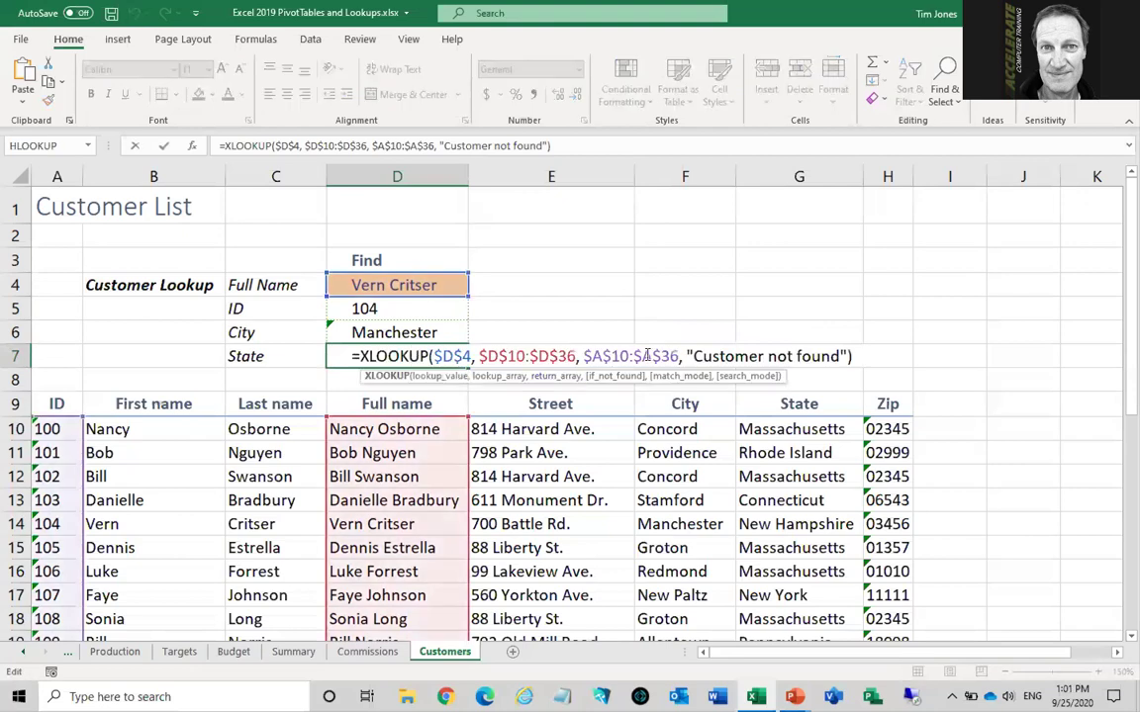
left_click(644, 356)
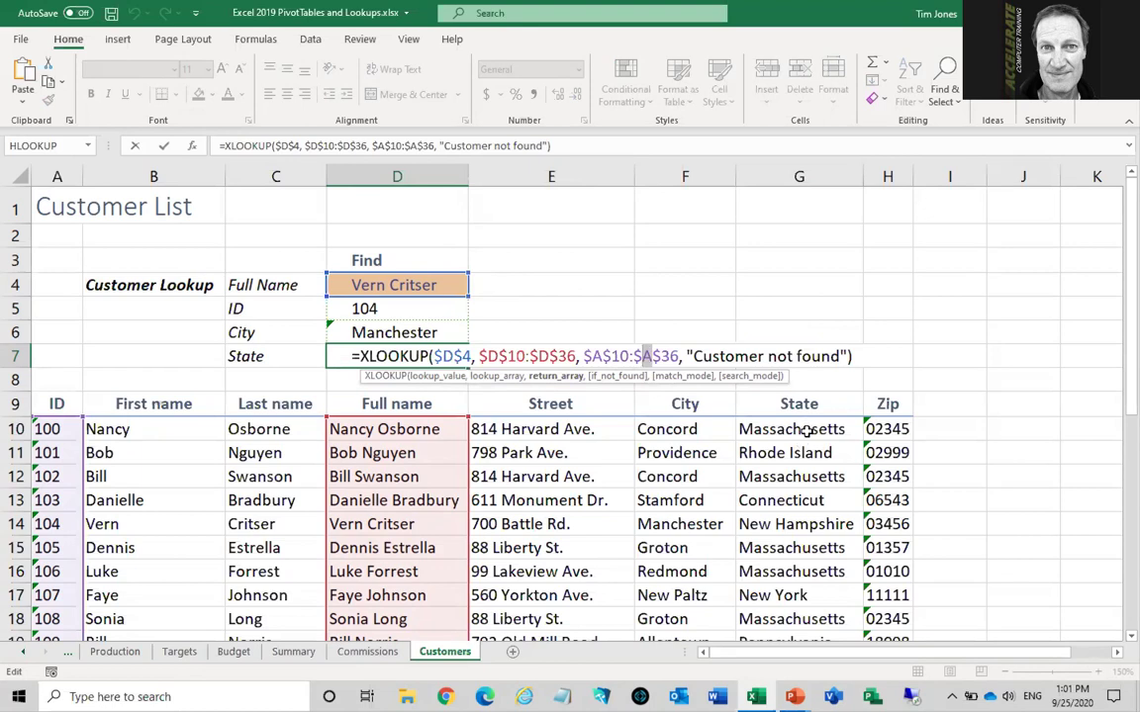
type("g")
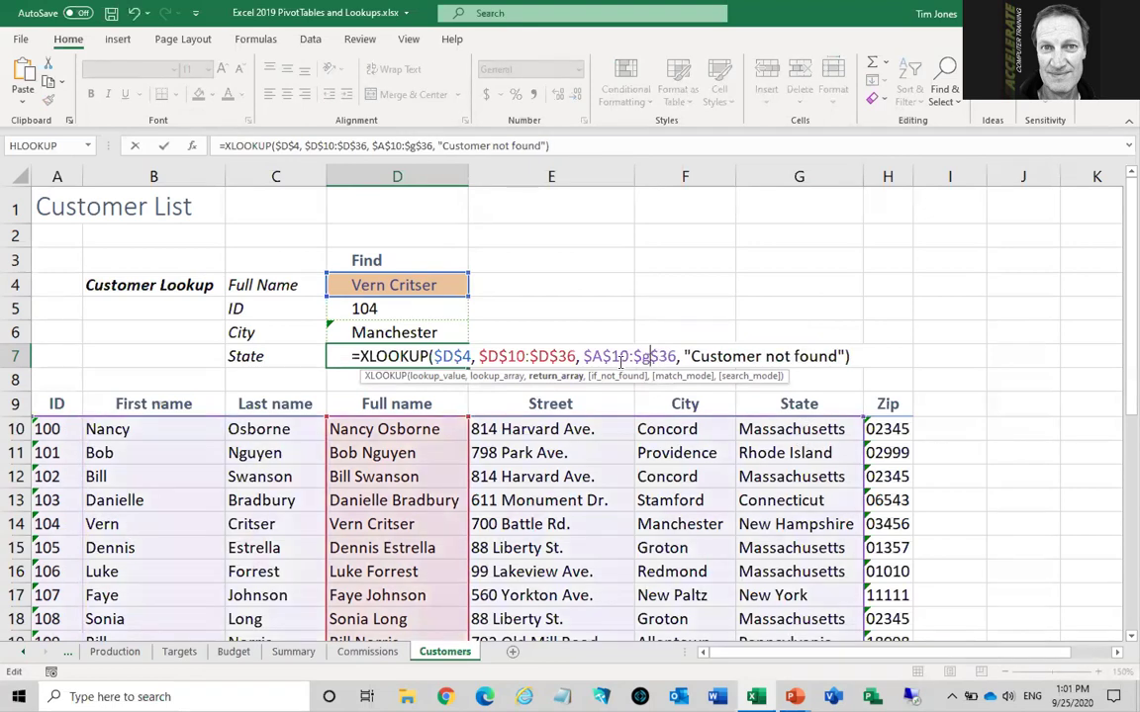
left_click_drag(601, 357, 593, 359)
type("g")
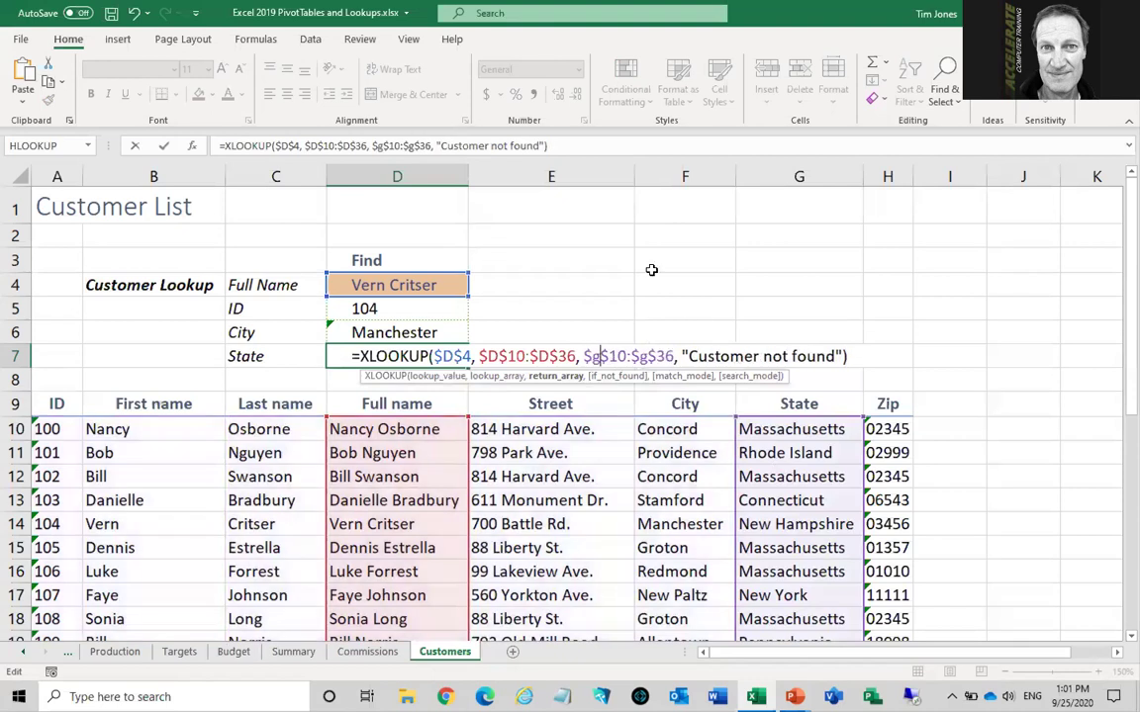
key("Return")
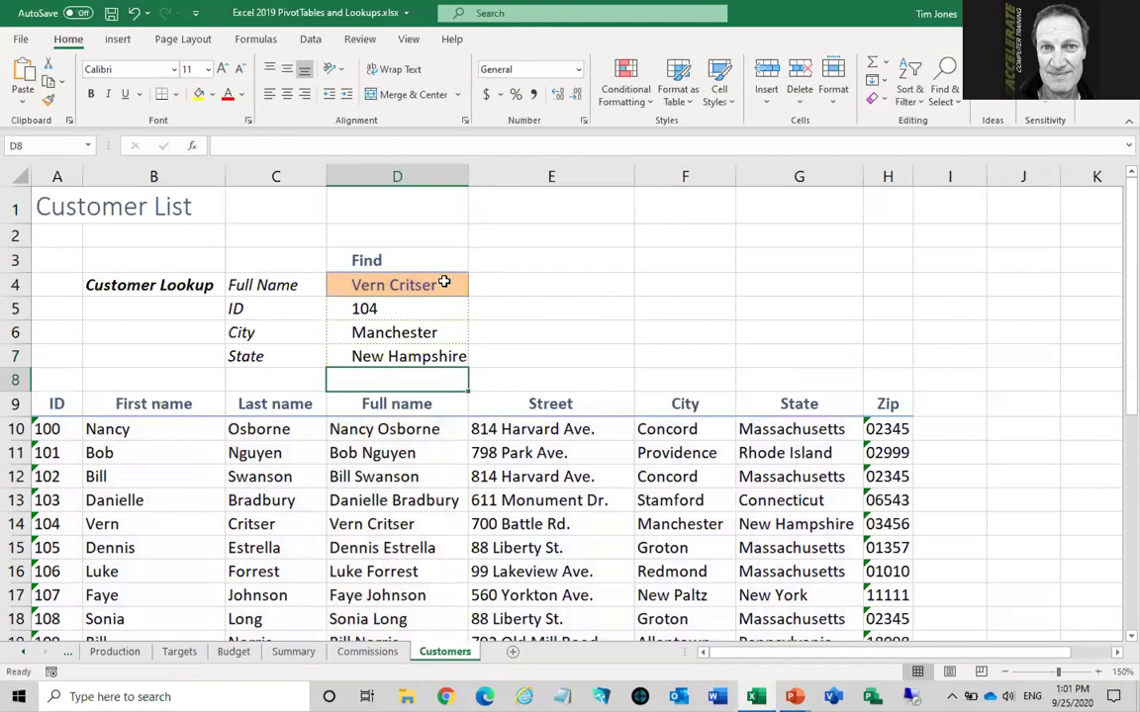
left_click(444, 283)
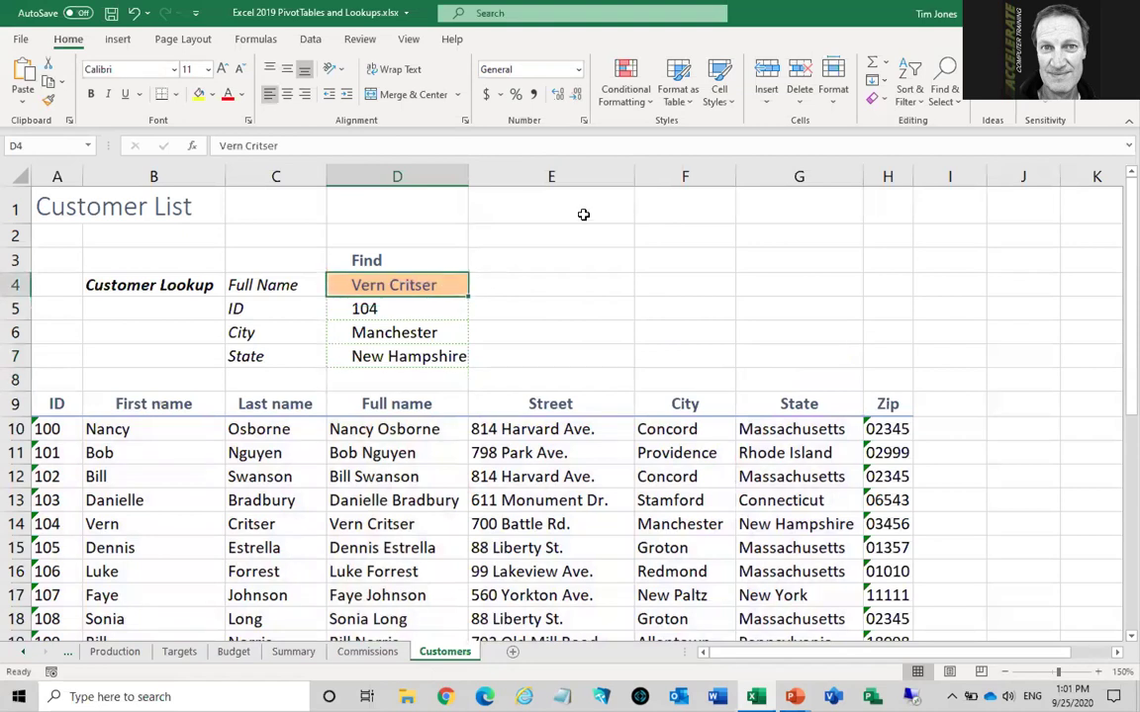
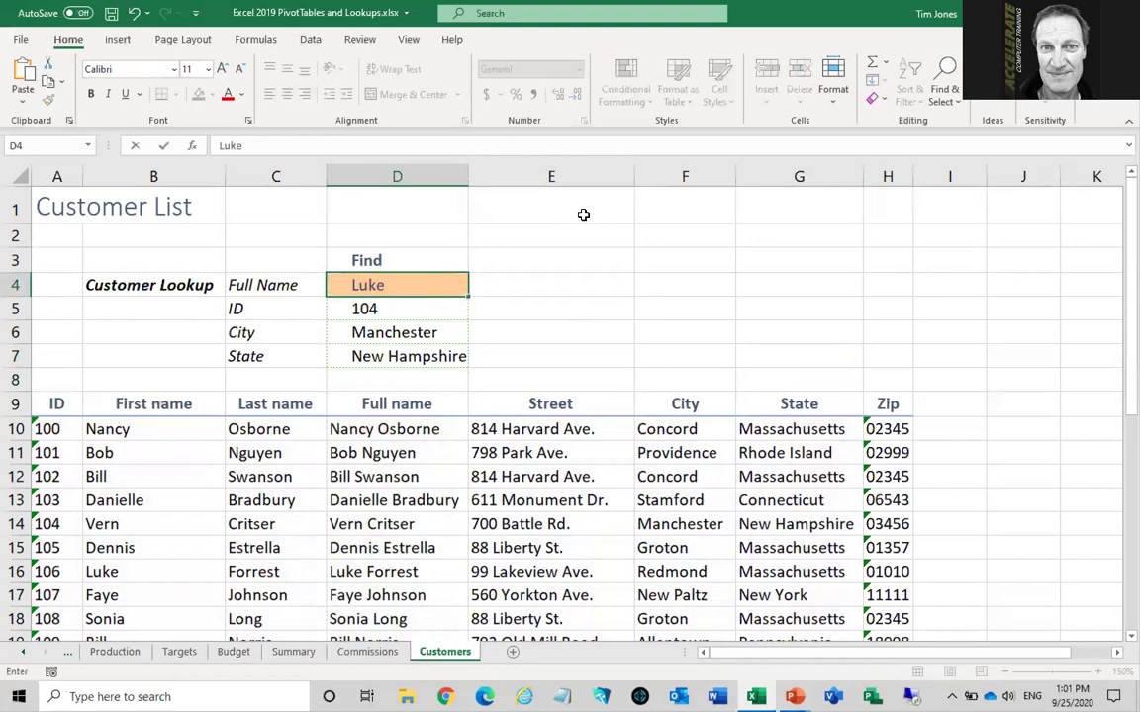
Enter another customer's full name in D4 so the lookup returns 106, Redmond and Massachusetts, then switch to PowerPoint
key("ctrl+Return")
key("Return")
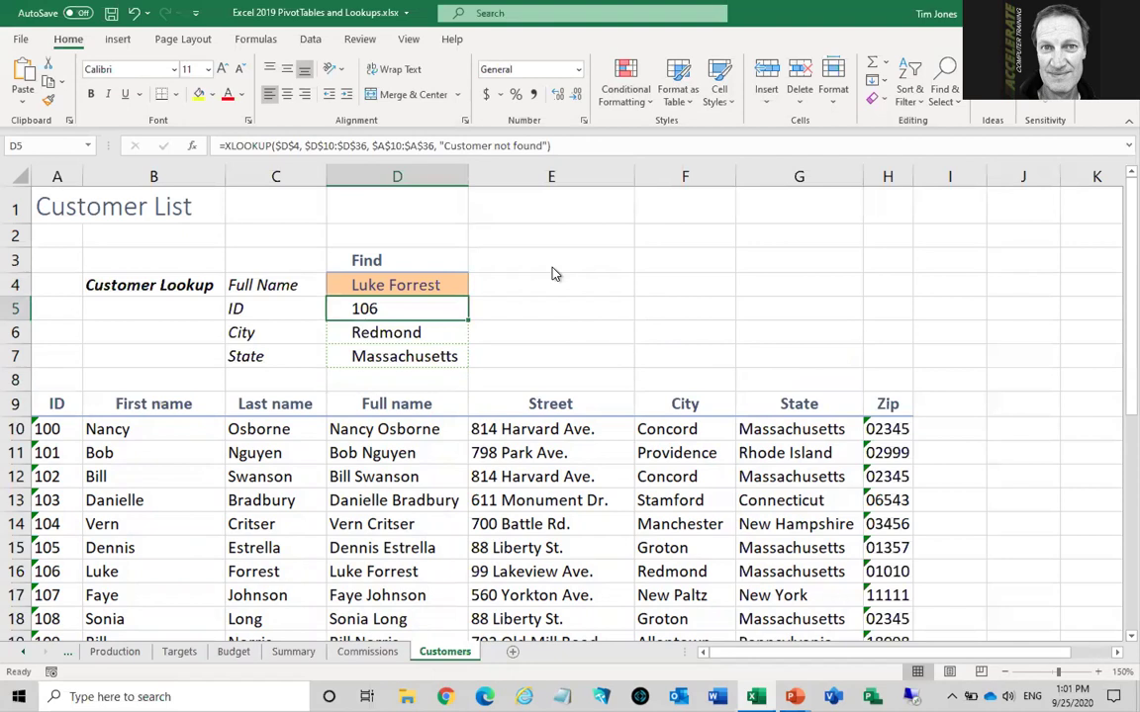
key("alt+Tab")
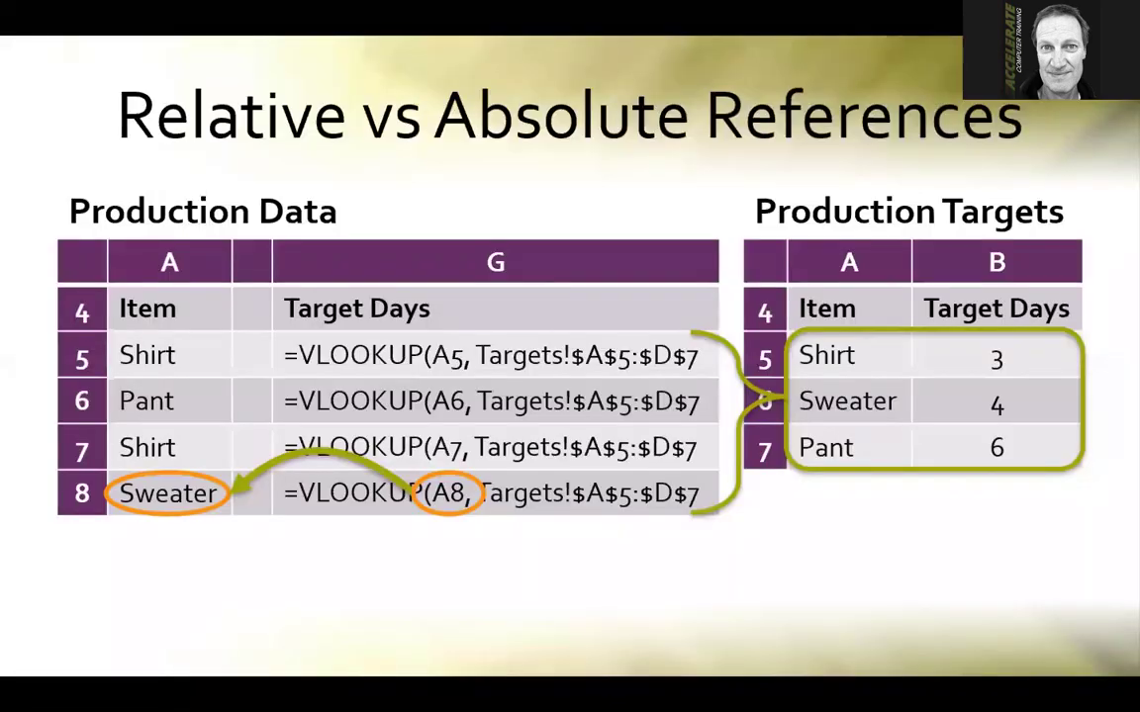
Advance to the Conclusion slide and reveal both bullets: AccelerateComputerTraining.com classes and remote or in-person attendance
key("Right")
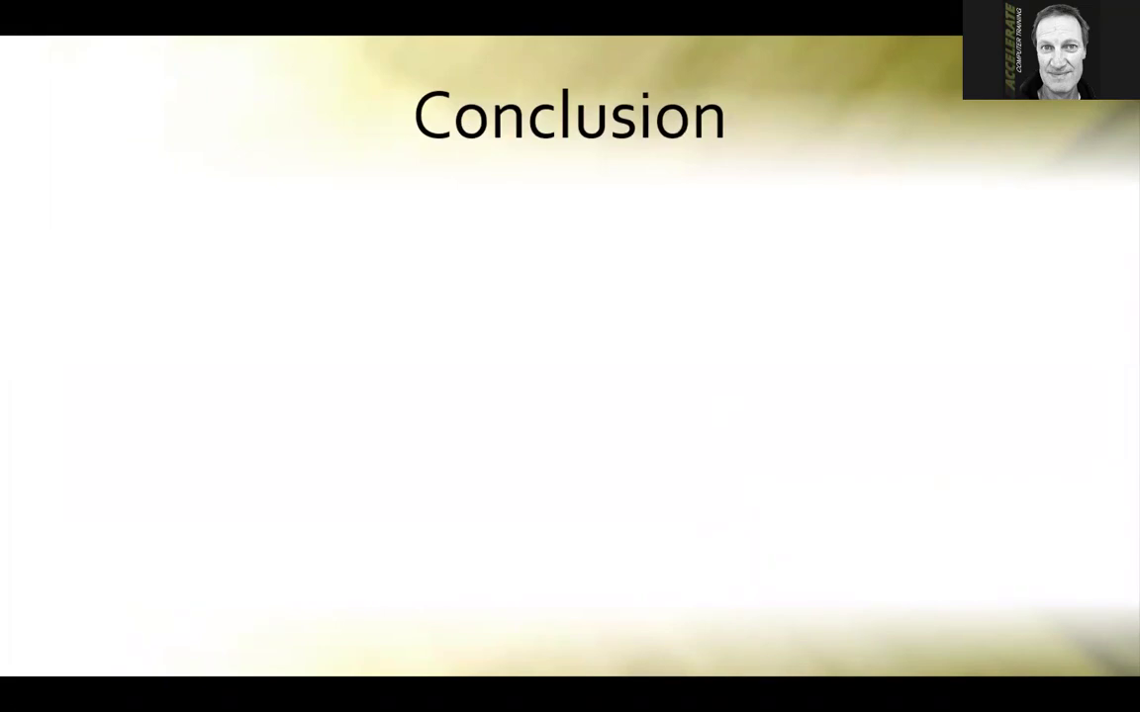
key("Right")
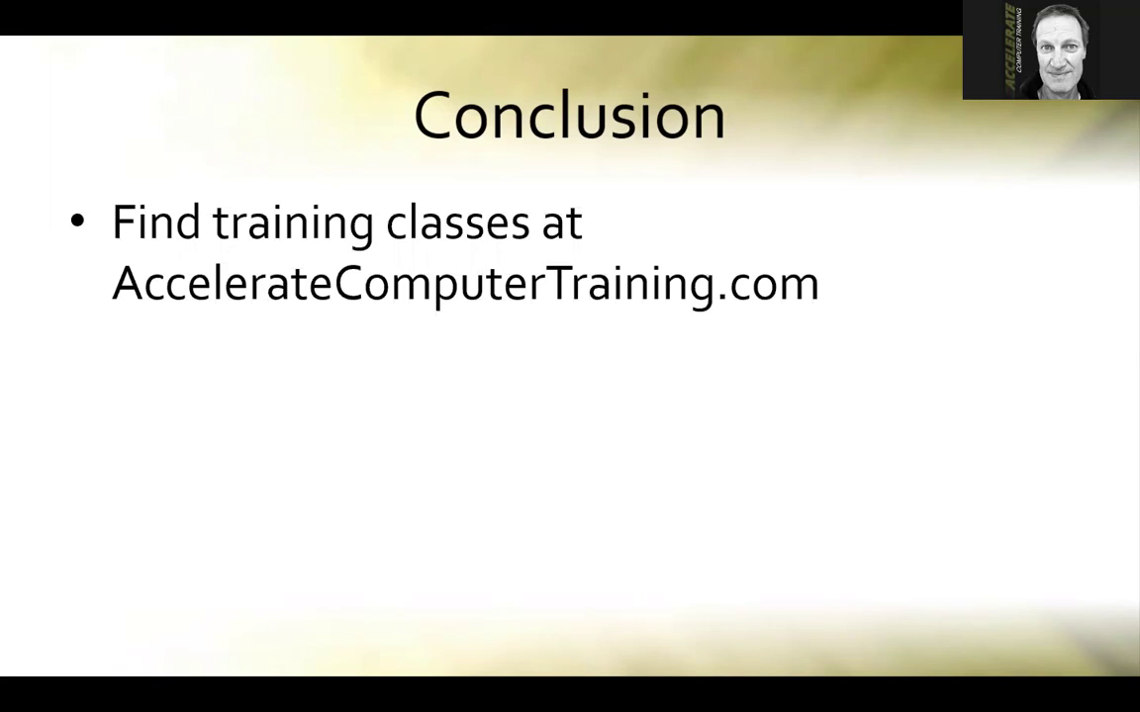
key("Right")
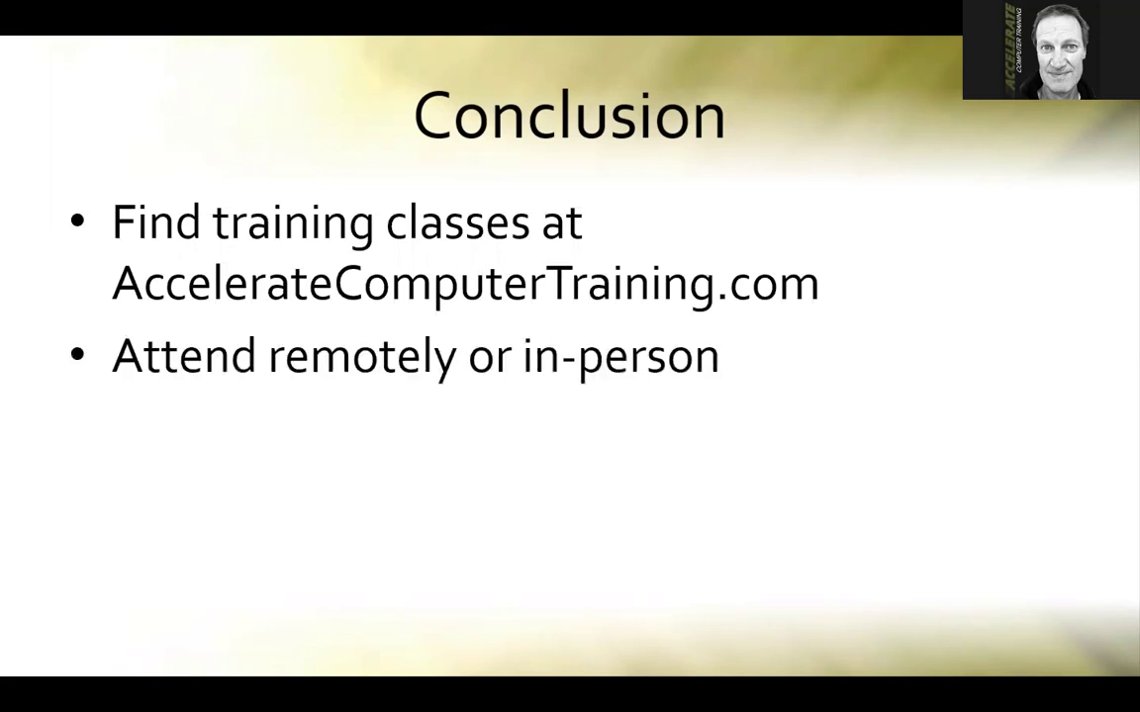